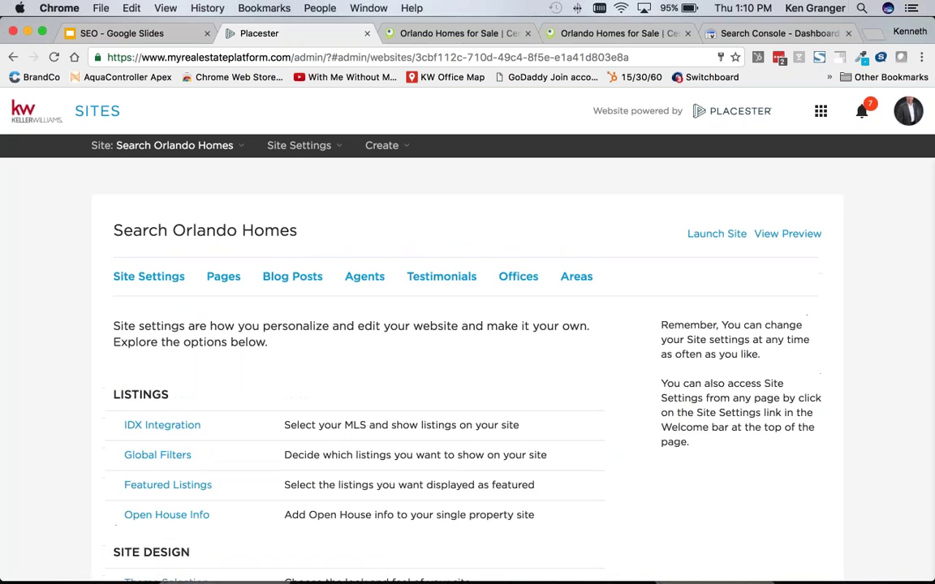
- Scroll Site Settings to MORE and open the Custom Domain settings for Search Orlando Homes
{"action": "scroll", "coordinate": [451, 272], "scroll_direction": "down", "scroll_amount": 8}
{"action": "scroll", "coordinate": [491, 322], "scroll_direction": "down", "scroll_amount": 5}
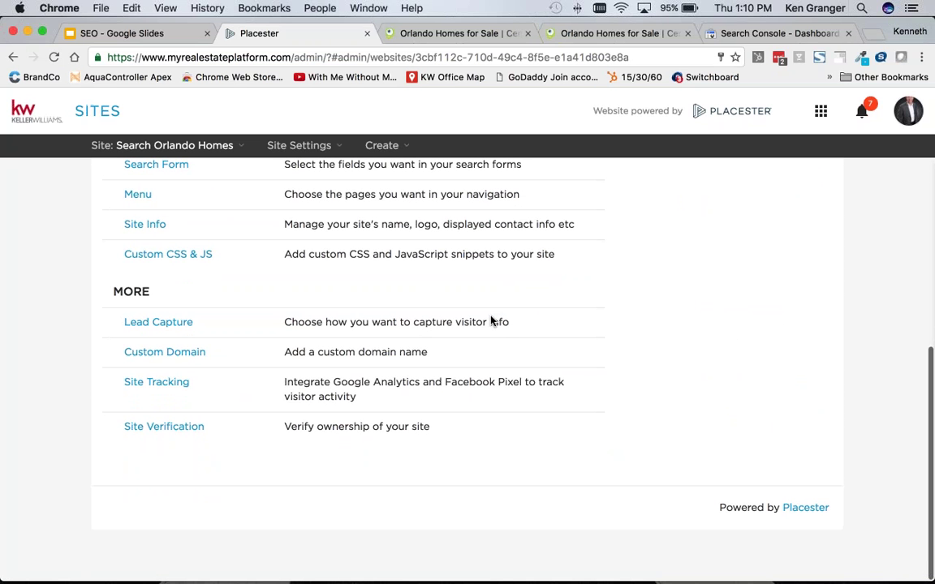
{"action": "left_click_drag", "start_coordinate": [284, 352], "coordinate": [432, 353]}
{"action": "left_click", "coordinate": [315, 349]}
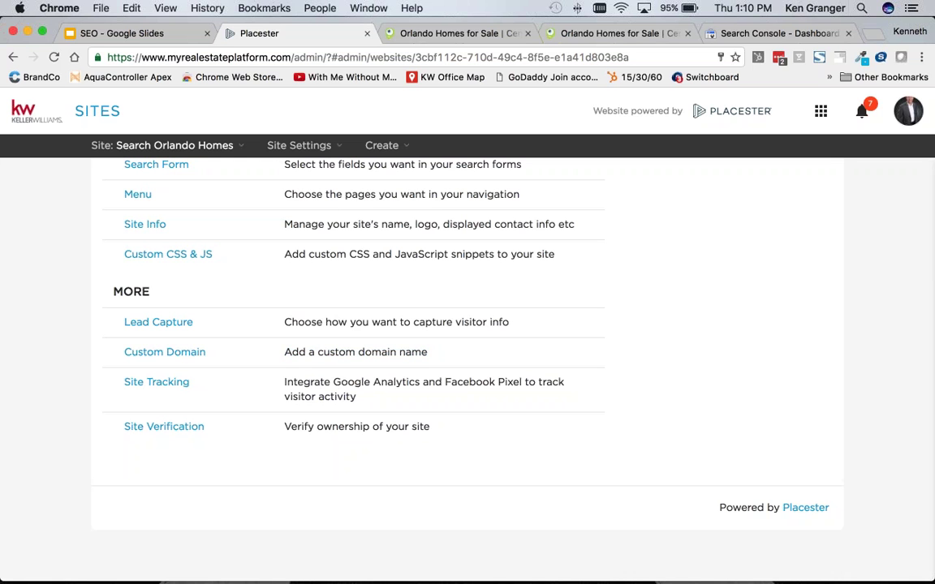
{"action": "left_click", "coordinate": [183, 353]}
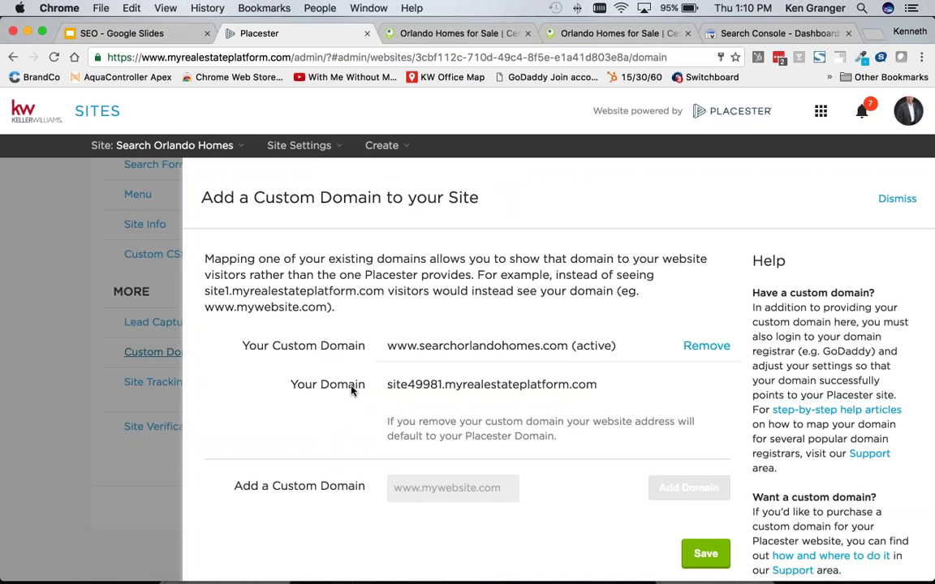
- Highlight the full default Placester site address, then clear the highlight
{"action": "left_click_drag", "start_coordinate": [388, 385], "coordinate": [467, 387]}
{"action": "mouse_move", "coordinate": [596, 385]}
{"action": "left_mouse_down"}
{"action": "mouse_move", "coordinate": [389, 385]}
{"action": "mouse_move", "coordinate": [597, 387]}
{"action": "left_mouse_up"}
{"action": "left_click", "coordinate": [465, 385]}
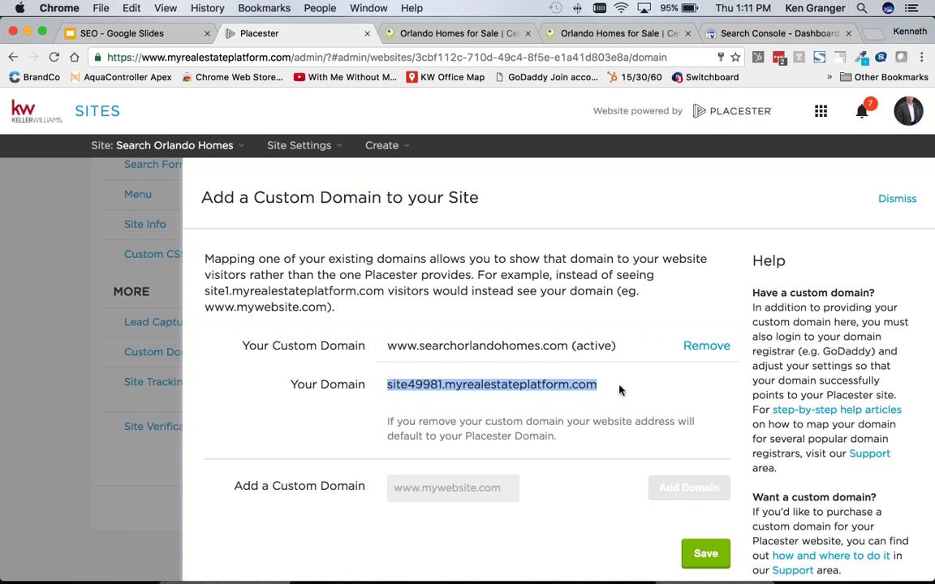
{"action": "left_click", "coordinate": [619, 393]}
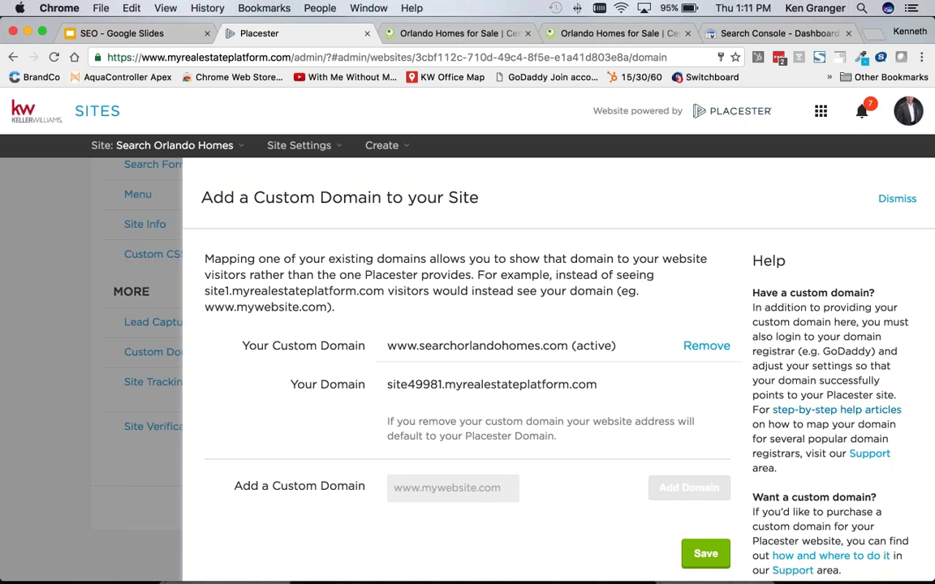
- Browse the Custom Domains help articles in a new tab, then return to the domain settings tab
{"action": "left_click", "coordinate": [816, 417]}
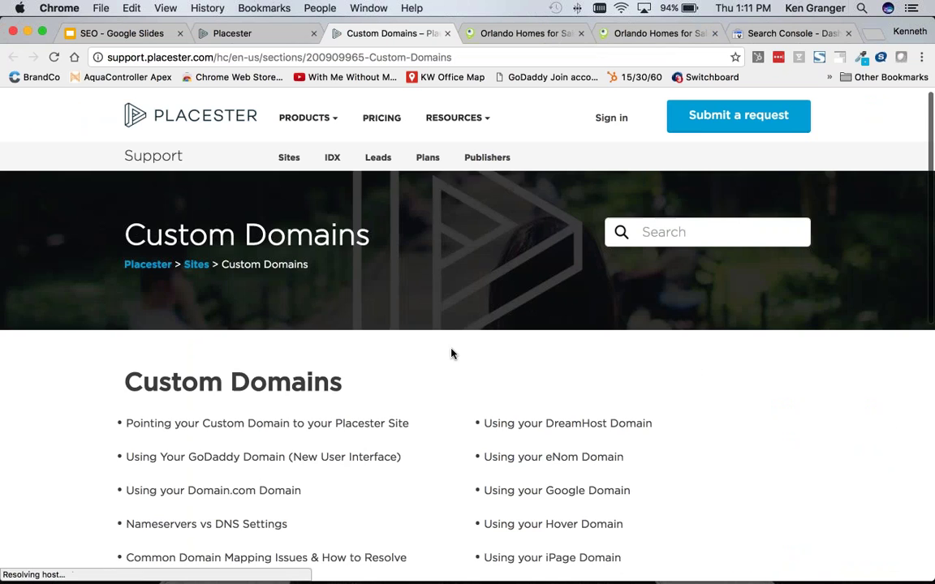
{"action": "scroll", "coordinate": [450, 352], "scroll_direction": "down", "scroll_amount": 3}
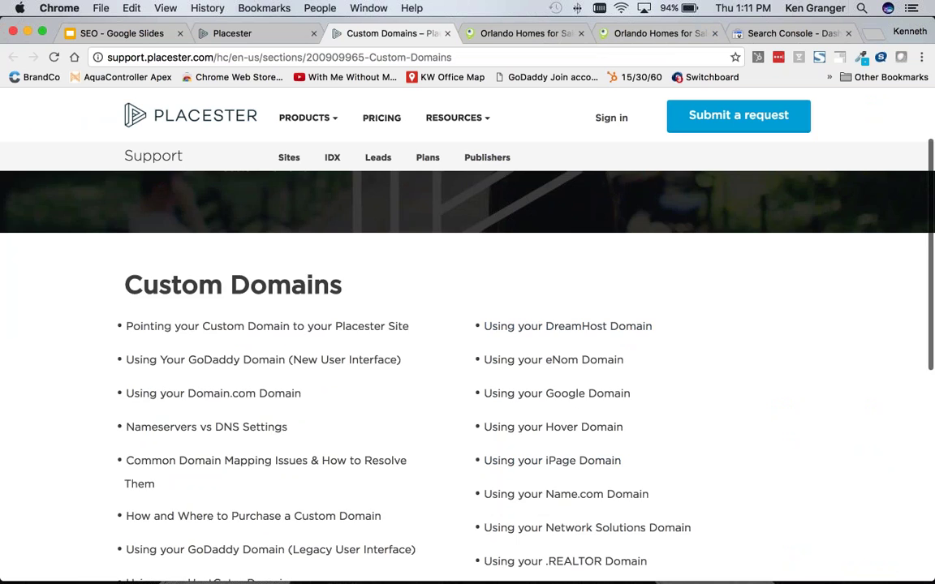
{"action": "scroll", "coordinate": [577, 498], "scroll_direction": "down", "scroll_amount": 4}
{"action": "scroll", "coordinate": [577, 497], "scroll_direction": "down", "scroll_amount": 3}
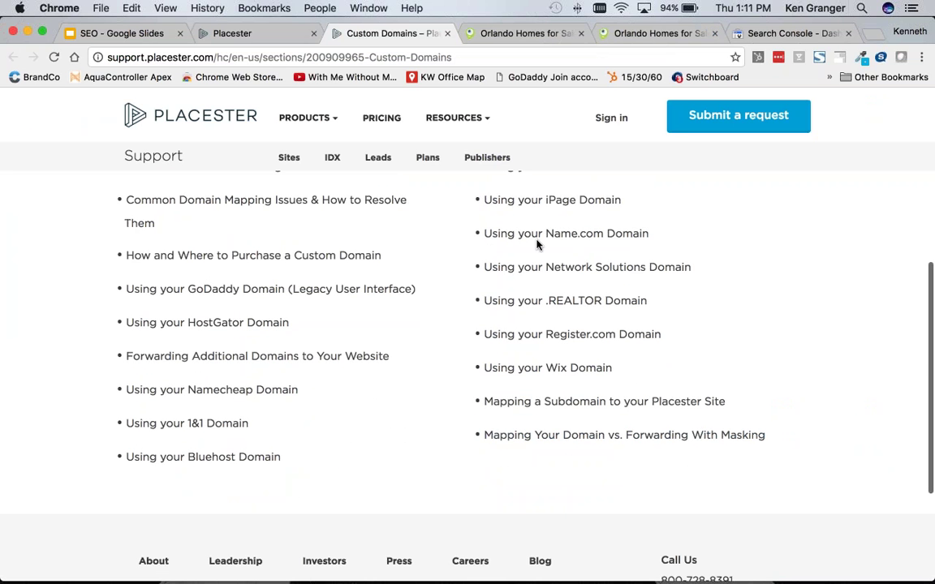
{"action": "scroll", "coordinate": [487, 221], "scroll_direction": "up", "scroll_amount": 1}
{"action": "scroll", "coordinate": [535, 264], "scroll_direction": "up", "scroll_amount": 5}
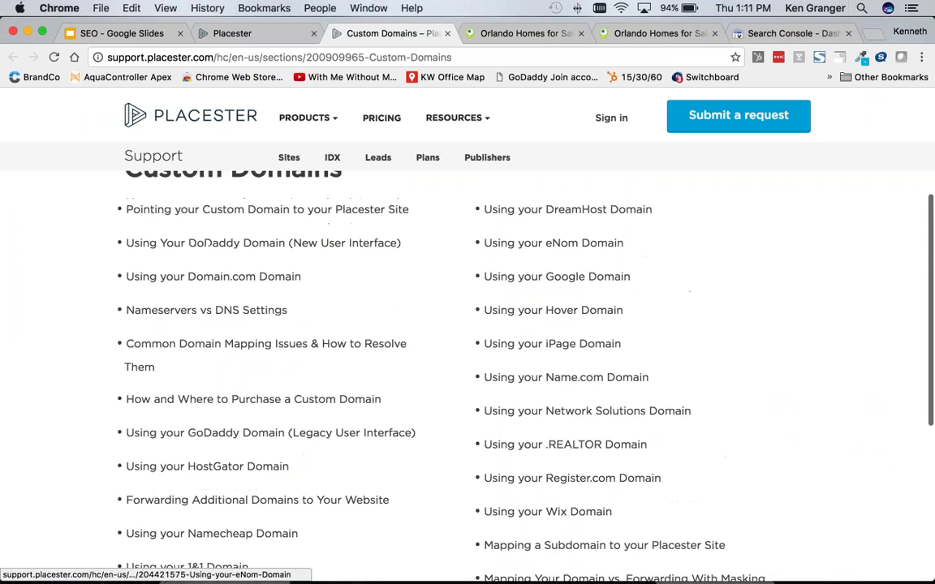
{"action": "scroll", "coordinate": [503, 256], "scroll_direction": "up", "scroll_amount": 1}
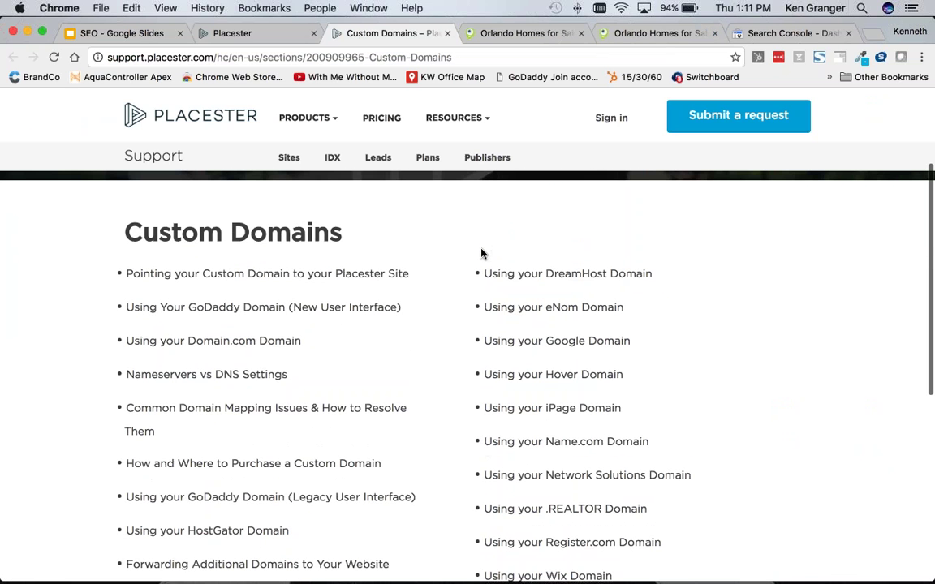
{"action": "key", "text": "ctrl+shift+Tab"}
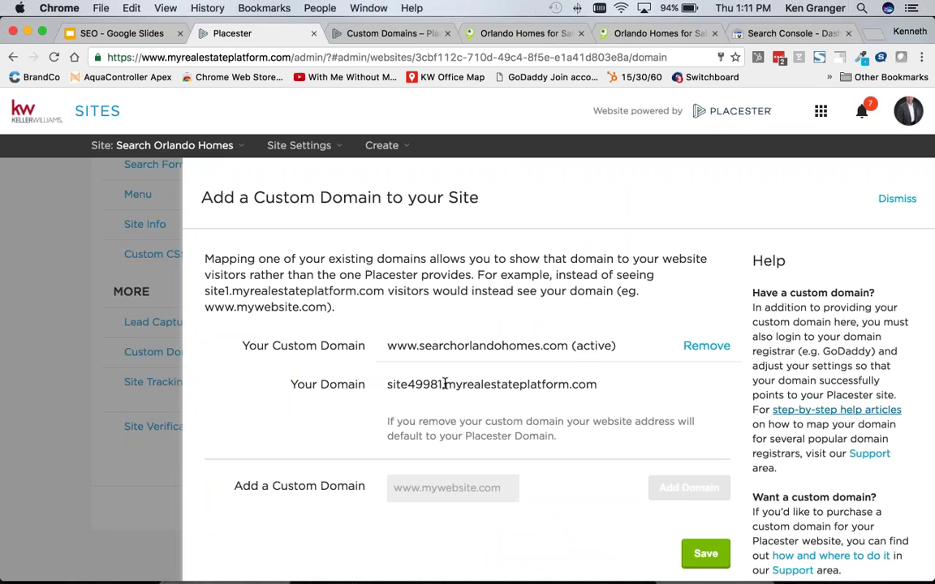
{"action": "left_click_drag", "start_coordinate": [445, 385], "coordinate": [598, 386]}
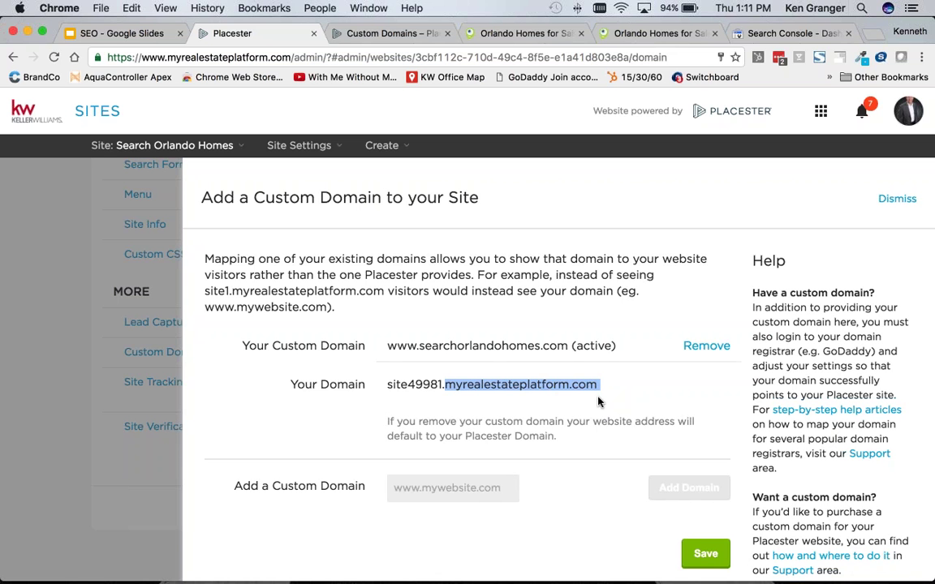
{"action": "left_click_drag", "start_coordinate": [418, 346], "coordinate": [567, 348]}
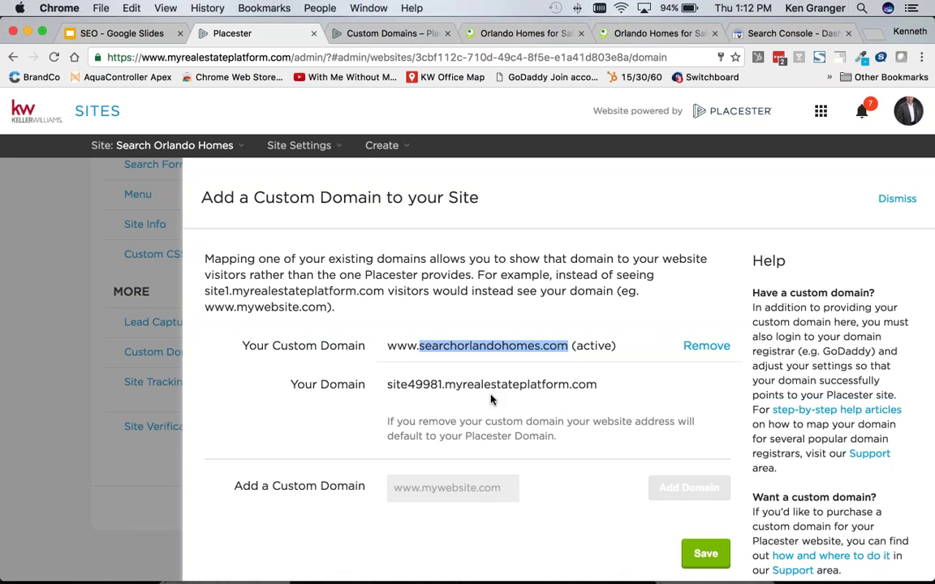
{"action": "left_click_drag", "start_coordinate": [418, 346], "coordinate": [568, 347]}
{"action": "left_click_drag", "start_coordinate": [445, 385], "coordinate": [598, 384]}
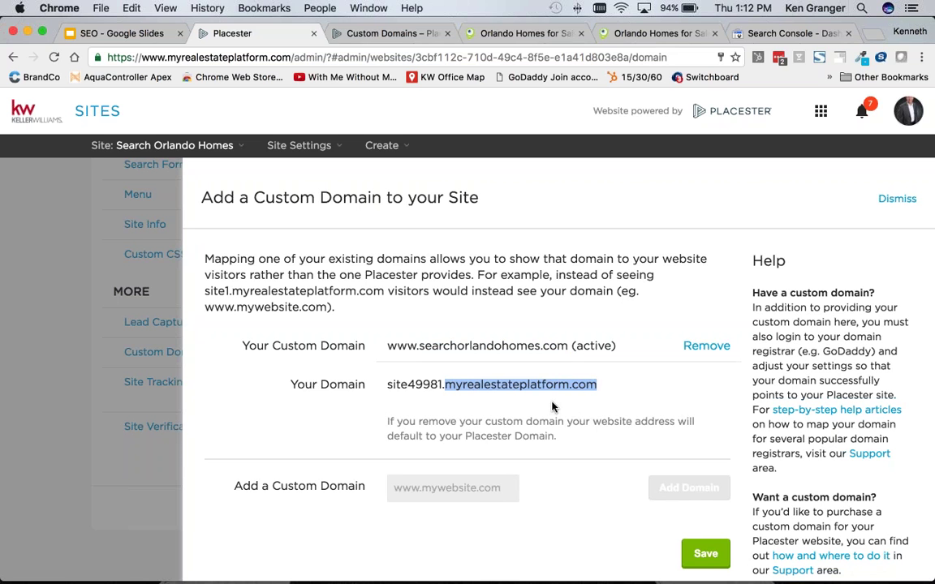
{"action": "left_click_drag", "start_coordinate": [568, 346], "coordinate": [443, 346]}
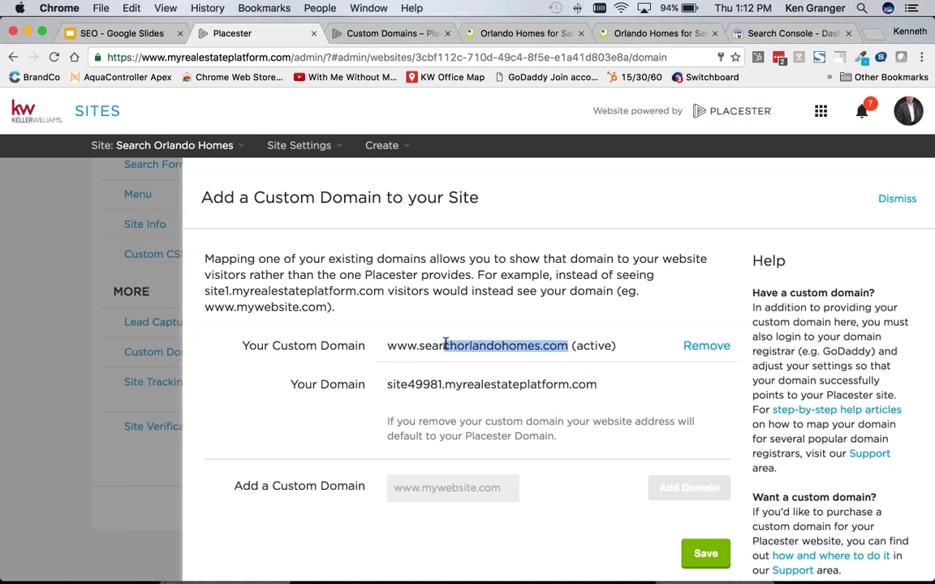
{"action": "left_click", "coordinate": [485, 351]}
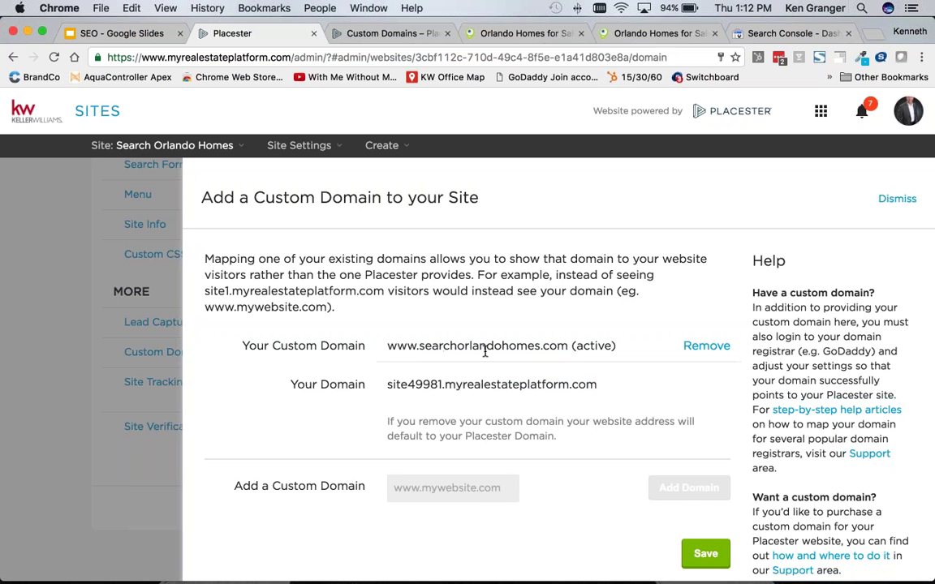
{"action": "left_click", "coordinate": [109, 31]}
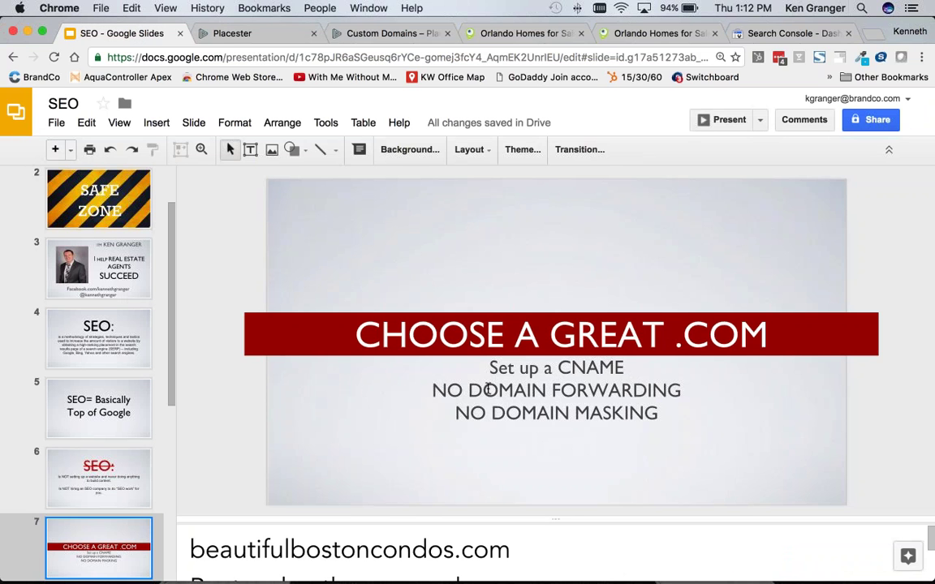
{"action": "triple_click", "coordinate": [560, 367]}
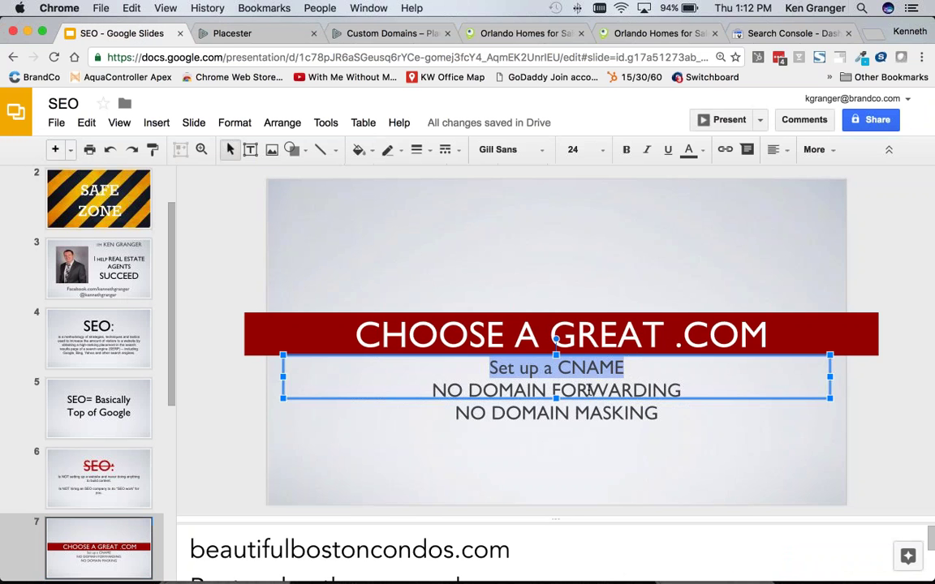
{"action": "left_click", "coordinate": [618, 428]}
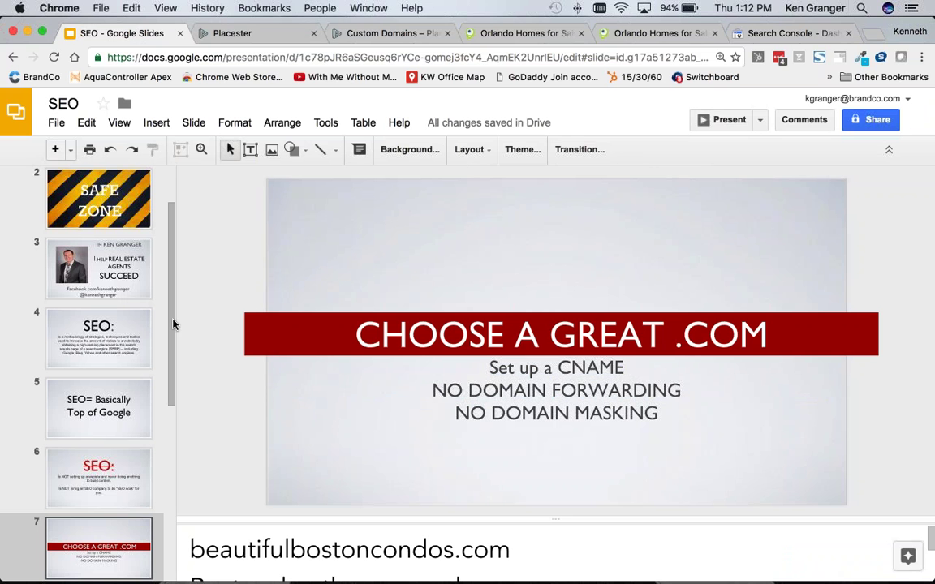
{"action": "left_click", "coordinate": [242, 33]}
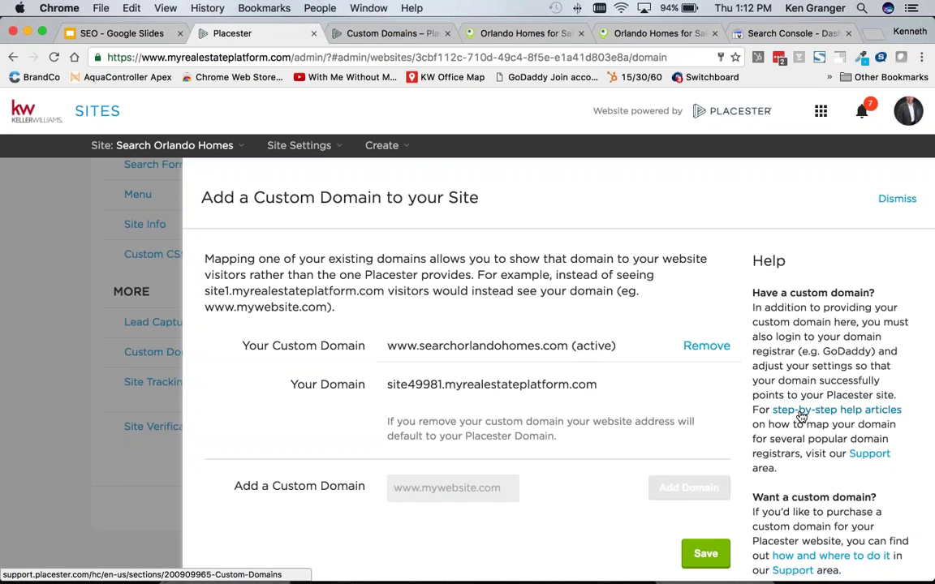
- Close the Custom Domains support tab and go back to the SEO - Google Slides deck
{"action": "left_click", "coordinate": [367, 33]}
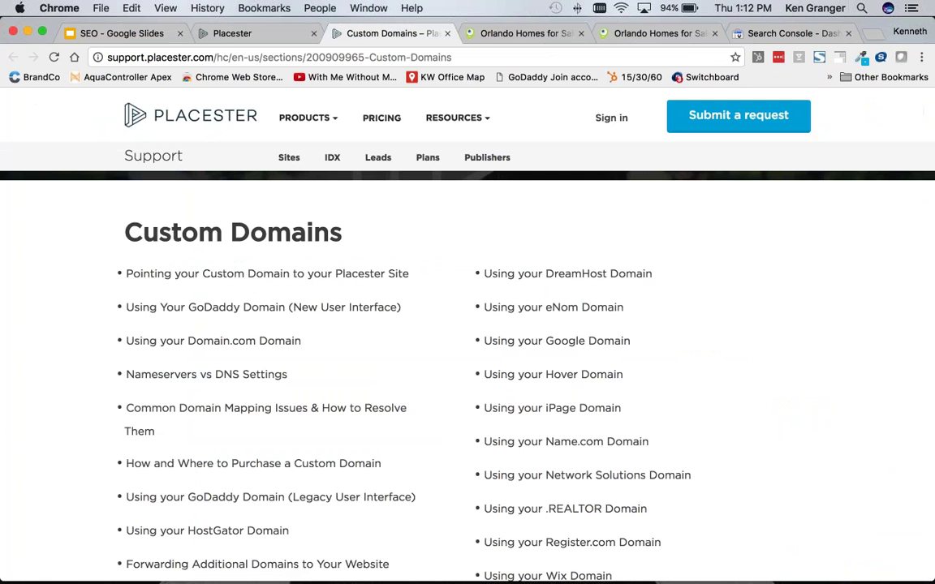
{"action": "left_click", "coordinate": [447, 34]}
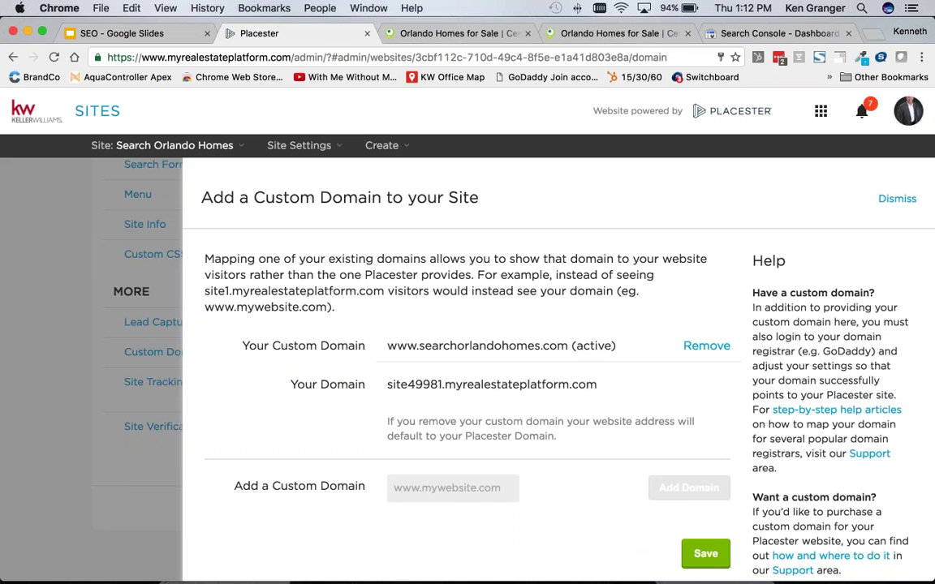
{"action": "left_click", "coordinate": [145, 36]}
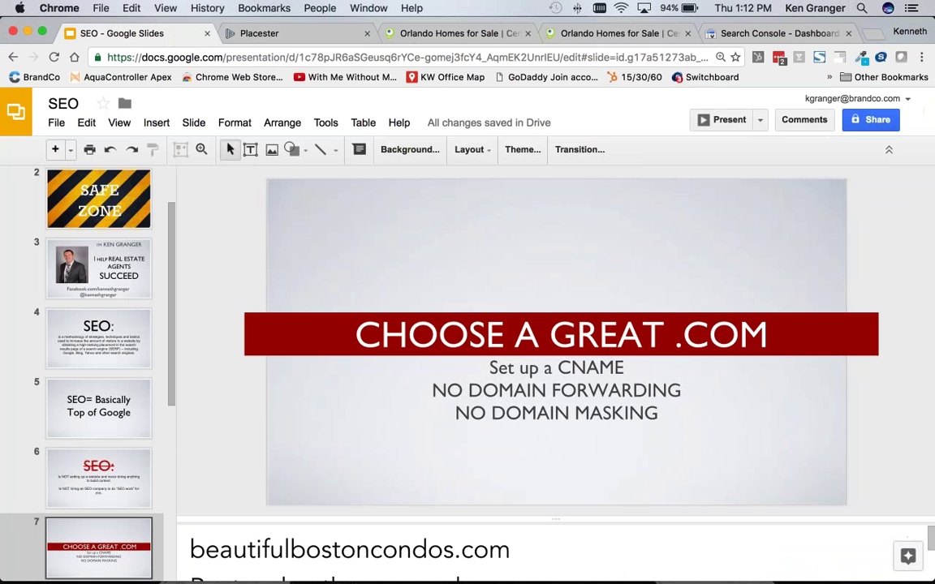
- Select slide 8, Come From Contribution, in the filmstrip and present it full screen
{"action": "scroll", "coordinate": [109, 341], "scroll_direction": "down", "scroll_amount": 3}
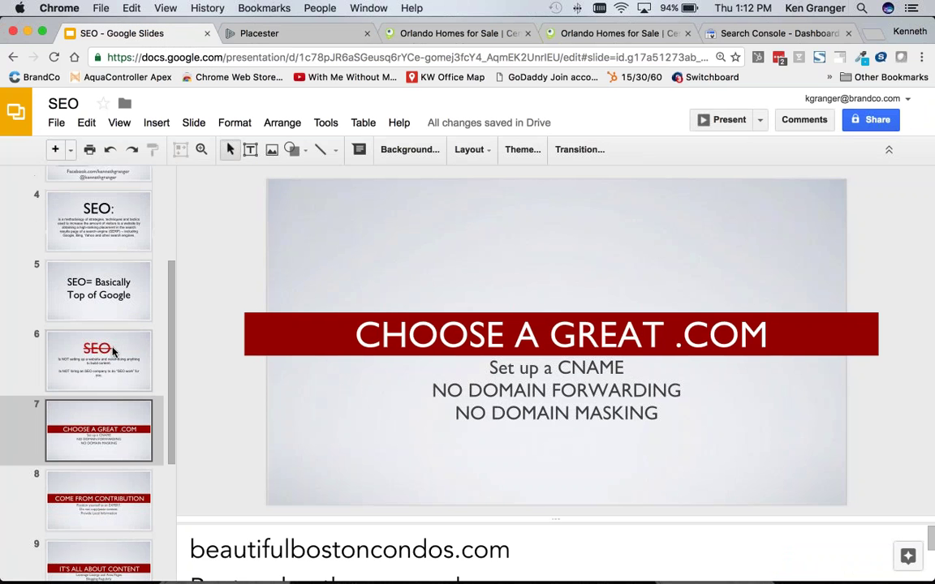
{"action": "scroll", "coordinate": [112, 357], "scroll_direction": "down", "scroll_amount": 2}
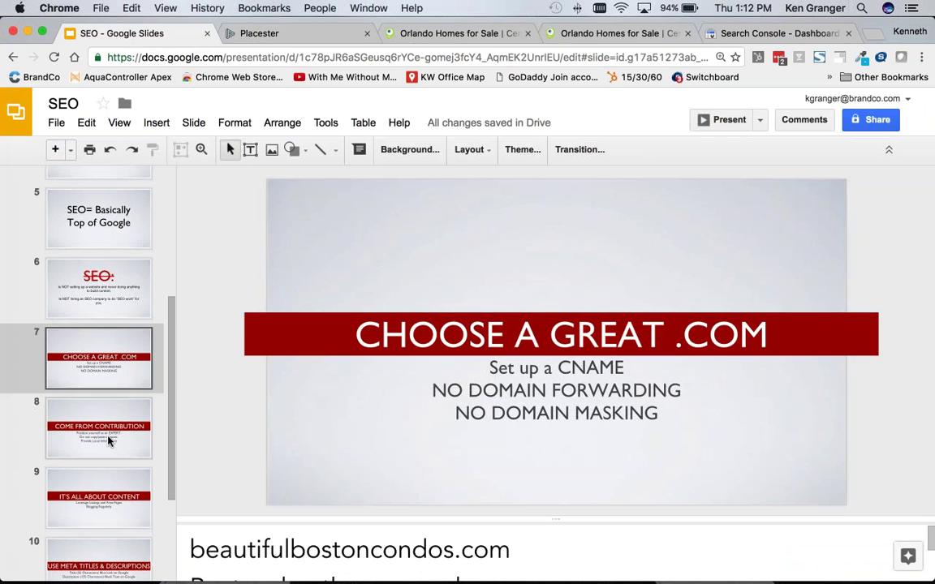
{"action": "left_click", "coordinate": [114, 446]}
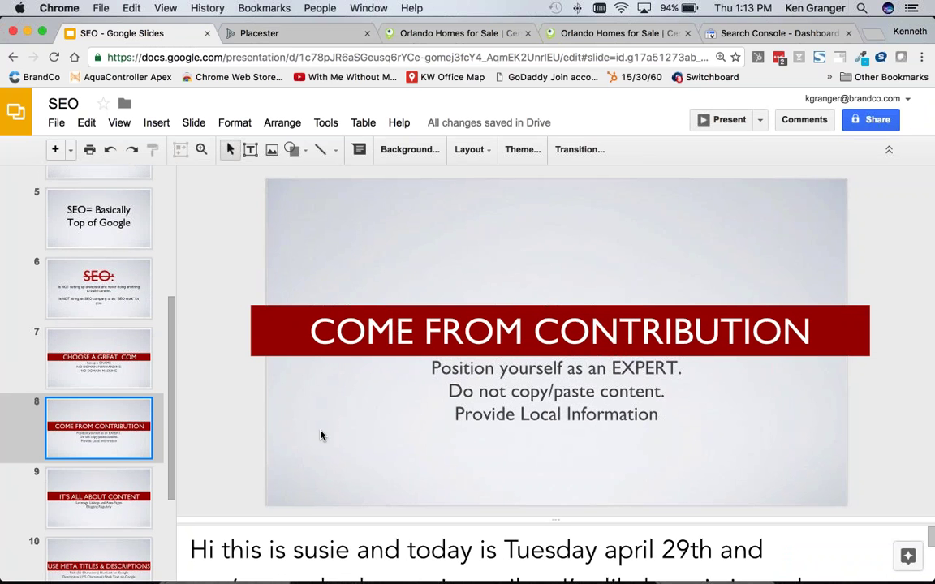
{"action": "left_click", "coordinate": [733, 120]}
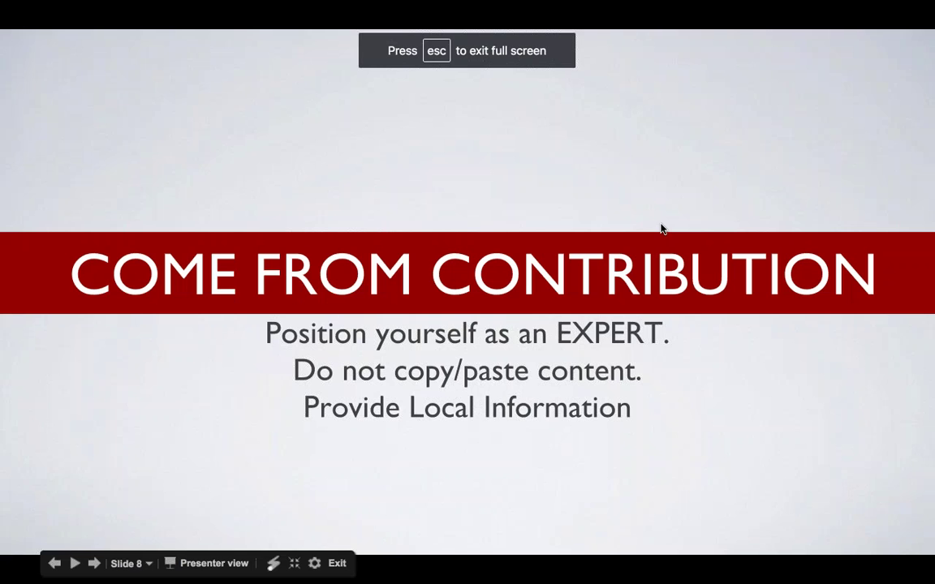
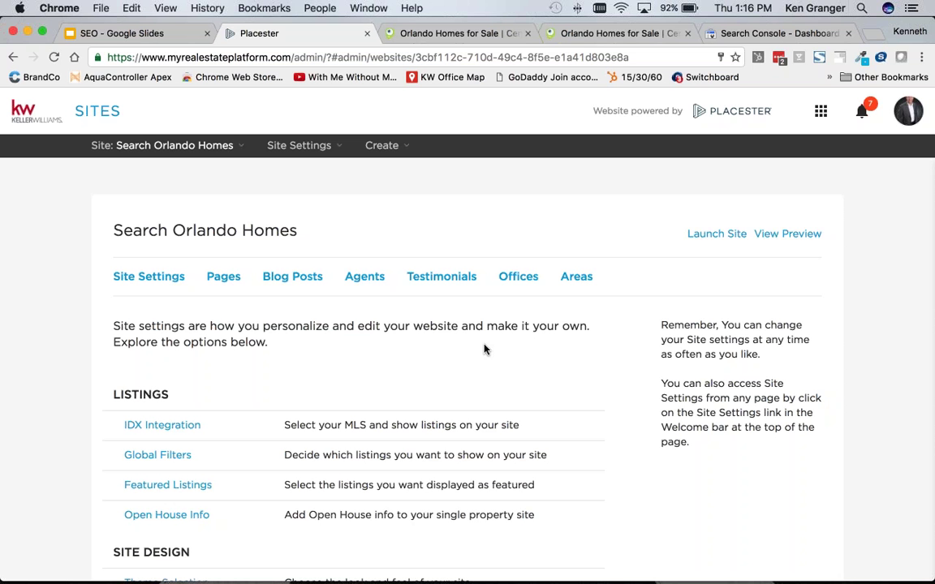
- Show the site's Areas list of 20 published neighborhood areas and scroll through it
{"action": "left_click", "coordinate": [578, 278]}
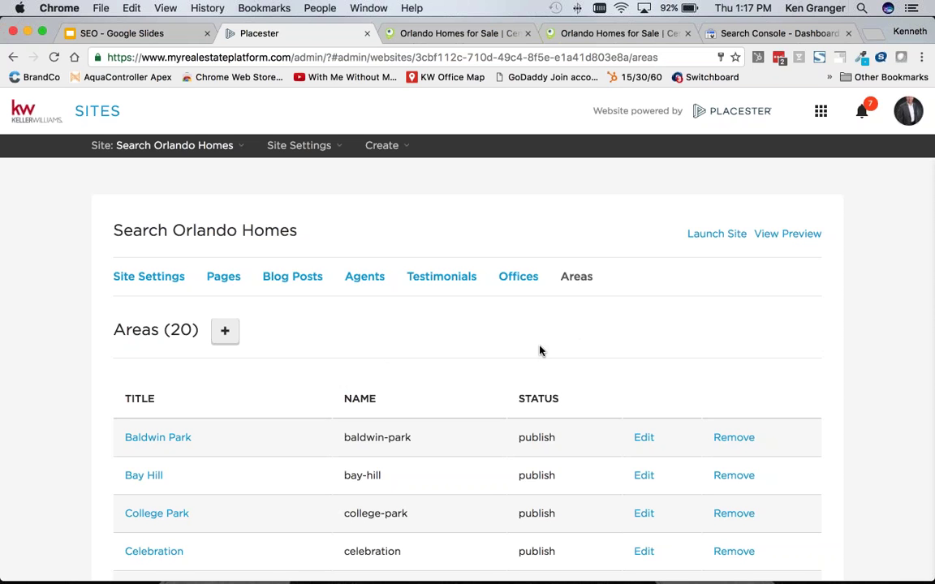
{"action": "scroll", "coordinate": [339, 342], "scroll_direction": "down", "scroll_amount": 1}
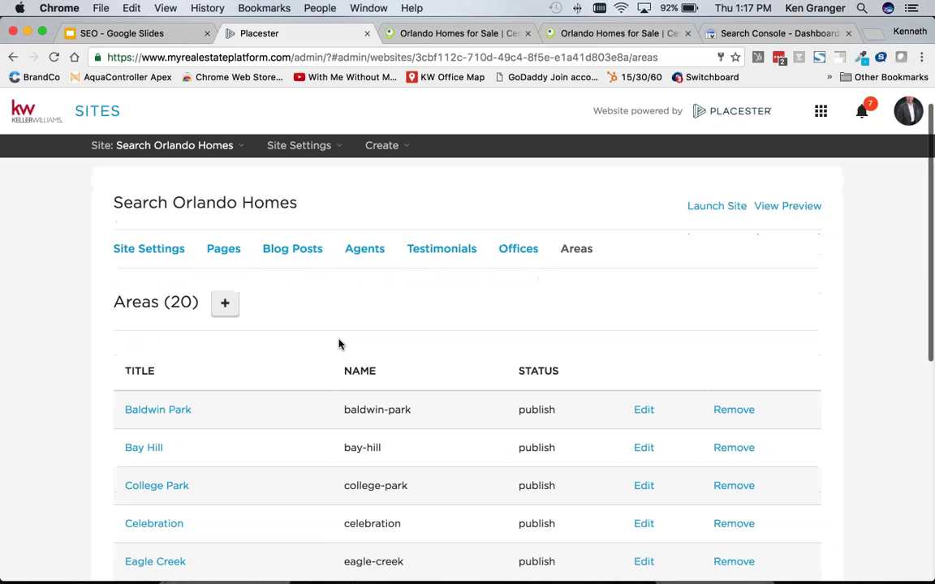
{"action": "scroll", "coordinate": [338, 343], "scroll_direction": "down", "scroll_amount": 2}
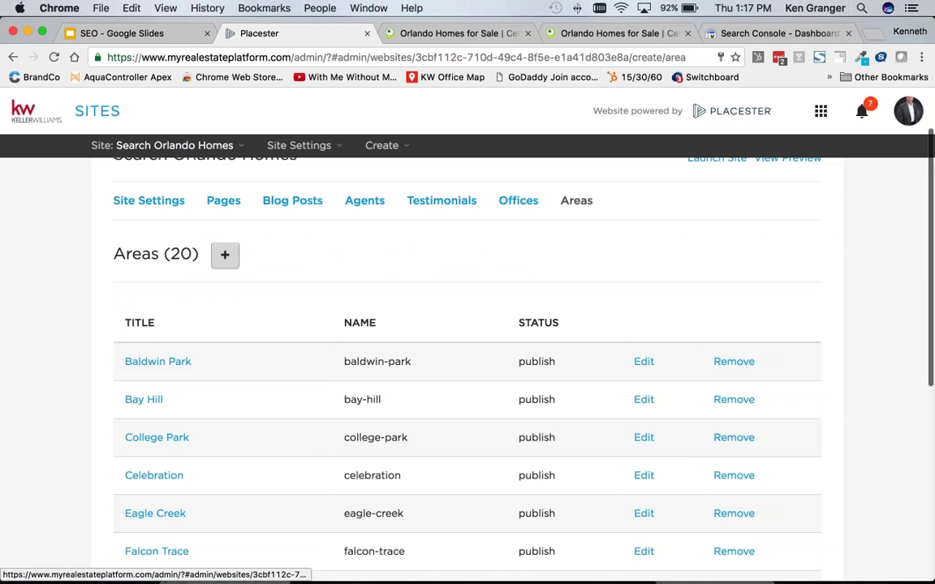
- Start a new area page titled 'Baldwin Park Homes' and copy its area/baldwin-park-homes slug URL
{"action": "left_click", "coordinate": [225, 254]}
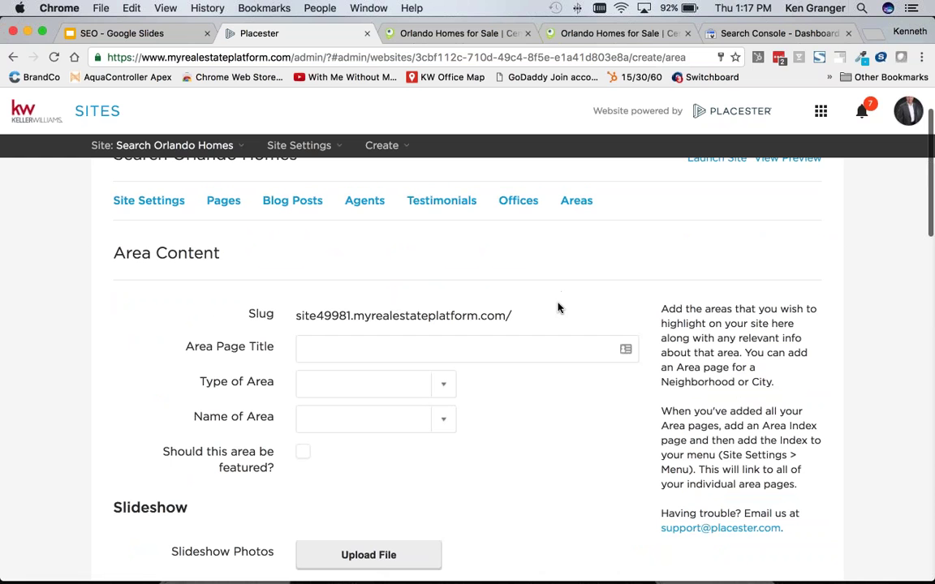
{"action": "left_click", "coordinate": [348, 344]}
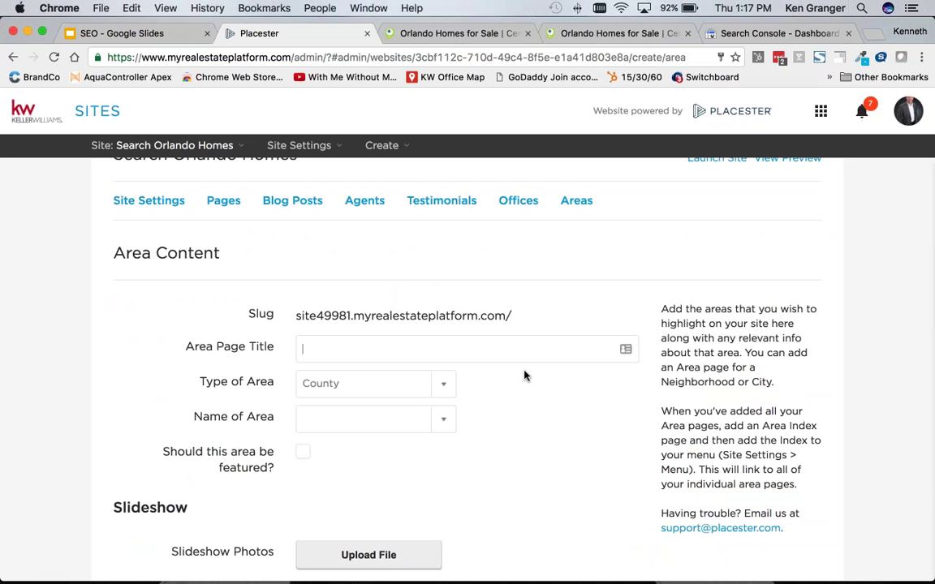
{"action": "type", "text": "Baldwin "}
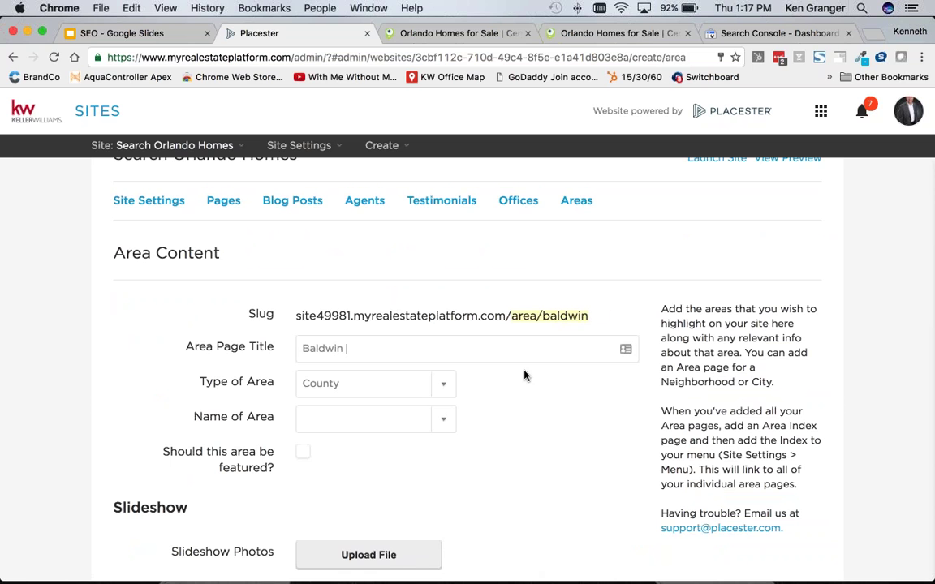
{"action": "type", "text": "Park Test"}
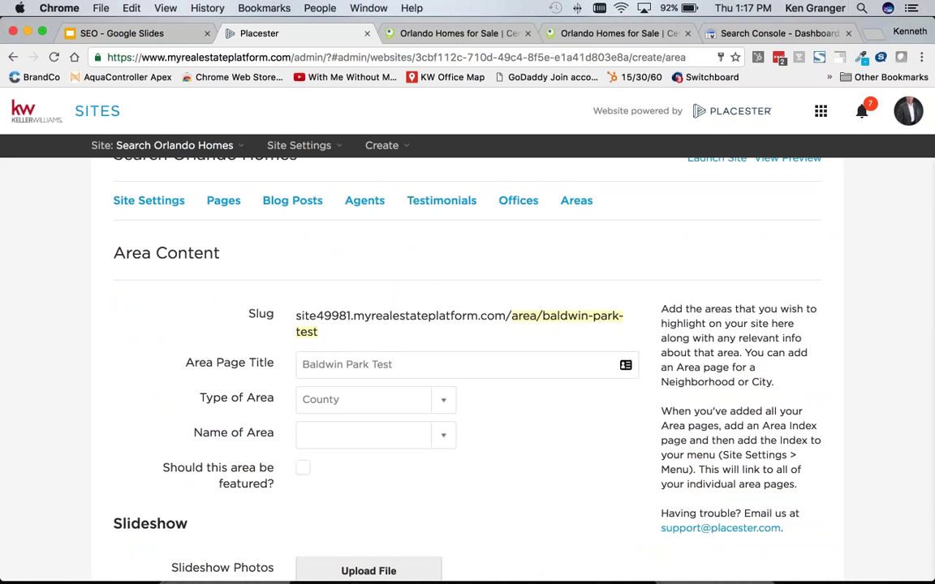
{"action": "left_click_drag", "start_coordinate": [321, 334], "coordinate": [295, 316]}
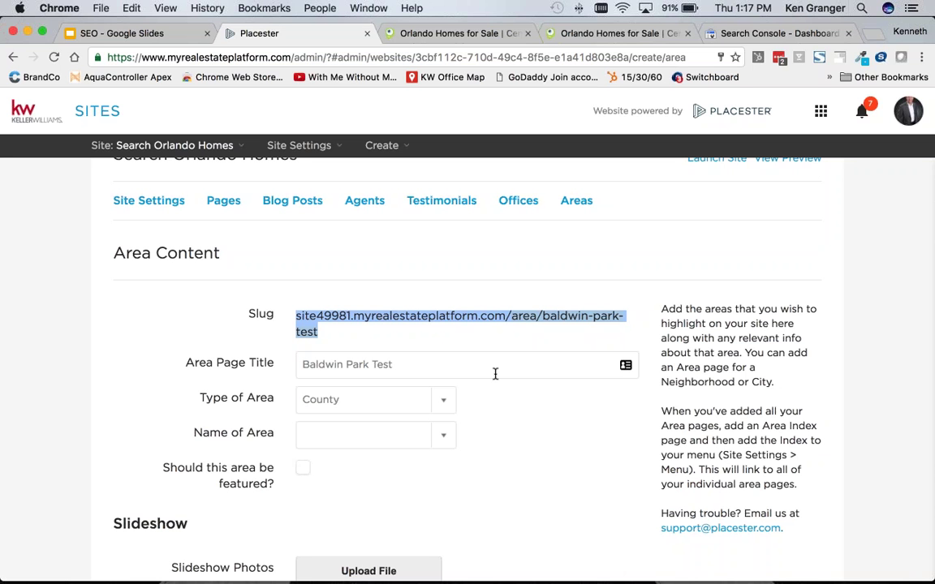
{"action": "double_click", "coordinate": [384, 362]}
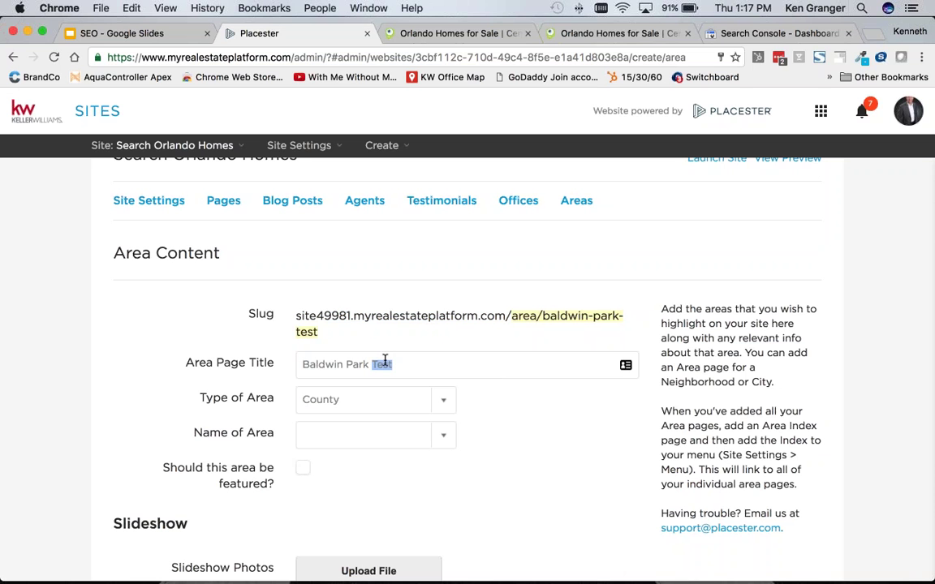
{"action": "type", "text": "Home"}
{"action": "key", "text": "BackSpace"}
{"action": "key", "text": "BackSpace"}
{"action": "key", "text": "BackSpace"}
{"action": "key", "text": "BackSpace"}
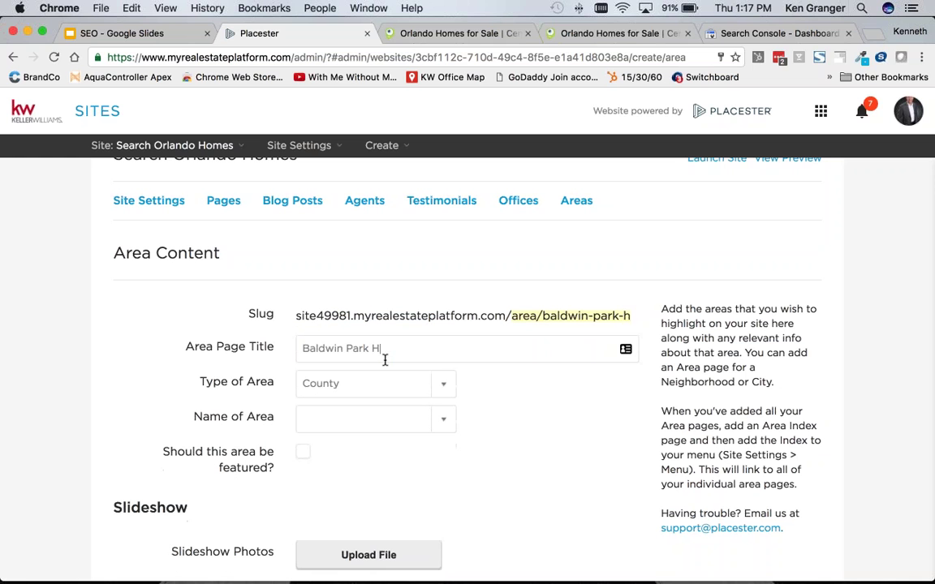
{"action": "type", "text": "Home"}
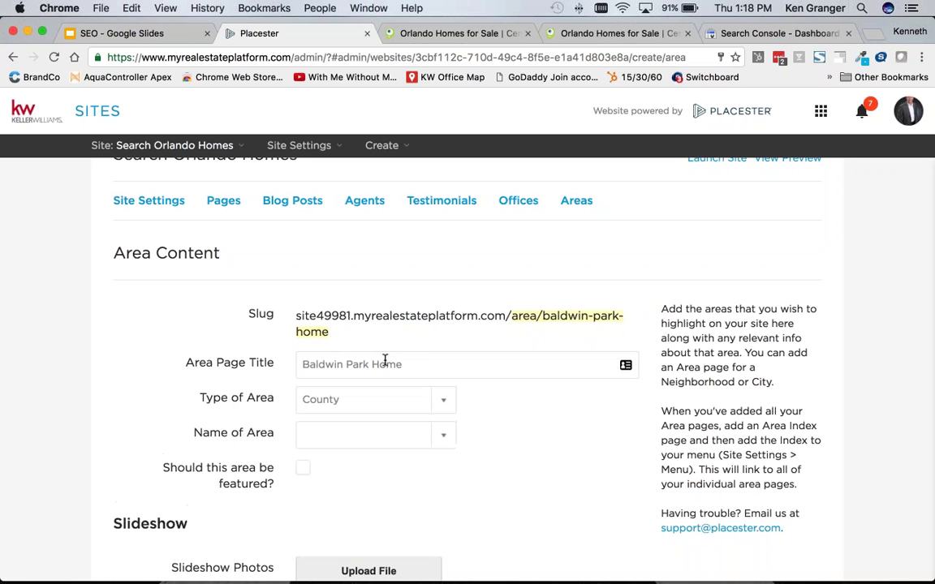
{"action": "type", "text": "s"}
{"action": "left_click_drag", "start_coordinate": [334, 332], "coordinate": [295, 316]}
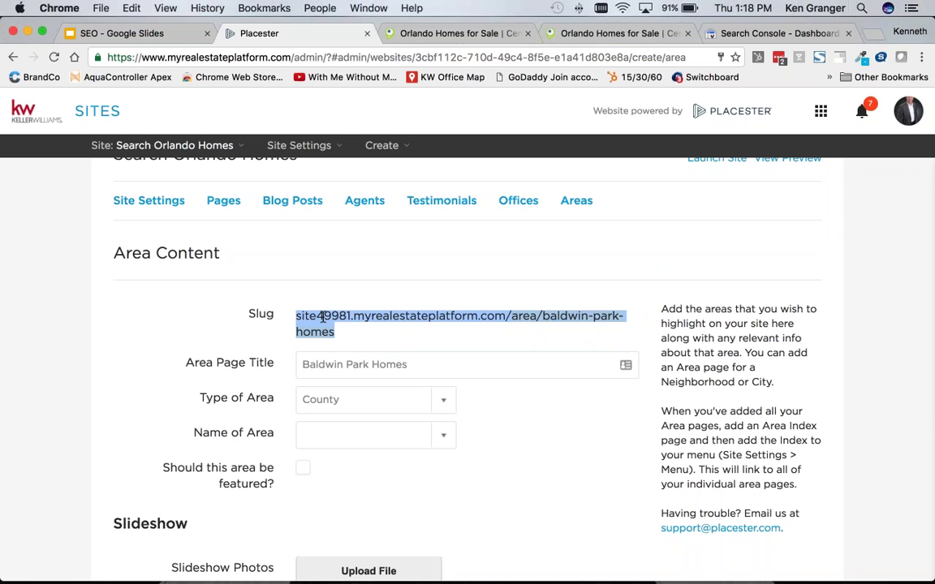
{"action": "key", "text": "super+c"}
{"action": "scroll", "coordinate": [552, 432], "scroll_direction": "down", "scroll_amount": 2}
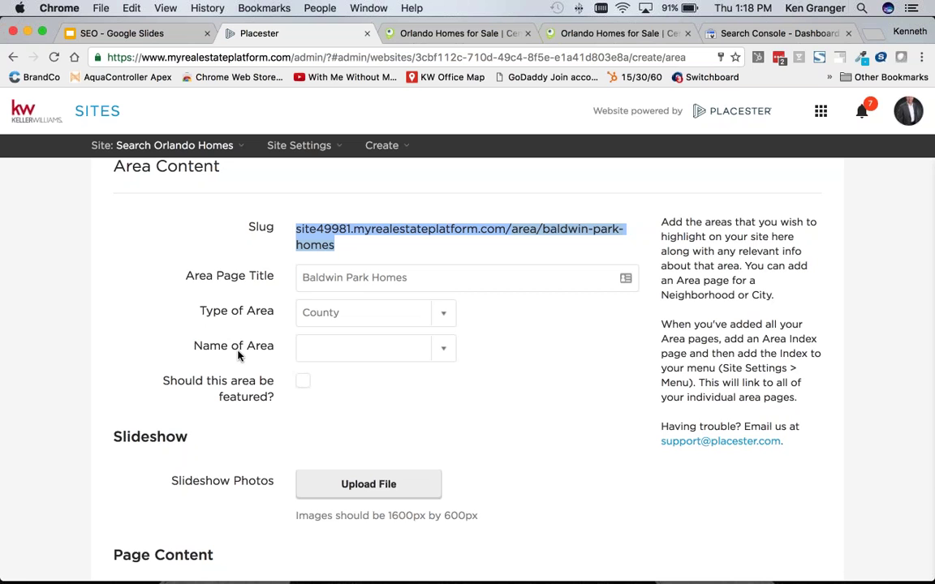
- Set Type of Area to Neighborhood and choose Baldwin Park as the Name of Area
{"action": "left_click", "coordinate": [446, 317]}
{"action": "left_click", "coordinate": [445, 317]}
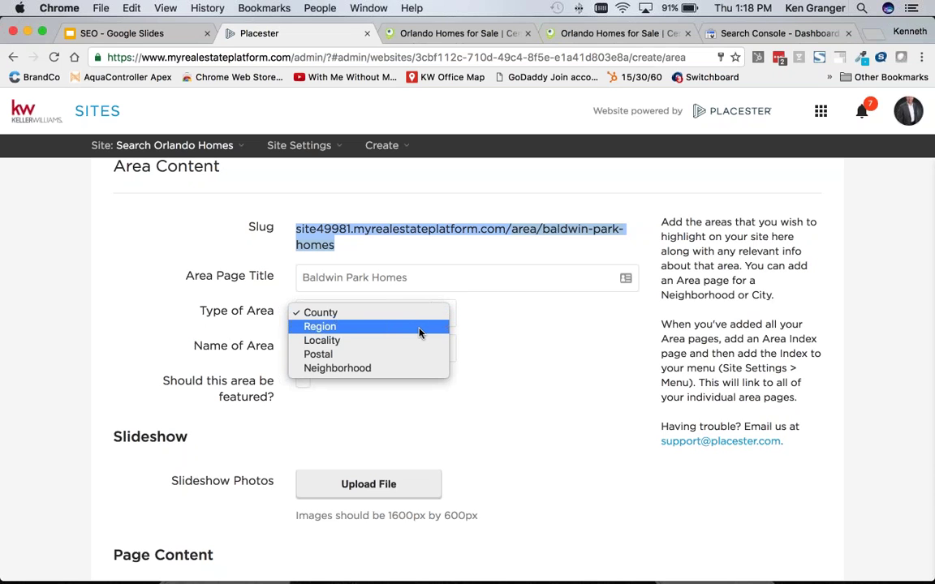
{"action": "left_click", "coordinate": [390, 371]}
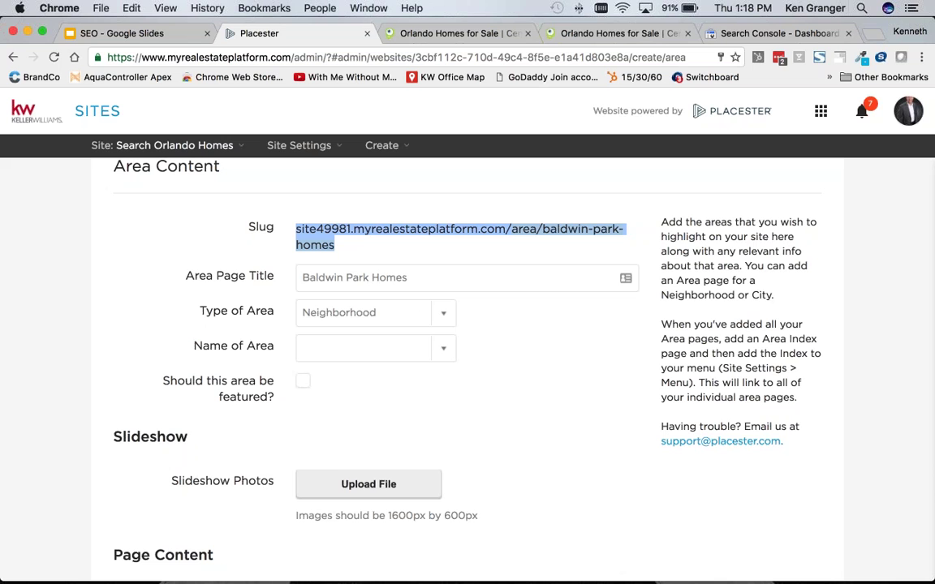
{"action": "left_click", "coordinate": [431, 349]}
{"action": "scroll", "coordinate": [421, 373], "scroll_direction": "down", "scroll_amount": 3}
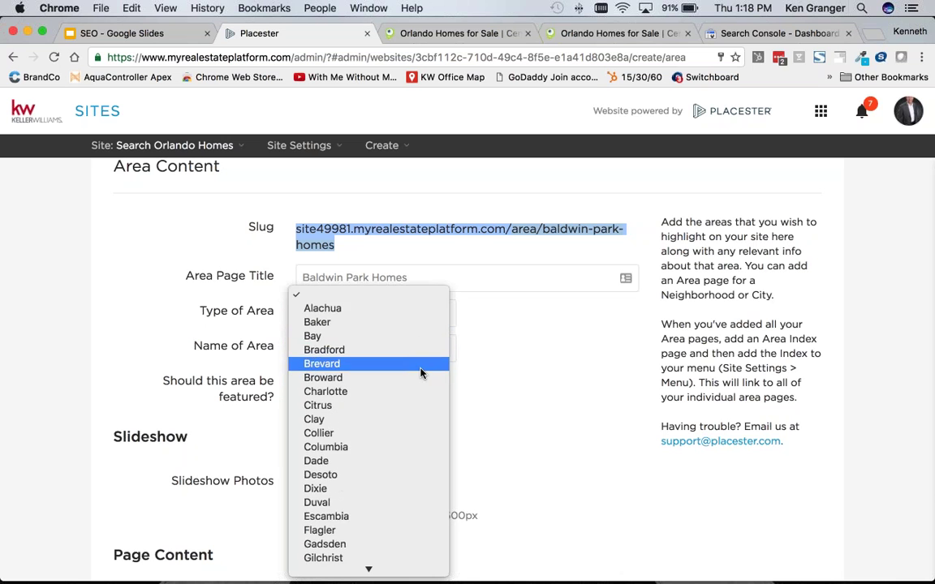
{"action": "left_click", "coordinate": [492, 362]}
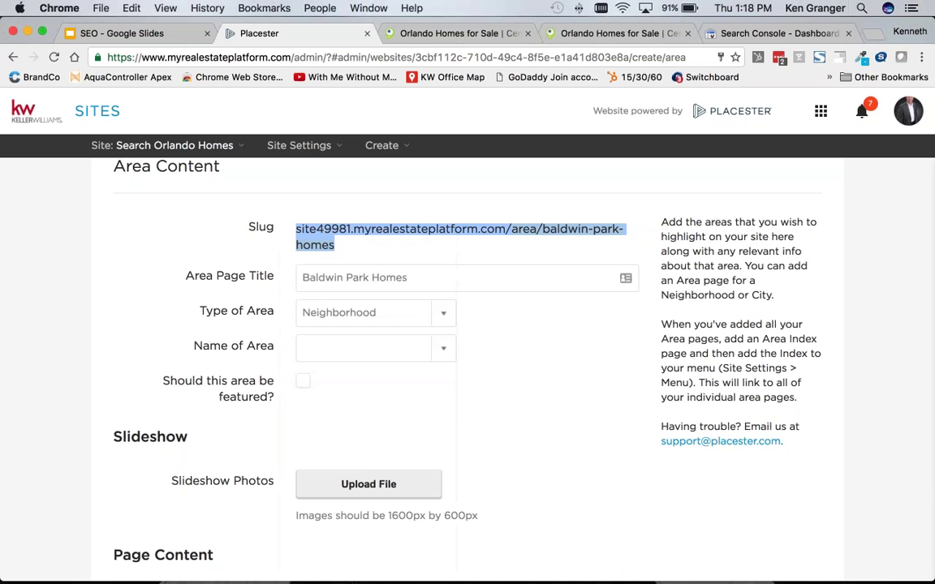
{"action": "left_click", "coordinate": [445, 318]}
{"action": "left_click", "coordinate": [446, 315]}
{"action": "left_click", "coordinate": [444, 353]}
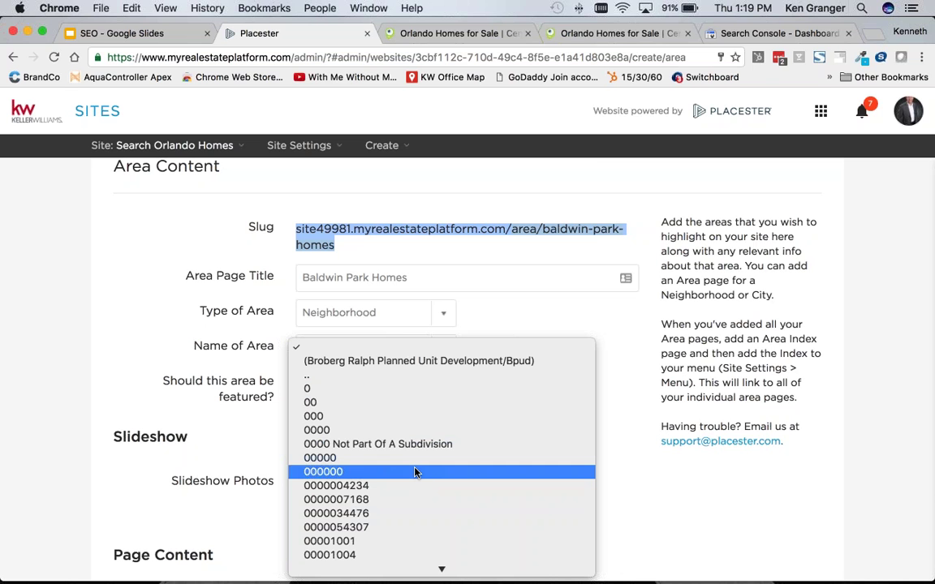
{"action": "type", "text": "bald"}
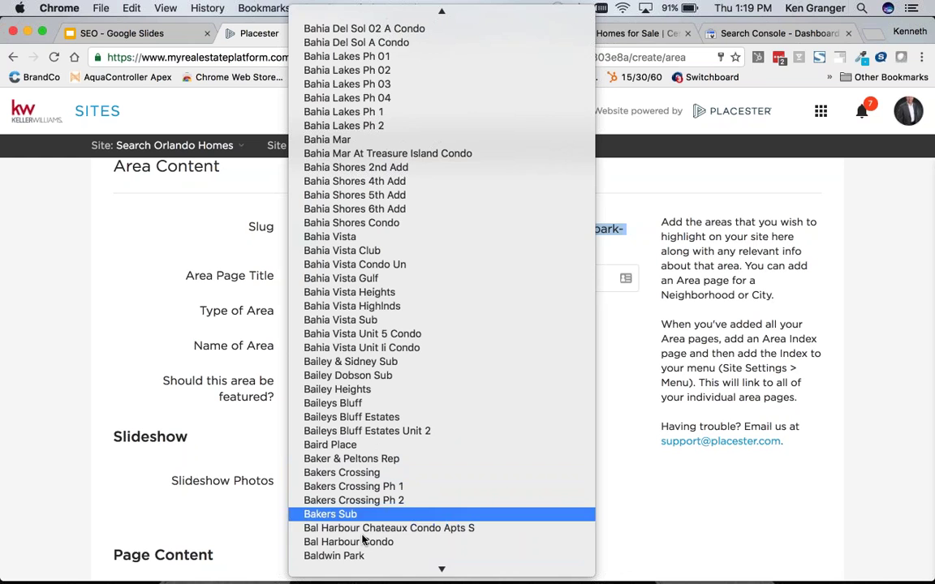
{"action": "left_click", "coordinate": [370, 556]}
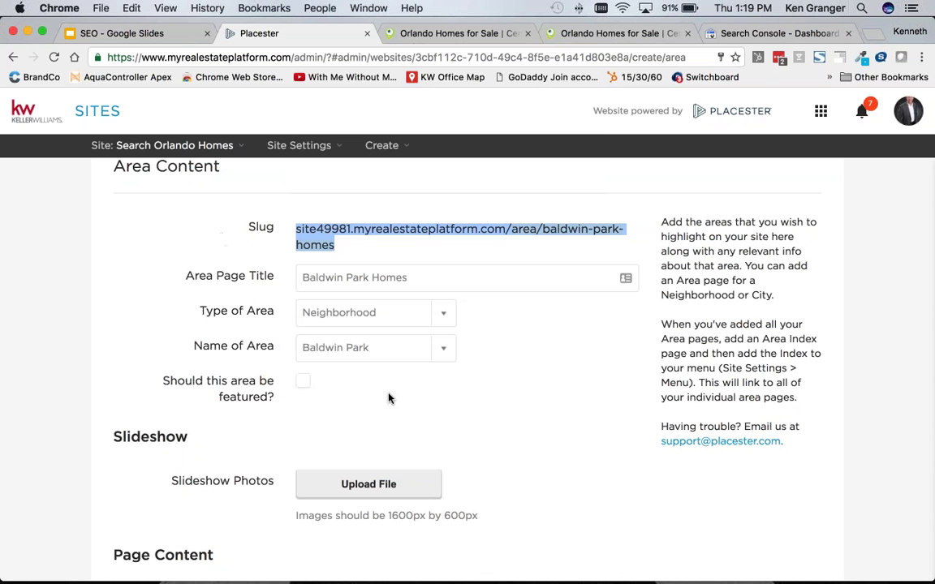
{"action": "scroll", "coordinate": [515, 312], "scroll_direction": "down", "scroll_amount": 3}
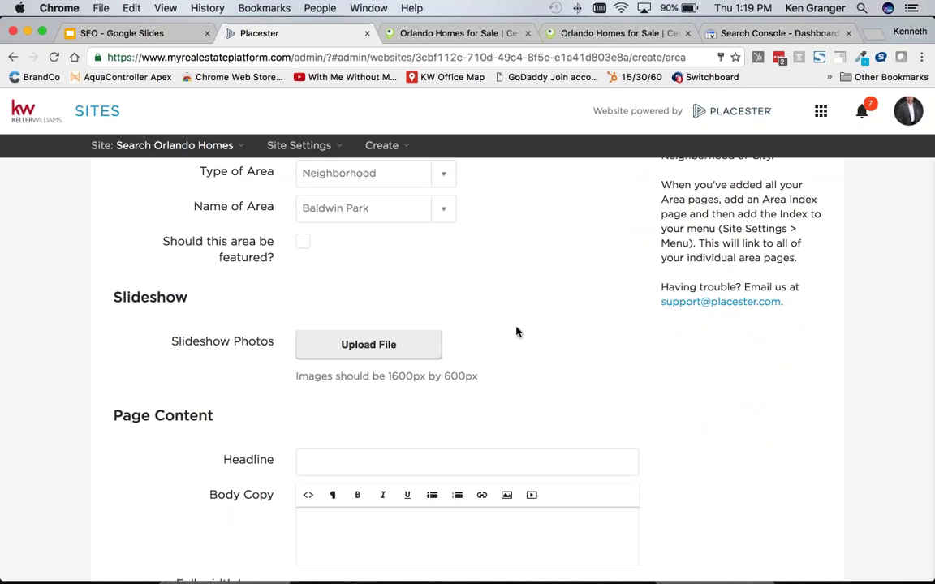
{"action": "scroll", "coordinate": [513, 332], "scroll_direction": "down", "scroll_amount": 3}
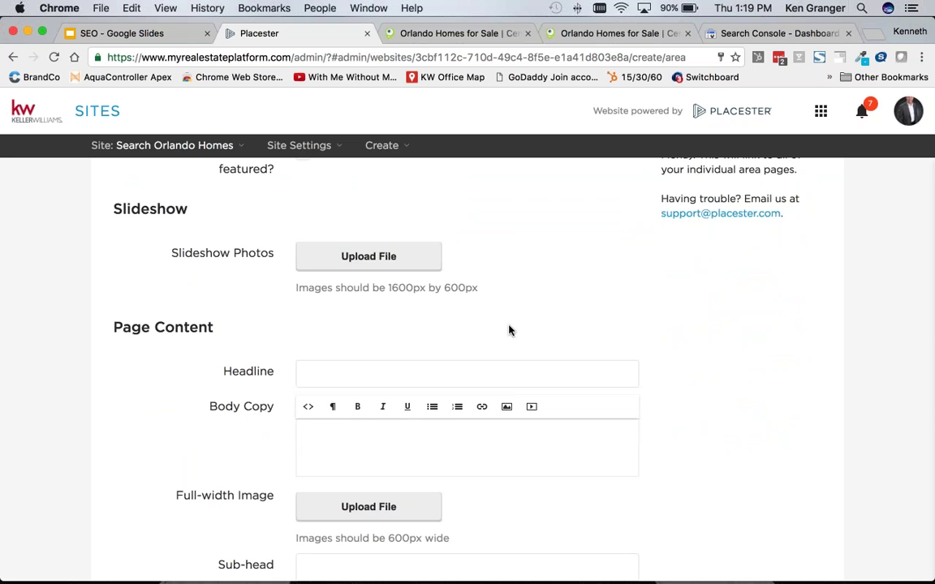
{"action": "scroll", "coordinate": [509, 330], "scroll_direction": "down", "scroll_amount": 1}
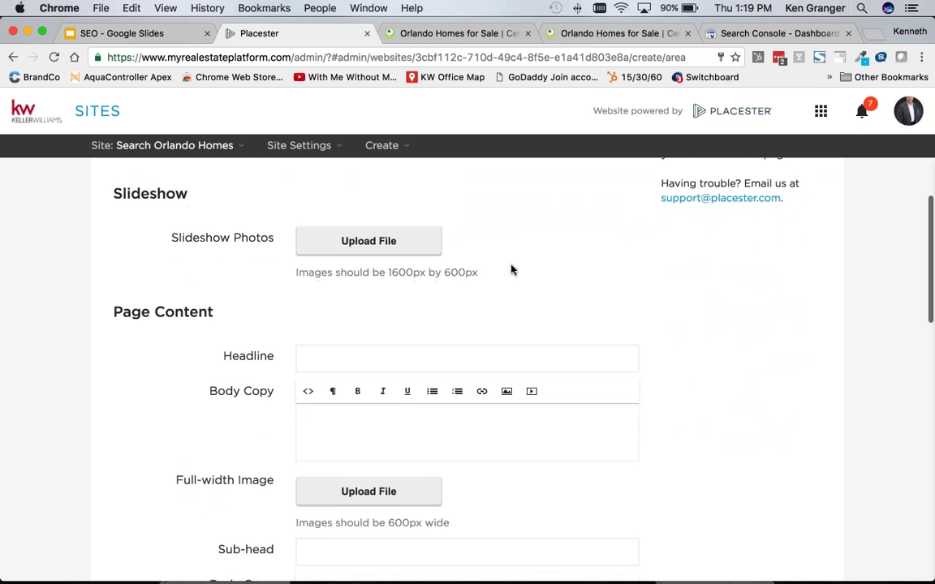
{"action": "scroll", "coordinate": [511, 269], "scroll_direction": "up", "scroll_amount": 4}
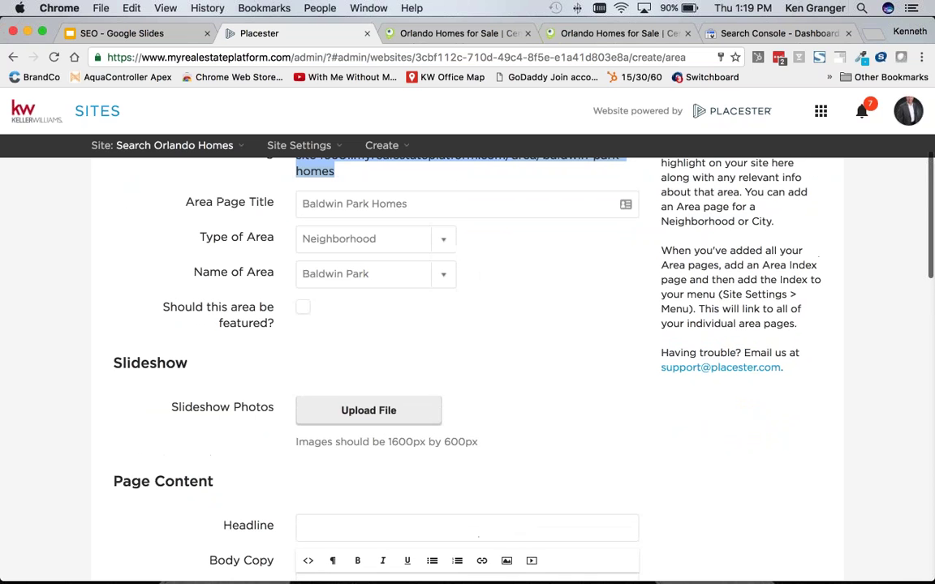
{"action": "scroll", "coordinate": [256, 307], "scroll_direction": "down", "scroll_amount": 5}
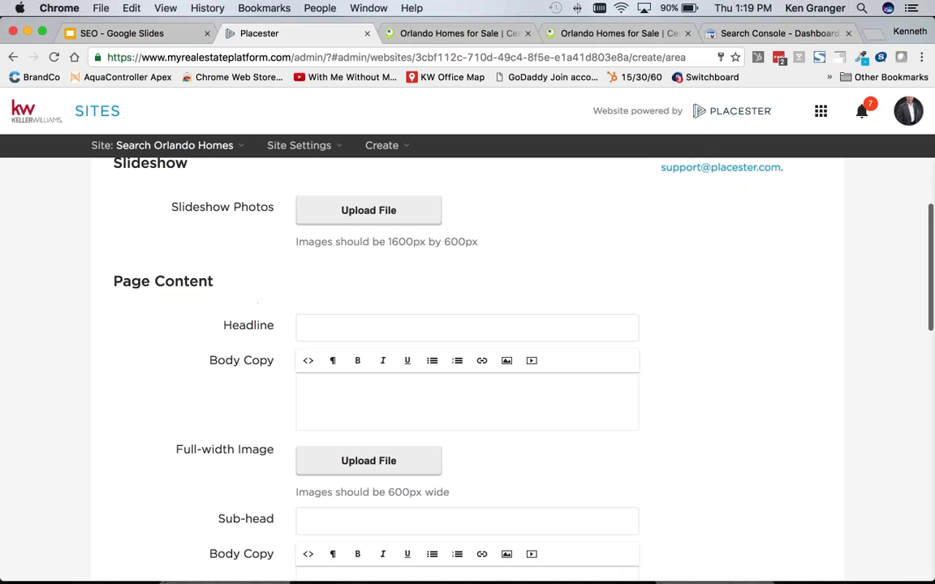
{"action": "left_click_drag", "start_coordinate": [224, 325], "coordinate": [269, 325]}
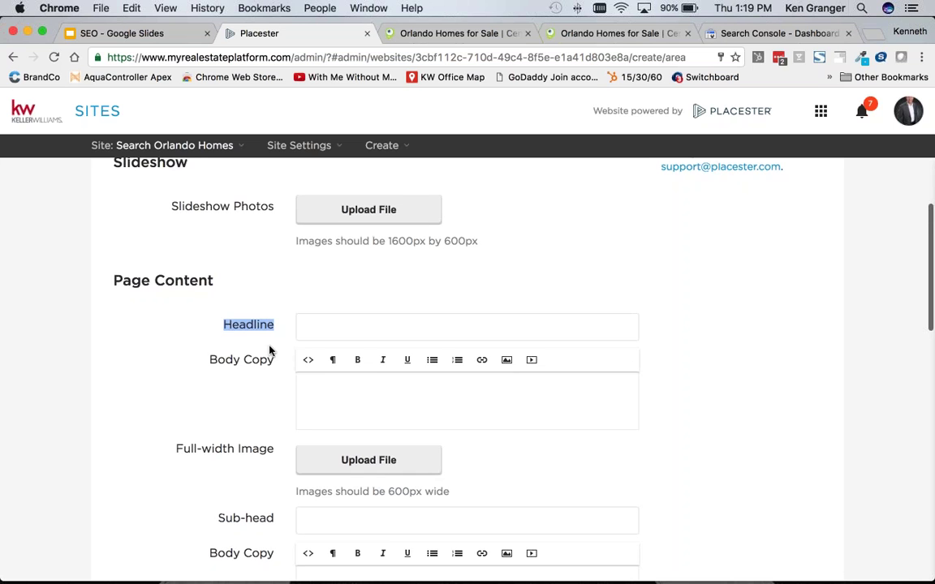
{"action": "scroll", "coordinate": [324, 373], "scroll_direction": "down", "scroll_amount": 3}
{"action": "left_click", "coordinate": [215, 417]}
{"action": "left_click_drag", "start_coordinate": [215, 420], "coordinate": [271, 420]}
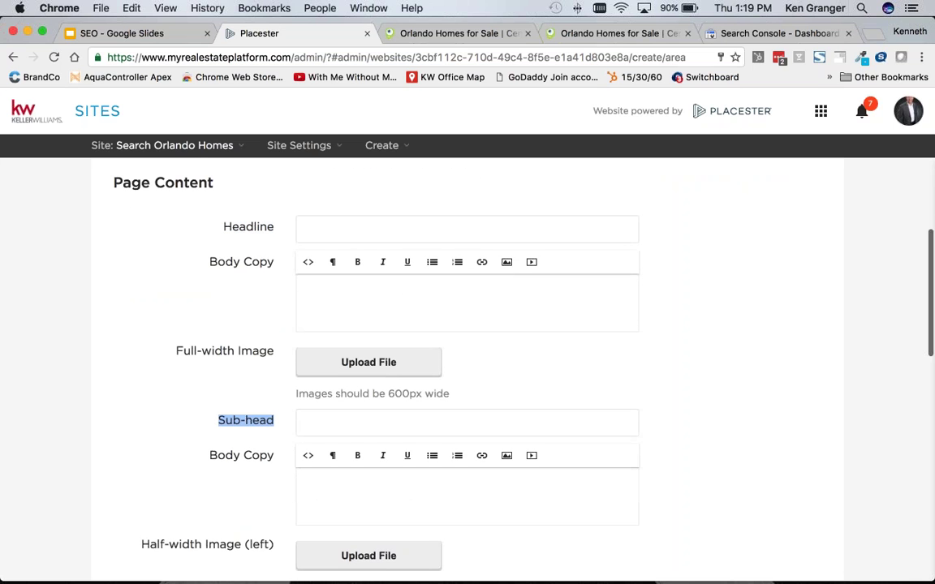
{"action": "scroll", "coordinate": [268, 422], "scroll_direction": "down", "scroll_amount": 6}
{"action": "left_click_drag", "start_coordinate": [221, 439], "coordinate": [274, 439]}
{"action": "scroll", "coordinate": [306, 442], "scroll_direction": "down", "scroll_amount": 2}
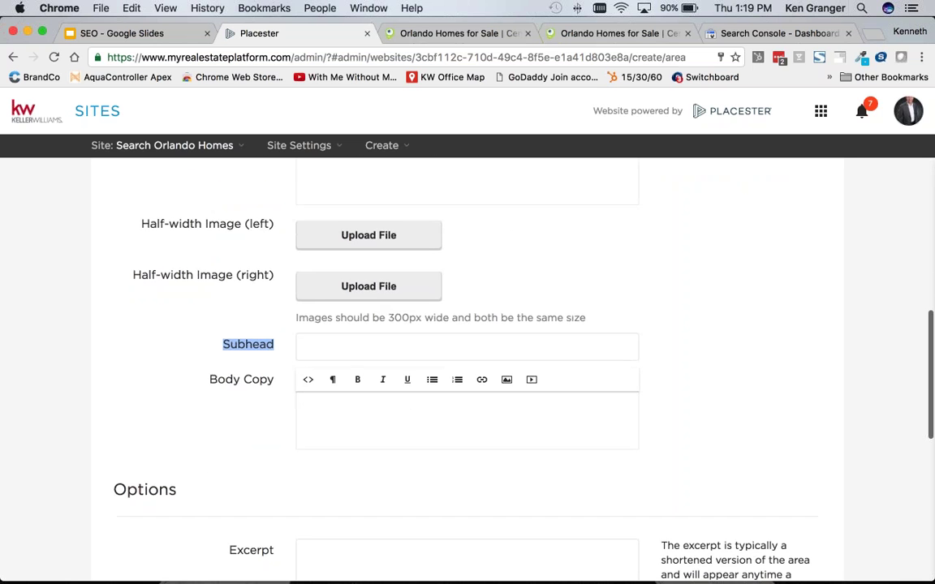
{"action": "scroll", "coordinate": [349, 333], "scroll_direction": "up", "scroll_amount": 6}
{"action": "scroll", "coordinate": [349, 333], "scroll_direction": "up", "scroll_amount": 4}
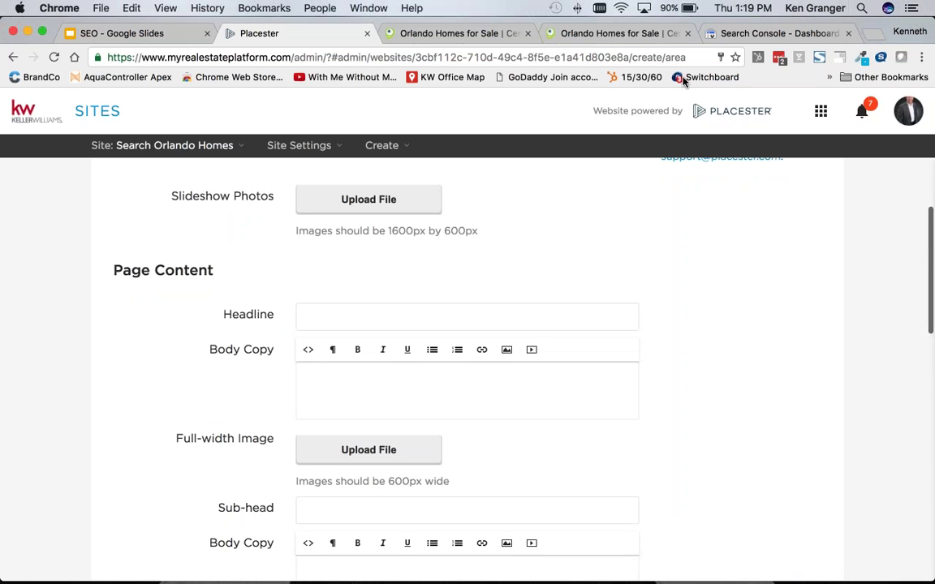
{"action": "left_click", "coordinate": [371, 316]}
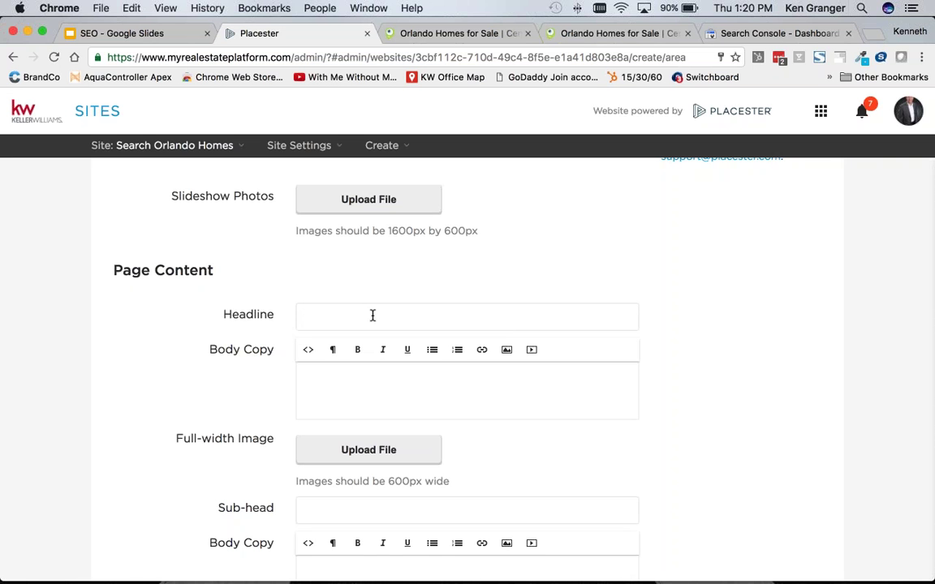
- Enter headline 'The Baldwin Park Lifestyle' with body copy 'There are parks- there are lakes- and its great to live here.'
{"action": "type", "text": "The Baldwin Park Lifestyle"}
{"action": "left_click", "coordinate": [414, 372]}
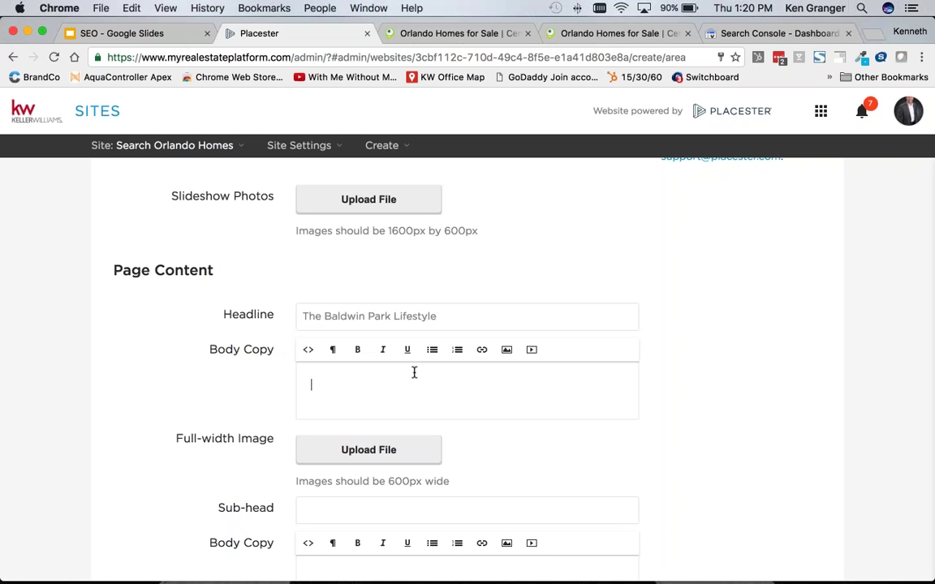
{"action": "type", "text": "H"}
{"action": "key", "text": "BackSpace"}
{"action": "type", "text": "There are parks- there are lakes-"}
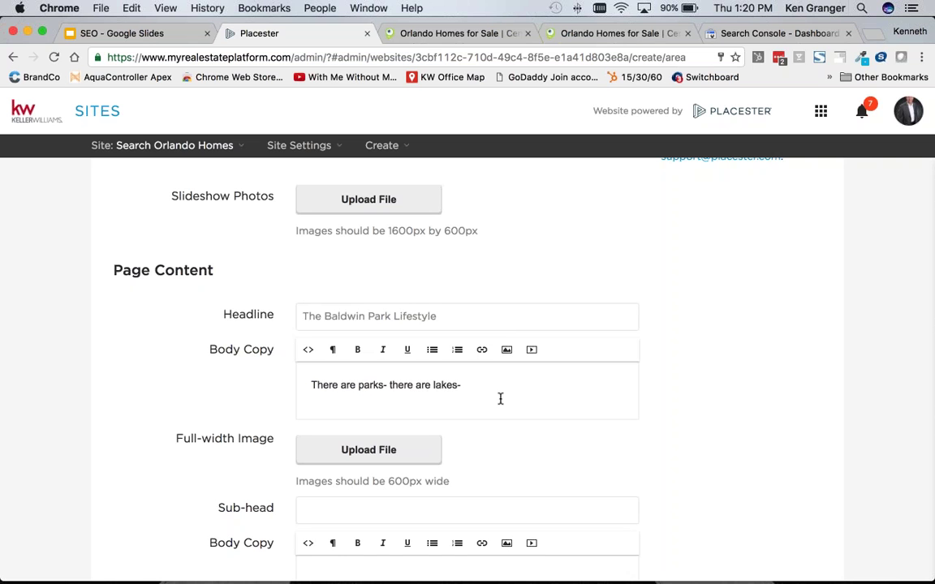
{"action": "type", "text": "and its great to live here."}
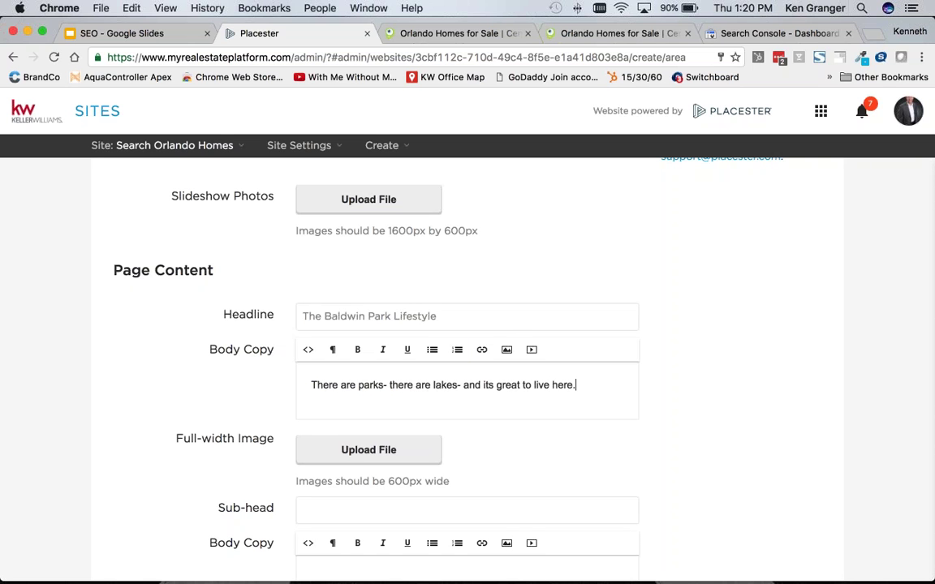
{"action": "scroll", "coordinate": [691, 379], "scroll_direction": "down", "scroll_amount": 3}
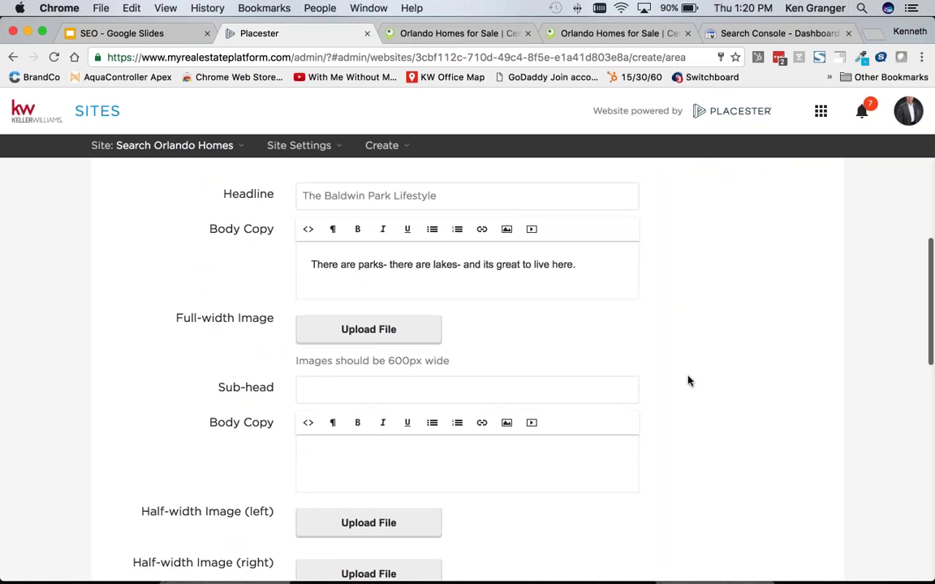
{"action": "scroll", "coordinate": [688, 380], "scroll_direction": "down", "scroll_amount": 1}
{"action": "left_click", "coordinate": [400, 367]}
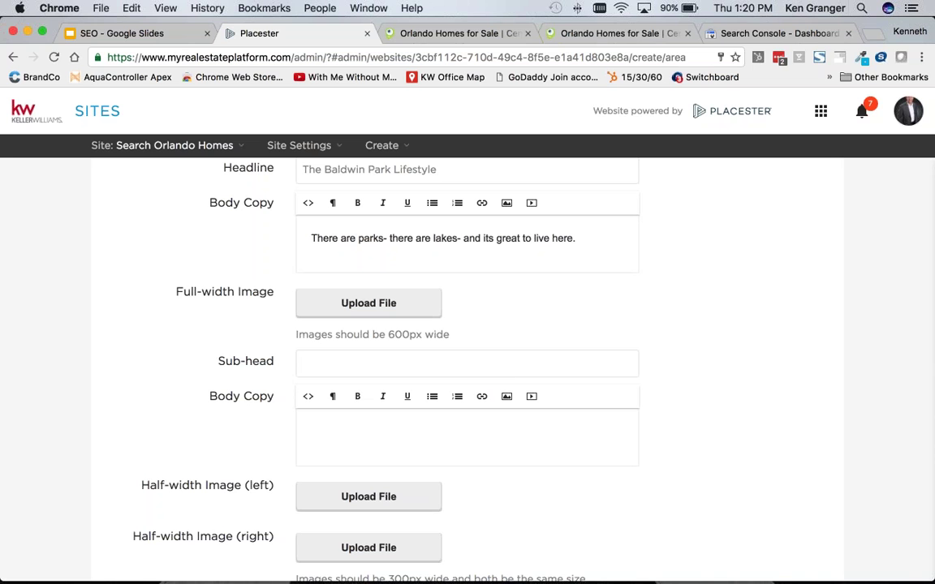
- Fill the first sub-head with the suggested 'Baldwin Park Schools'
{"action": "type", "text": "B"}
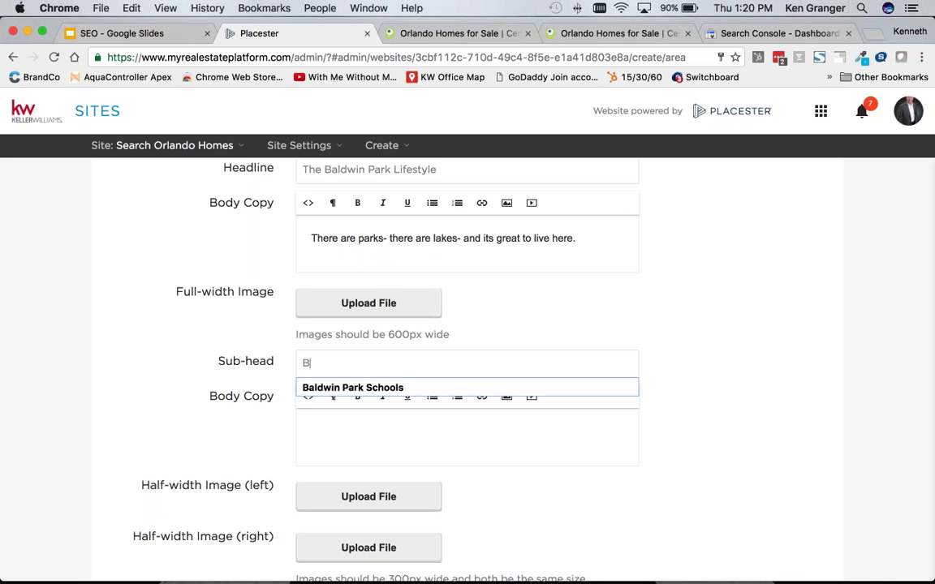
{"action": "key", "text": "Down"}
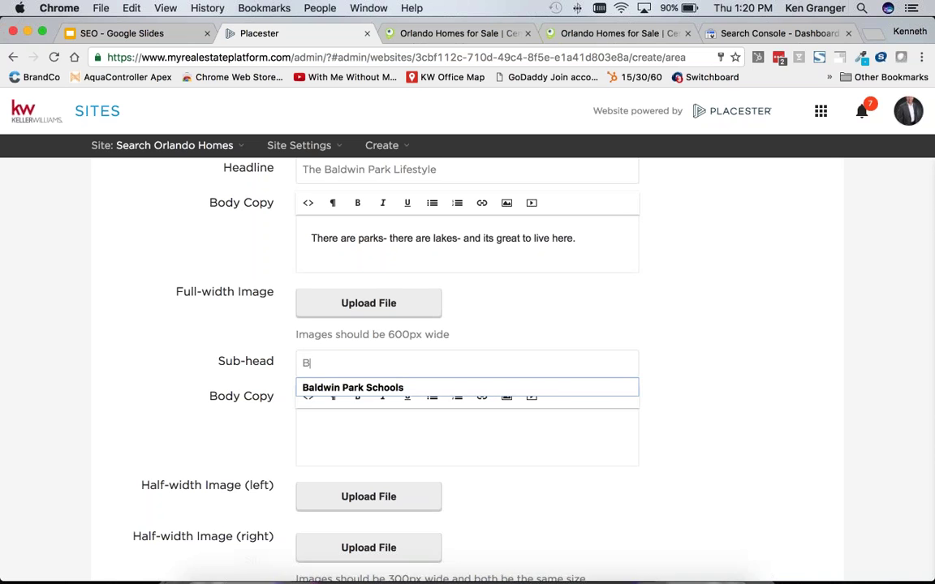
{"action": "left_click", "coordinate": [414, 387]}
- Write the body copy 'There are 2 schools one elementary and one high school-' under it
{"action": "left_click", "coordinate": [422, 430]}
{"action": "type", "text": "There are 2 sch"}
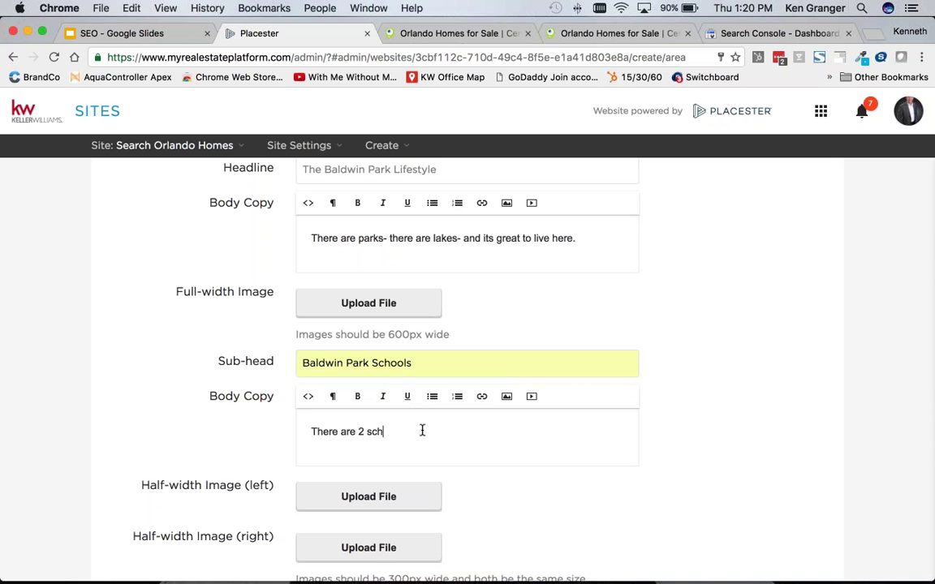
{"action": "type", "text": "ools one elemne"}
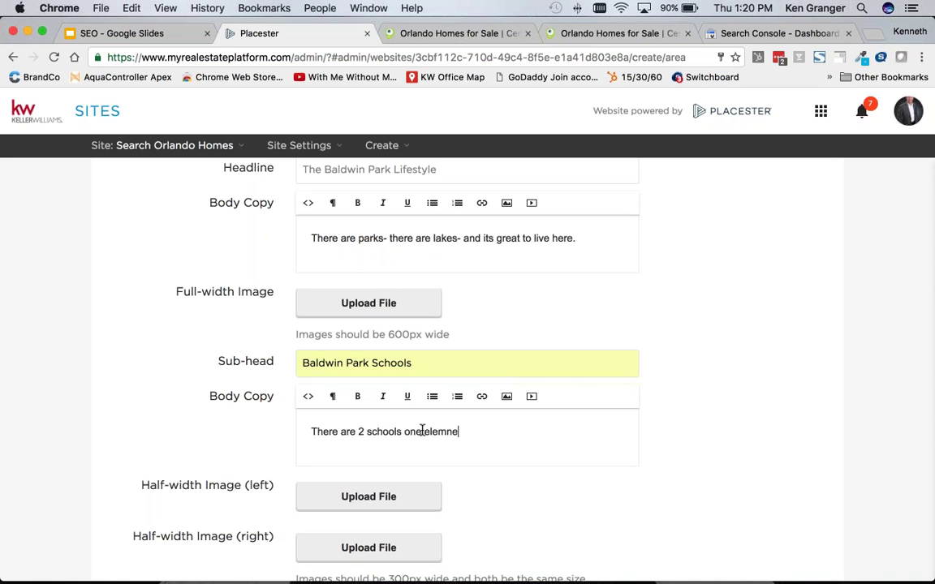
{"action": "key", "text": "BackSpace"}
{"action": "key", "text": "BackSpace"}
{"action": "type", "text": "entary a"}
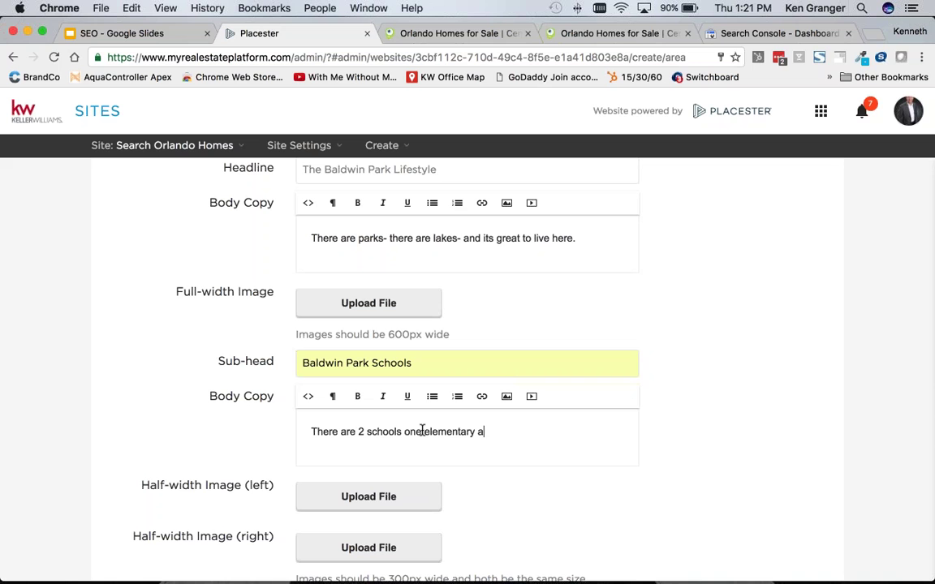
{"action": "type", "text": "nd one high school-"}
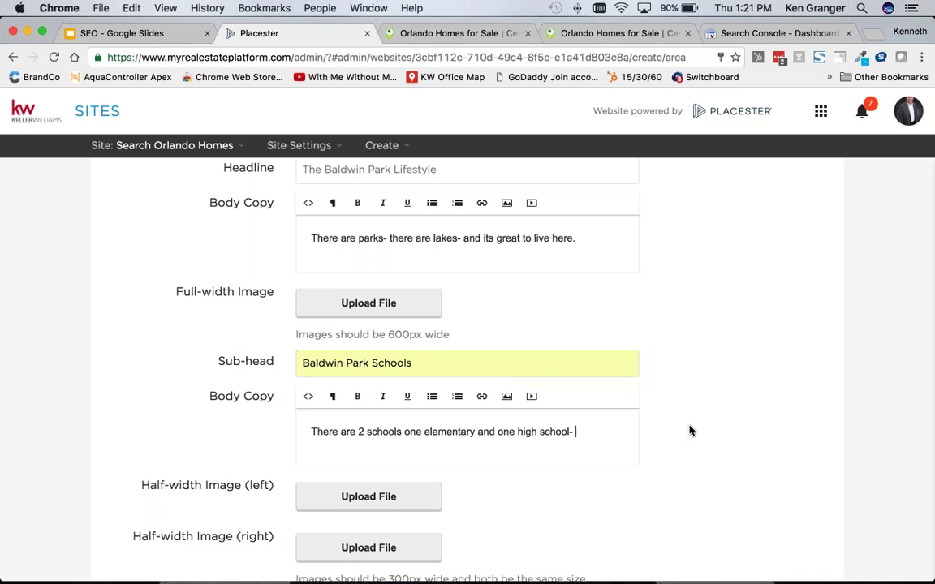
{"action": "scroll", "coordinate": [690, 431], "scroll_direction": "down", "scroll_amount": 1}
{"action": "scroll", "coordinate": [691, 423], "scroll_direction": "down", "scroll_amount": 1}
{"action": "scroll", "coordinate": [694, 417], "scroll_direction": "down", "scroll_amount": 5}
{"action": "scroll", "coordinate": [694, 418], "scroll_direction": "down", "scroll_amount": 1}
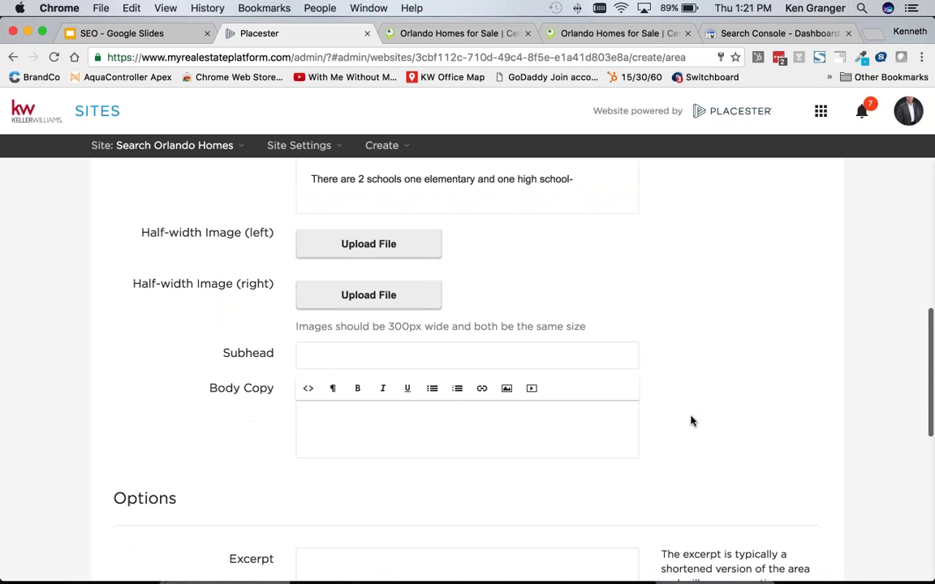
{"action": "scroll", "coordinate": [686, 428], "scroll_direction": "up", "scroll_amount": 4}
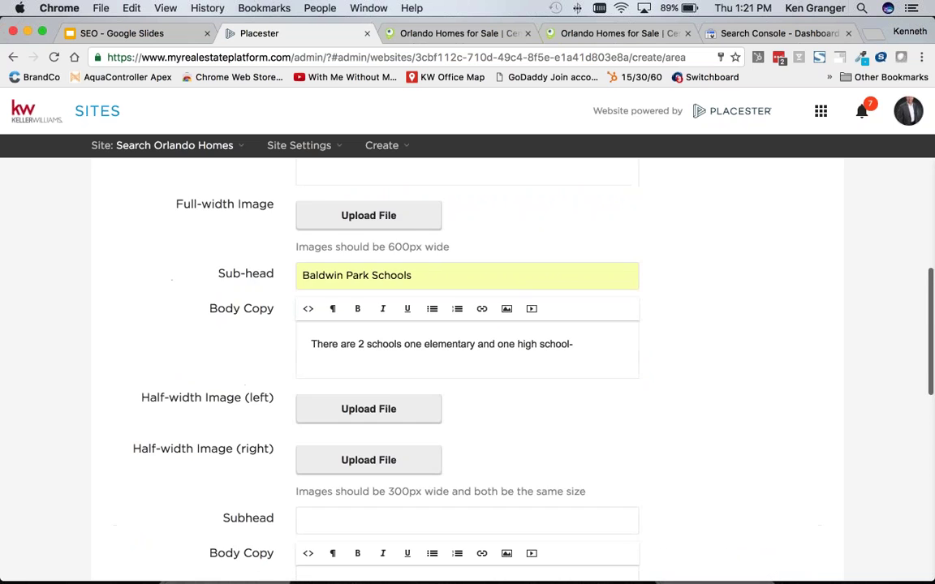
{"action": "scroll", "coordinate": [647, 359], "scroll_direction": "down", "scroll_amount": 3}
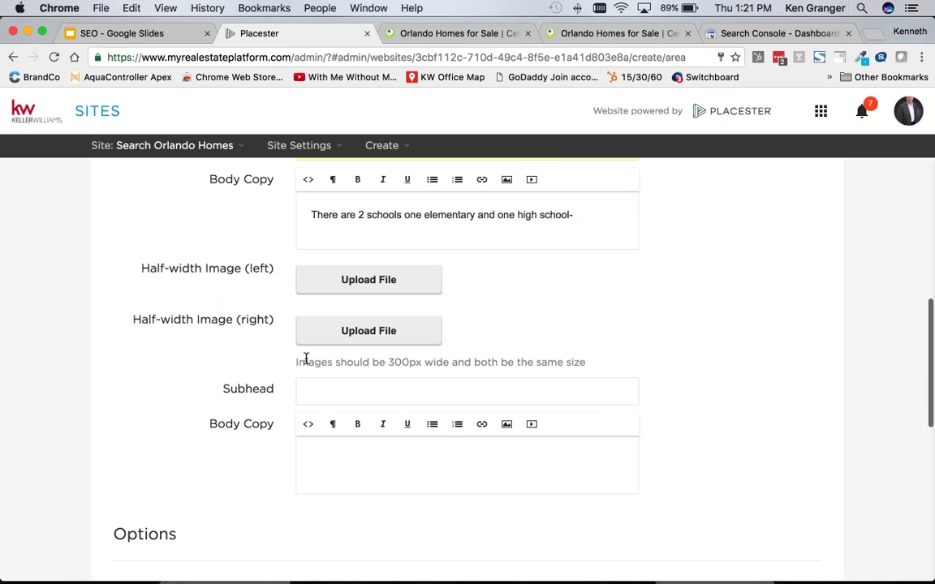
- Fill the second subhead with the suggested 'Baldwin Park Home Values and Market Data'
{"action": "left_click", "coordinate": [348, 390]}
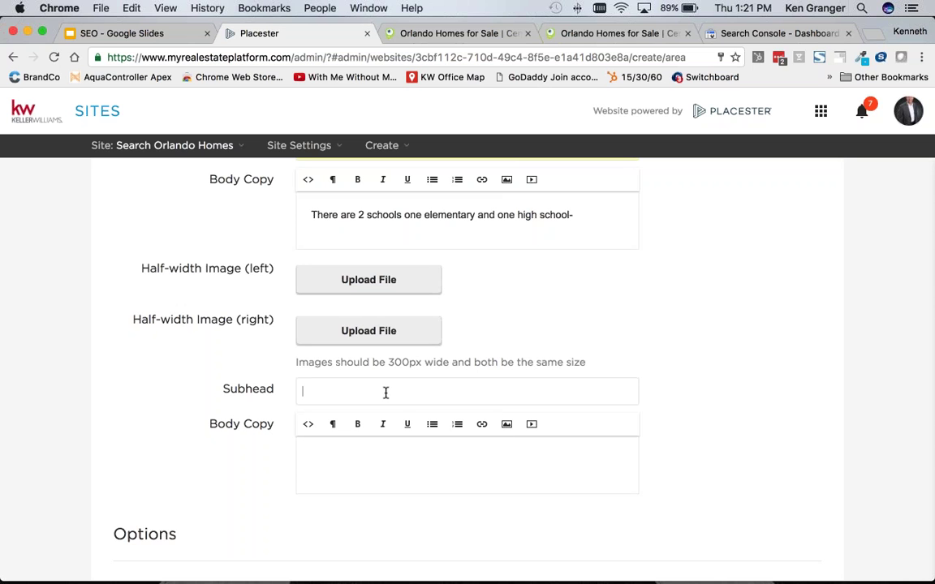
{"action": "type", "text": "Ba"}
{"action": "key", "text": "Down"}
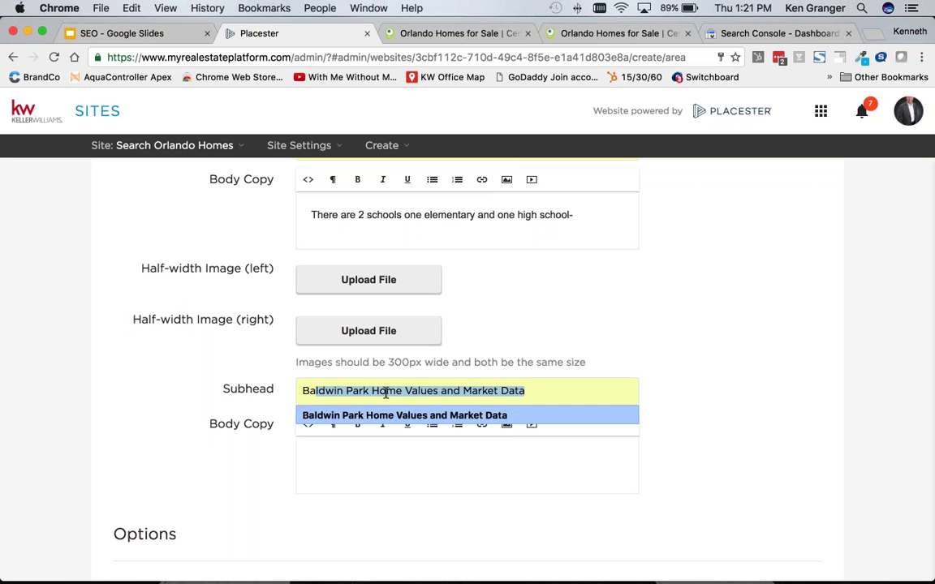
{"action": "key", "text": "Tab"}
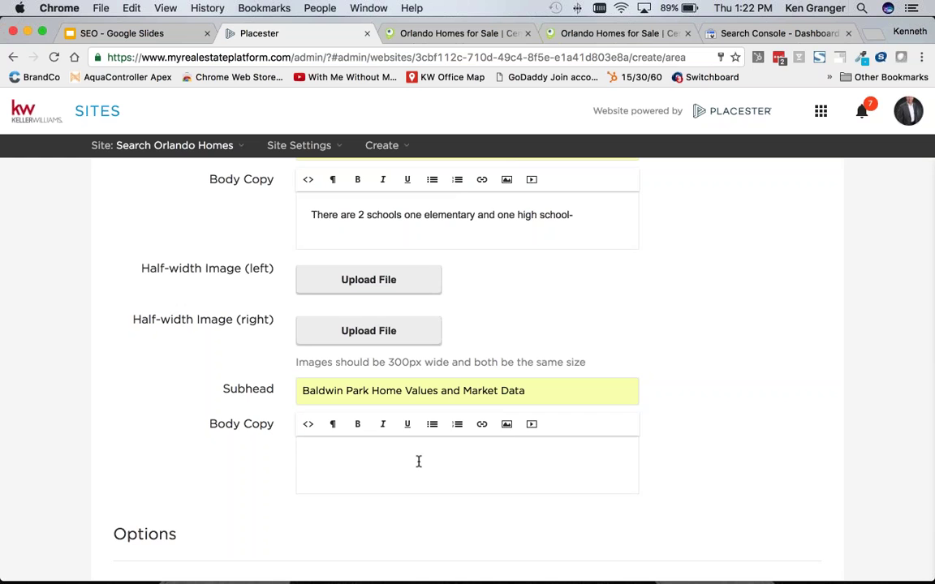
- Write the body copy 'Non specific market data.' under the second subhead
{"action": "type", "text": "Non spec"}
{"action": "key", "text": "BackSpace"}
{"action": "type", "text": "cific marker"}
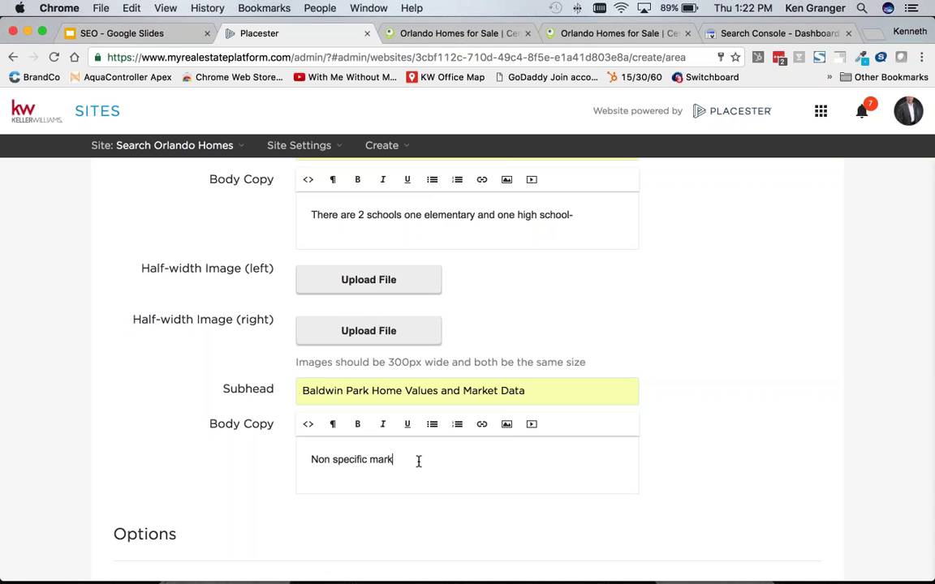
{"action": "key", "text": "BackSpace"}
{"action": "key", "text": "BackSpace"}
{"action": "type", "text": "t data."}
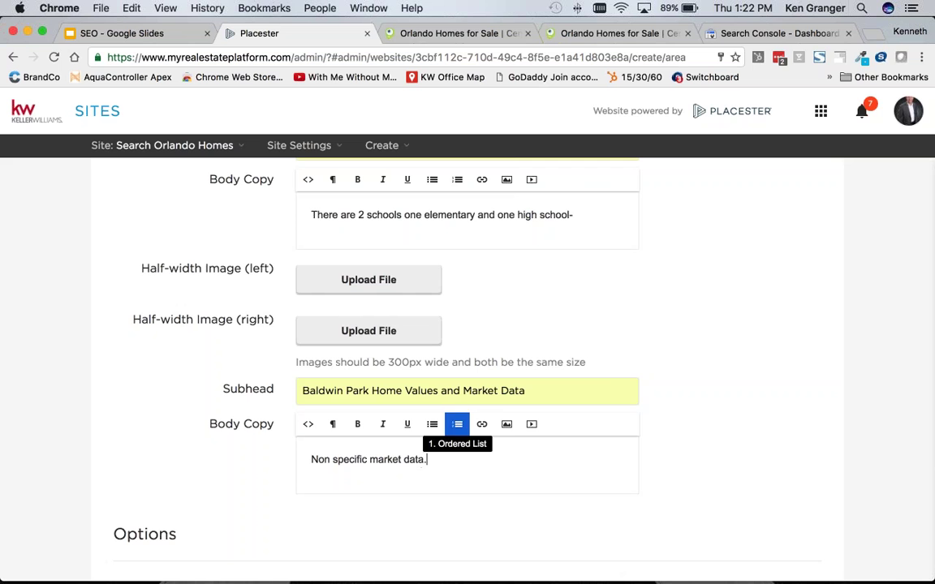
{"action": "scroll", "coordinate": [607, 390], "scroll_direction": "up", "scroll_amount": 5}
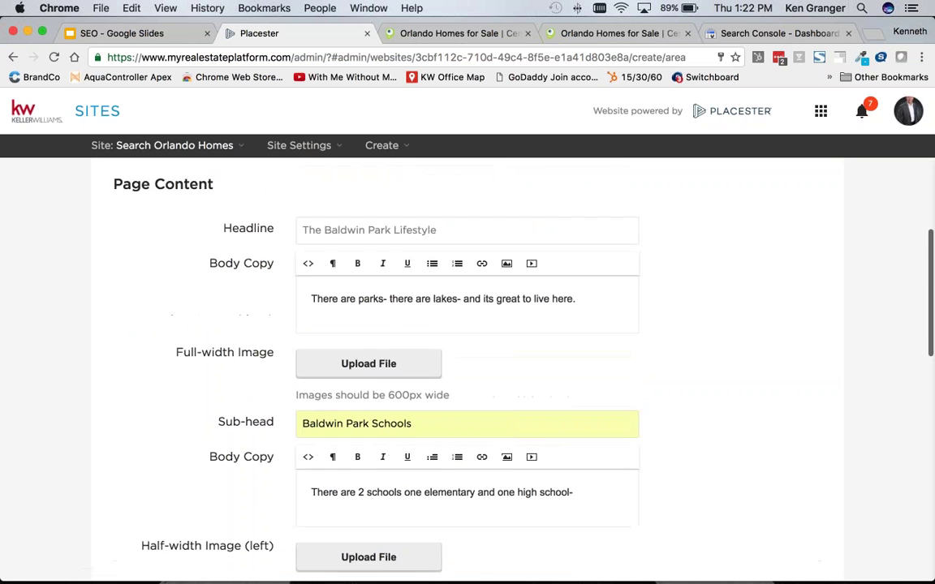
{"action": "scroll", "coordinate": [535, 368], "scroll_direction": "down", "scroll_amount": 3}
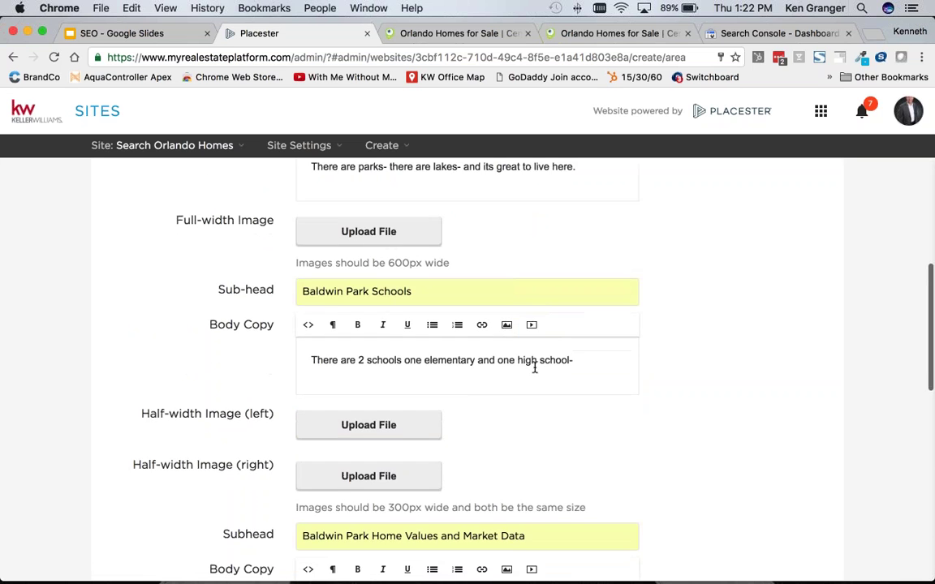
{"action": "scroll", "coordinate": [535, 368], "scroll_direction": "down", "scroll_amount": 3}
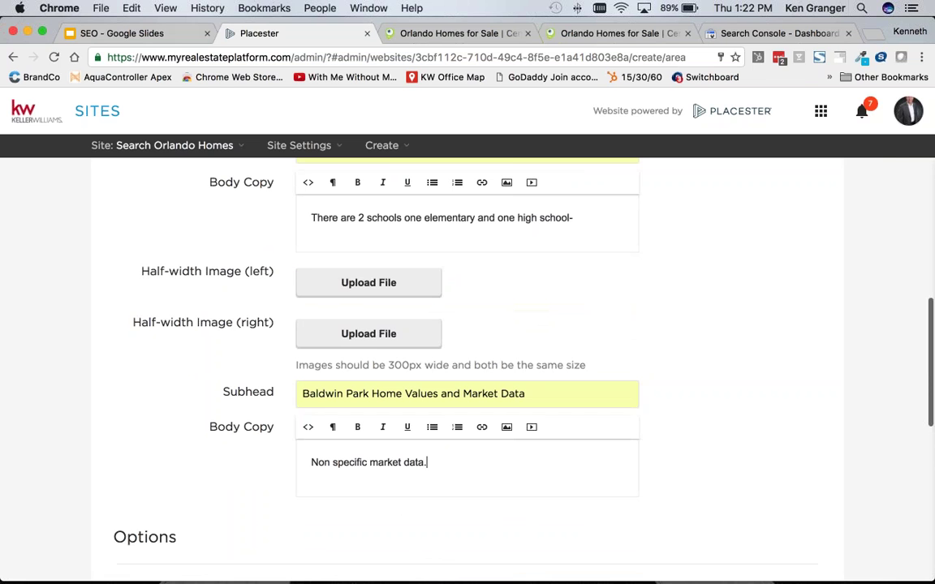
- Glance at the Come From Contribution slide in the SEO deck, then return to Placester
{"action": "key", "text": "ctrl+shift+Tab"}
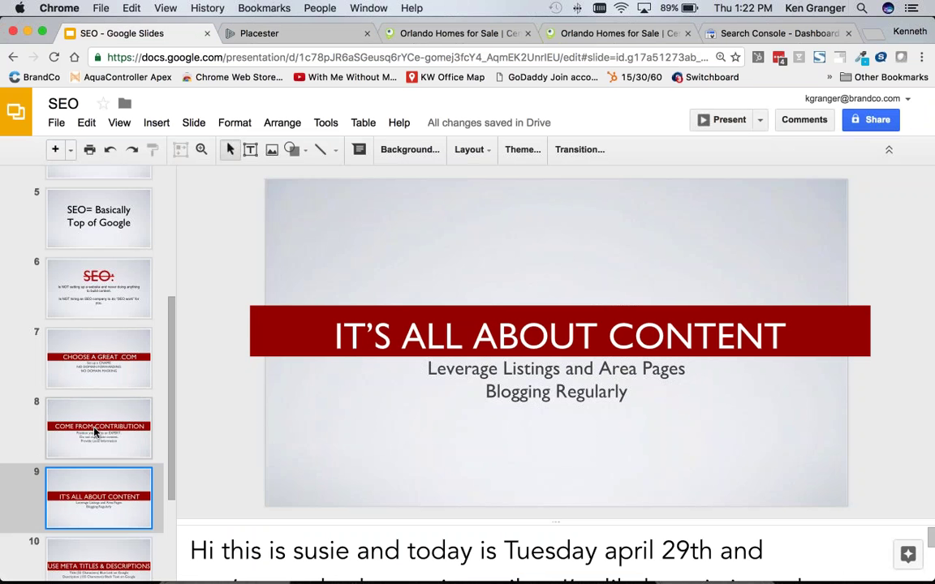
{"action": "key", "text": "Up"}
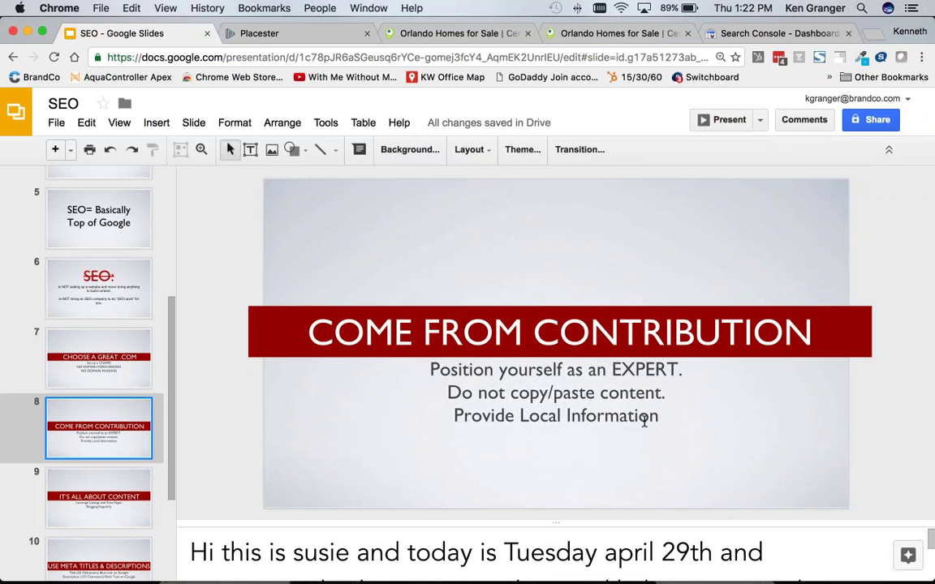
{"action": "left_click", "coordinate": [235, 36]}
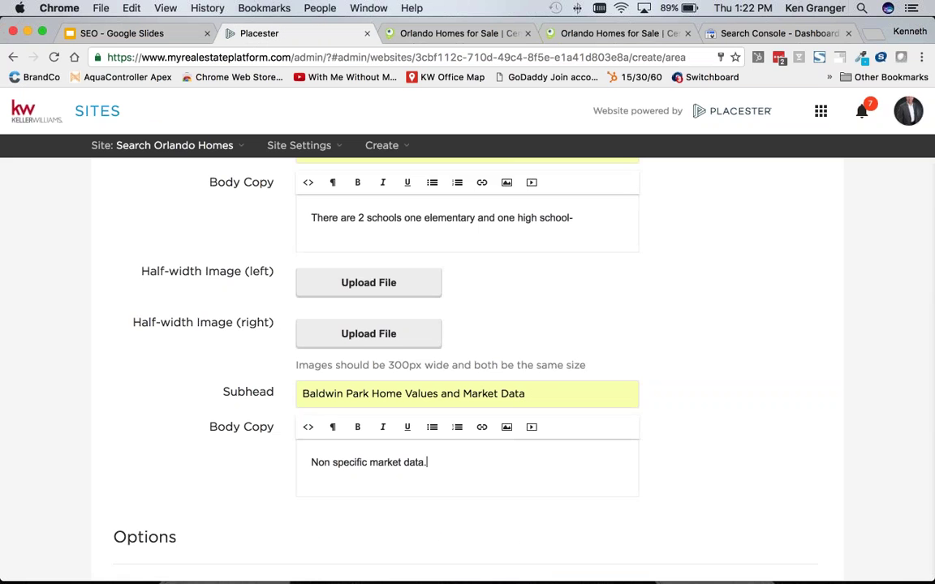
- Review the filled-in Baldwin Park area form, then open a new Google search tab
{"action": "scroll", "coordinate": [532, 336], "scroll_direction": "down", "scroll_amount": 4}
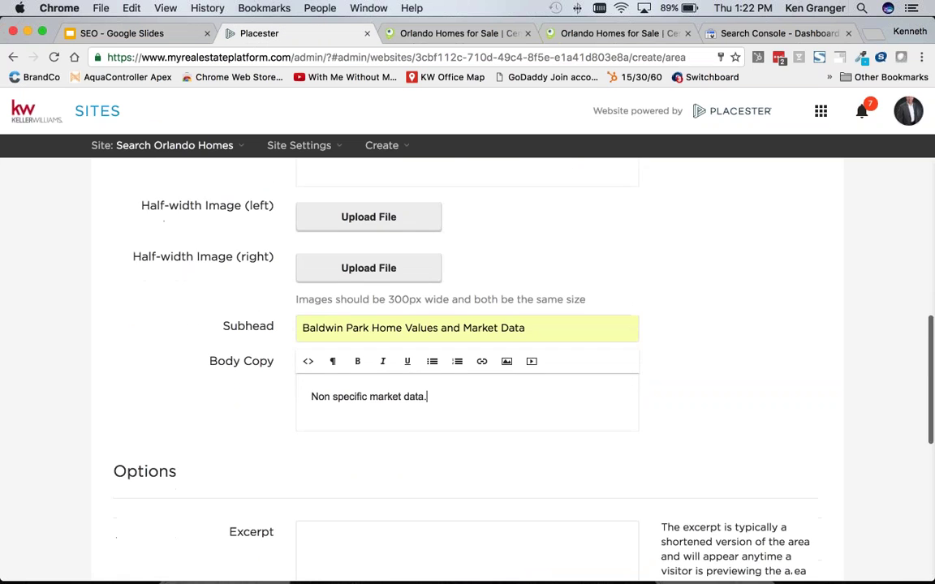
{"action": "scroll", "coordinate": [498, 308], "scroll_direction": "up", "scroll_amount": 15}
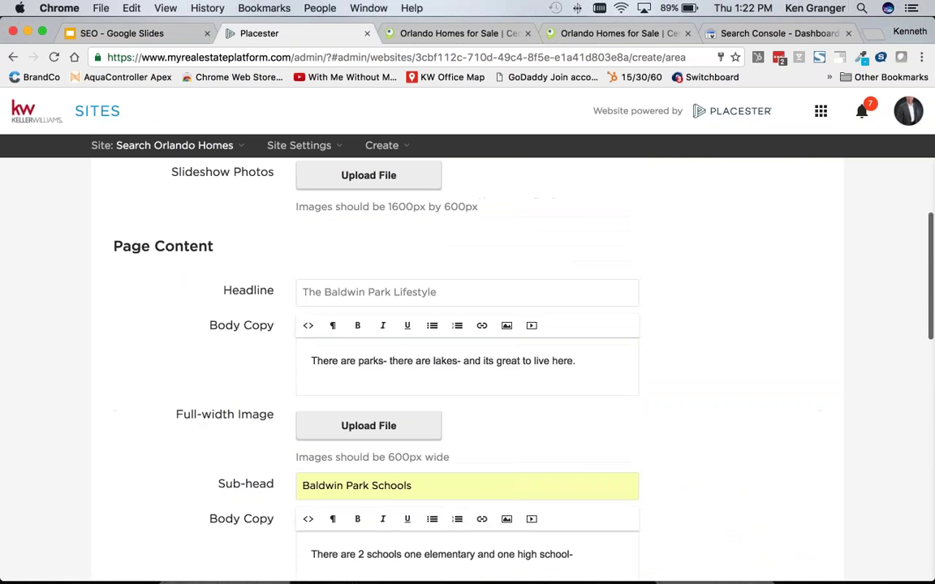
{"action": "scroll", "coordinate": [497, 307], "scroll_direction": "up", "scroll_amount": 2}
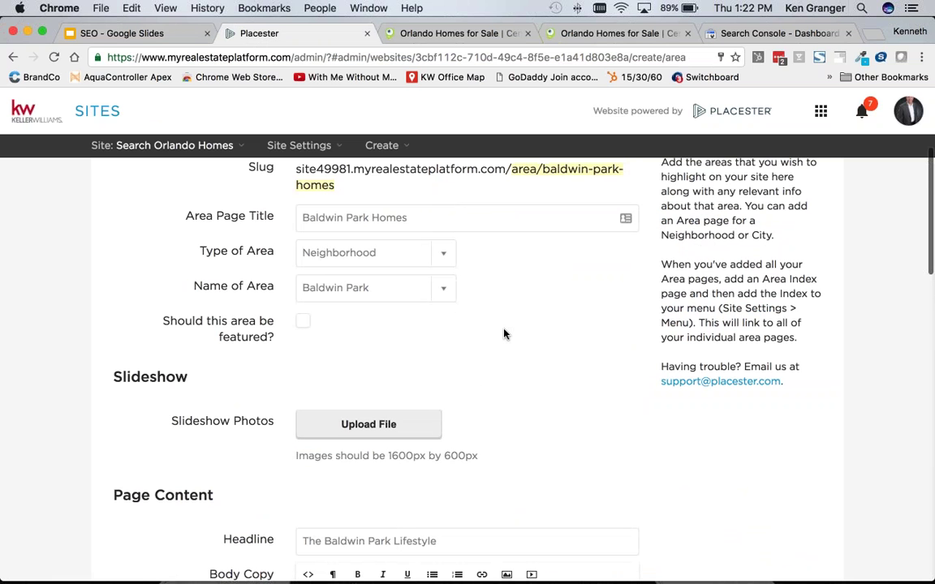
{"action": "scroll", "coordinate": [505, 335], "scroll_direction": "down", "scroll_amount": 5}
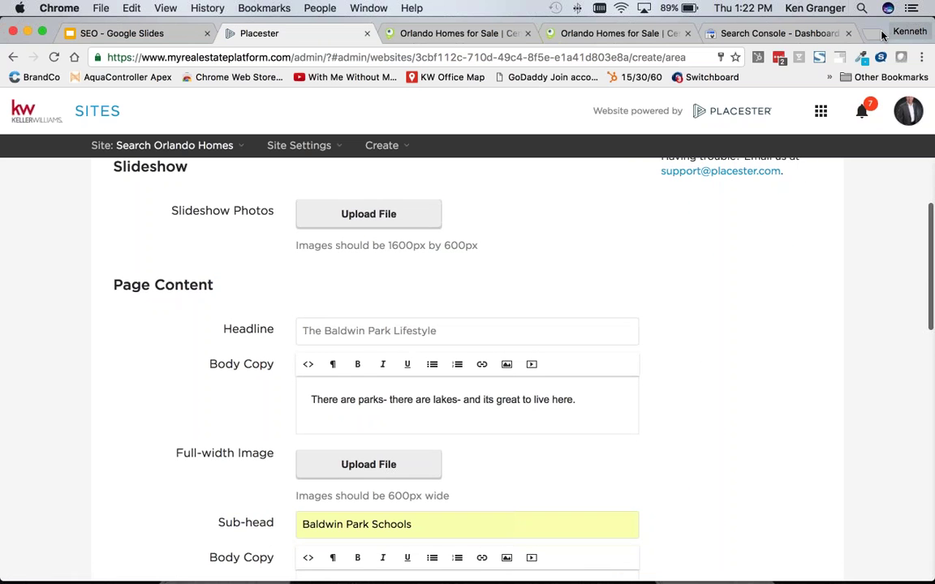
{"action": "left_click", "coordinate": [881, 34]}
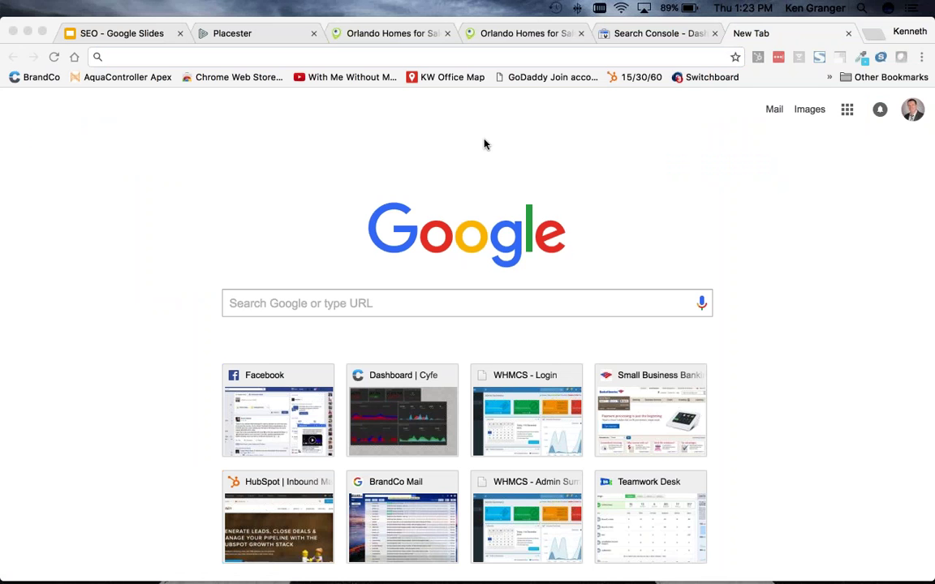
- Search Google for 'baldwin park schools' and filter to Videos results
{"action": "key", "text": "super+Tab"}
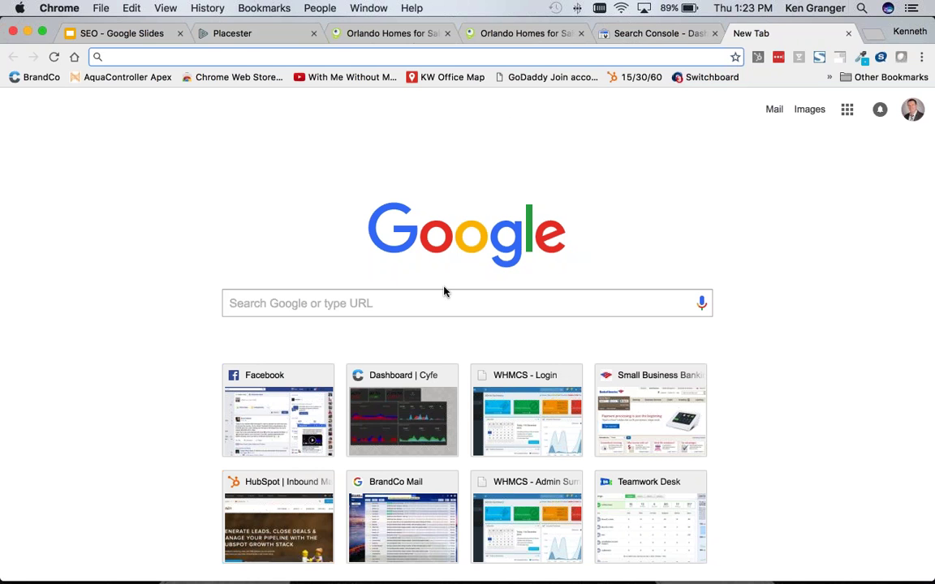
{"action": "left_click", "coordinate": [394, 302]}
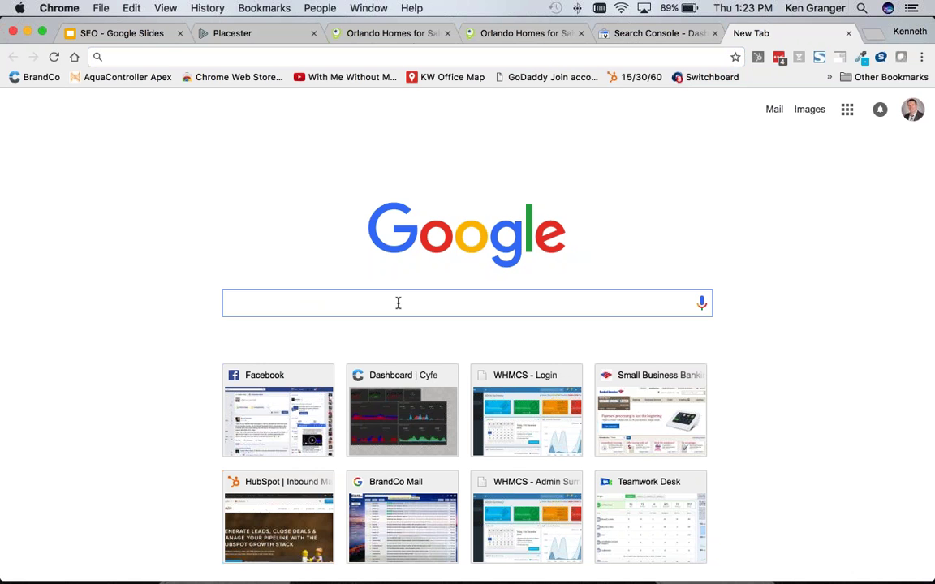
{"action": "type", "text": "bald"}
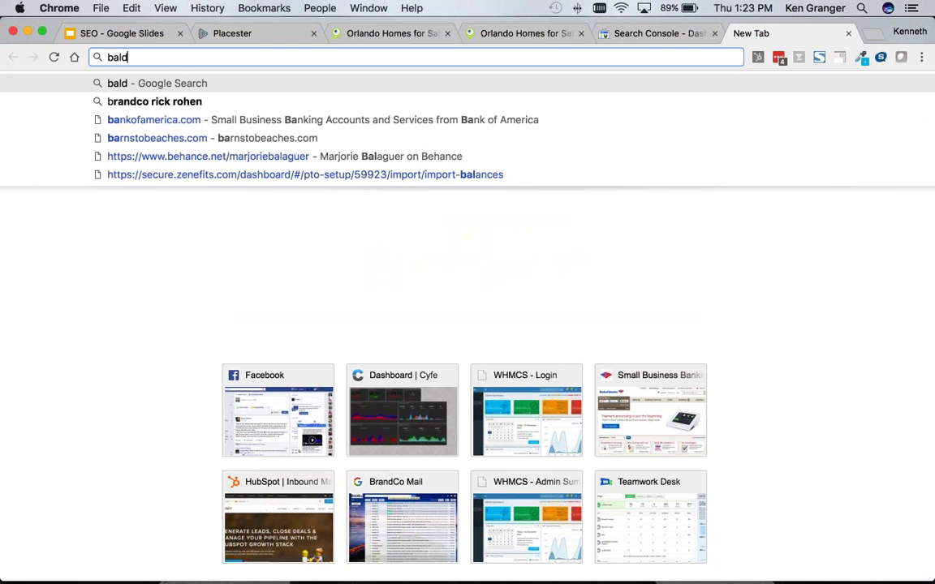
{"action": "type", "text": "win park schools"}
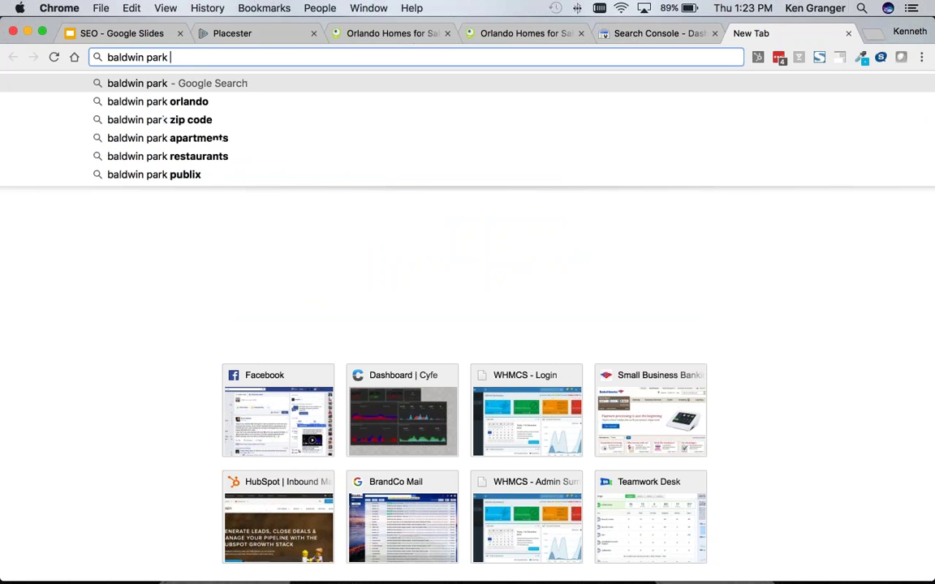
{"action": "key", "text": "Return"}
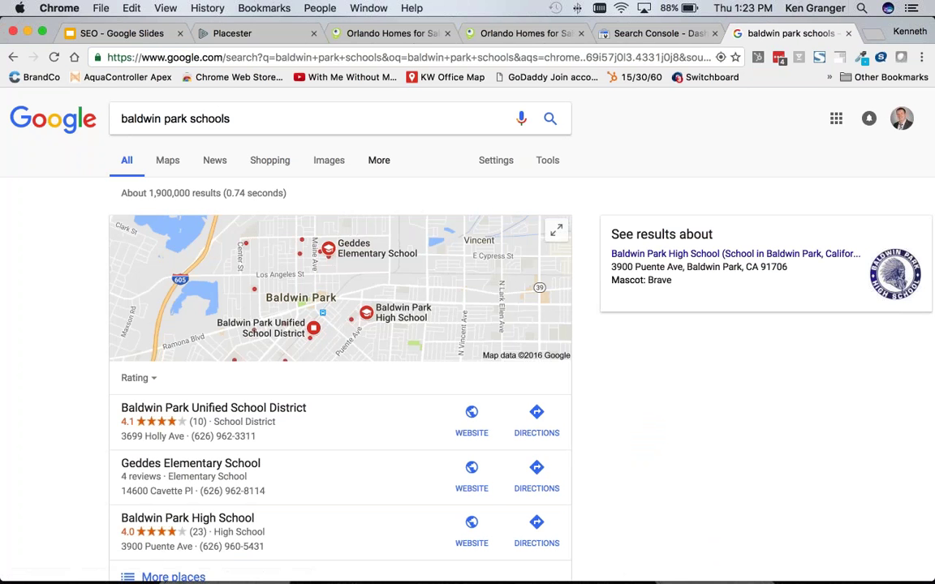
{"action": "left_click", "coordinate": [379, 160]}
{"action": "left_click", "coordinate": [382, 186]}
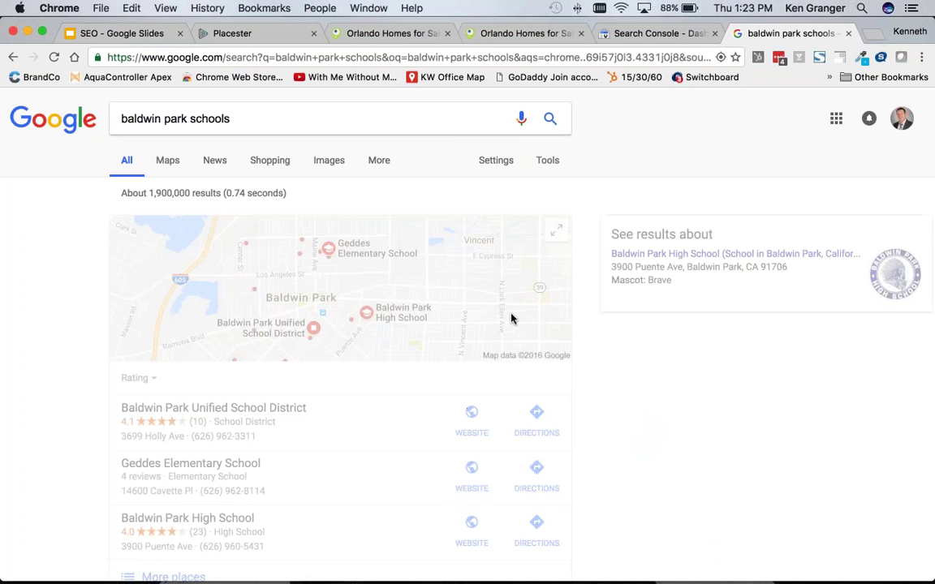
{"action": "scroll", "coordinate": [420, 309], "scroll_direction": "down", "scroll_amount": 3}
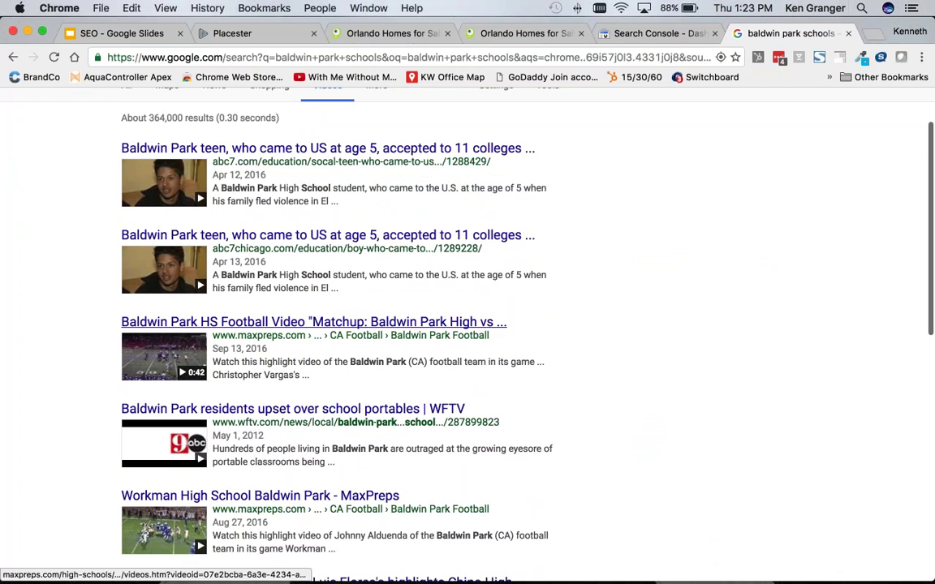
{"action": "scroll", "coordinate": [484, 326], "scroll_direction": "down", "scroll_amount": 1}
{"action": "scroll", "coordinate": [324, 349], "scroll_direction": "up", "scroll_amount": 2}
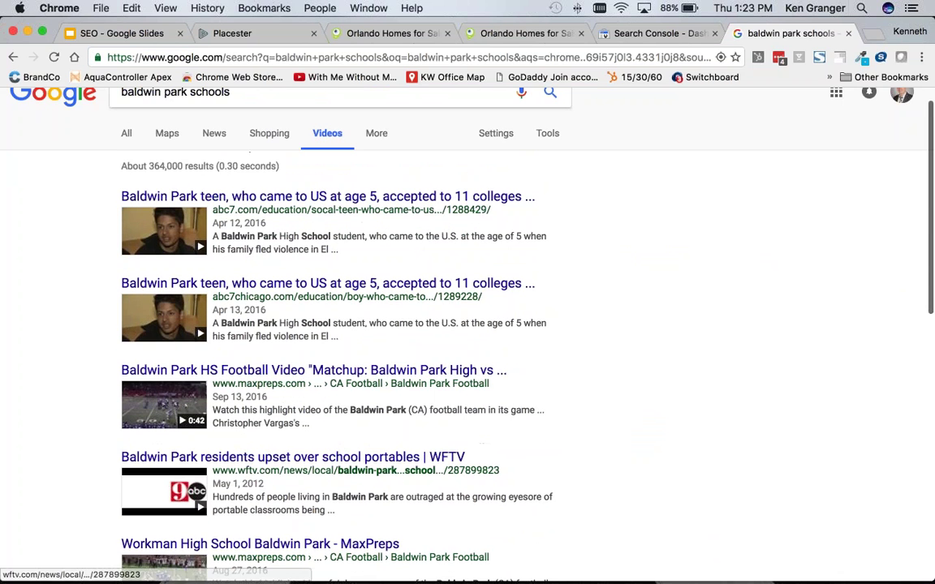
{"action": "scroll", "coordinate": [350, 316], "scroll_direction": "down", "scroll_amount": 1}
{"action": "scroll", "coordinate": [350, 316], "scroll_direction": "down", "scroll_amount": 8}
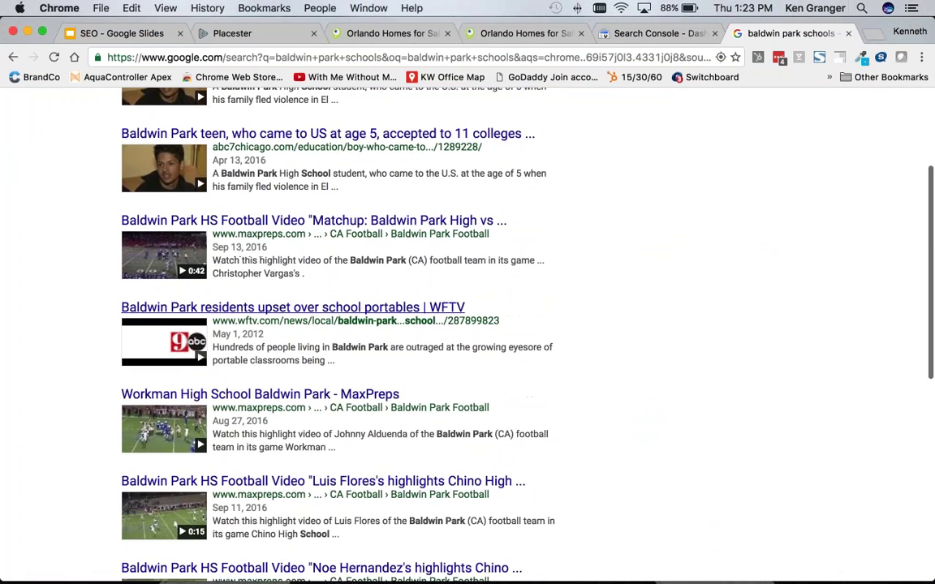
{"action": "scroll", "coordinate": [351, 308], "scroll_direction": "down", "scroll_amount": 6}
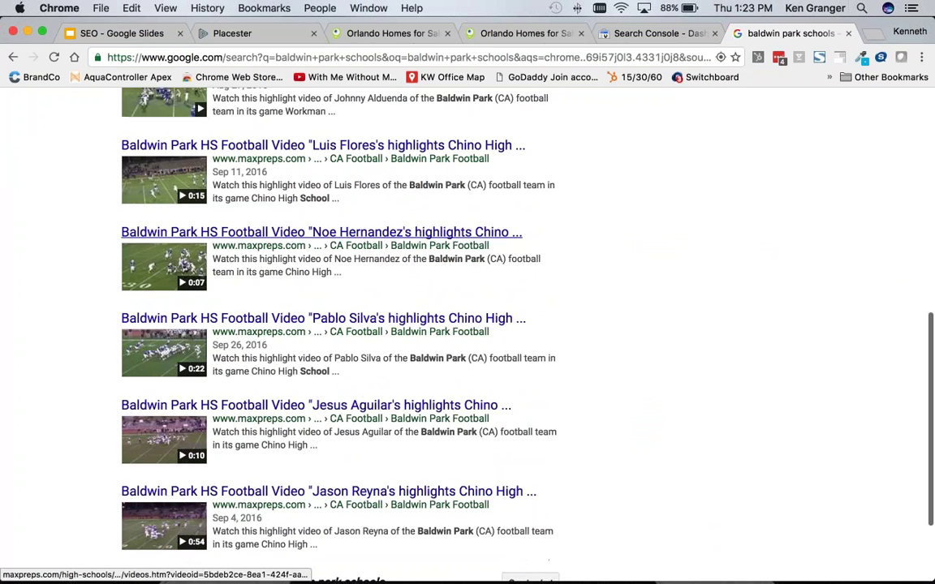
{"action": "scroll", "coordinate": [317, 314], "scroll_direction": "up", "scroll_amount": 14}
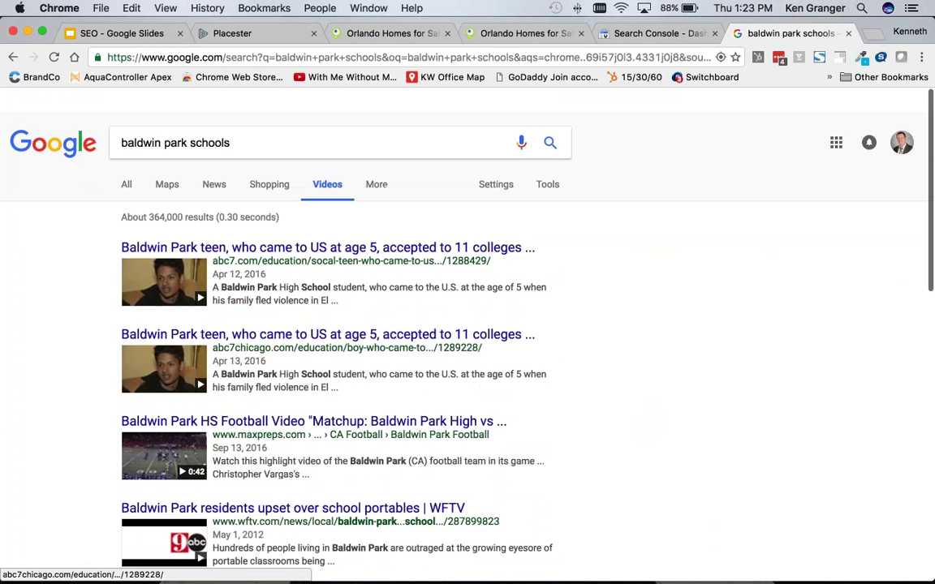
- Refine the search to 'baldwin park schools youtube' and copy the Baldwin Park High School video link
{"action": "type", "text": "youtube"}
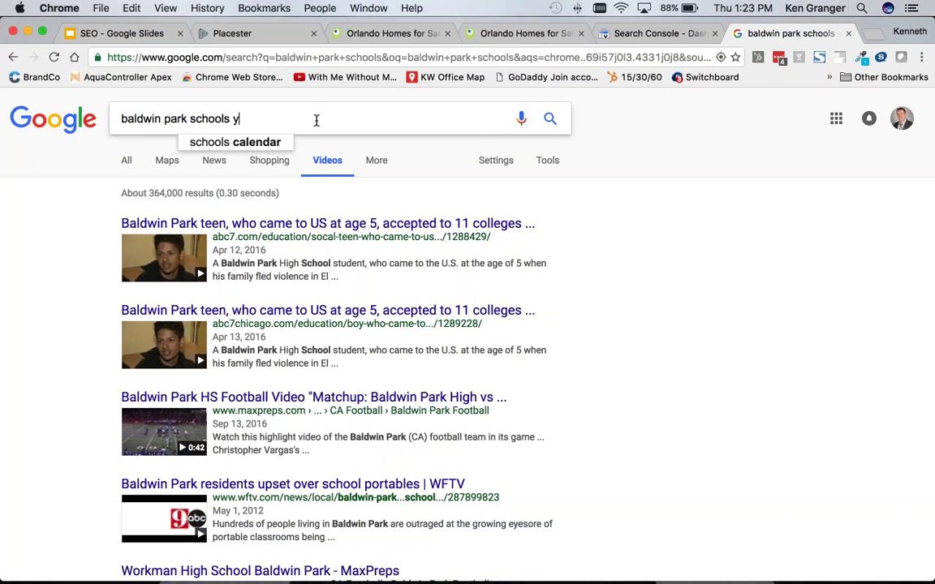
{"action": "key", "text": "Return"}
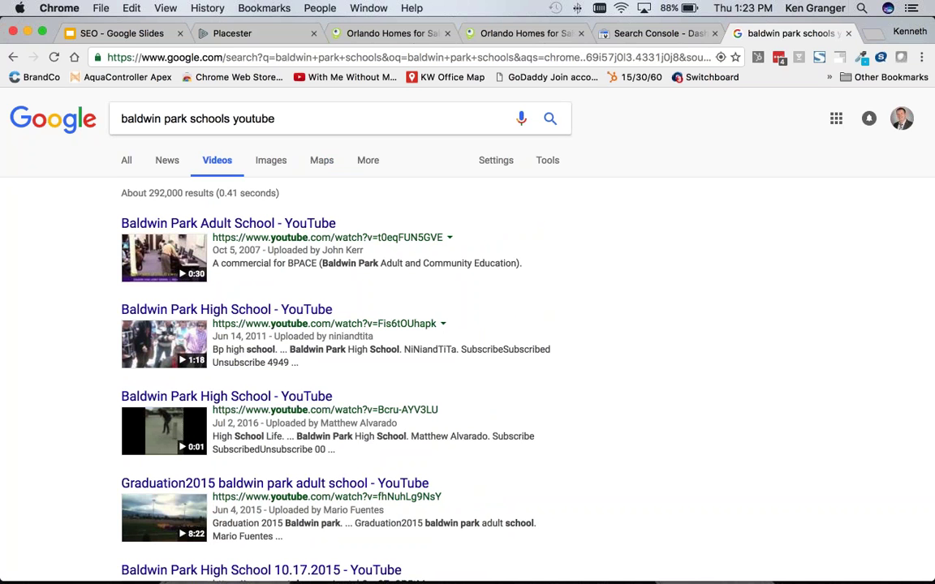
{"action": "left_click_drag", "start_coordinate": [214, 323], "coordinate": [430, 328]}
{"action": "key", "text": "super+c"}
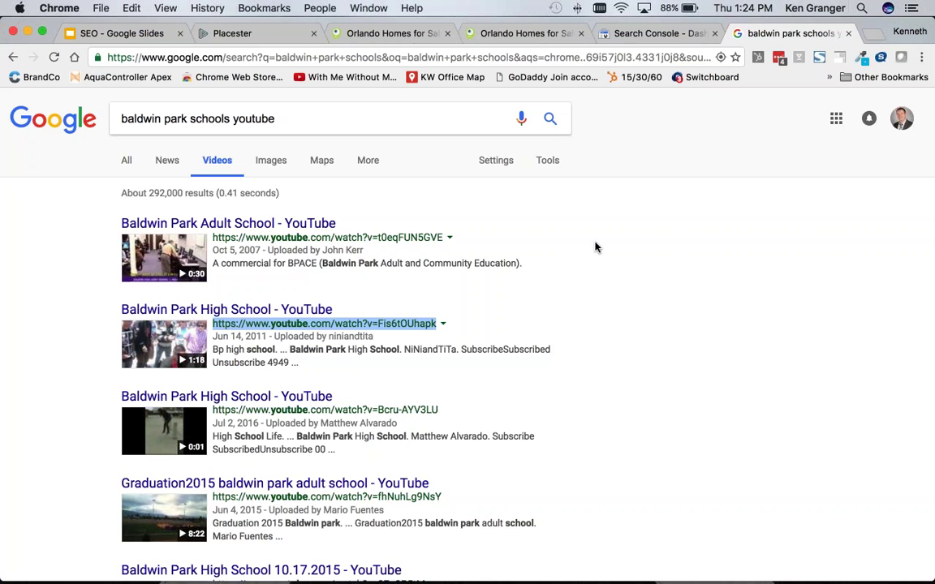
- Paste the Baldwin Park High School YouTube link on a new line below the schools text
{"action": "left_click", "coordinate": [226, 33]}
{"action": "scroll", "coordinate": [507, 376], "scroll_direction": "down", "scroll_amount": 2}
{"action": "type", "text": "-"}
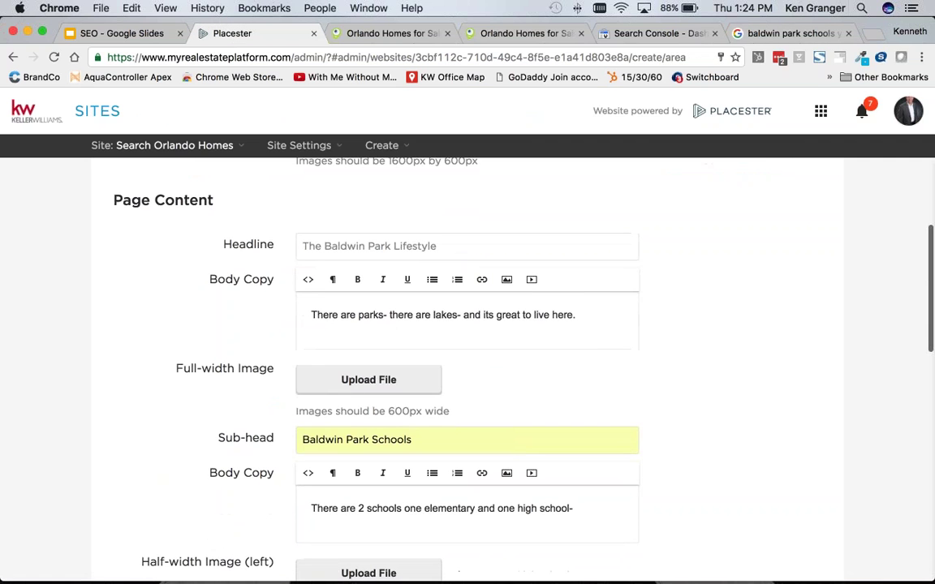
{"action": "scroll", "coordinate": [568, 438], "scroll_direction": "down", "scroll_amount": 1}
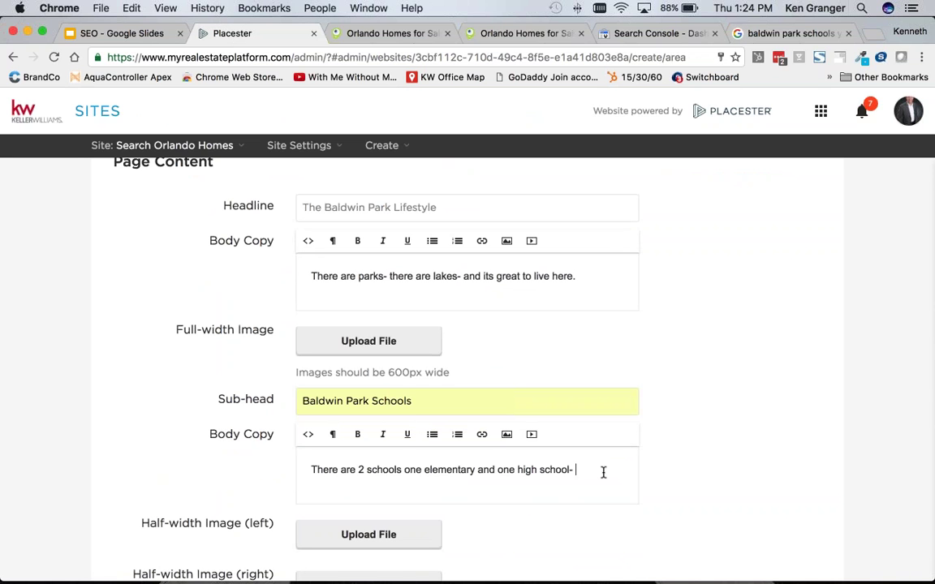
{"action": "key", "text": "Return"}
{"action": "key", "text": "super+v"}
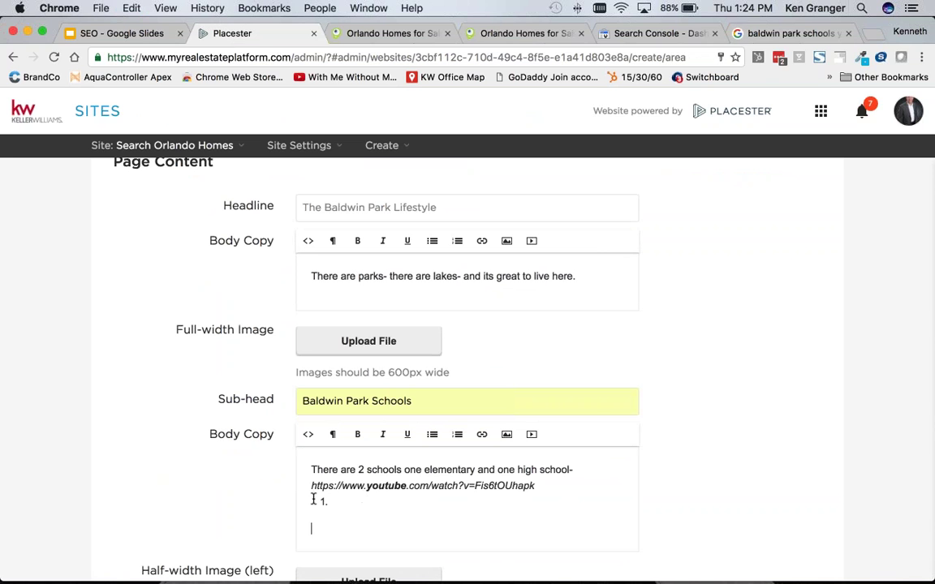
{"action": "type", "text": "b"}
{"action": "key", "text": "BackSpace"}
{"action": "key", "text": "BackSpace"}
{"action": "key", "text": "BackSpace"}
{"action": "key", "text": "BackSpace"}
{"action": "key", "text": "BackSpace"}
{"action": "key", "text": "BackSpace"}
{"action": "key", "text": "BackSpace"}
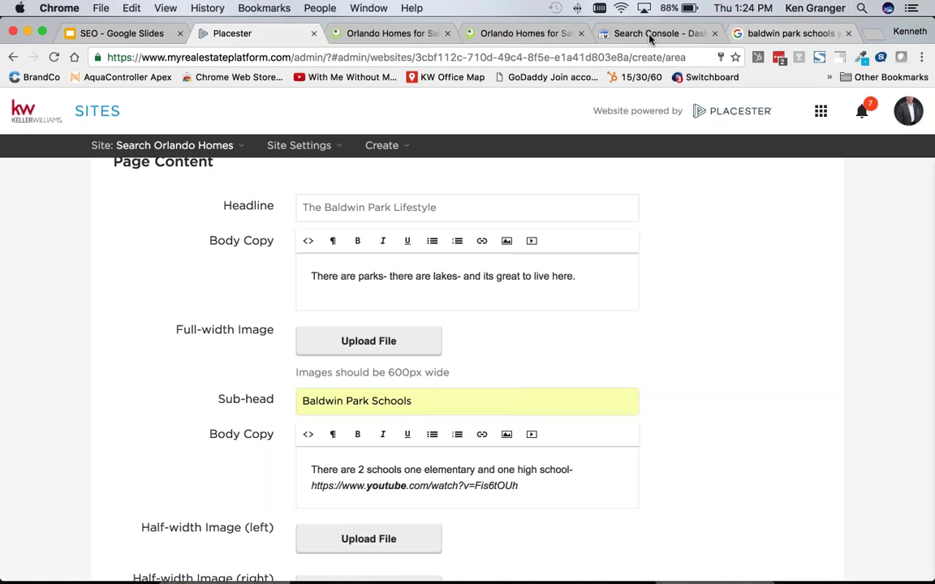
{"action": "left_click", "coordinate": [787, 34]}
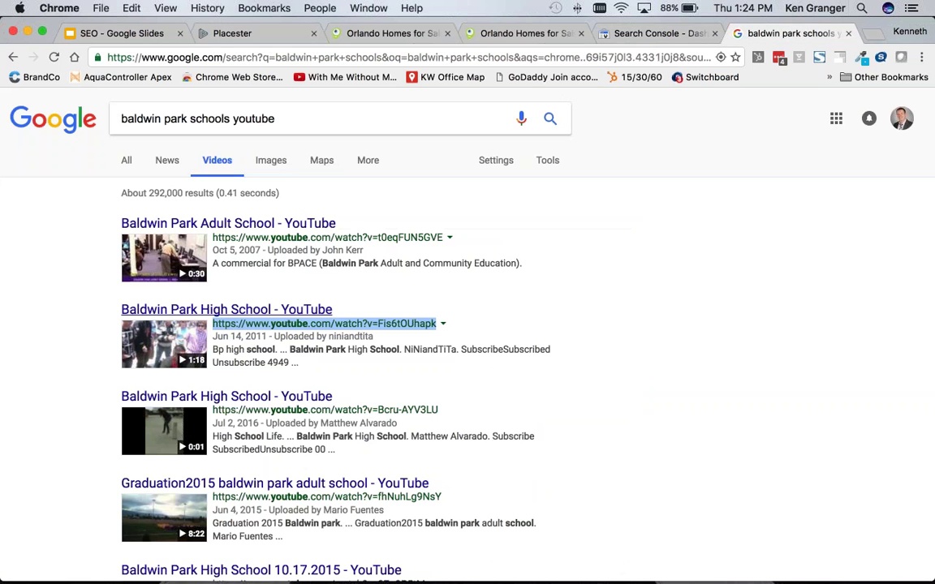
- Open the Baldwin Park High School video on YouTube to confirm it plays, then close it
{"action": "left_click", "coordinate": [226, 310]}
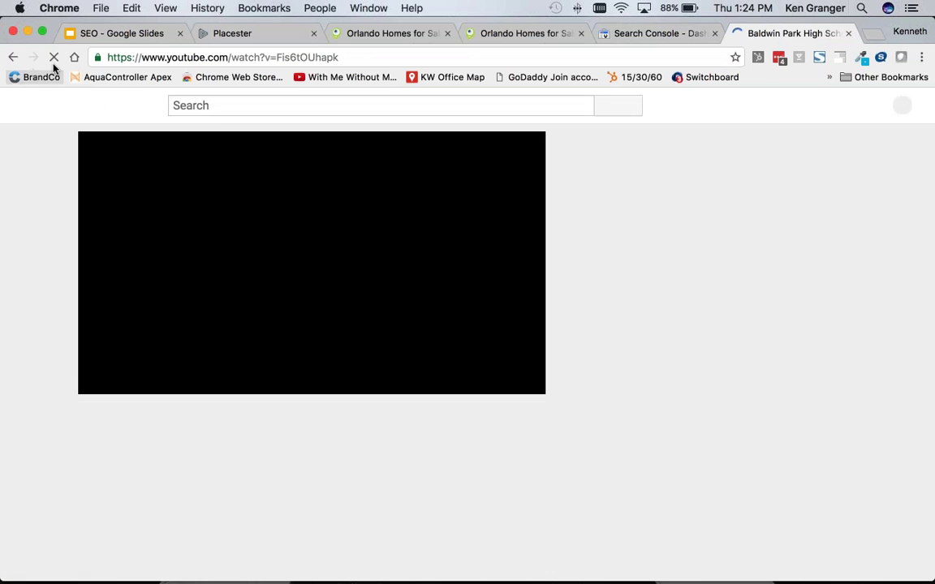
{"action": "key", "text": "super+l"}
{"action": "key", "text": "super+c"}
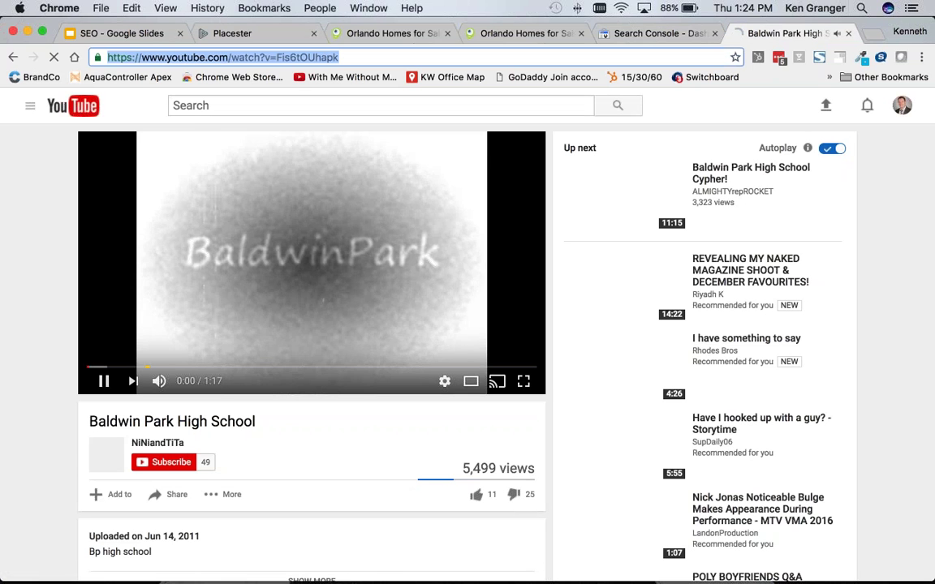
{"action": "key", "text": "super+w"}
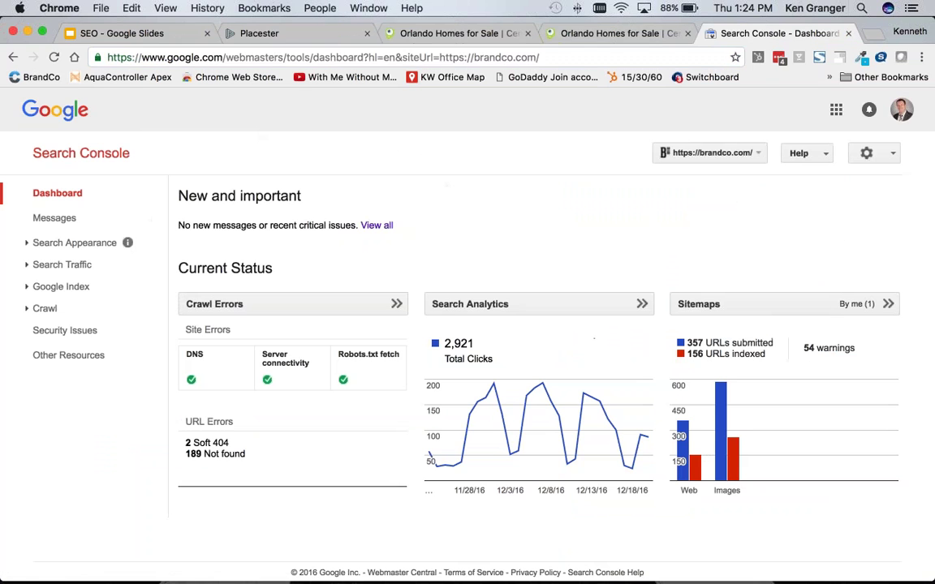
- Convert the pasted YouTube link in Body Copy into an embedded Baldwin Park High School video
{"action": "left_click", "coordinate": [258, 33]}
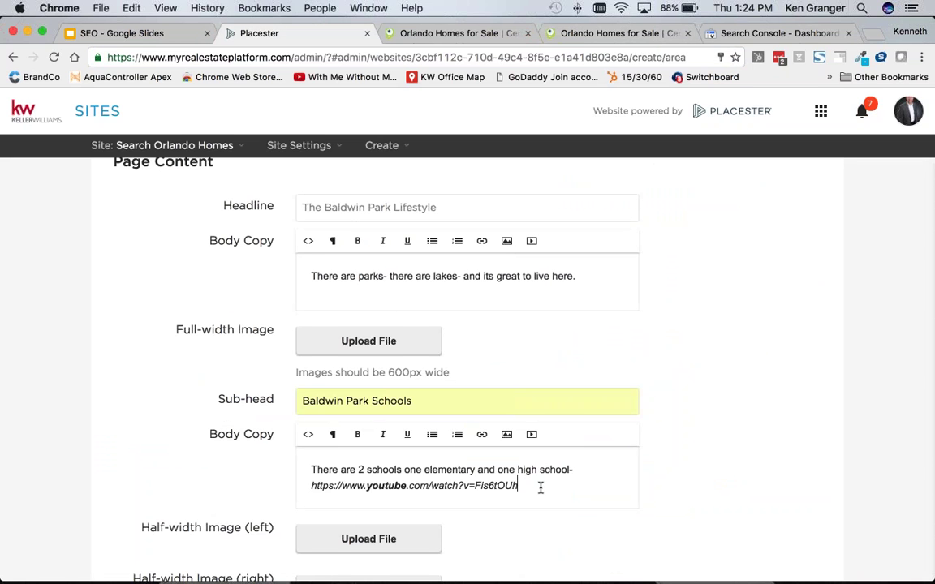
{"action": "left_click_drag", "start_coordinate": [517, 485], "coordinate": [282, 482]}
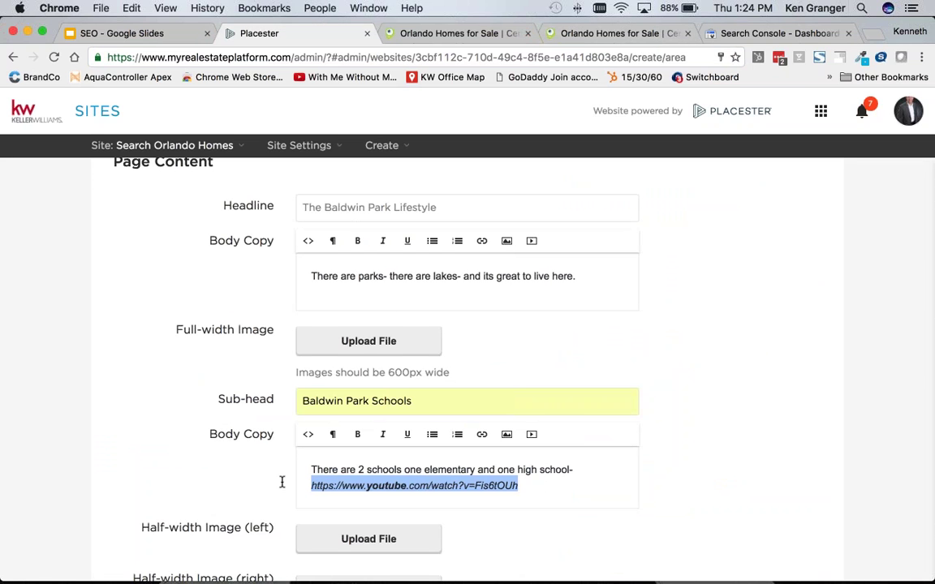
{"action": "key", "text": "super+v"}
- Save the Baldwin Park area page from the bottom of the editor
{"action": "scroll", "coordinate": [629, 418], "scroll_direction": "down", "scroll_amount": 2}
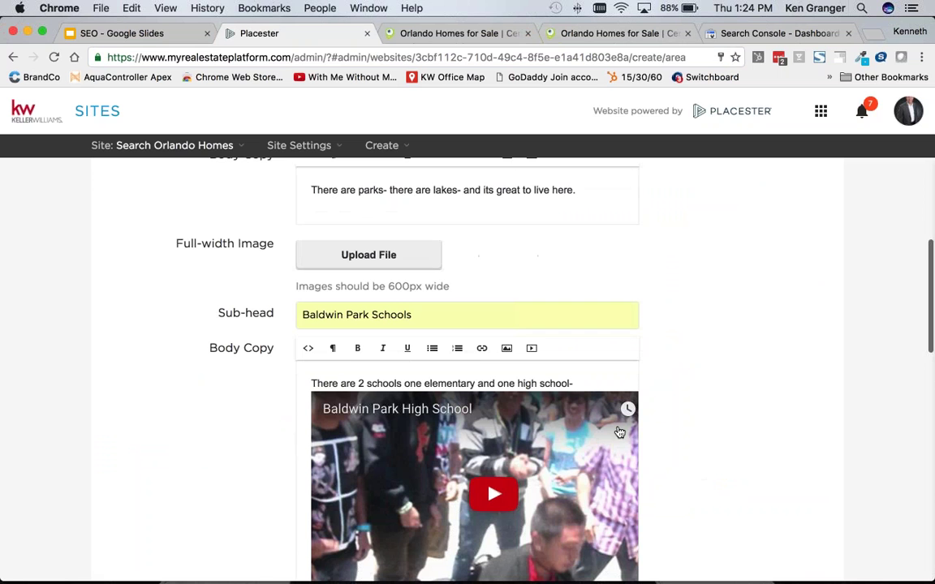
{"action": "scroll", "coordinate": [629, 419], "scroll_direction": "down", "scroll_amount": 3}
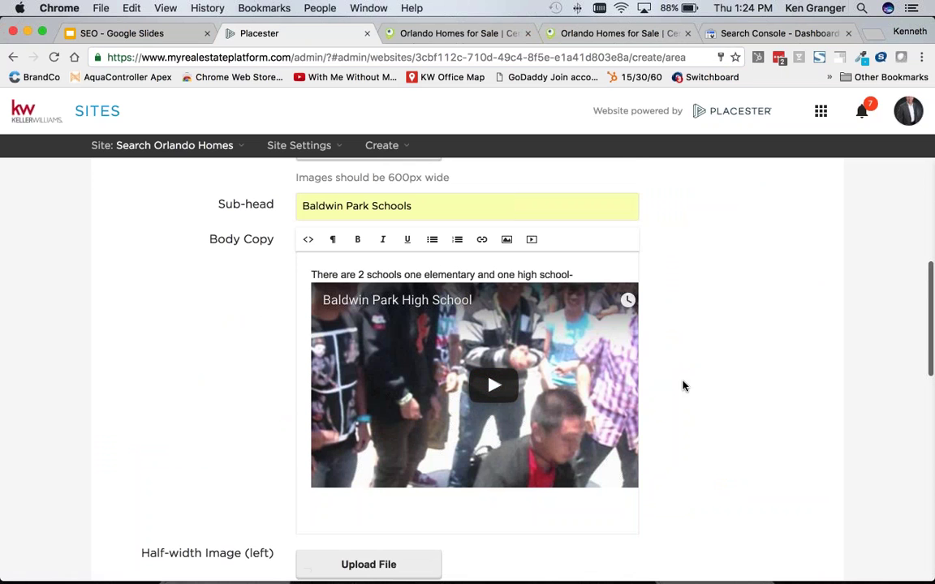
{"action": "scroll", "coordinate": [682, 388], "scroll_direction": "down", "scroll_amount": 2}
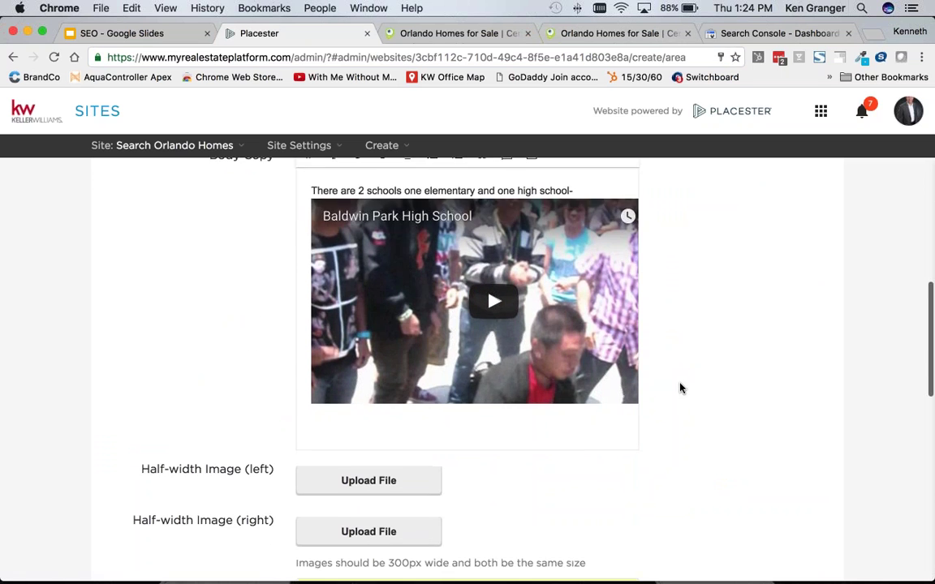
{"action": "scroll", "coordinate": [678, 388], "scroll_direction": "down", "scroll_amount": 5}
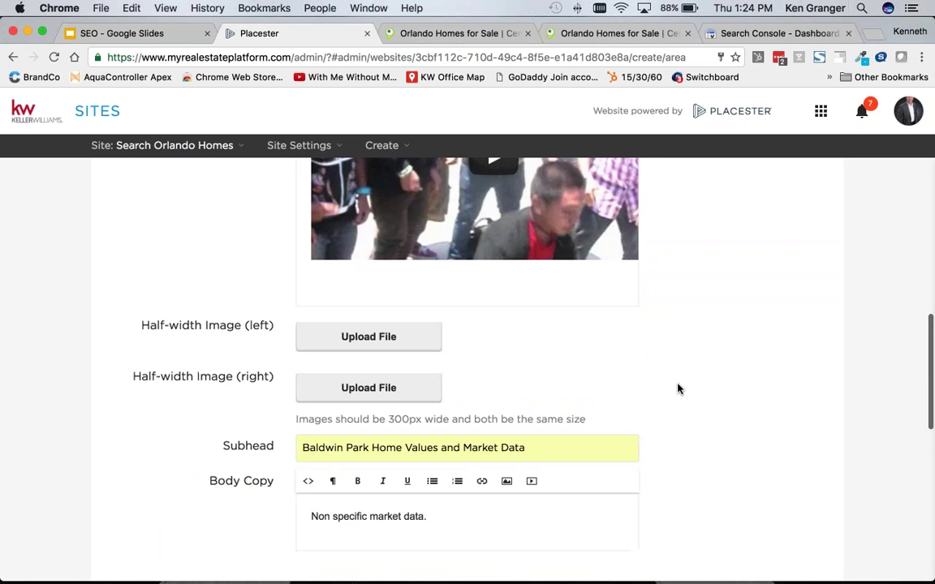
{"action": "scroll", "coordinate": [677, 390], "scroll_direction": "down", "scroll_amount": 10}
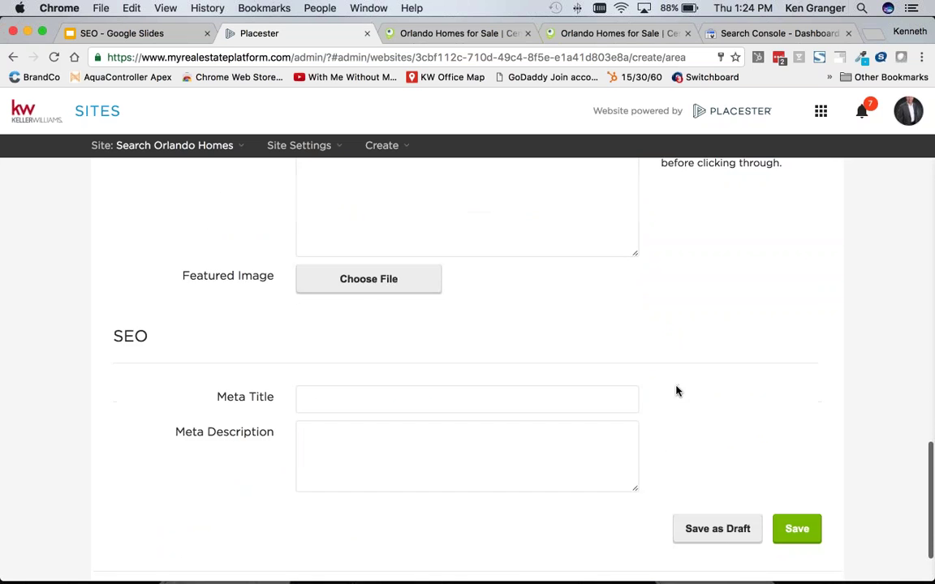
{"action": "left_click", "coordinate": [798, 445]}
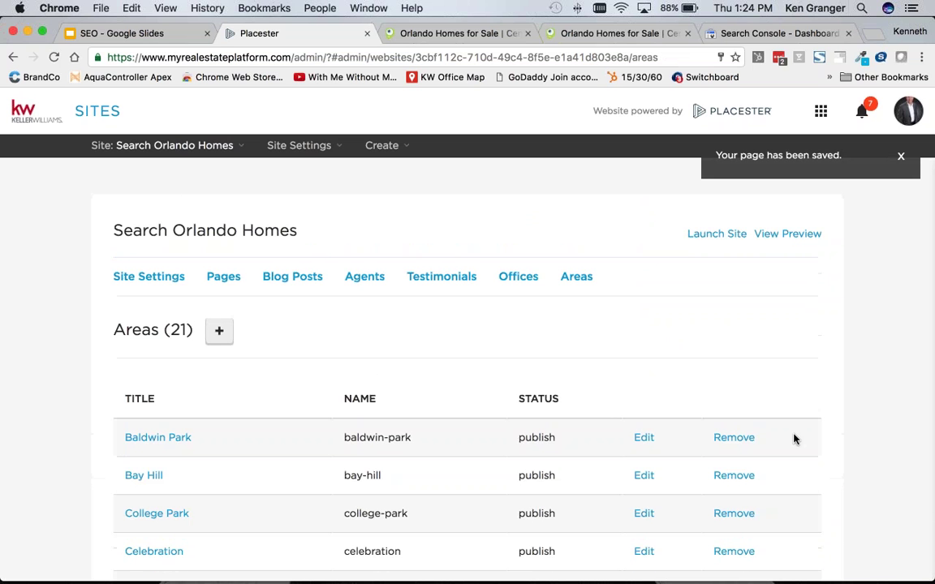
- Paste the YouTube link into a new tab, then scroll the 21-area Areas list to its page links
{"action": "key", "text": "super+t"}
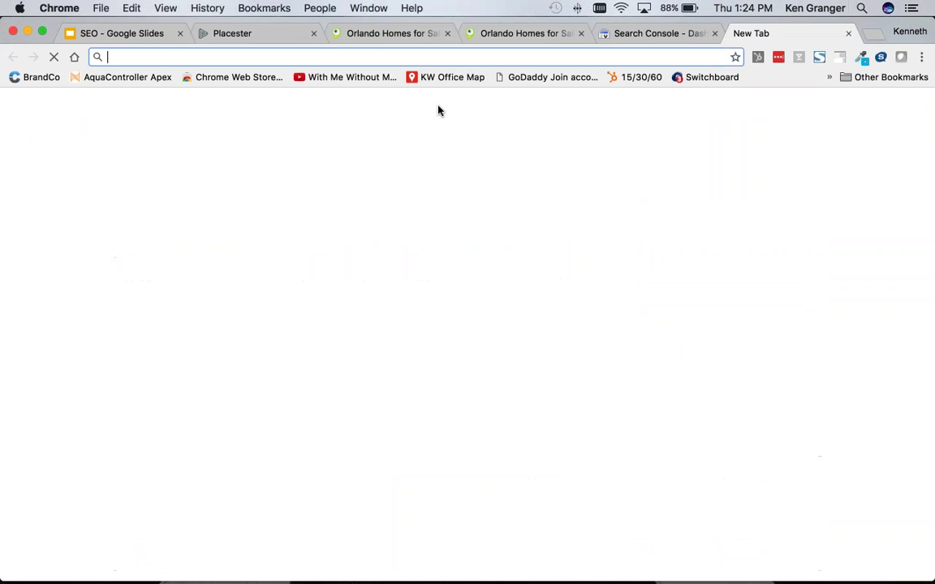
{"action": "key", "text": "super+v"}
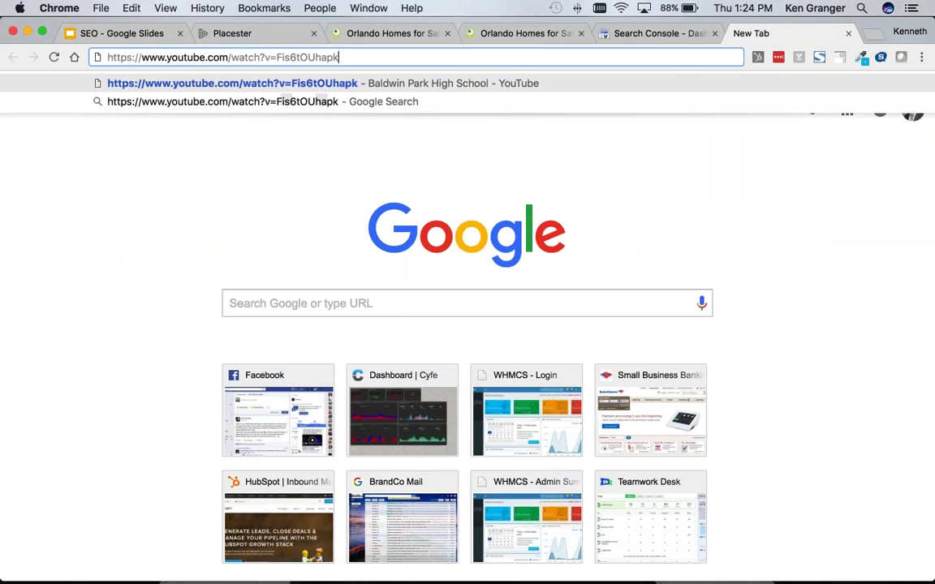
{"action": "key", "text": "super+2"}
{"action": "scroll", "coordinate": [208, 454], "scroll_direction": "down", "scroll_amount": 5}
{"action": "scroll", "coordinate": [467, 365], "scroll_direction": "up", "scroll_amount": 5}
{"action": "scroll", "coordinate": [530, 454], "scroll_direction": "down", "scroll_amount": 6}
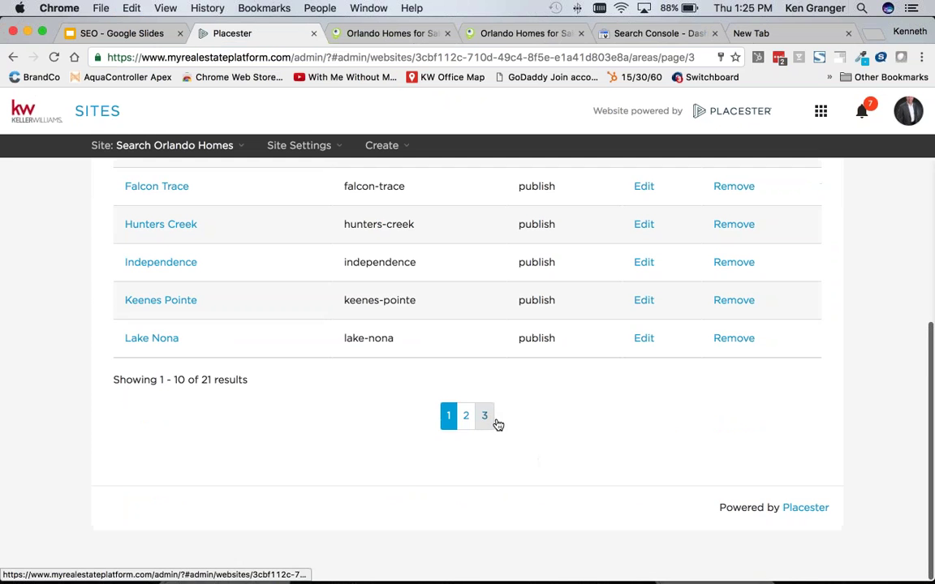
- Open Baldwin Park Homes from Areas page 3 and load its slug /area/baldwin-park-homes/ in a new tab
{"action": "left_click", "coordinate": [485, 416]}
{"action": "left_click", "coordinate": [175, 336]}
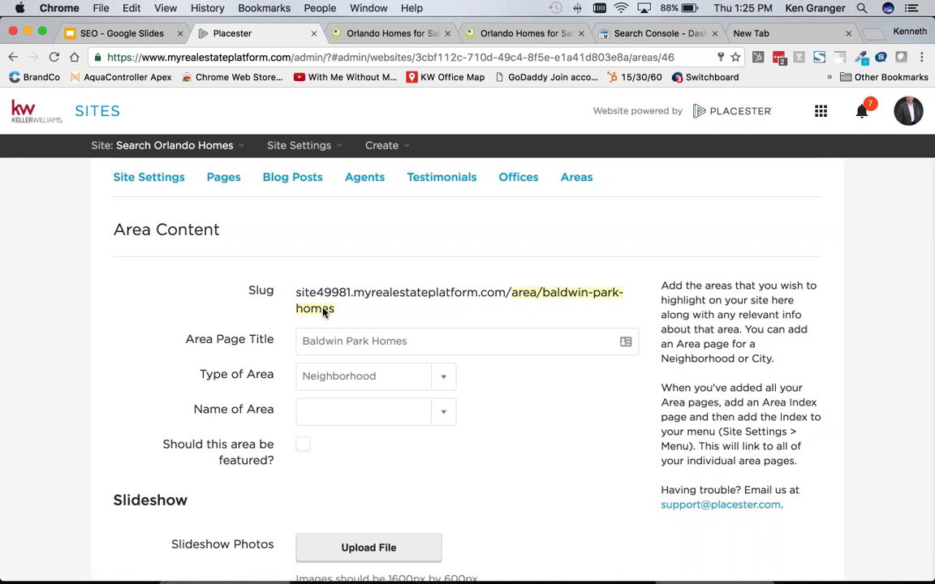
{"action": "triple_click", "coordinate": [358, 308]}
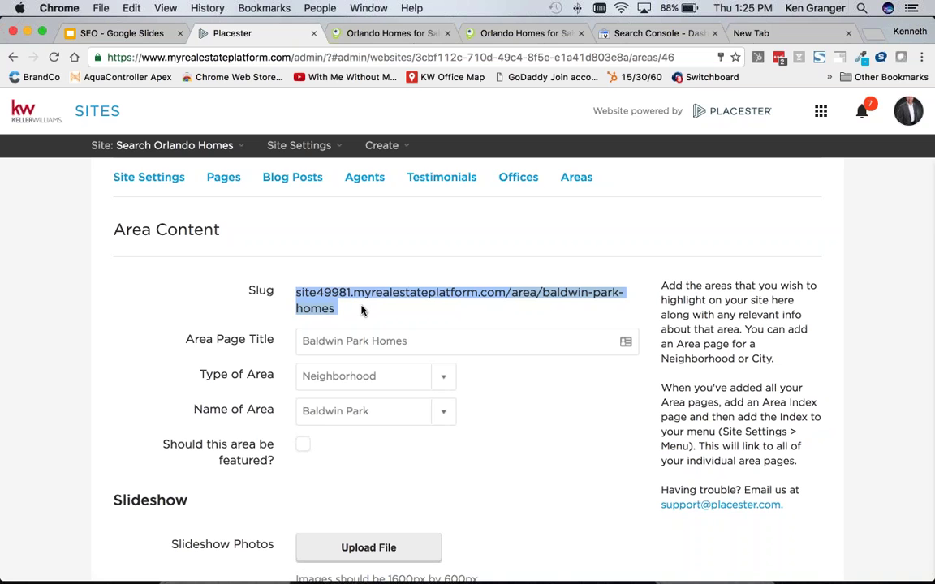
{"action": "key", "text": "super+c"}
{"action": "key", "text": "super+t"}
{"action": "key", "text": "super+v"}
{"action": "key", "text": "Return"}
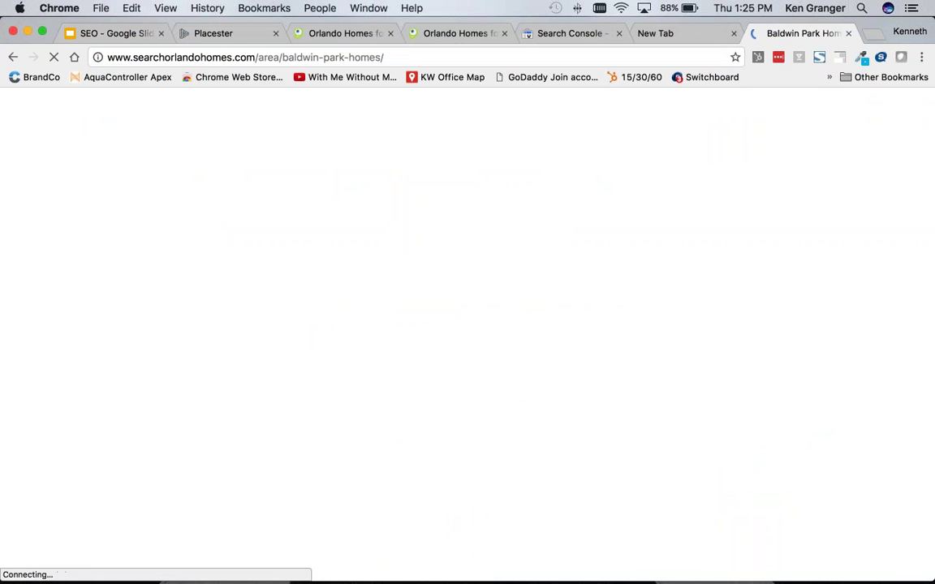
- Compare the admin slug with the live Baldwin Park Homes page's web address
{"action": "key", "text": "super+2"}
{"action": "left_click_drag", "start_coordinate": [505, 293], "coordinate": [326, 288]}
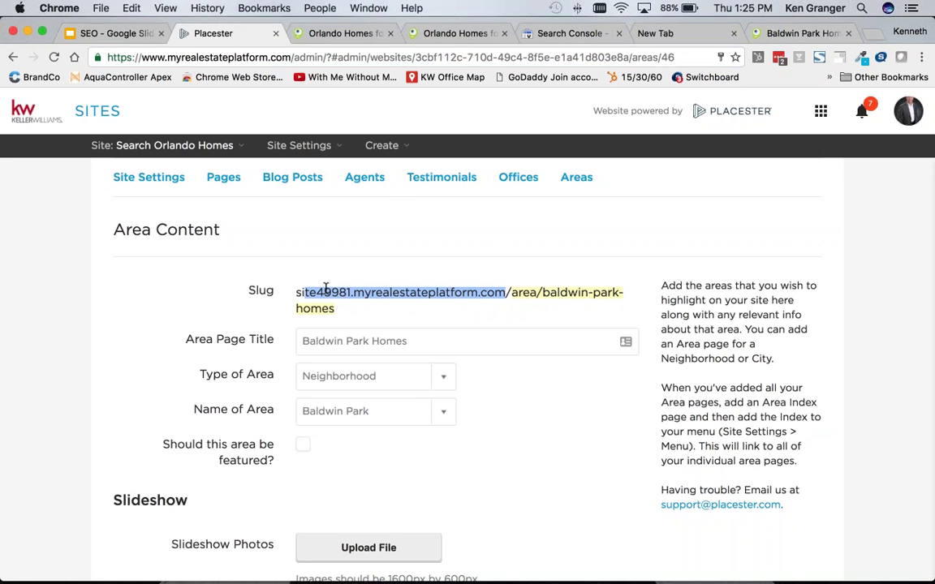
{"action": "left_click", "coordinate": [779, 33]}
{"action": "left_click", "coordinate": [252, 58]}
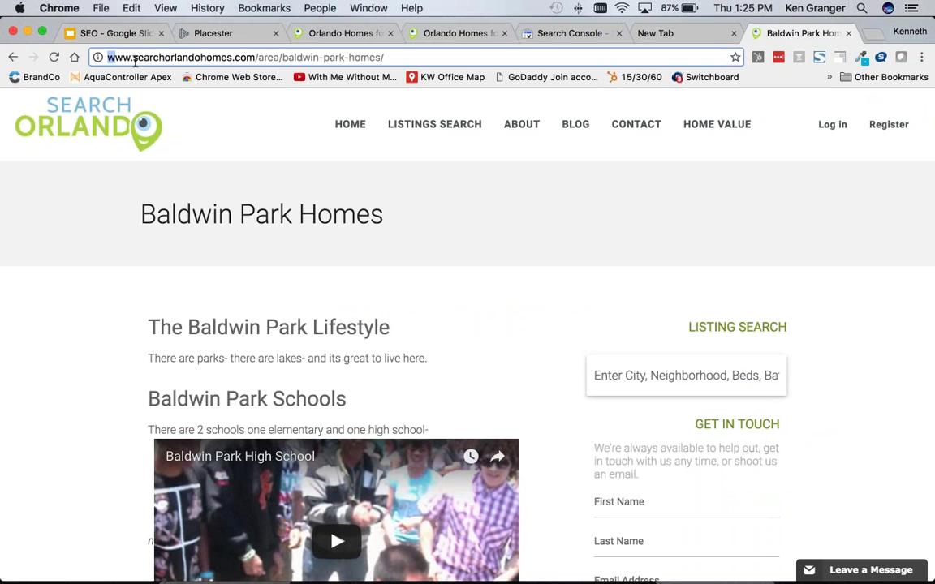
{"action": "left_click_drag", "start_coordinate": [252, 59], "coordinate": [105, 59]}
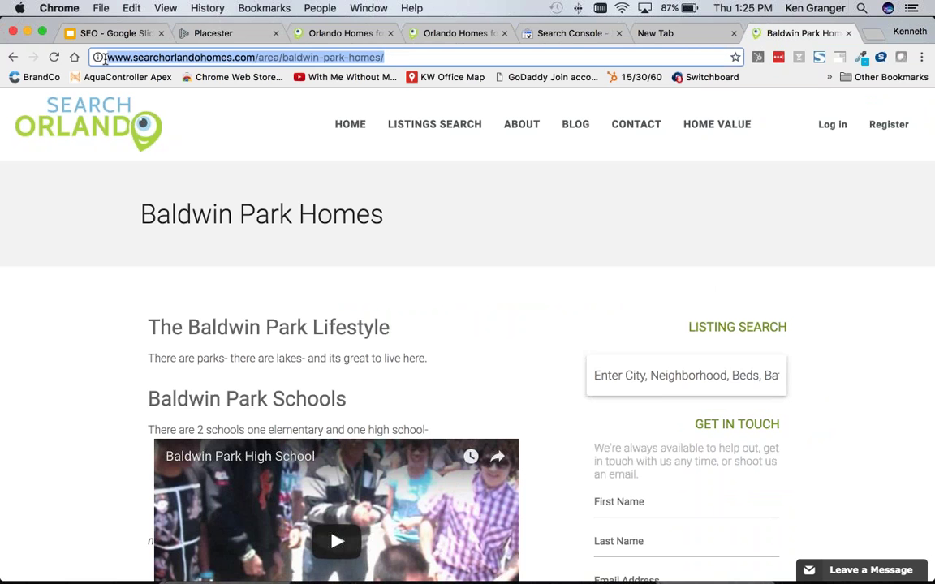
{"action": "left_click", "coordinate": [361, 195]}
- Highlight the Baldwin Park Homes heading, lifestyle text and Schools section on the live page
{"action": "left_click_drag", "start_coordinate": [141, 214], "coordinate": [389, 222]}
{"action": "scroll", "coordinate": [389, 223], "scroll_direction": "down", "scroll_amount": 3}
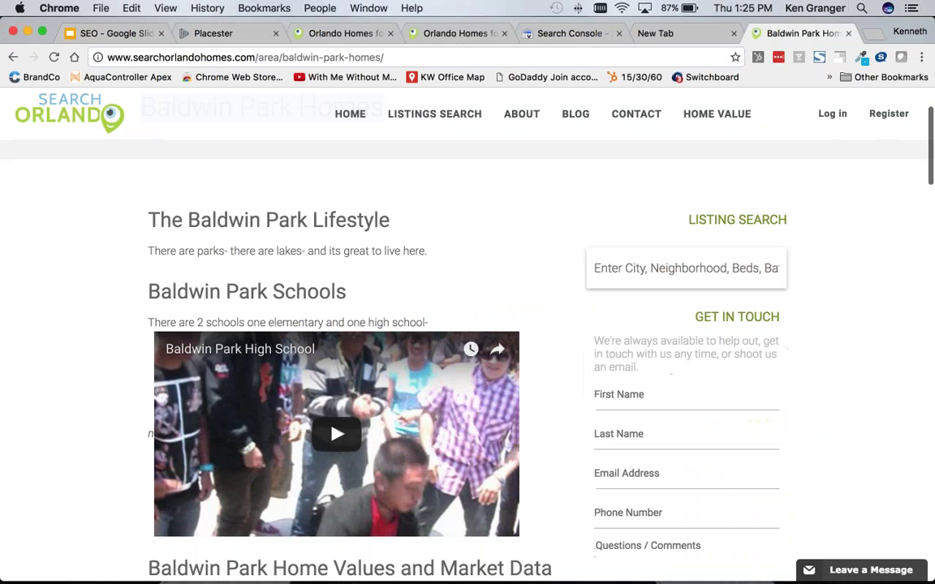
{"action": "left_click_drag", "start_coordinate": [148, 220], "coordinate": [427, 251]}
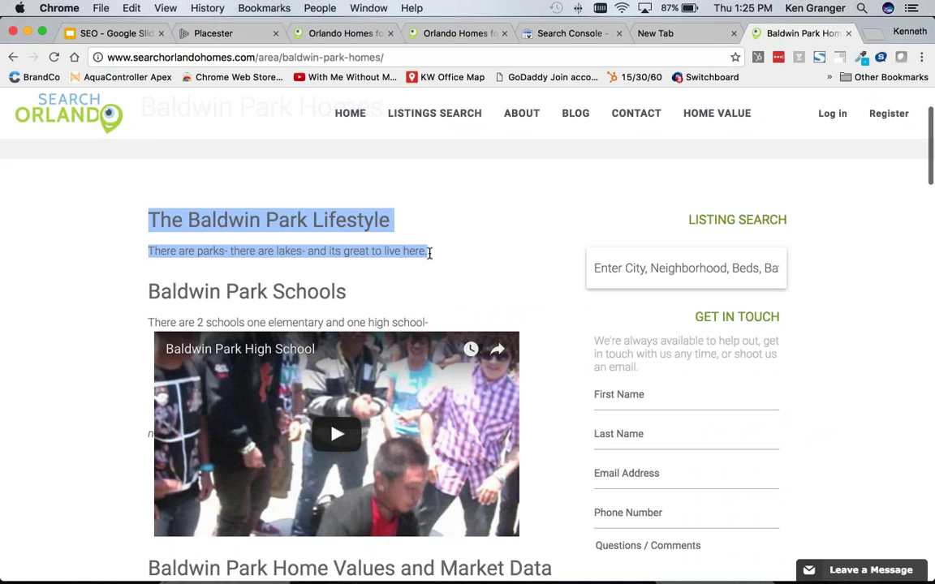
{"action": "left_click", "coordinate": [219, 277]}
{"action": "scroll", "coordinate": [219, 278], "scroll_direction": "down", "scroll_amount": 1}
{"action": "left_click_drag", "start_coordinate": [146, 255], "coordinate": [467, 444]}
{"action": "scroll", "coordinate": [467, 444], "scroll_direction": "down", "scroll_amount": 4}
- Scroll past Home Values and Market Data to the '1 - 10 of 51' listings count
{"action": "left_click_drag", "start_coordinate": [150, 377], "coordinate": [321, 417]}
{"action": "left_click", "coordinate": [341, 419]}
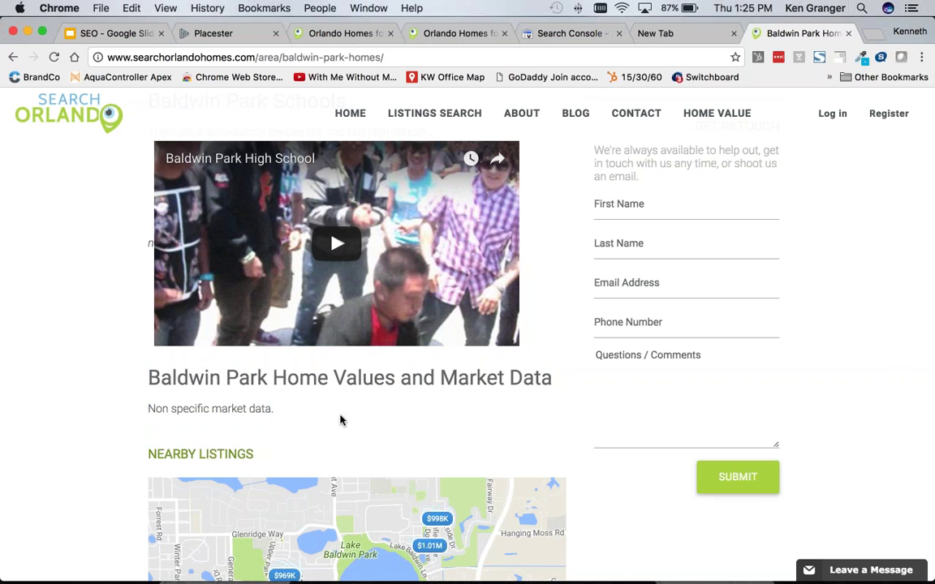
{"action": "scroll", "coordinate": [341, 419], "scroll_direction": "down", "scroll_amount": 4}
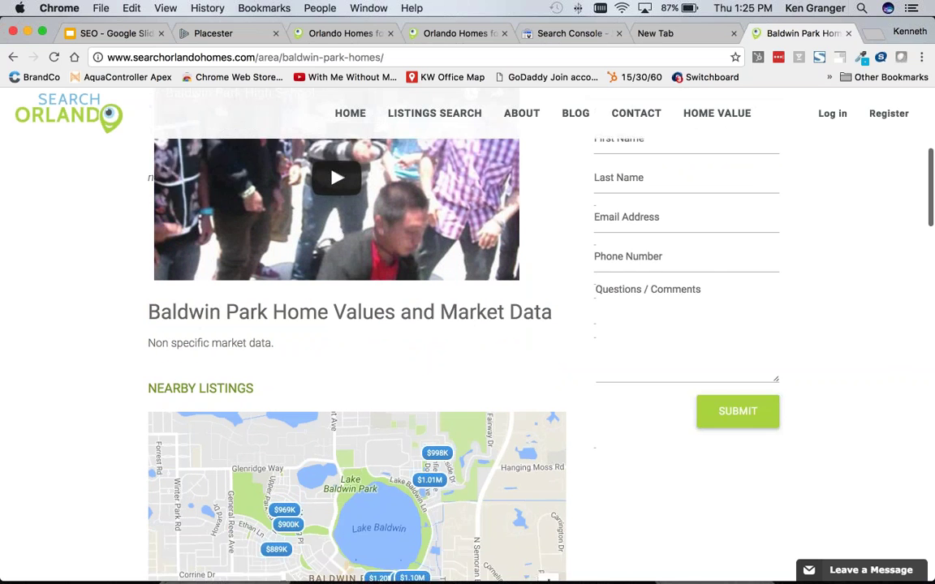
{"action": "scroll", "coordinate": [79, 388], "scroll_direction": "down", "scroll_amount": 5}
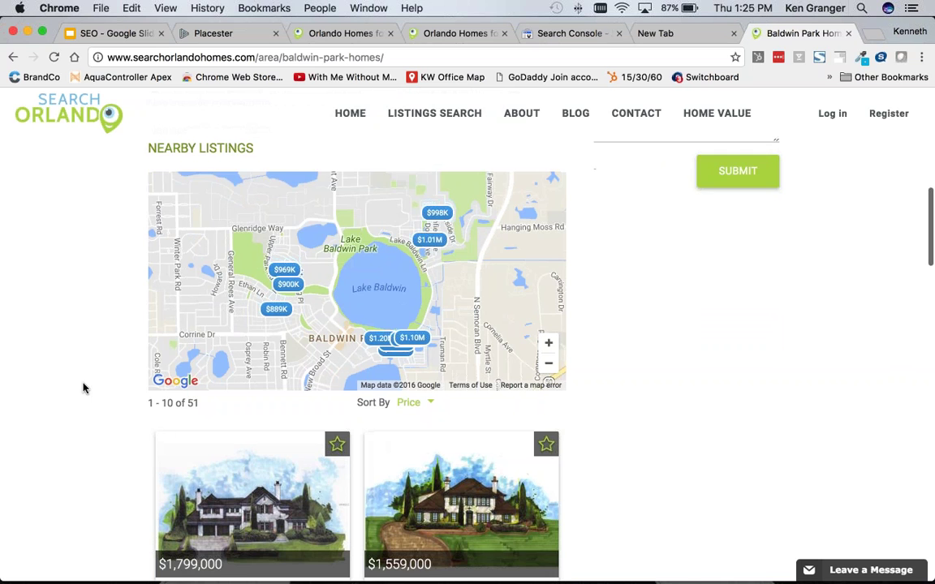
{"action": "scroll", "coordinate": [97, 381], "scroll_direction": "down", "scroll_amount": 2}
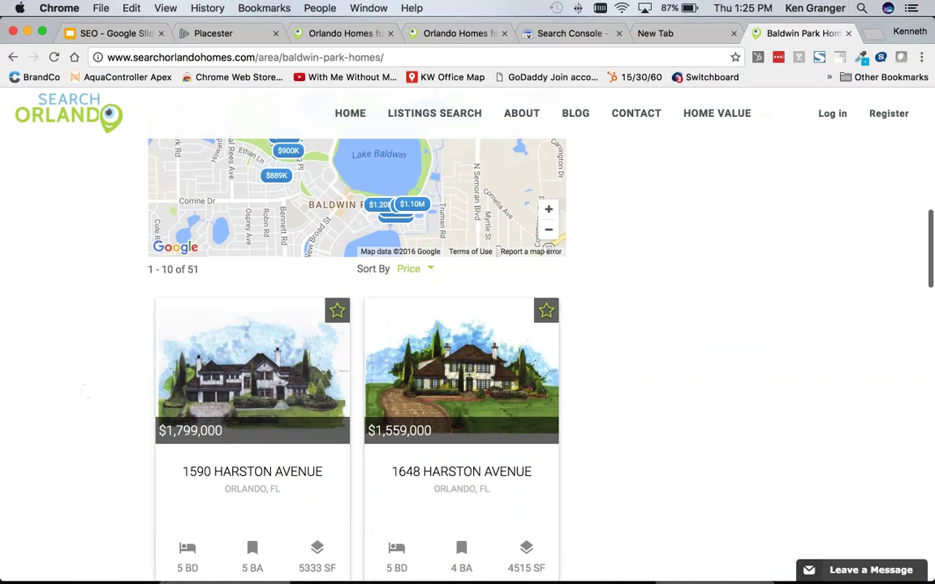
{"action": "left_click_drag", "start_coordinate": [207, 277], "coordinate": [142, 273]}
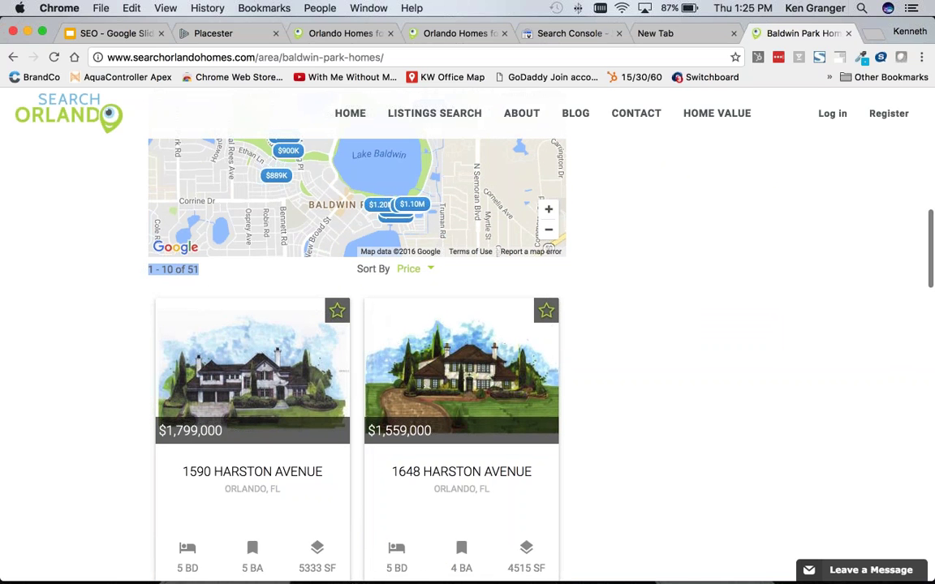
{"action": "left_click", "coordinate": [139, 306]}
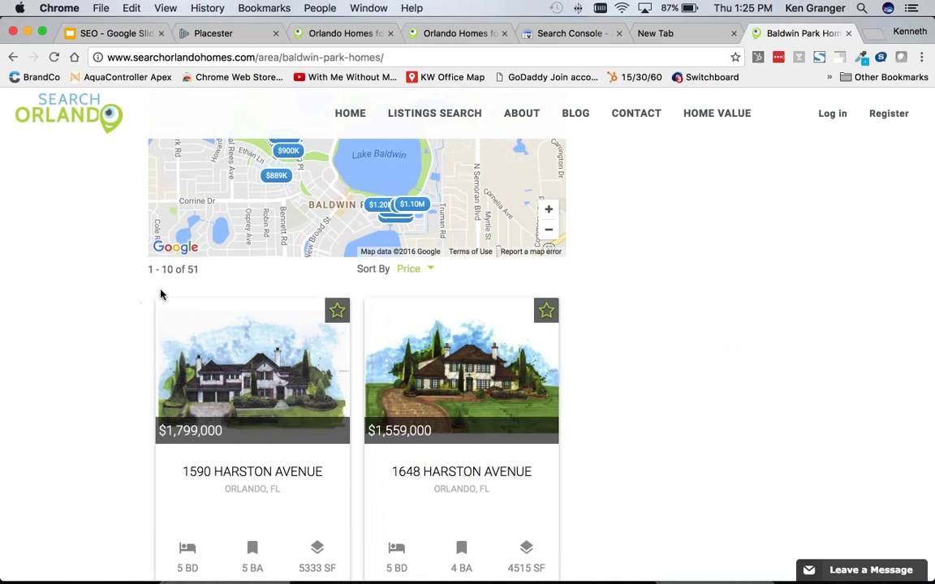
- Check the area path in the page address, then scroll on to the 51 listing cards
{"action": "left_click_drag", "start_coordinate": [384, 58], "coordinate": [108, 63]}
{"action": "key", "text": "super+c"}
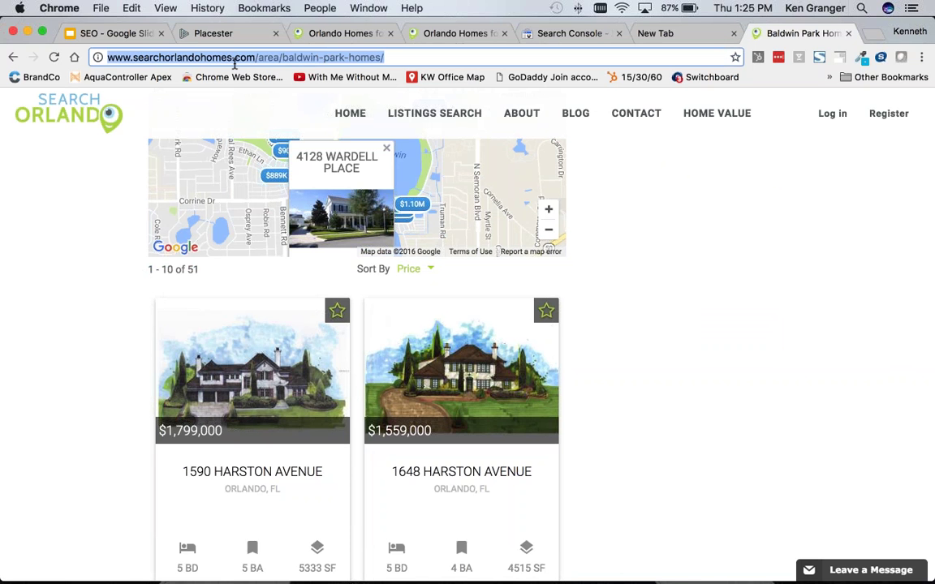
{"action": "left_click", "coordinate": [102, 258]}
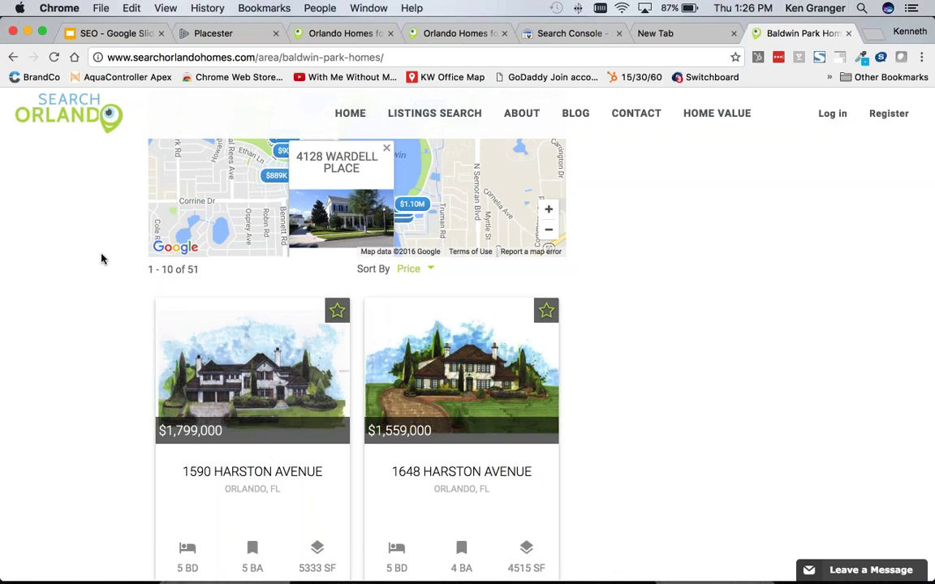
{"action": "scroll", "coordinate": [100, 258], "scroll_direction": "down", "scroll_amount": 2}
{"action": "left_click_drag", "start_coordinate": [199, 213], "coordinate": [142, 213]}
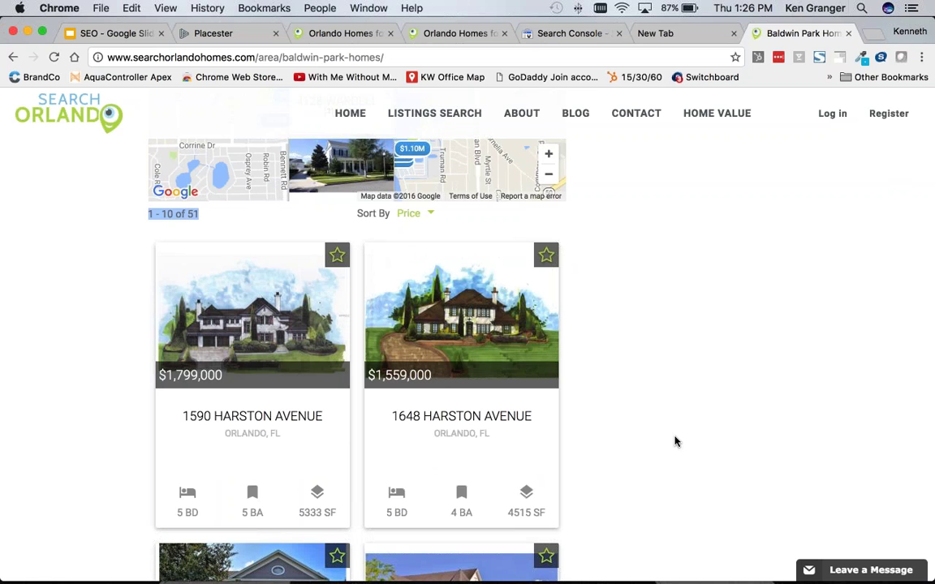
{"action": "scroll", "coordinate": [686, 440], "scroll_direction": "down", "scroll_amount": 3}
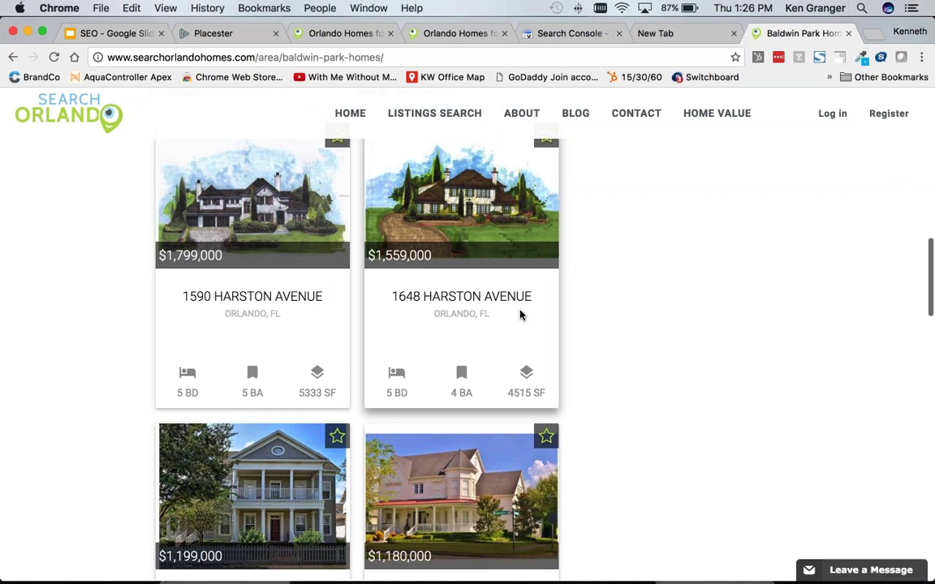
{"action": "left_click", "coordinate": [491, 307]}
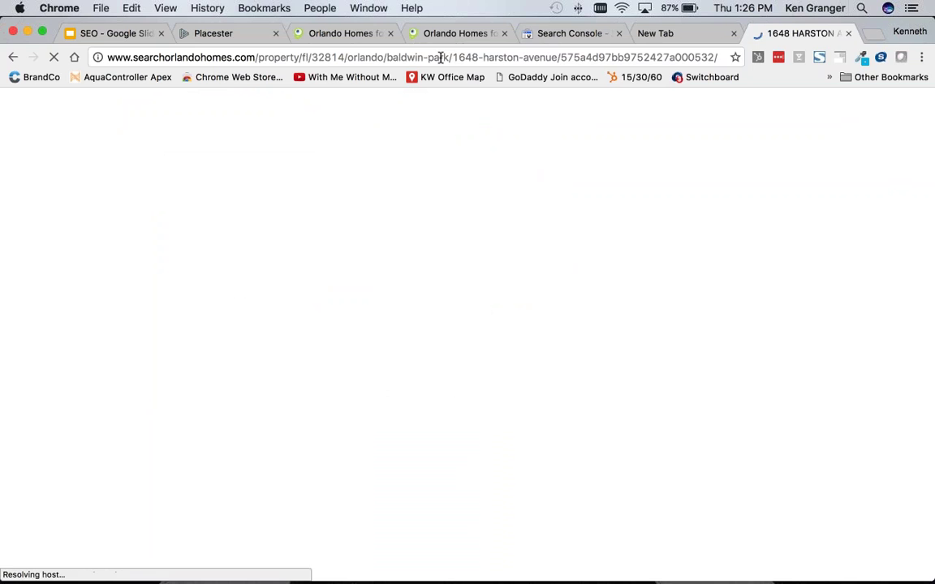
{"action": "left_click_drag", "start_coordinate": [452, 57], "coordinate": [684, 57]}
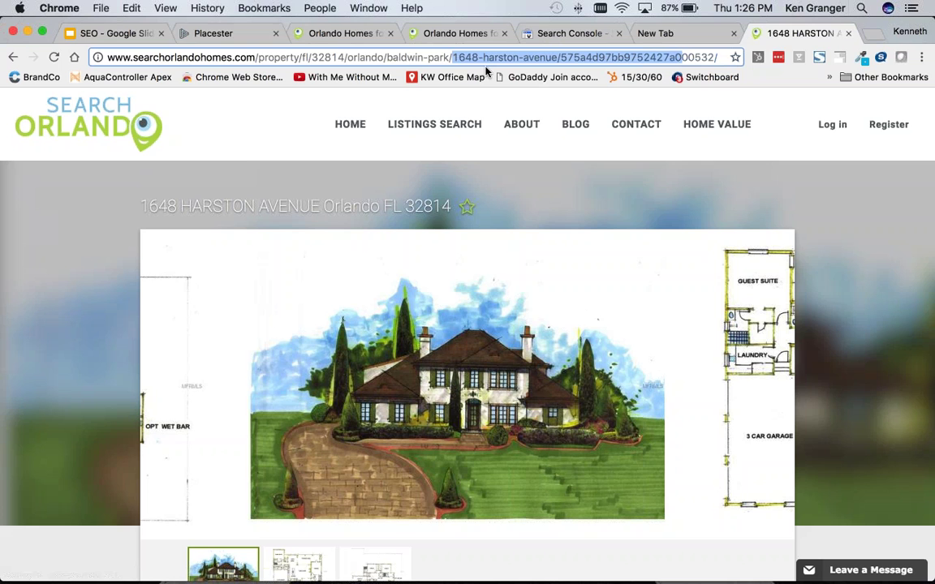
{"action": "left_click", "coordinate": [212, 33]}
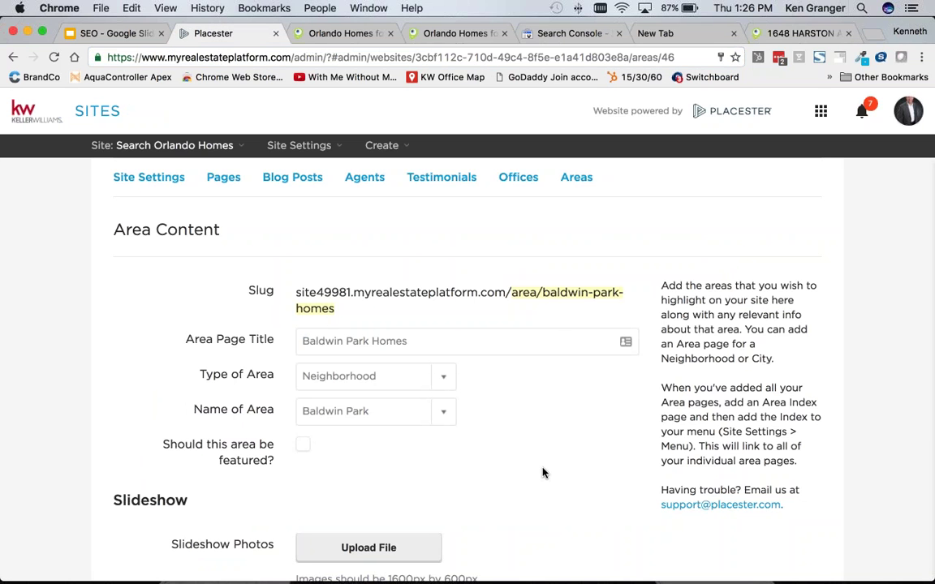
{"action": "key", "text": "super+a"}
{"action": "left_click", "coordinate": [572, 504]}
{"action": "scroll", "coordinate": [573, 505], "scroll_direction": "down", "scroll_amount": 5}
{"action": "scroll", "coordinate": [574, 505], "scroll_direction": "down", "scroll_amount": 3}
{"action": "scroll", "coordinate": [574, 505], "scroll_direction": "up", "scroll_amount": 5}
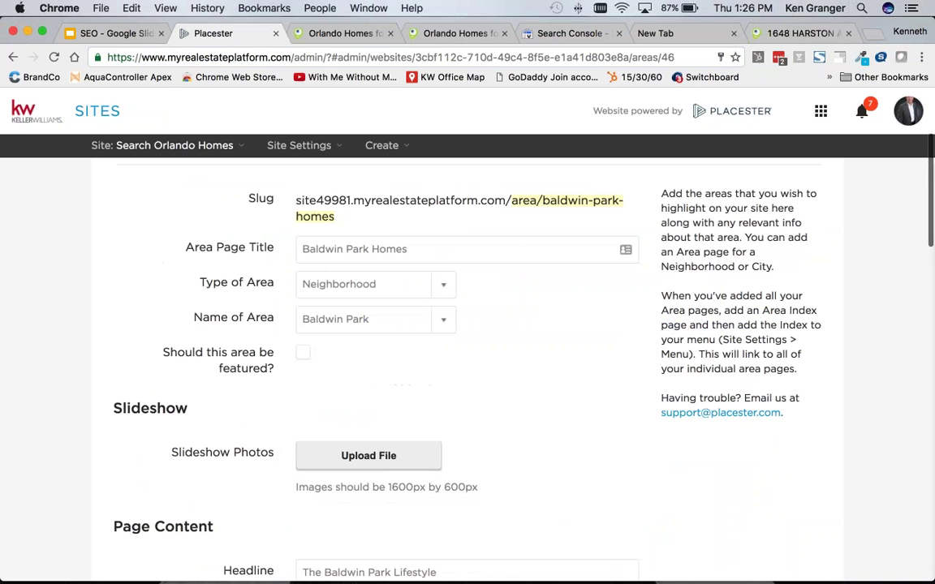
{"action": "left_click", "coordinate": [763, 37]}
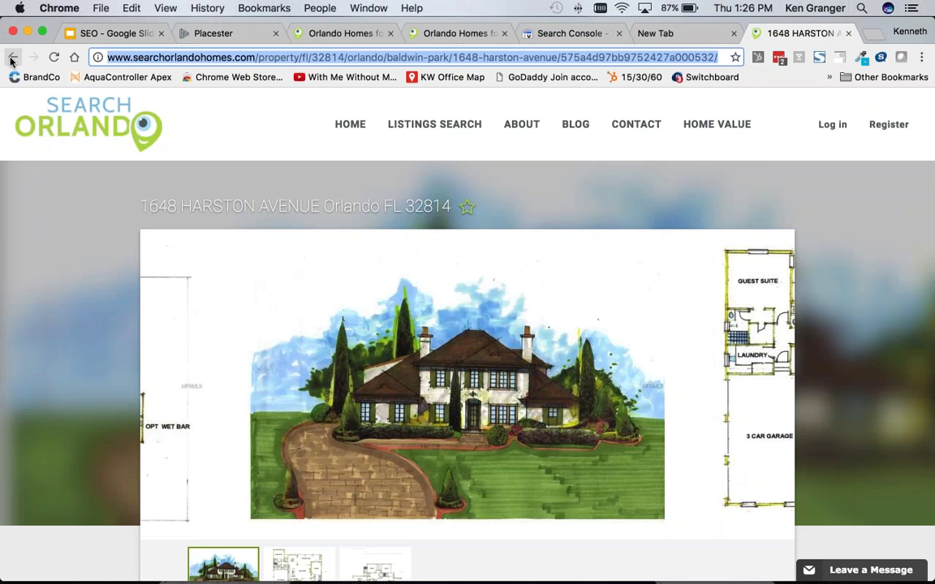
{"action": "key", "text": "super+v"}
{"action": "key", "text": "Return"}
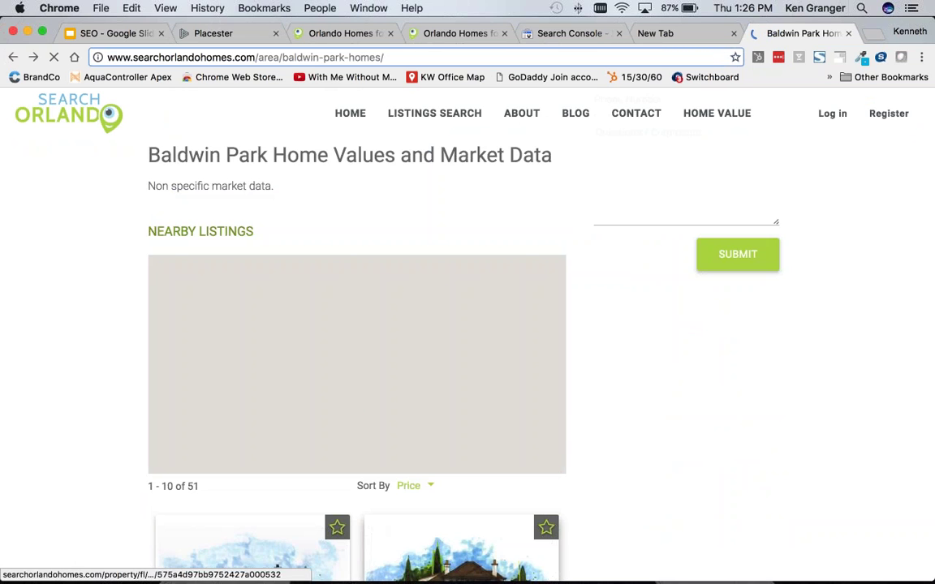
{"action": "left_click_drag", "start_coordinate": [199, 487], "coordinate": [139, 487]}
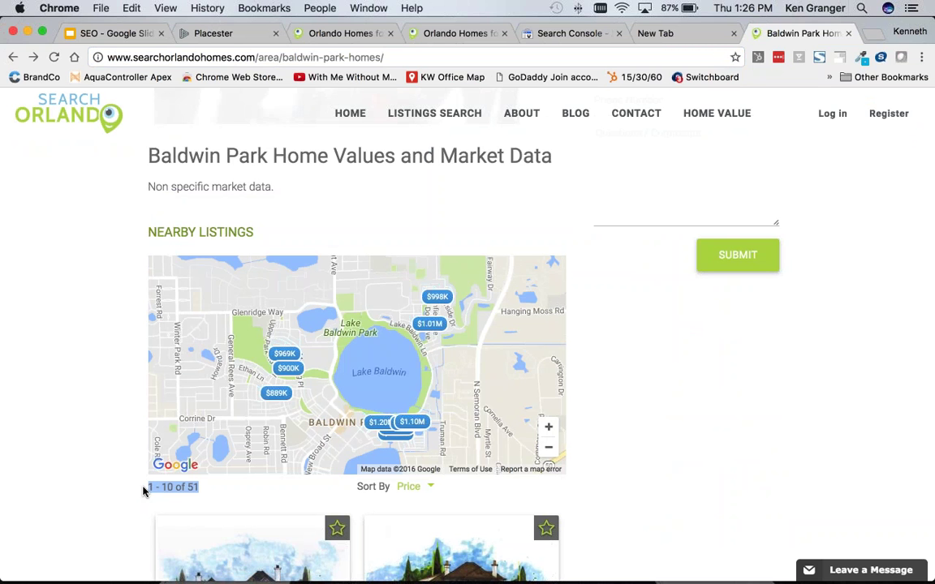
- Set the Baldwin Park area's Type of Area to Postal and Name of Area to 32801
{"action": "left_click", "coordinate": [223, 33]}
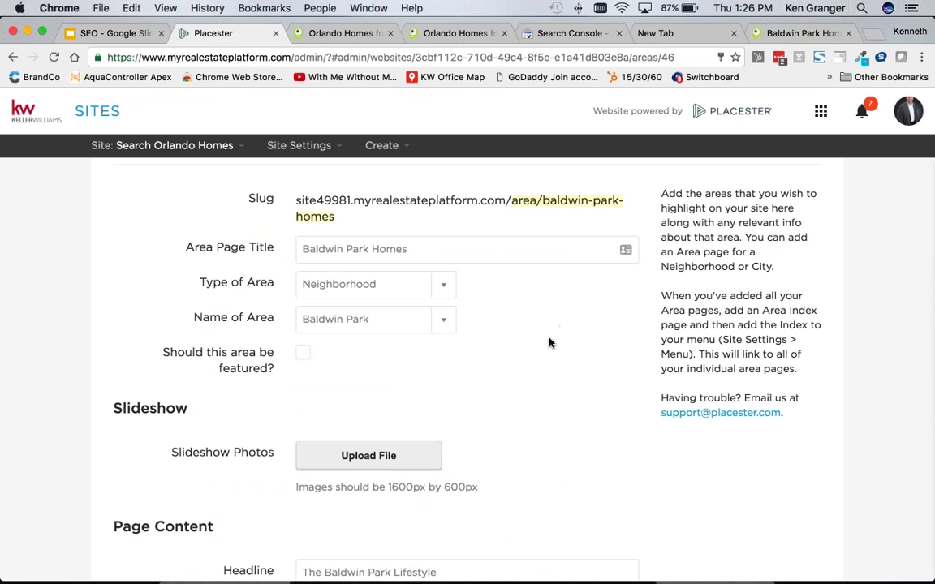
{"action": "left_click", "coordinate": [381, 284]}
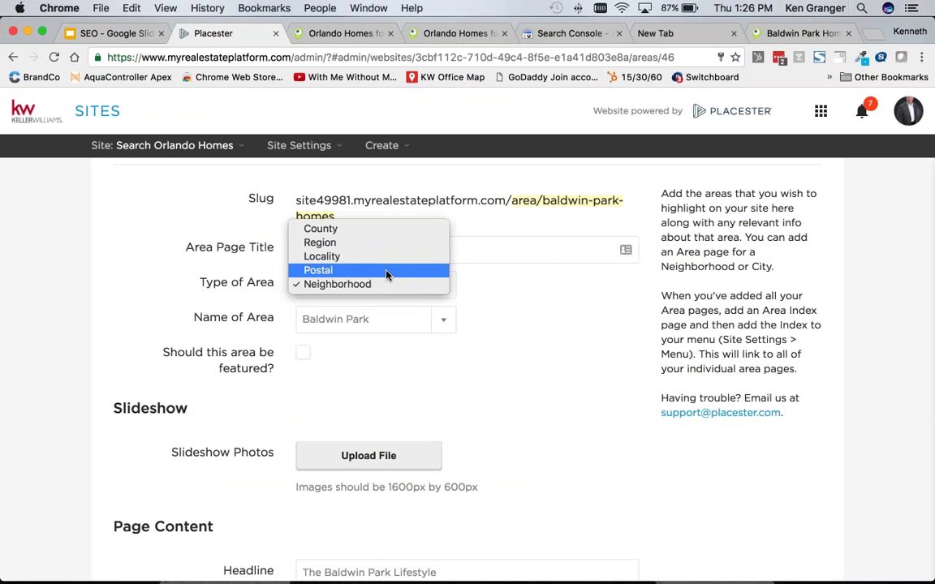
{"action": "left_click", "coordinate": [341, 271]}
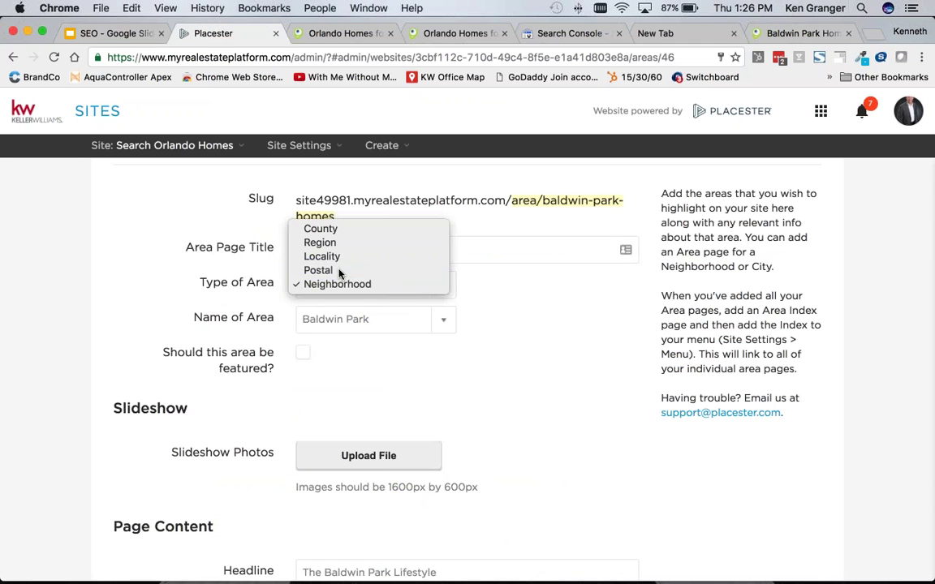
{"action": "left_click", "coordinate": [445, 328]}
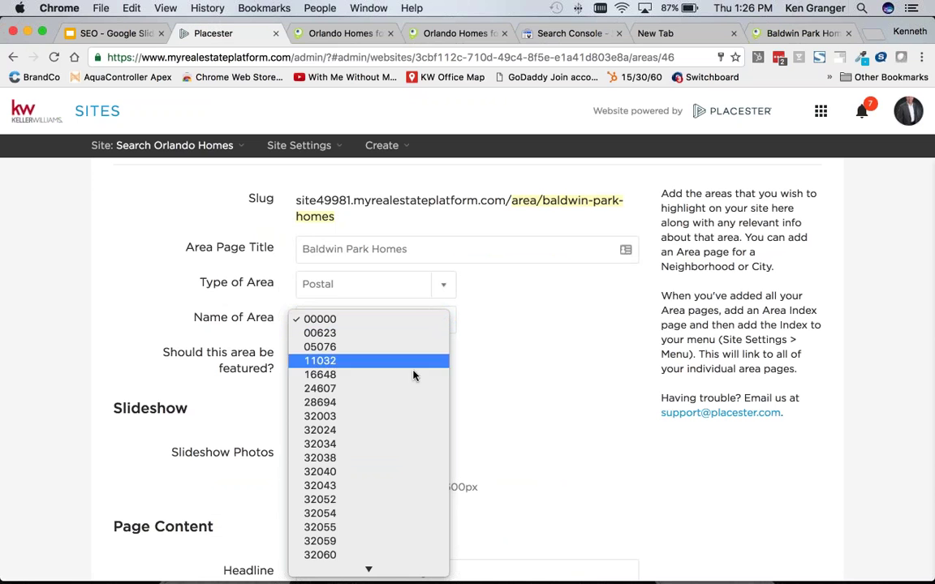
{"action": "scroll", "coordinate": [406, 430], "scroll_direction": "down", "scroll_amount": 5}
{"action": "scroll", "coordinate": [388, 447], "scroll_direction": "down", "scroll_amount": 20}
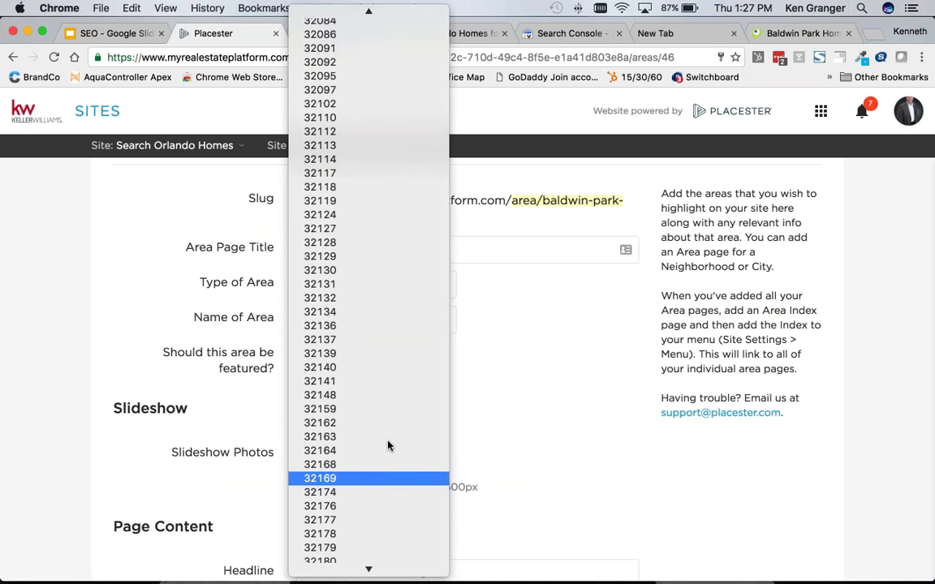
{"action": "scroll", "coordinate": [387, 448], "scroll_direction": "down", "scroll_amount": 7}
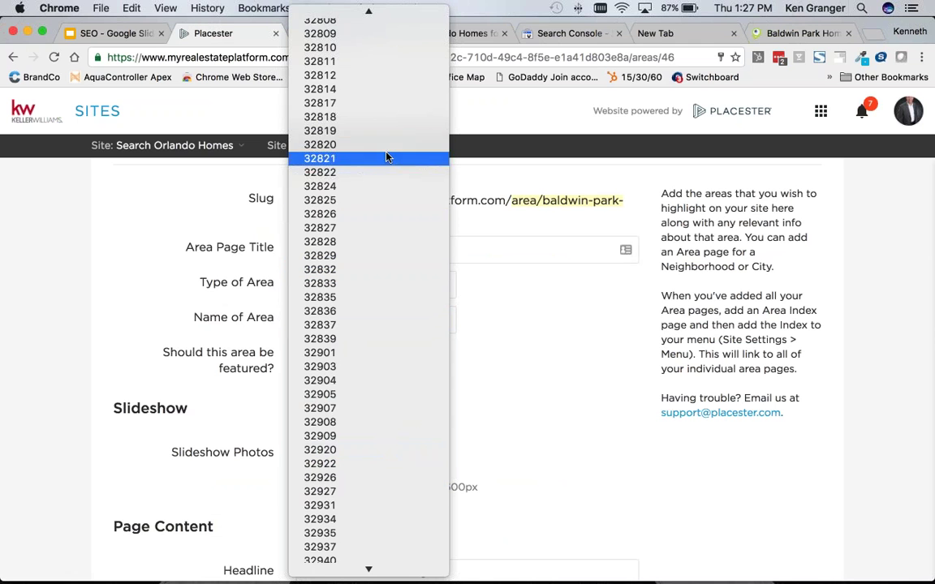
{"action": "scroll", "coordinate": [379, 139], "scroll_direction": "up", "scroll_amount": 3}
{"action": "scroll", "coordinate": [379, 140], "scroll_direction": "up", "scroll_amount": 4}
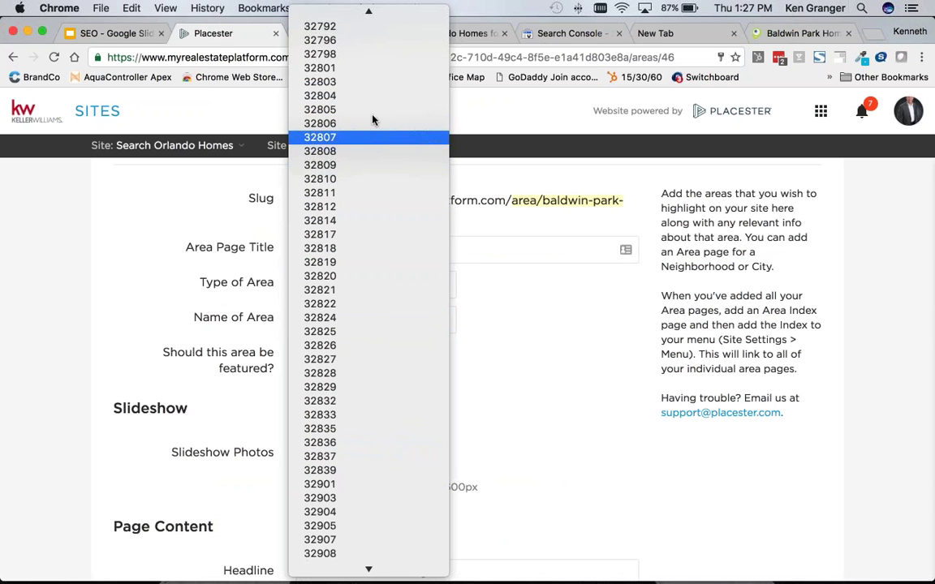
{"action": "left_click", "coordinate": [359, 68]}
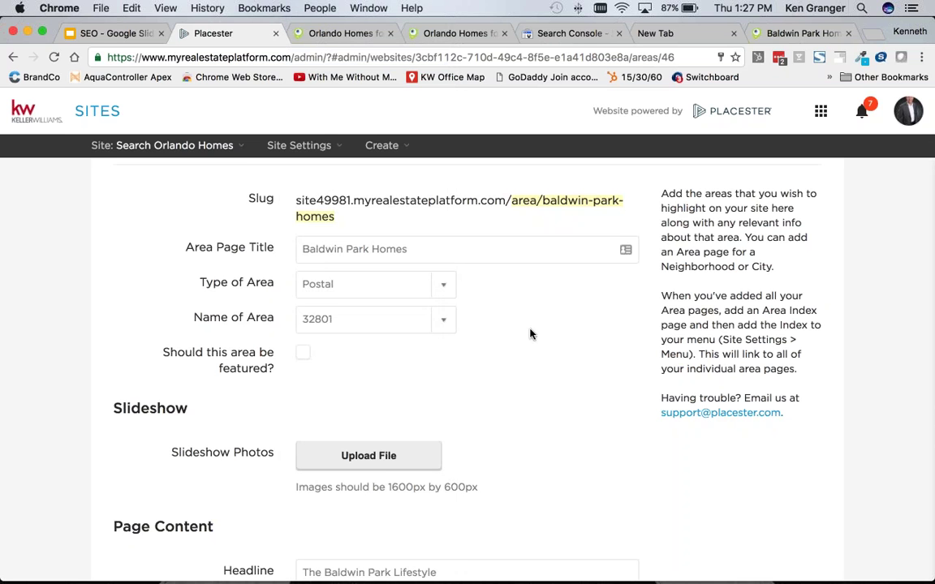
- Save the updated Baldwin Park area and go to its live page
{"action": "scroll", "coordinate": [534, 335], "scroll_direction": "down", "scroll_amount": 15}
{"action": "left_click", "coordinate": [818, 442]}
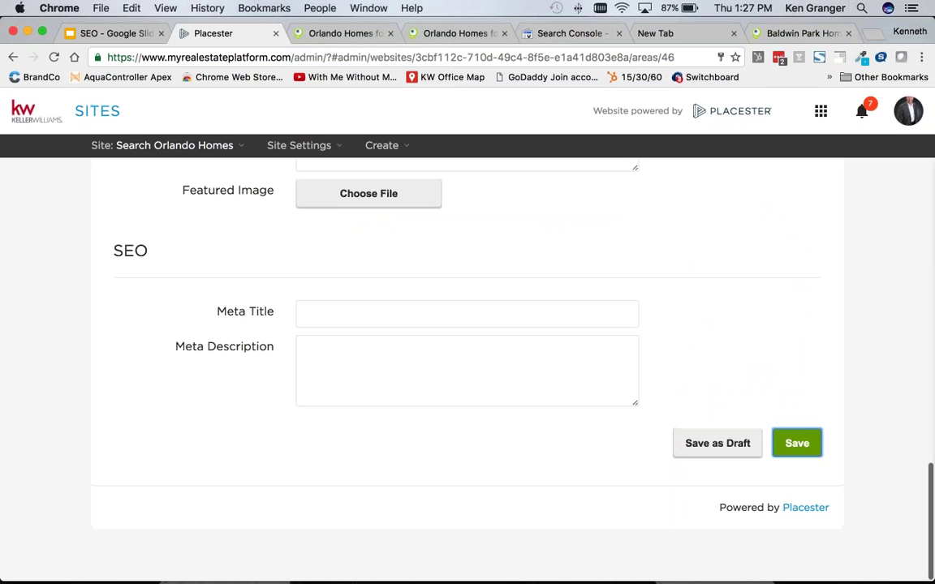
{"action": "left_click", "coordinate": [799, 34]}
- Reload the live Baldwin Park page, confirm 1 - 10 of 214 listings, and return to Placester
{"action": "key", "text": "super+r"}
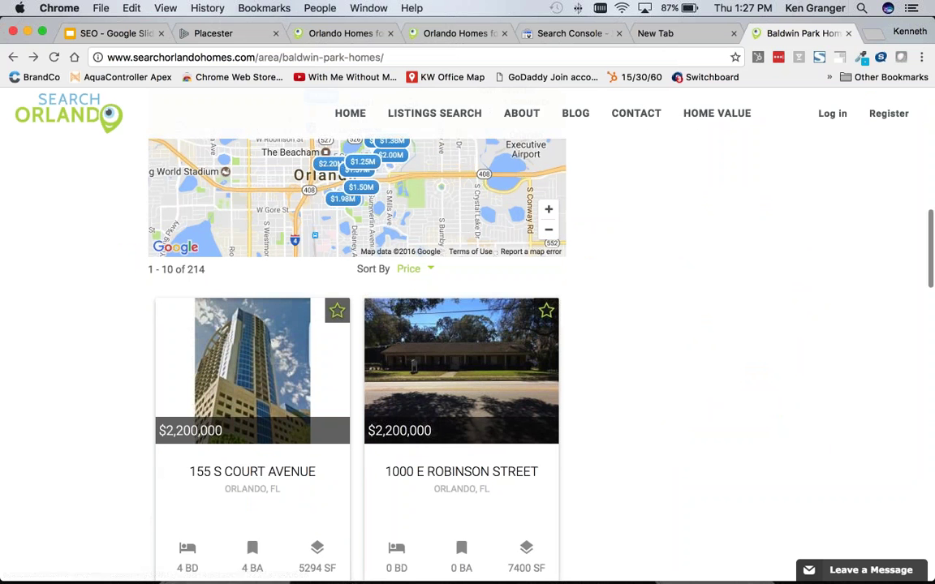
{"action": "double_click", "coordinate": [203, 270]}
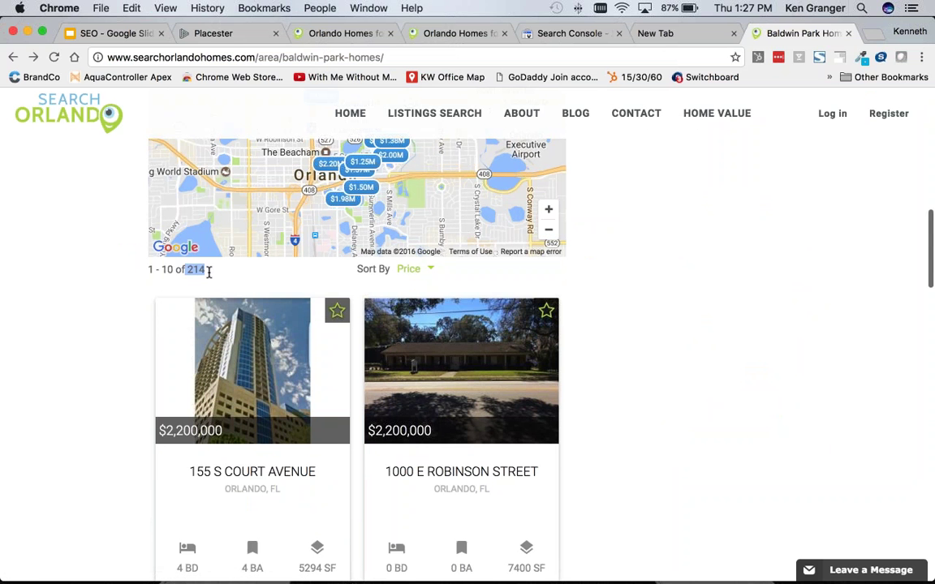
{"action": "left_click", "coordinate": [215, 33]}
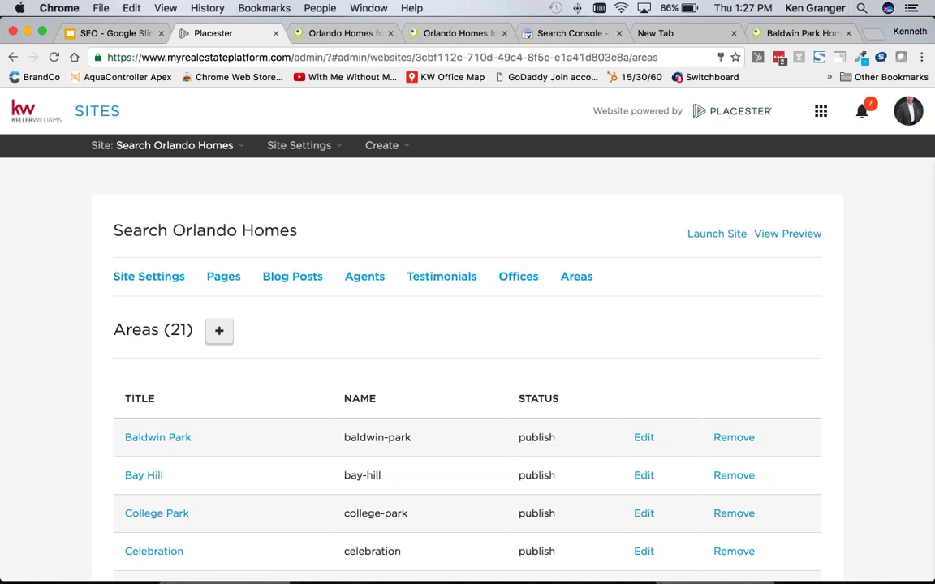
- Open the Baldwin Park Homes area from the last page of Areas
{"action": "scroll", "coordinate": [486, 445], "scroll_direction": "down", "scroll_amount": 10}
{"action": "left_click", "coordinate": [484, 415]}
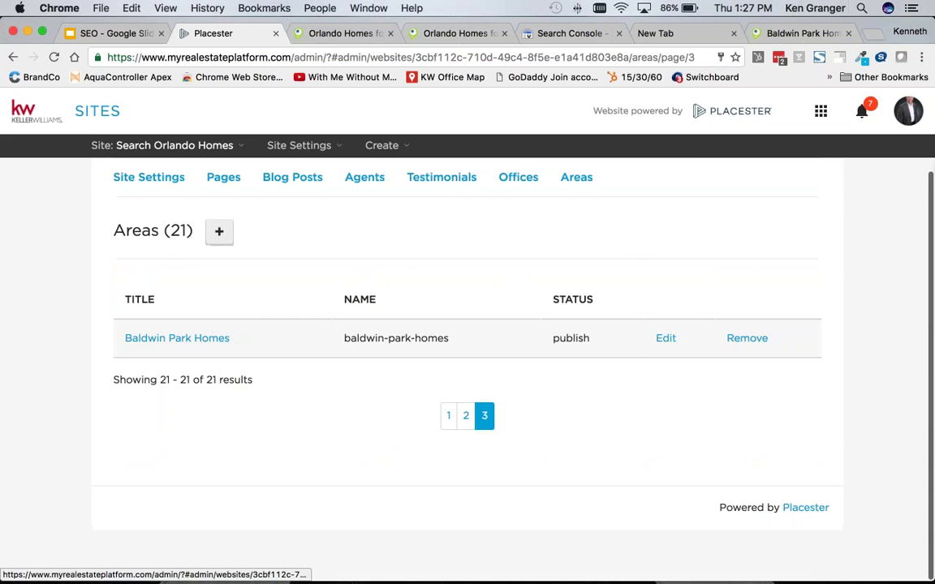
{"action": "left_click", "coordinate": [177, 337]}
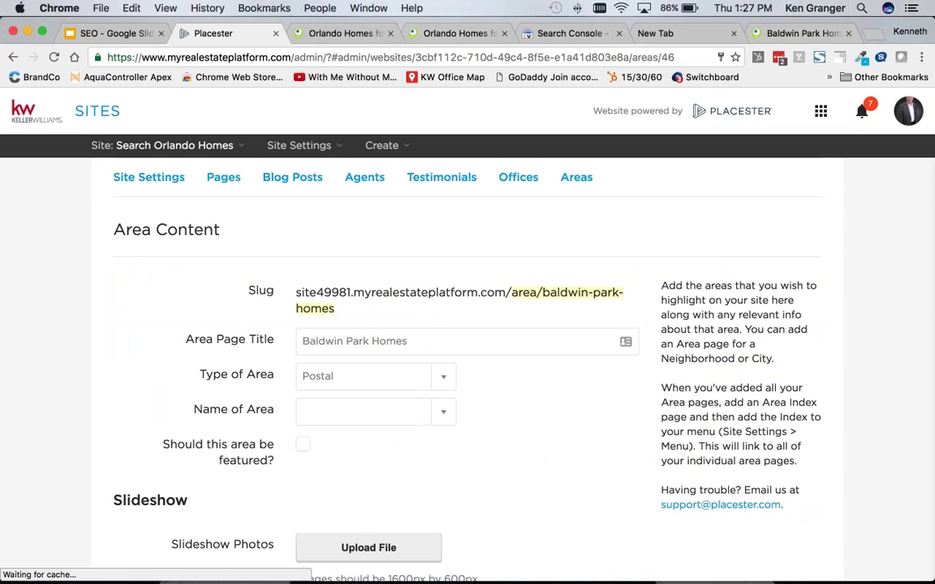
- Change the area type to Locality with area name Orlando and save
{"action": "left_click", "coordinate": [359, 377]}
{"action": "left_click", "coordinate": [361, 362]}
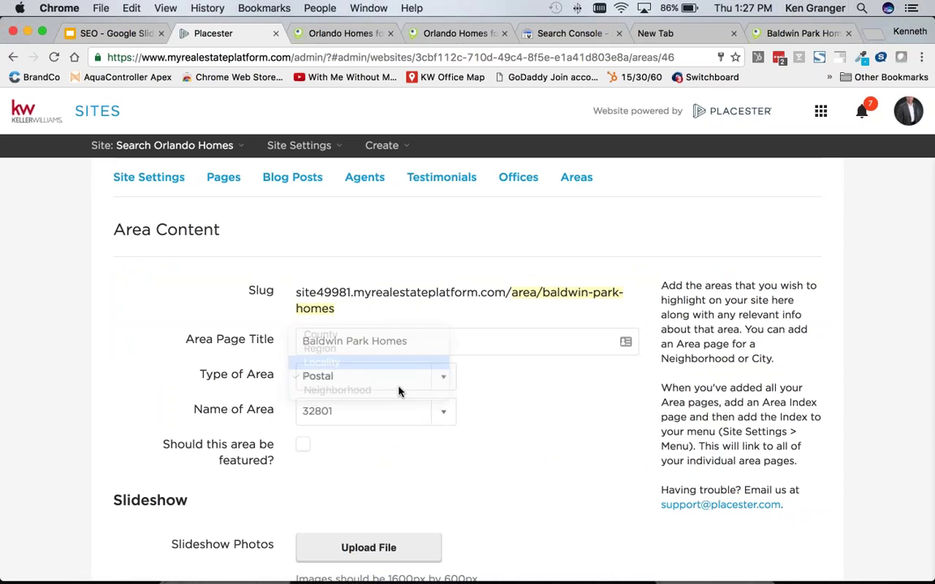
{"action": "left_click", "coordinate": [446, 417]}
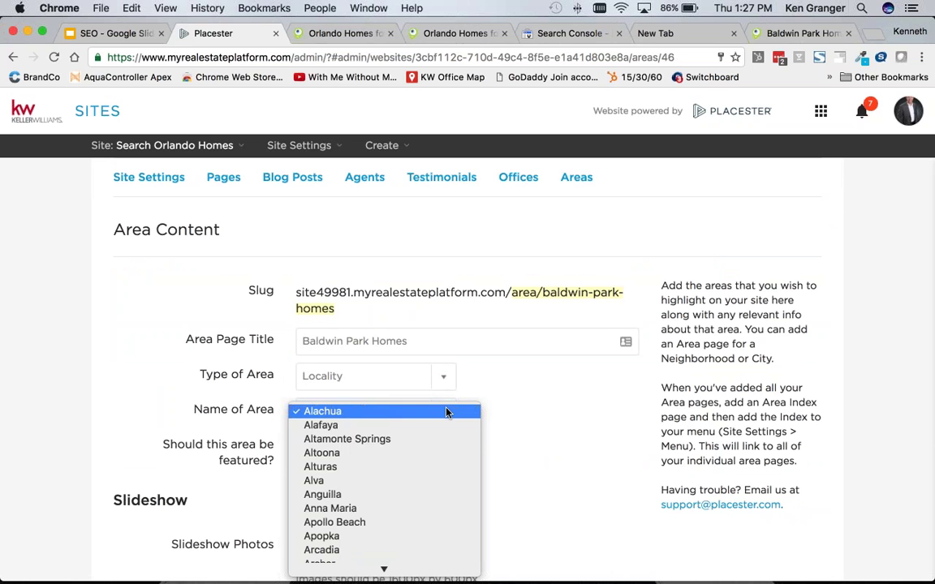
{"action": "scroll", "coordinate": [419, 499], "scroll_direction": "down", "scroll_amount": 20}
{"action": "scroll", "coordinate": [419, 488], "scroll_direction": "down", "scroll_amount": 20}
{"action": "scroll", "coordinate": [414, 468], "scroll_direction": "down", "scroll_amount": 20}
{"action": "scroll", "coordinate": [387, 298], "scroll_direction": "up", "scroll_amount": 4}
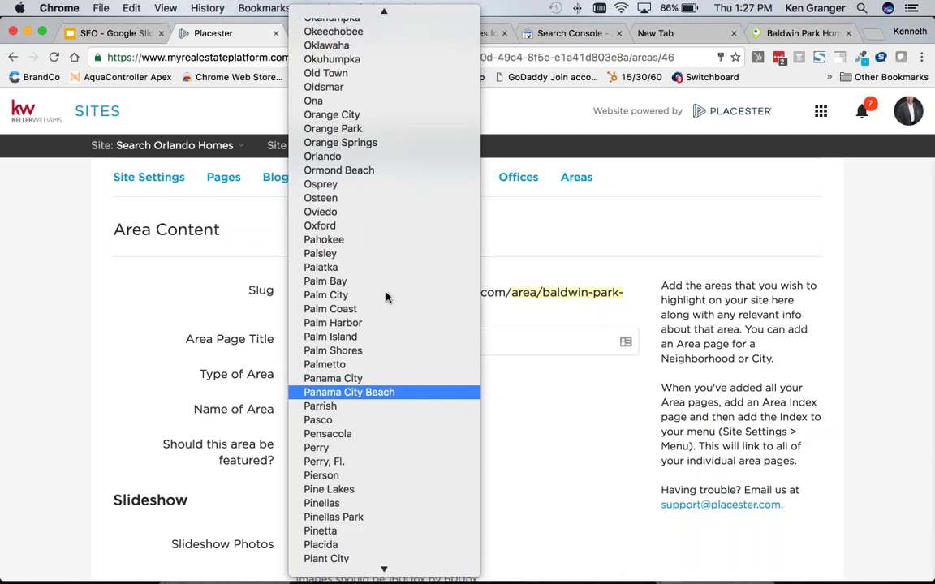
{"action": "scroll", "coordinate": [386, 297], "scroll_direction": "up", "scroll_amount": 1}
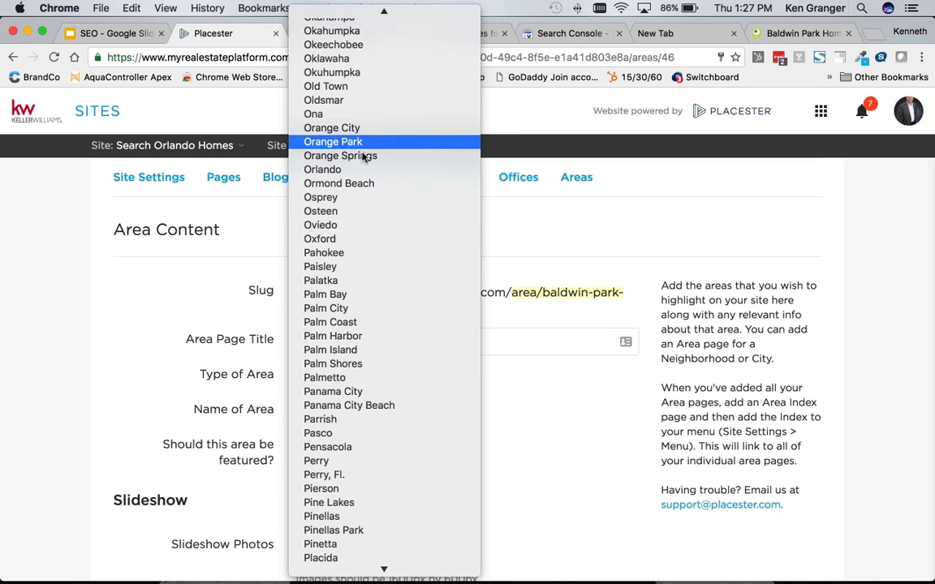
{"action": "left_click", "coordinate": [333, 169]}
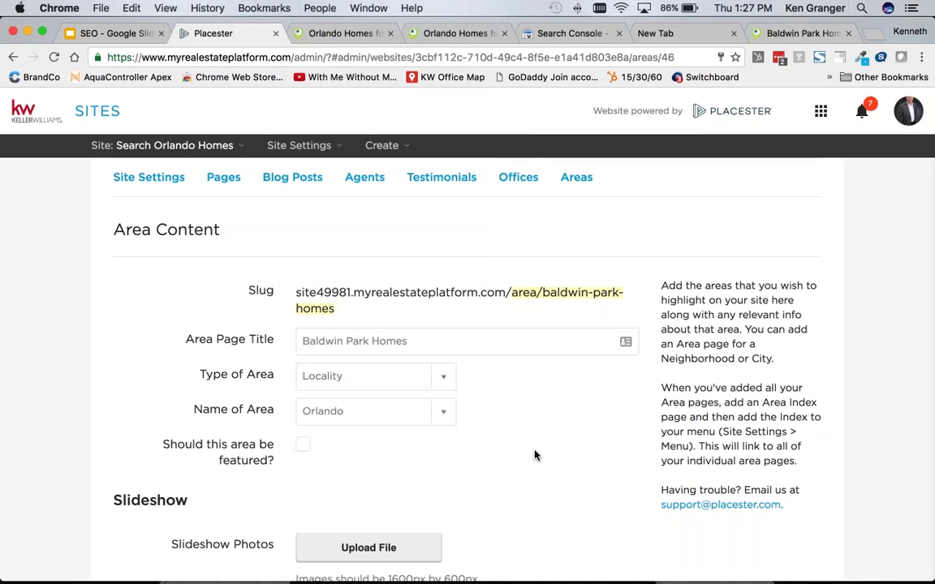
{"action": "scroll", "coordinate": [535, 455], "scroll_direction": "down", "scroll_amount": 20}
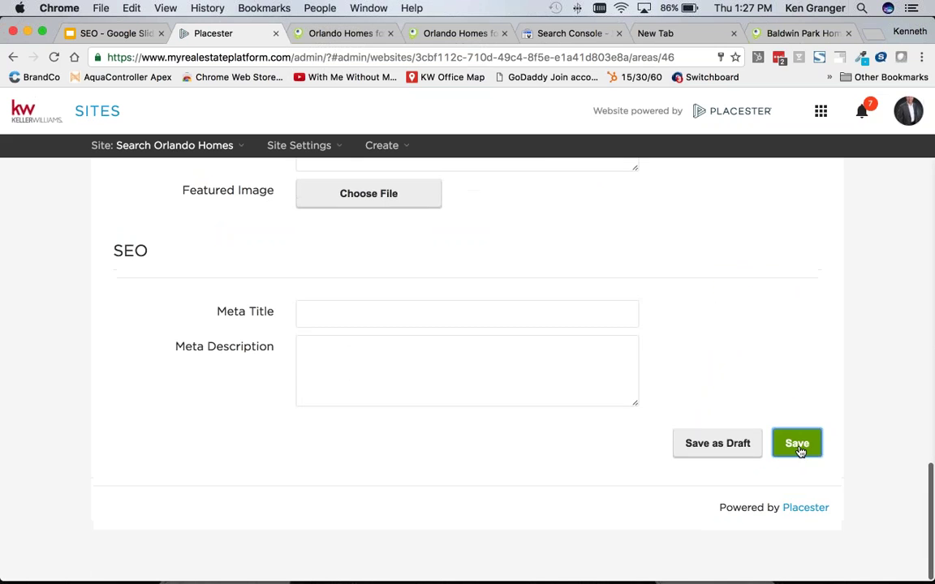
{"action": "left_click", "coordinate": [797, 444]}
- Reload the live Baldwin Park Homes page and confirm it now counts 5714 listings
{"action": "key", "text": "super+9"}
{"action": "key", "text": "super+r"}
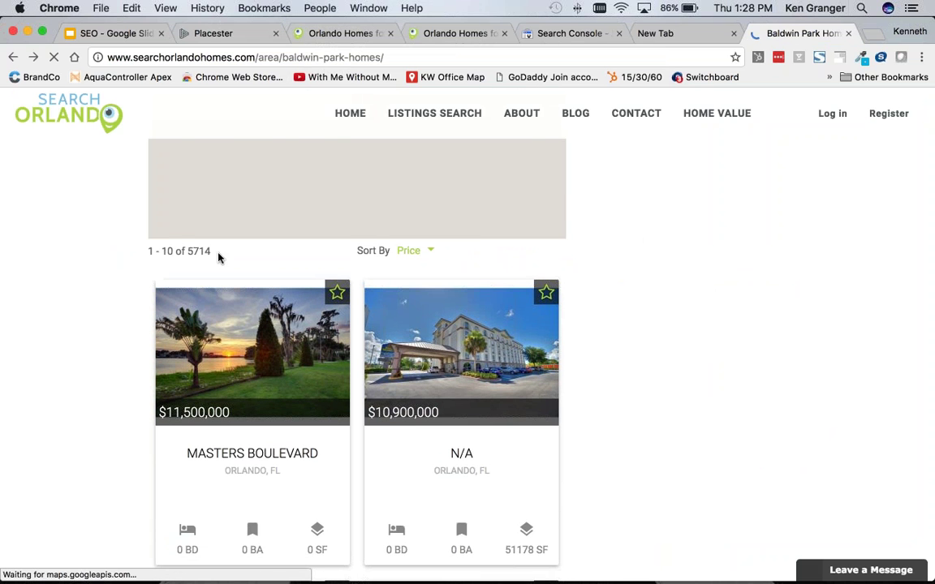
{"action": "left_click_drag", "start_coordinate": [212, 252], "coordinate": [187, 253]}
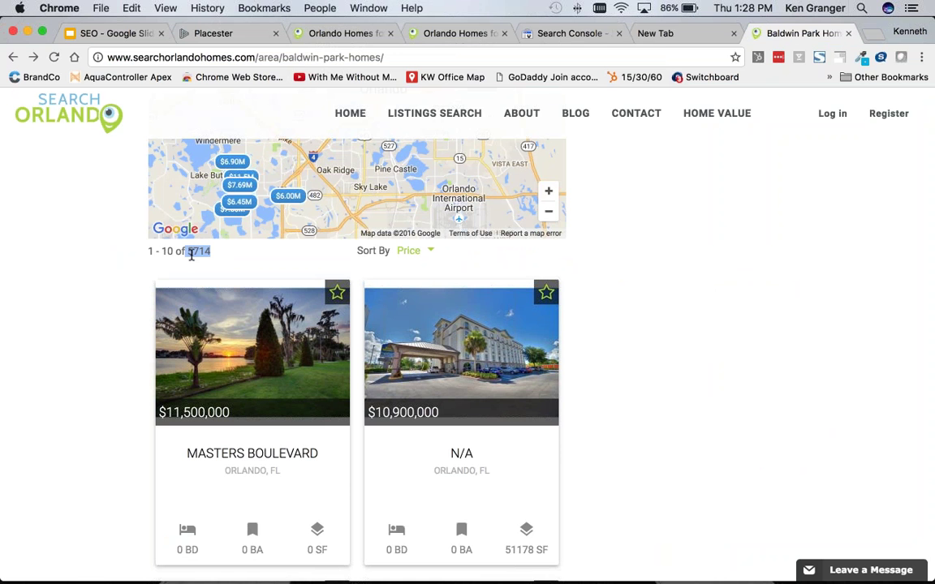
- Scroll through the lifestyle, schools, video and listings sections, then select the page address
{"action": "scroll", "coordinate": [650, 340], "scroll_direction": "up", "scroll_amount": 5}
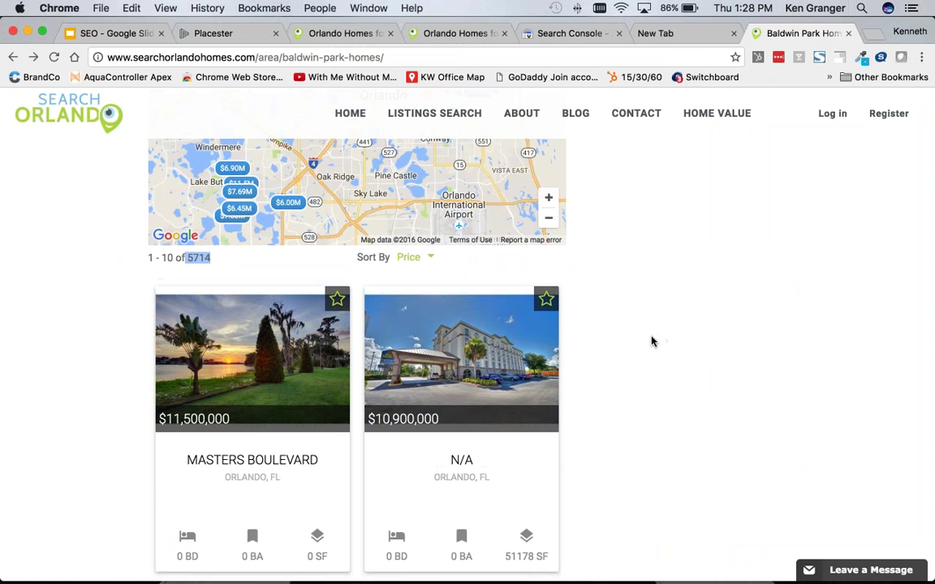
{"action": "scroll", "coordinate": [649, 346], "scroll_direction": "up", "scroll_amount": 1}
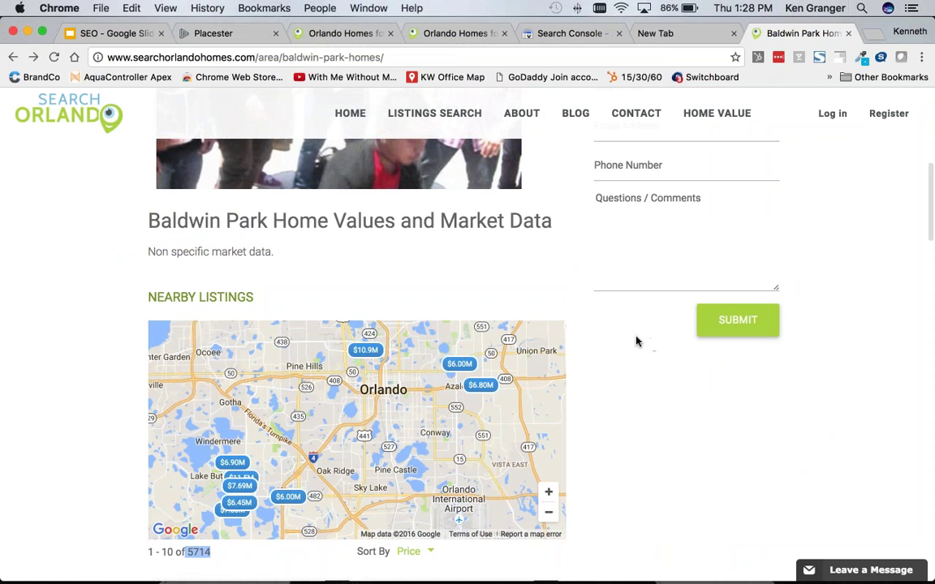
{"action": "scroll", "coordinate": [636, 341], "scroll_direction": "down", "scroll_amount": 2}
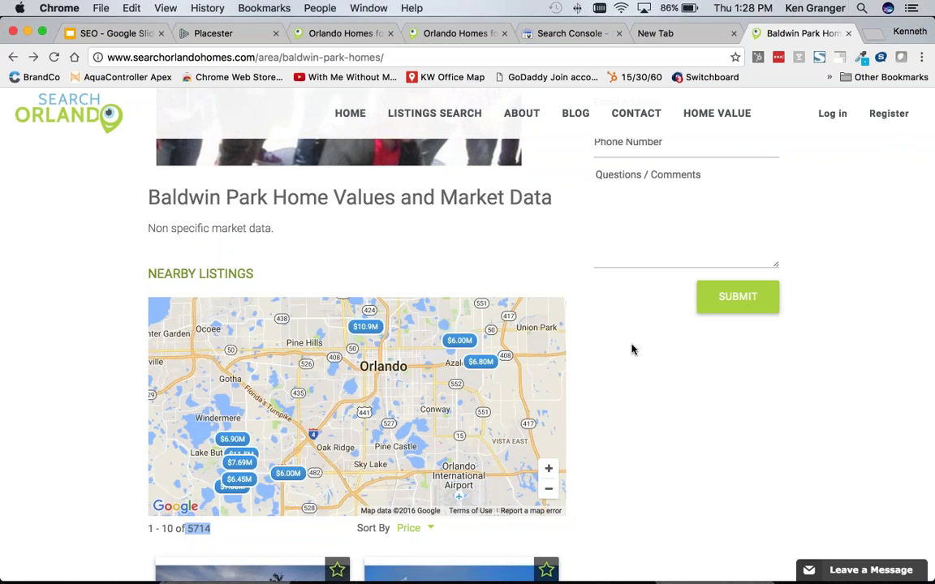
{"action": "scroll", "coordinate": [633, 349], "scroll_direction": "down", "scroll_amount": 10}
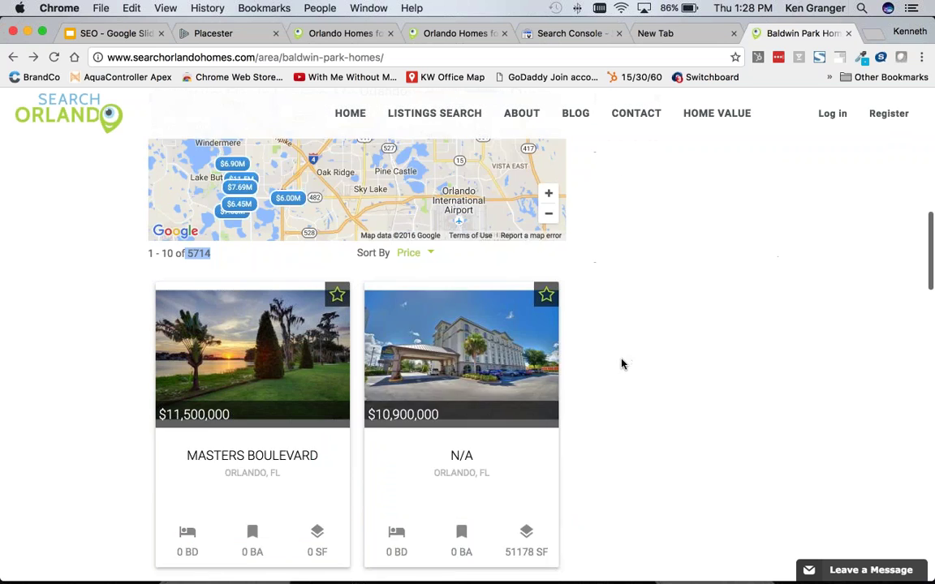
{"action": "scroll", "coordinate": [434, 413], "scroll_direction": "down", "scroll_amount": 8}
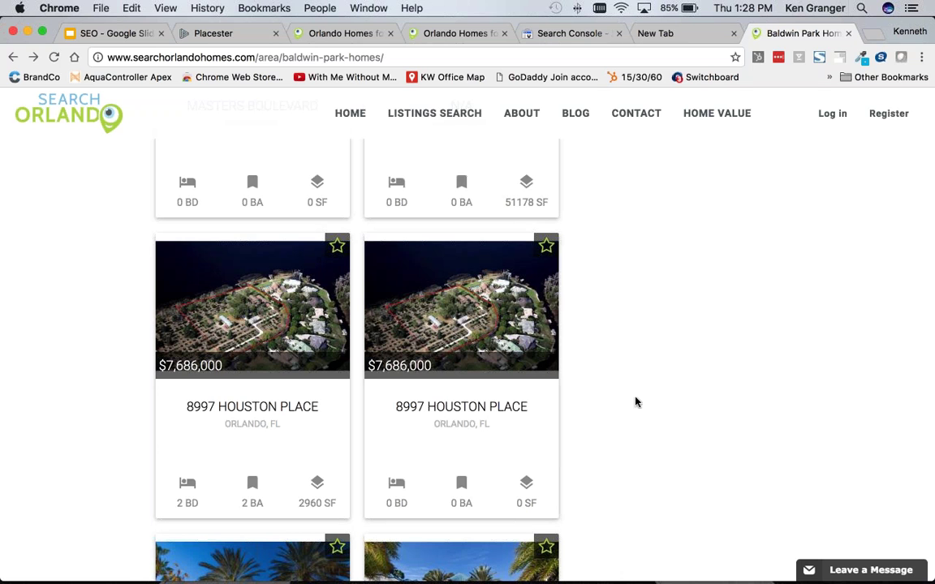
{"action": "scroll", "coordinate": [635, 403], "scroll_direction": "down", "scroll_amount": 4}
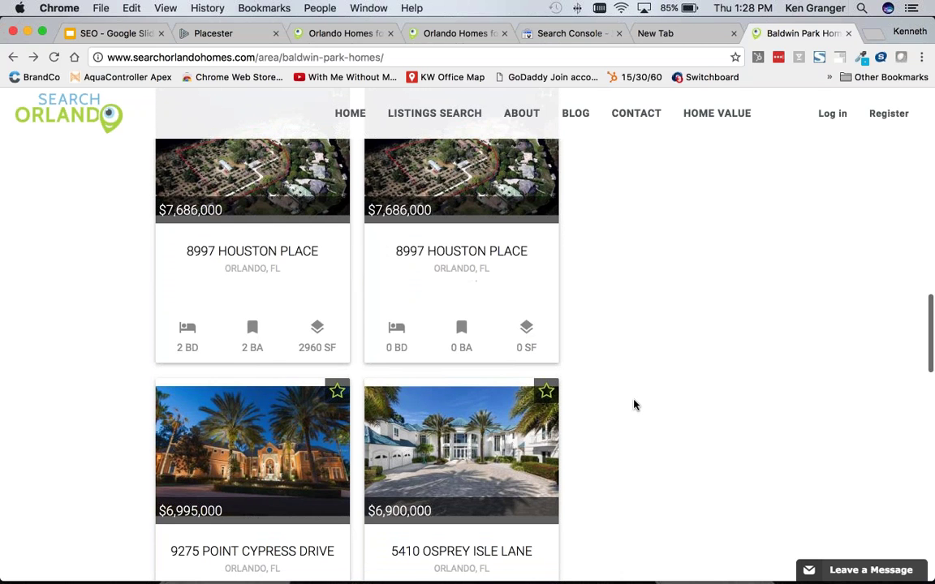
{"action": "scroll", "coordinate": [635, 405], "scroll_direction": "down", "scroll_amount": 3}
{"action": "scroll", "coordinate": [635, 403], "scroll_direction": "up", "scroll_amount": 15}
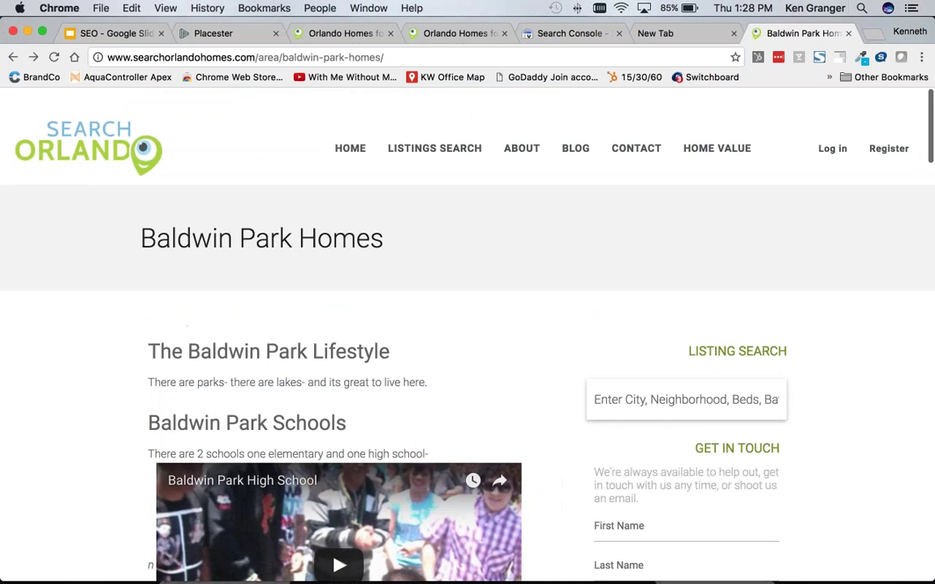
{"action": "left_click", "coordinate": [442, 57]}
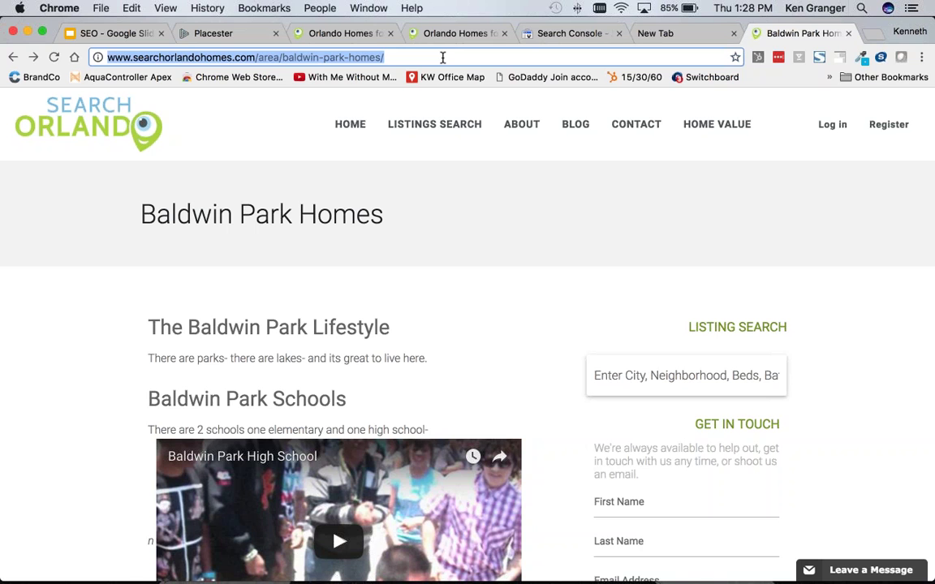
- Go to google.com in the address bar
{"action": "type", "text": "g"}
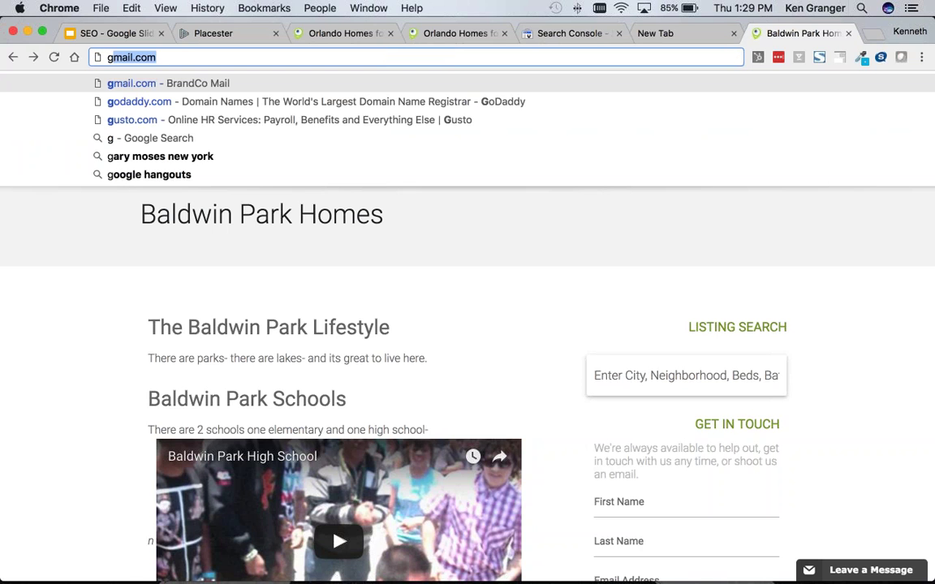
{"action": "type", "text": "oogle.co"}
{"action": "key", "text": "BackSpace"}
{"action": "type", "text": "le.com"}
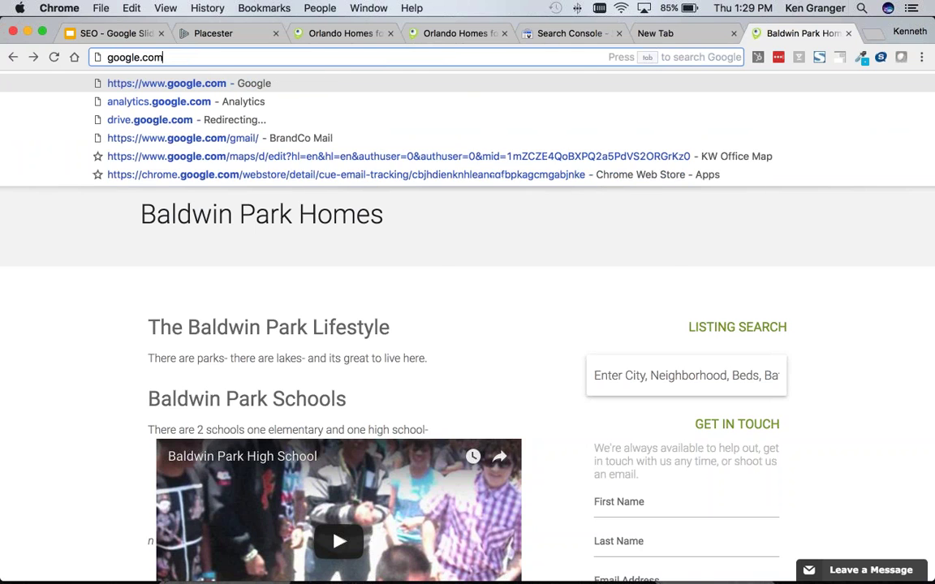
{"action": "key", "text": "Delete"}
{"action": "key", "text": "Return"}
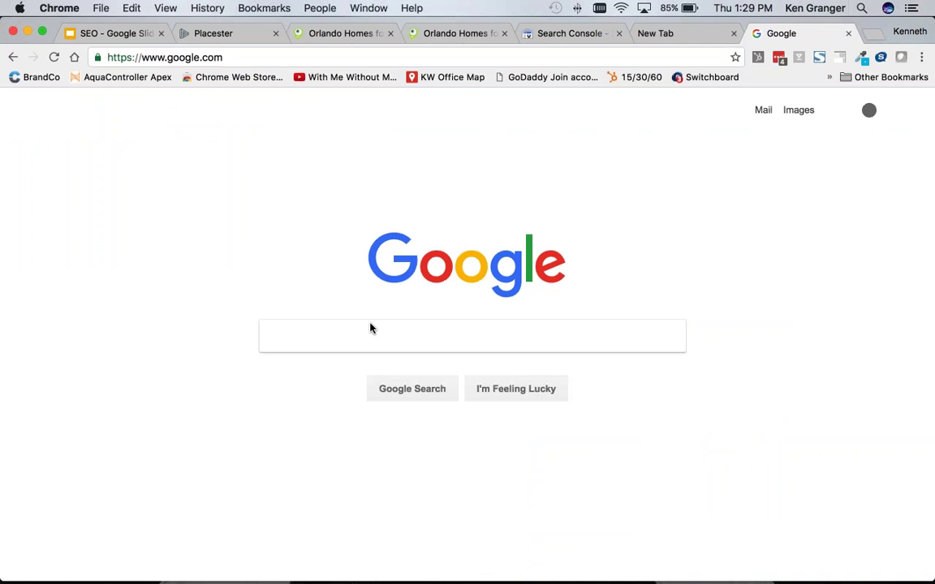
- Search site:searchorlandohomes.com, zoom to 200%, and highlight the about 5,460 results count
{"action": "type", "text": "site"}
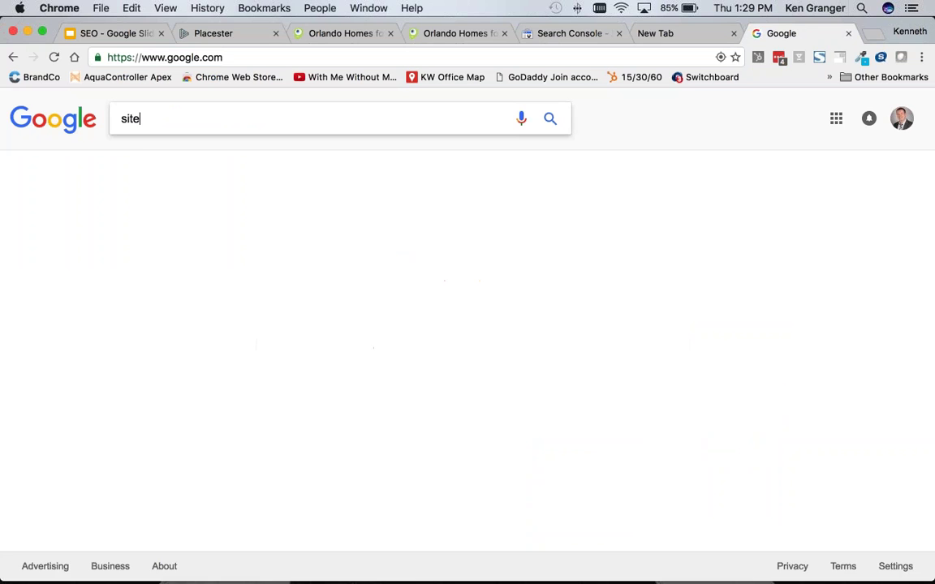
{"action": "type", "text": ":"}
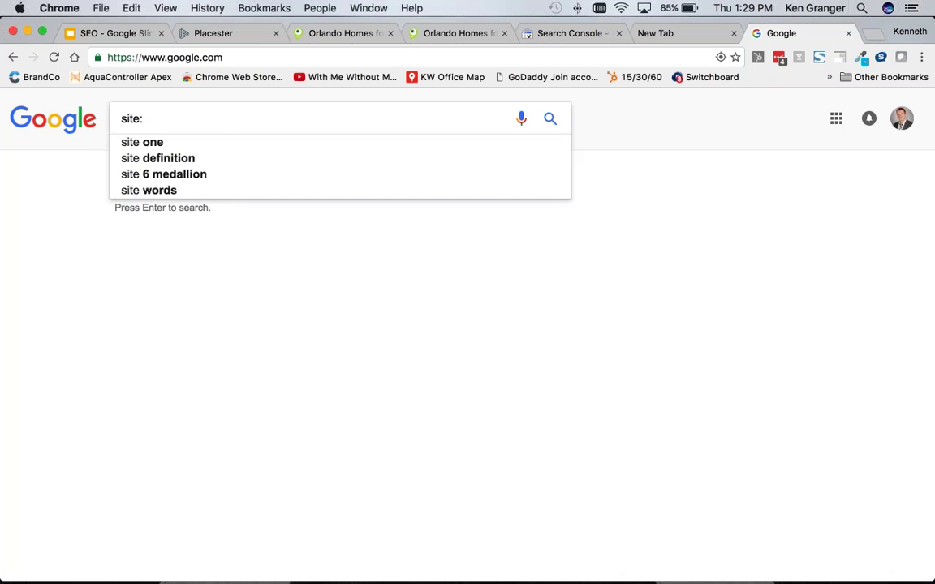
{"action": "type", "text": "s"}
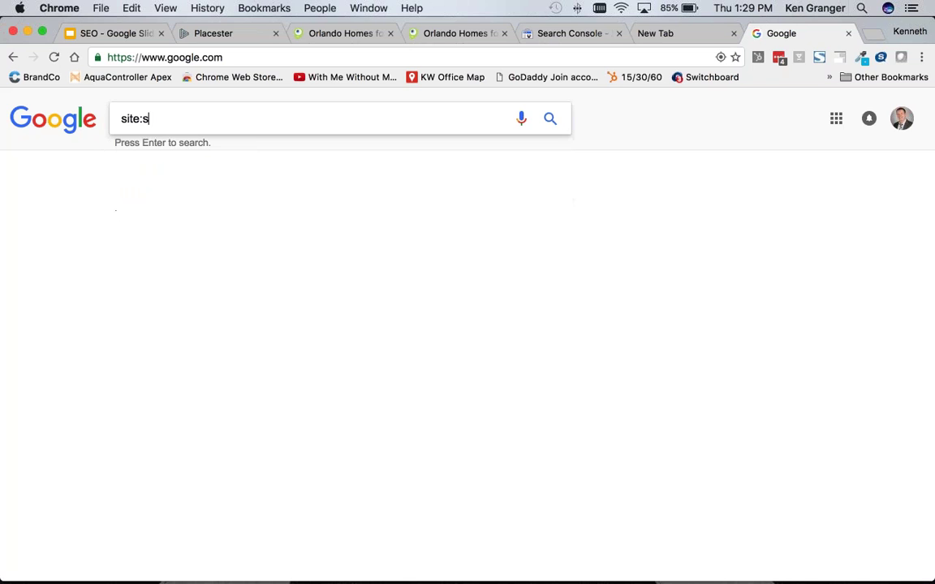
{"action": "type", "text": "earchorlandohomes.com"}
{"action": "key", "text": "Return"}
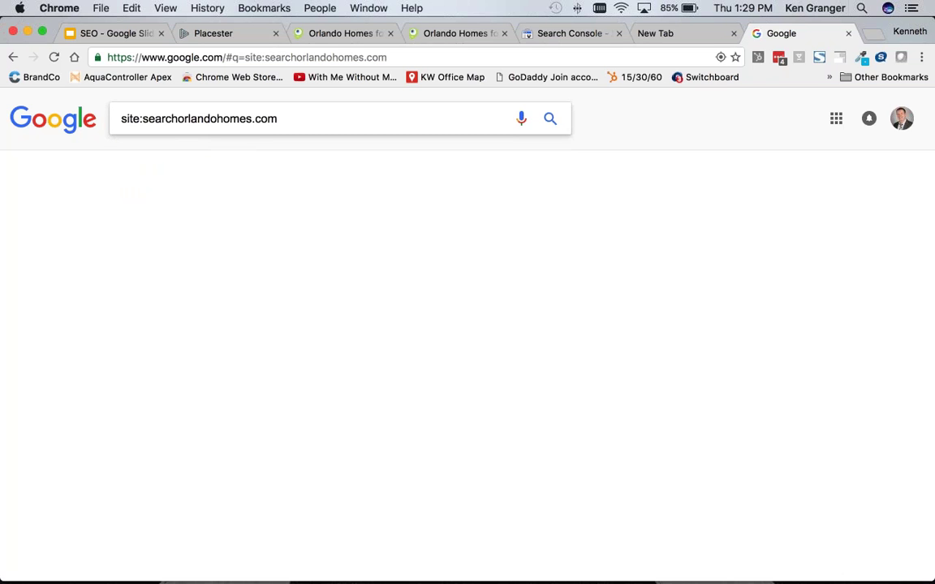
{"action": "key", "text": "super+equal"}
{"action": "key", "text": "super+equal"}
{"action": "key", "text": "super+equal"}
{"action": "key", "text": "super+equal"}
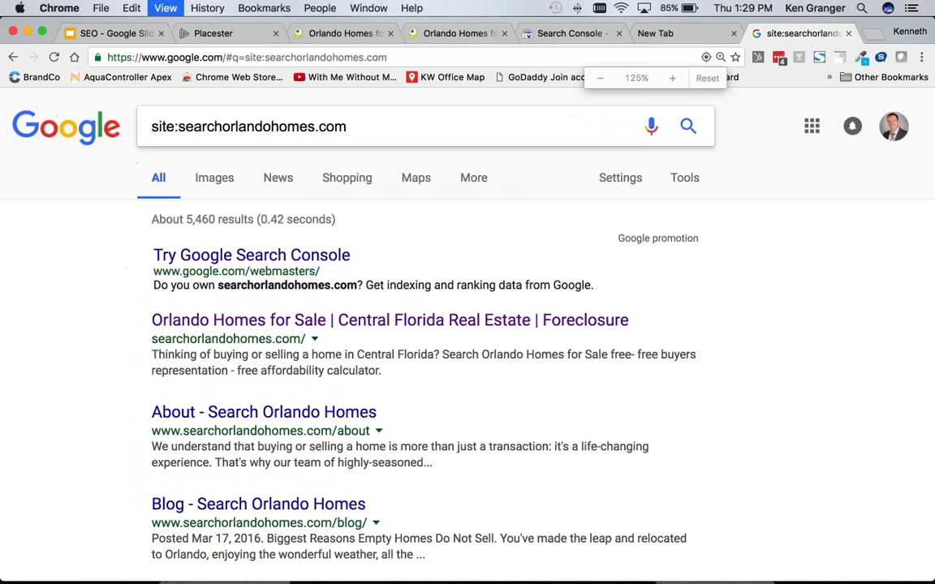
{"action": "key", "text": "super+equal"}
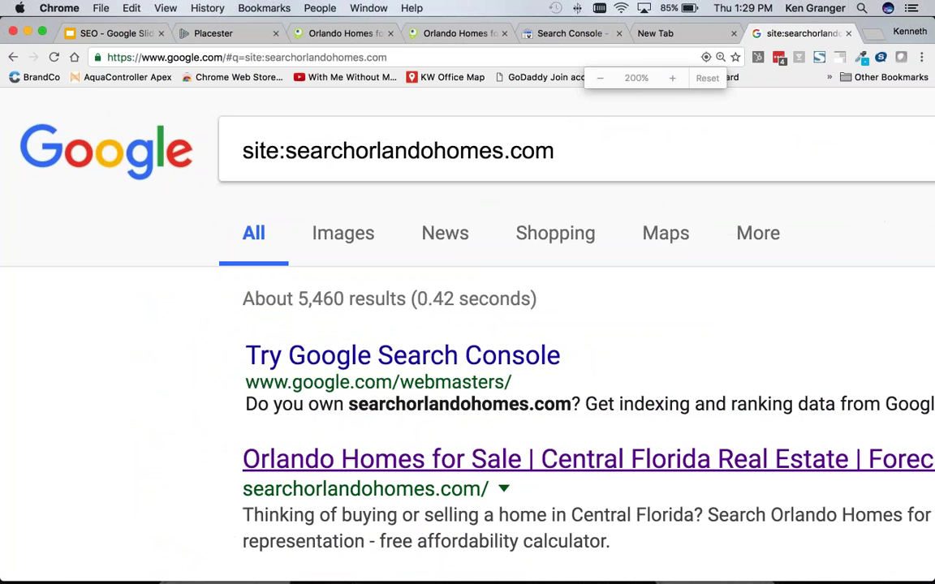
{"action": "left_click_drag", "start_coordinate": [295, 298], "coordinate": [408, 300]}
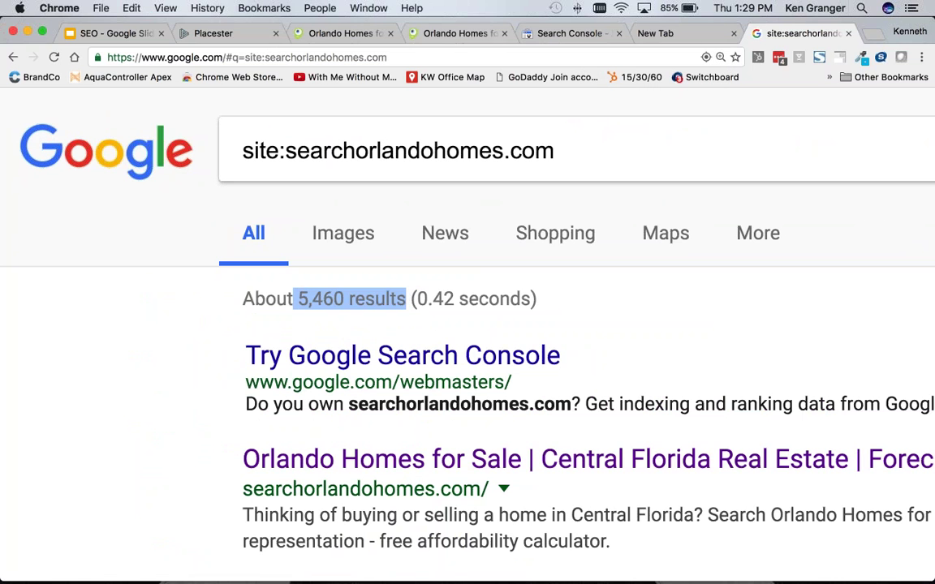
{"action": "left_click_drag", "start_coordinate": [298, 298], "coordinate": [406, 298]}
- Delete the Baldwin Park Homes area from page 3 of the Areas list
{"action": "left_click", "coordinate": [362, 36]}
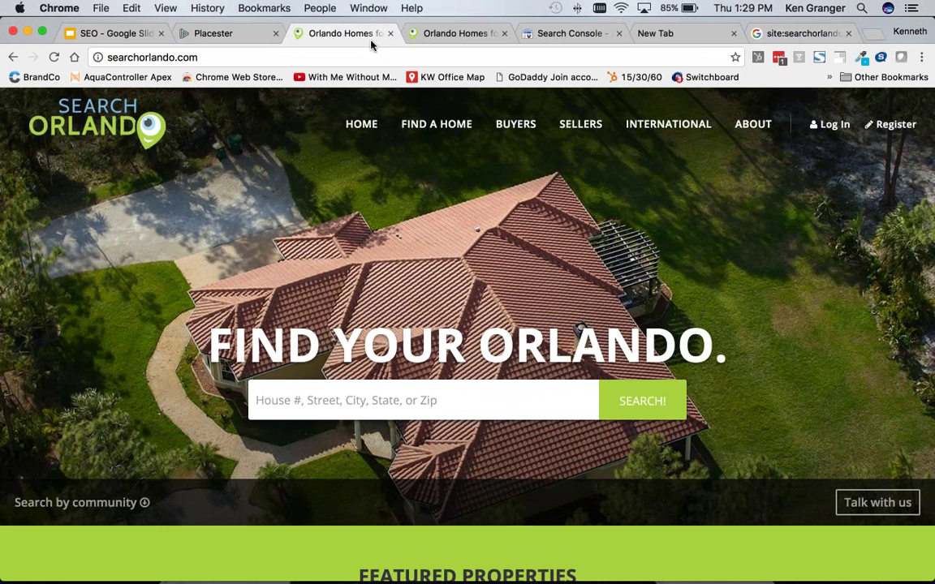
{"action": "scroll", "coordinate": [463, 363], "scroll_direction": "down", "scroll_amount": 10}
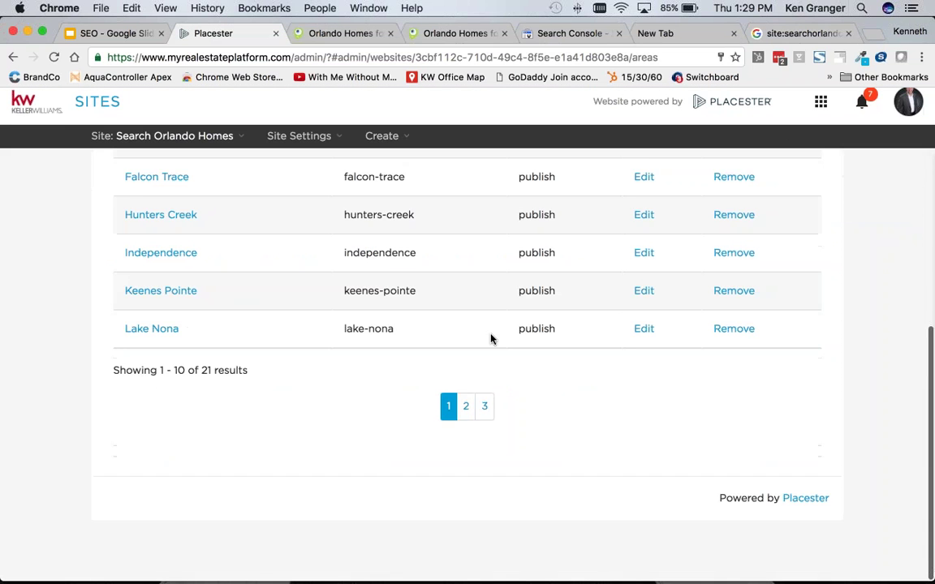
{"action": "scroll", "coordinate": [462, 363], "scroll_direction": "up", "scroll_amount": 3}
{"action": "scroll", "coordinate": [462, 363], "scroll_direction": "down", "scroll_amount": 2}
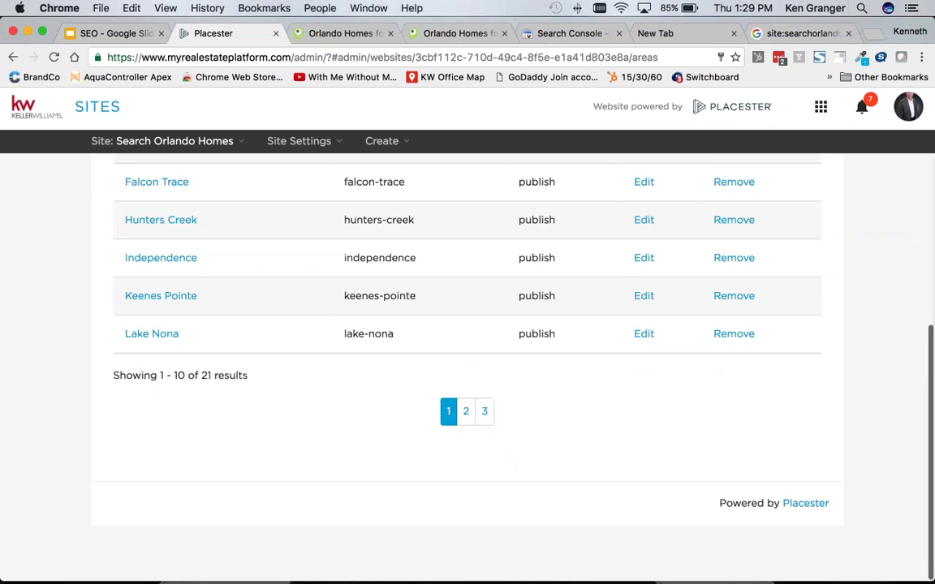
{"action": "left_click", "coordinate": [485, 415]}
{"action": "scroll", "coordinate": [485, 414], "scroll_direction": "up", "scroll_amount": 1}
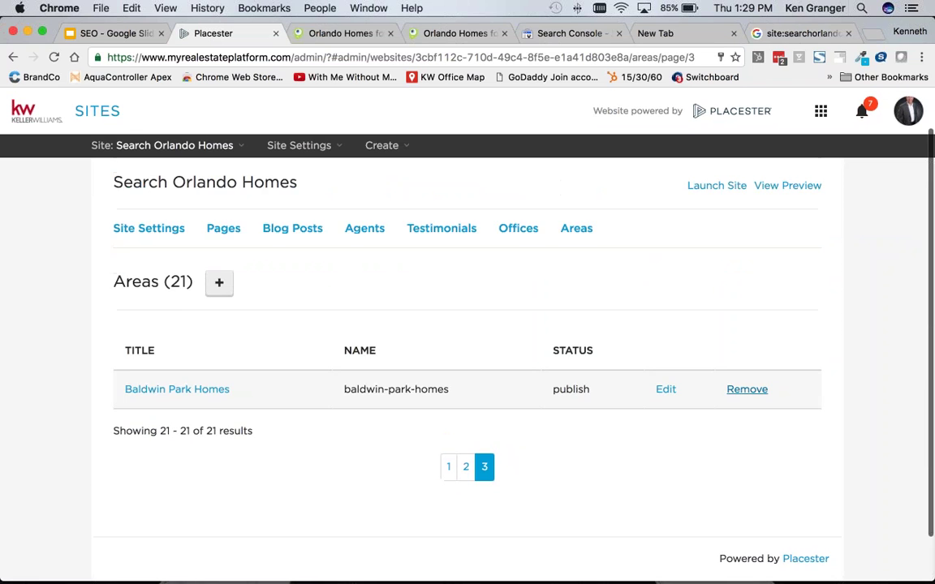
{"action": "left_click", "coordinate": [747, 388]}
{"action": "left_click", "coordinate": [570, 328]}
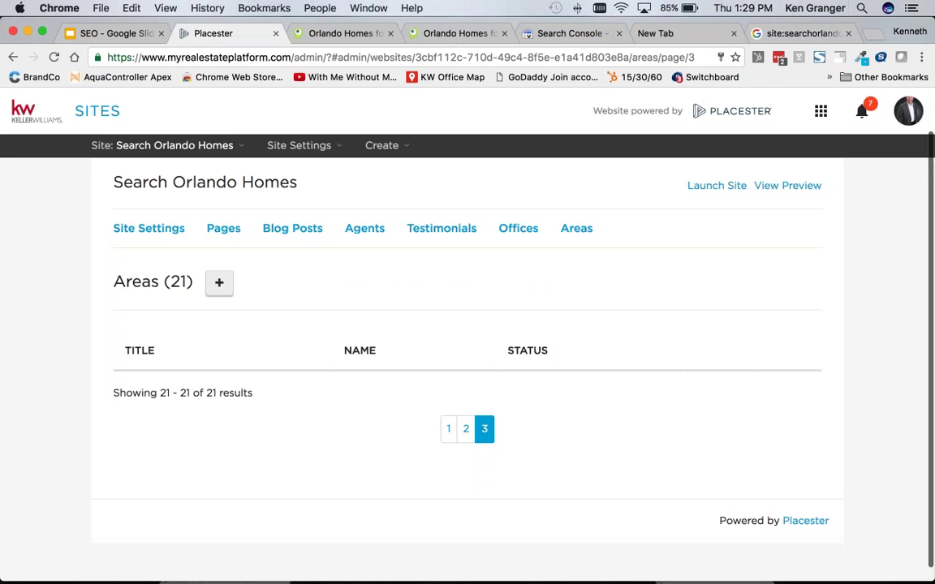
- Check the updated 20-area count, then highlight the indexed results count in Google's site: results
{"action": "left_click_drag", "start_coordinate": [201, 282], "coordinate": [134, 282]}
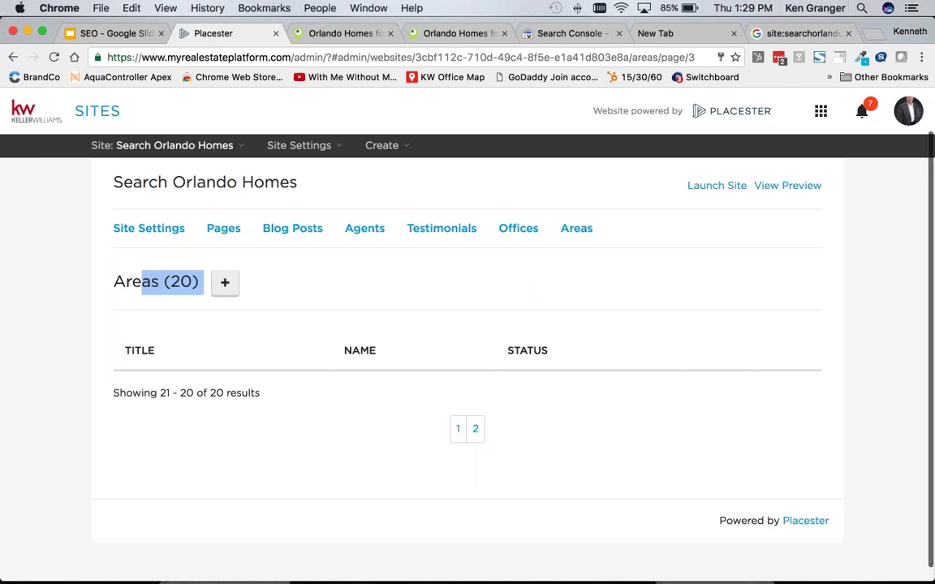
{"action": "left_click", "coordinate": [184, 280]}
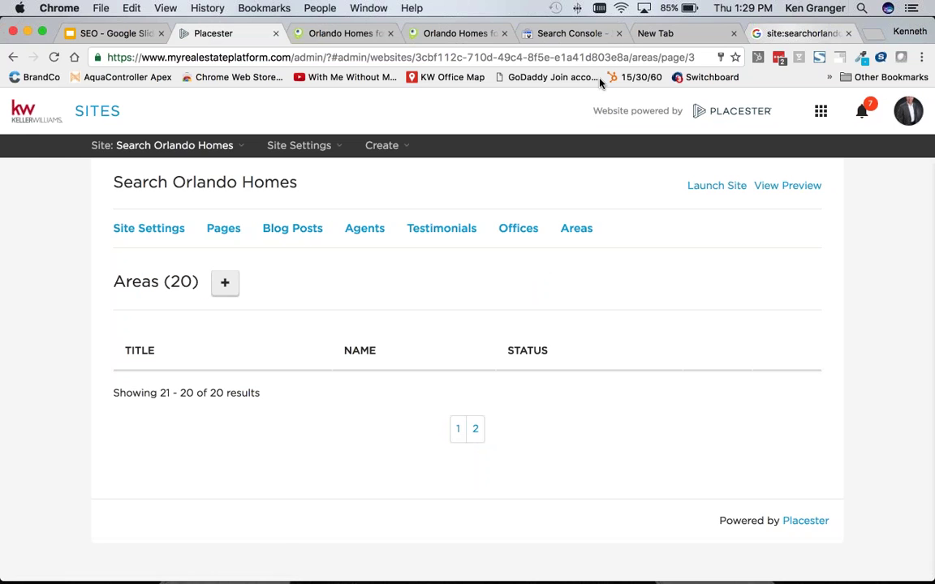
{"action": "left_click", "coordinate": [799, 33]}
{"action": "left_click", "coordinate": [308, 299]}
{"action": "left_click_drag", "start_coordinate": [299, 298], "coordinate": [373, 299]}
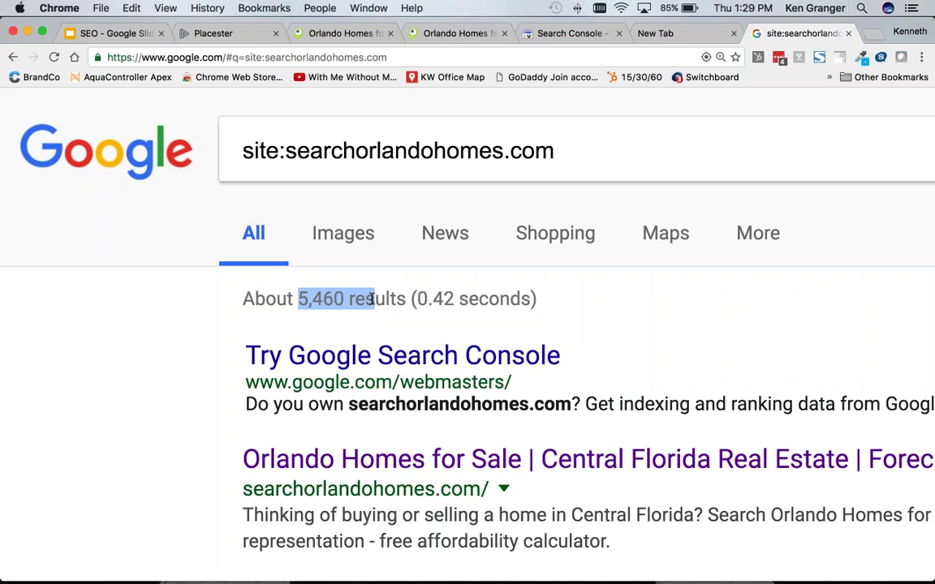
- Open page 6 of the site:searchorlandohomes.com results and highlight its count of about 5,400
{"action": "scroll", "coordinate": [373, 299], "scroll_direction": "down", "scroll_amount": 10}
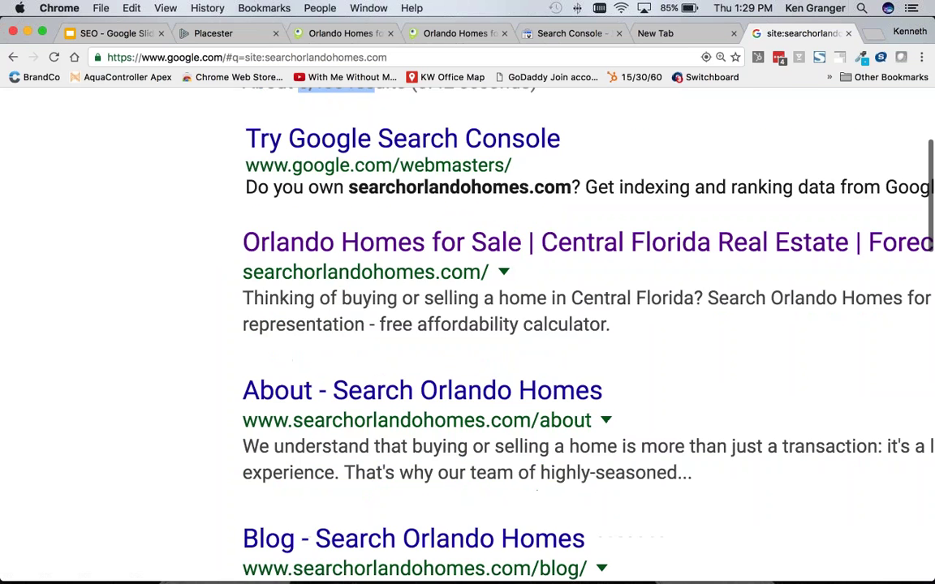
{"action": "scroll", "coordinate": [373, 299], "scroll_direction": "down", "scroll_amount": 8}
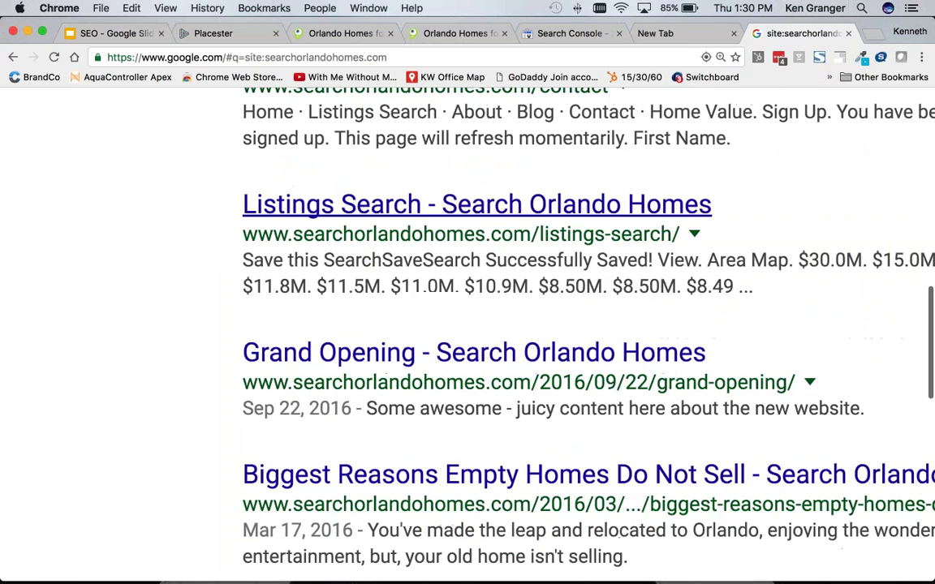
{"action": "scroll", "coordinate": [527, 324], "scroll_direction": "down", "scroll_amount": 7}
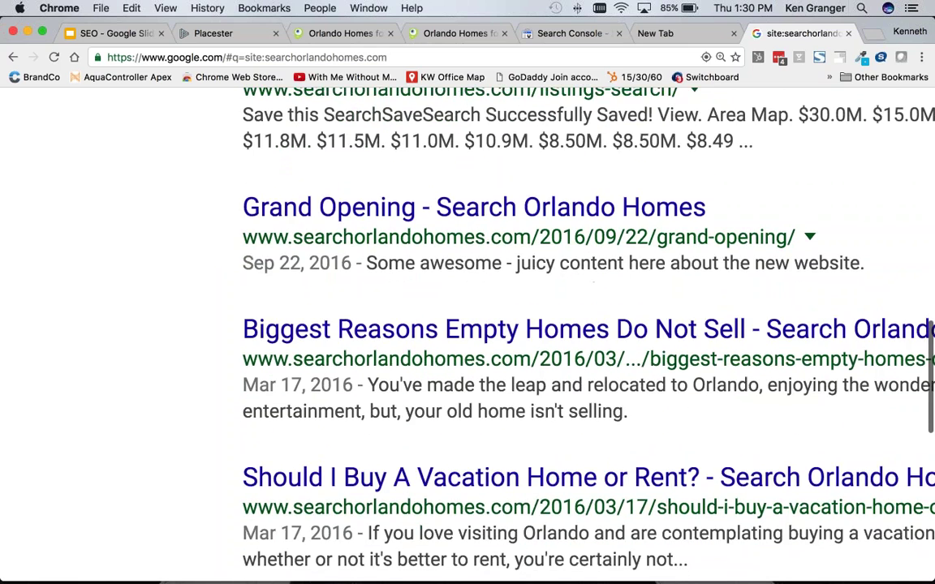
{"action": "scroll", "coordinate": [528, 324], "scroll_direction": "down", "scroll_amount": 6}
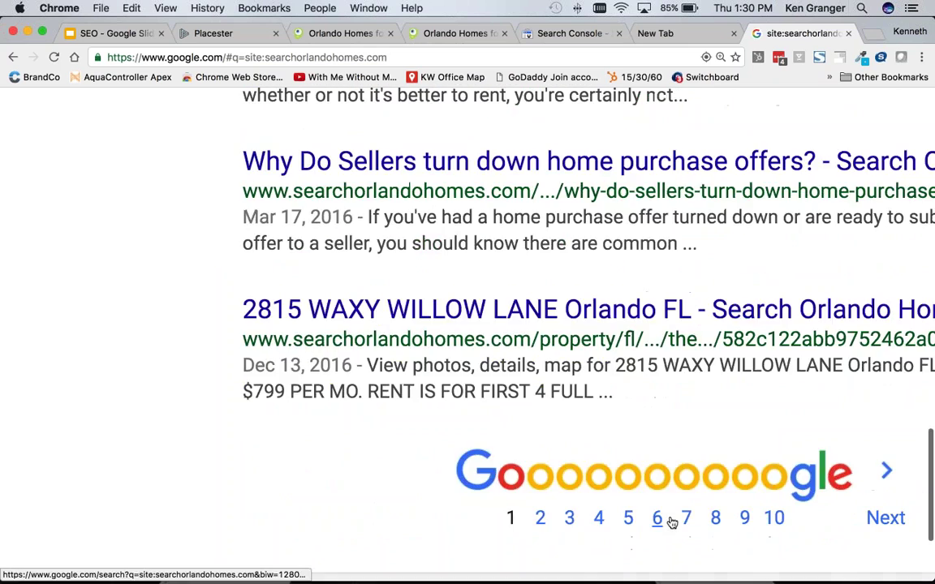
{"action": "left_click", "coordinate": [657, 517]}
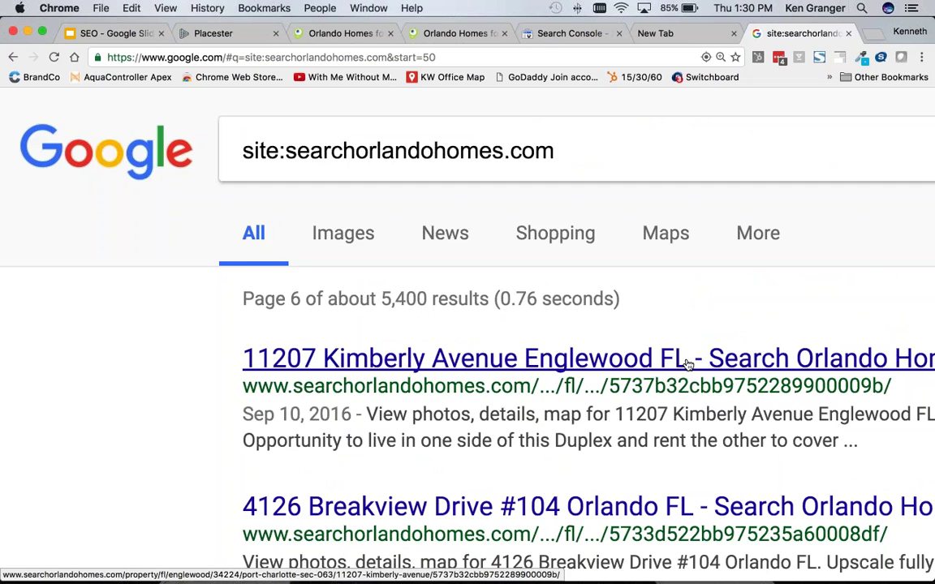
{"action": "scroll", "coordinate": [687, 365], "scroll_direction": "down", "scroll_amount": 3}
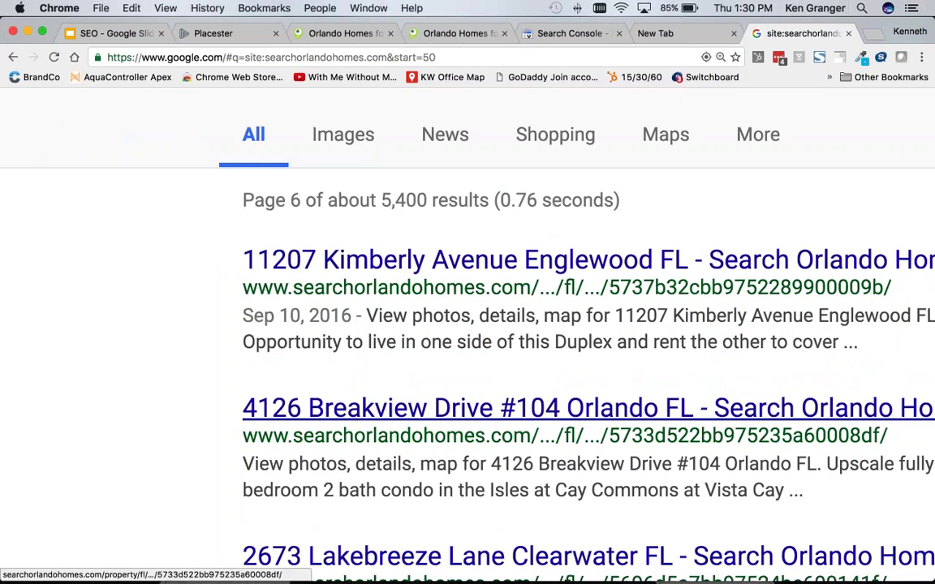
{"action": "scroll", "coordinate": [568, 365], "scroll_direction": "down", "scroll_amount": 10}
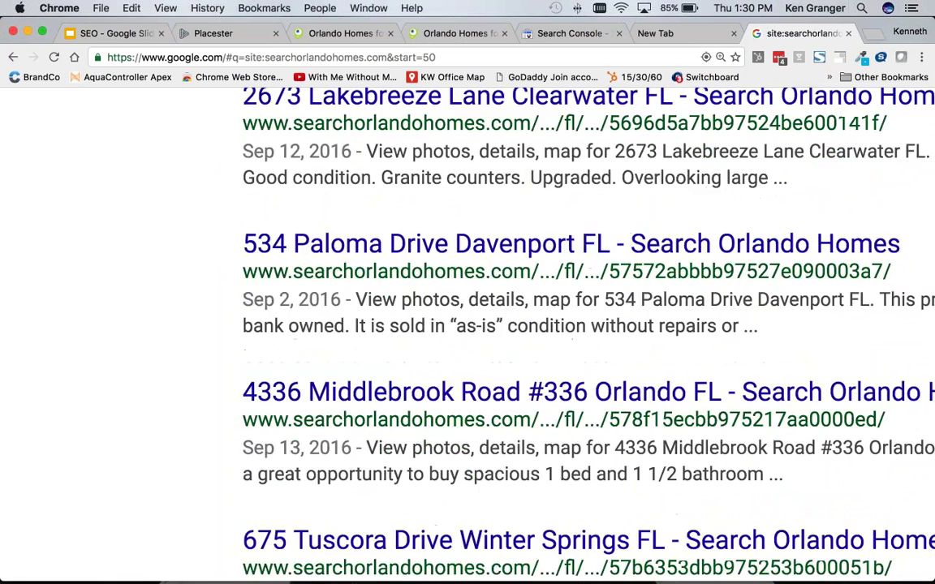
{"action": "scroll", "coordinate": [660, 316], "scroll_direction": "down", "scroll_amount": 2}
{"action": "scroll", "coordinate": [660, 316], "scroll_direction": "up", "scroll_amount": 15}
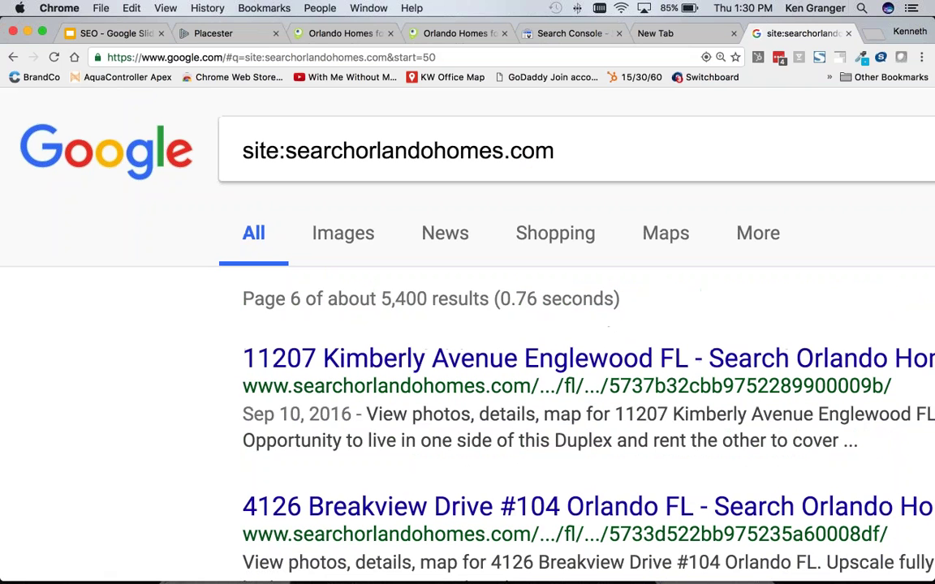
{"action": "left_click_drag", "start_coordinate": [358, 298], "coordinate": [242, 299]}
{"action": "left_click", "coordinate": [603, 298]}
{"action": "left_click_drag", "start_coordinate": [583, 298], "coordinate": [572, 298]}
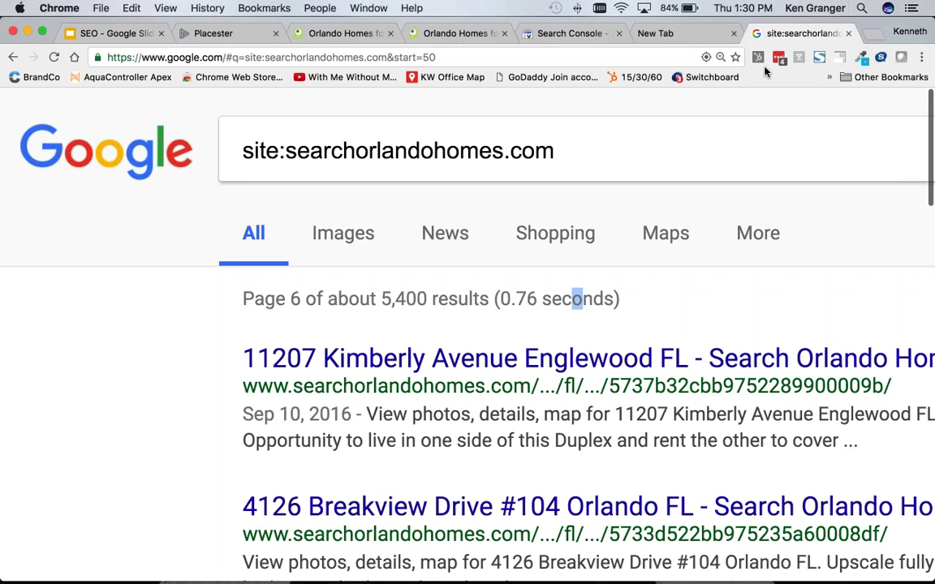
- Replace the site: query with a Google search for 'weber grill'
{"action": "left_click_drag", "start_coordinate": [560, 151], "coordinate": [206, 126]}
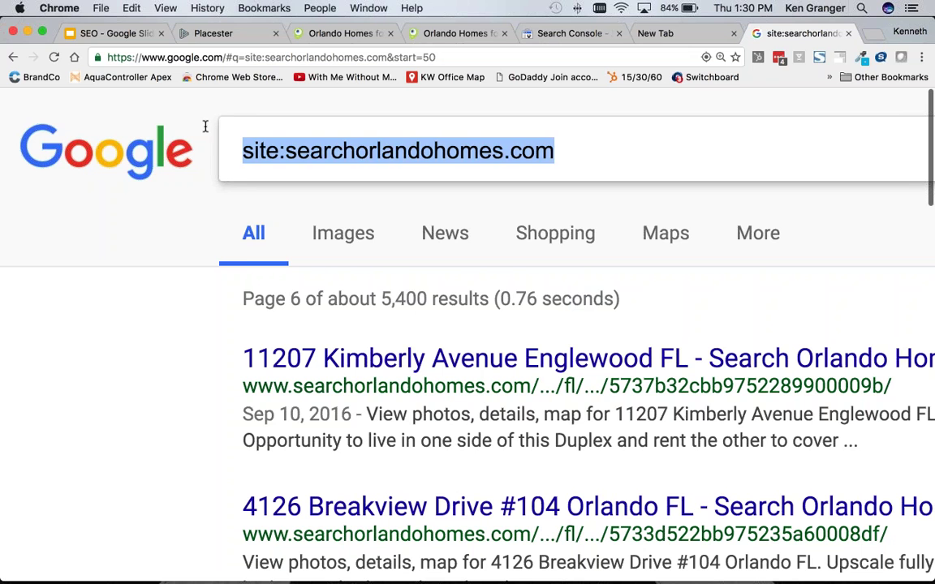
{"action": "type", "text": "webbe"}
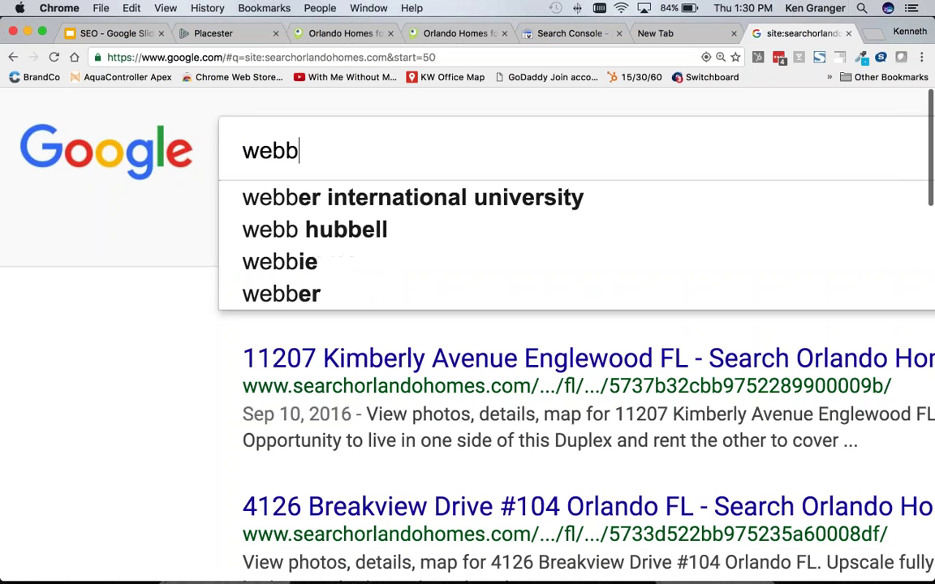
{"action": "key", "text": "BackSpace"}
{"action": "key", "text": "BackSpace"}
{"action": "type", "text": "er grill"}
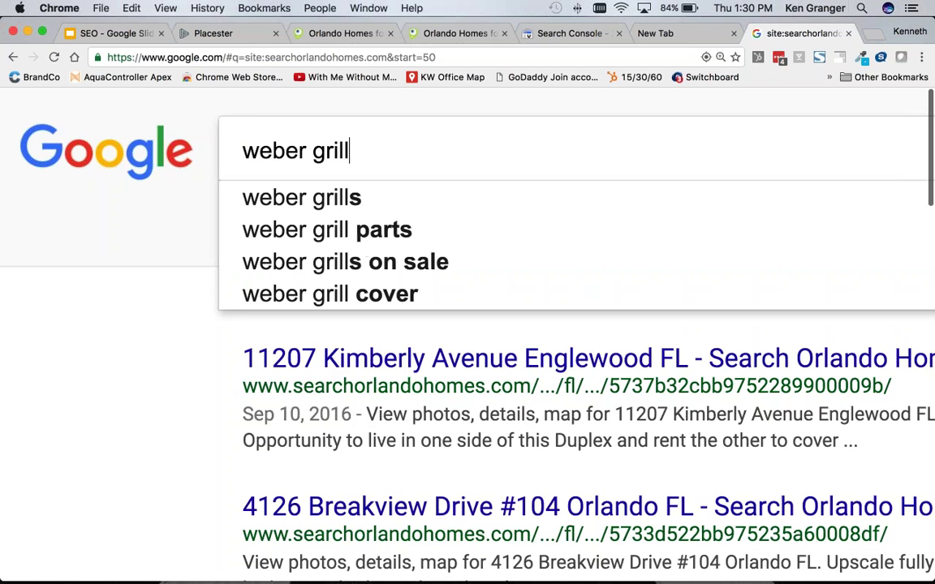
{"action": "key", "text": "Return"}
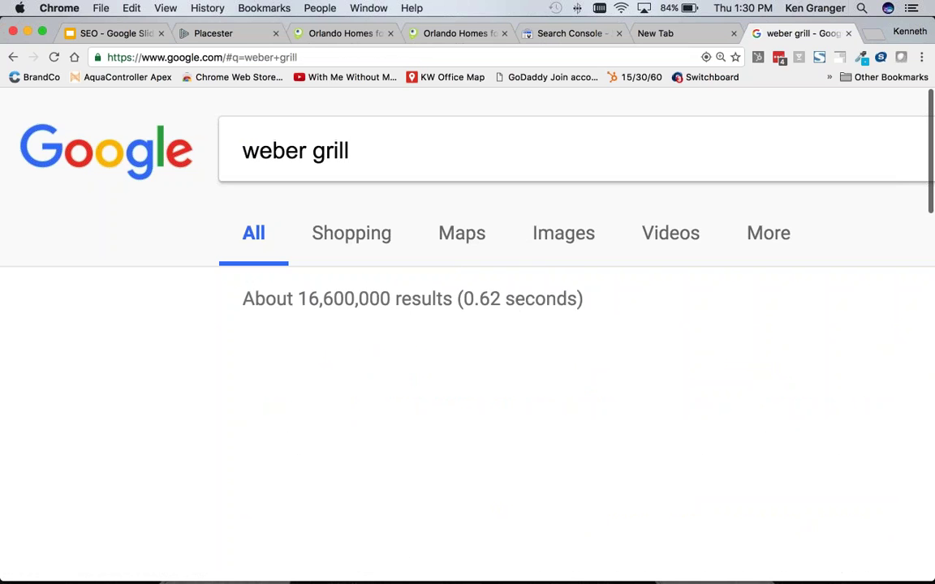
- Visit the Amazon Weber kettle grill result and come back to the weber grill results
{"action": "scroll", "coordinate": [516, 296], "scroll_direction": "down", "scroll_amount": 10}
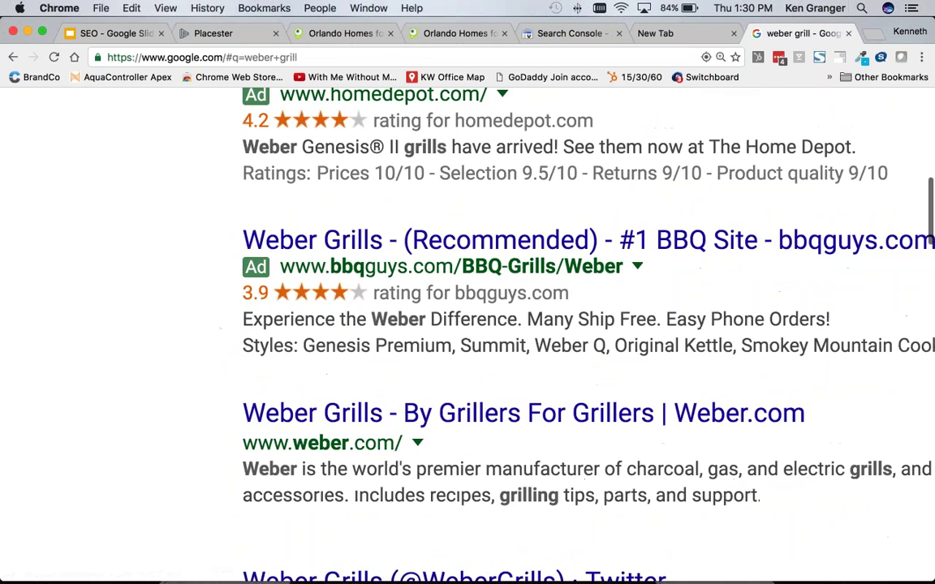
{"action": "scroll", "coordinate": [516, 296], "scroll_direction": "down", "scroll_amount": 10}
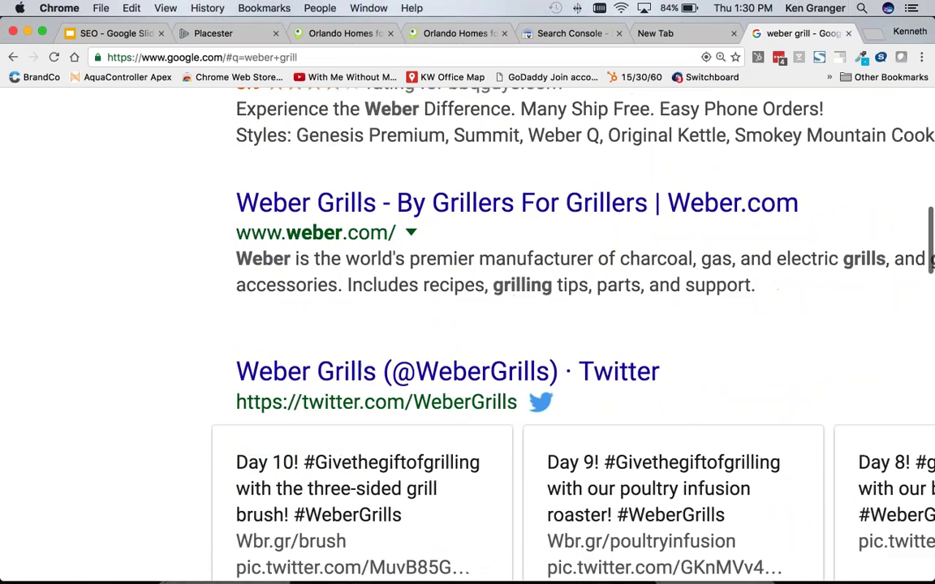
{"action": "scroll", "coordinate": [516, 302], "scroll_direction": "down", "scroll_amount": 5}
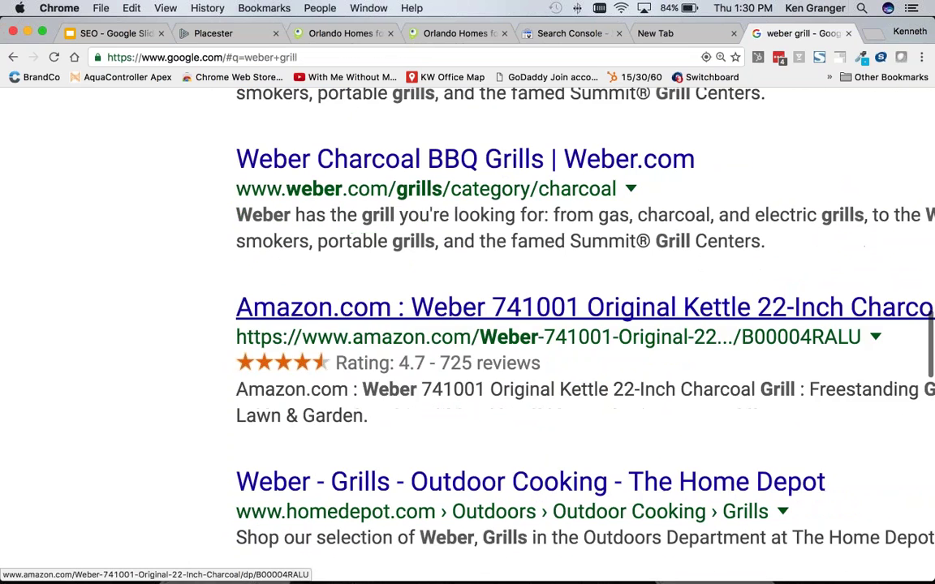
{"action": "scroll", "coordinate": [515, 303], "scroll_direction": "right", "scroll_amount": 2}
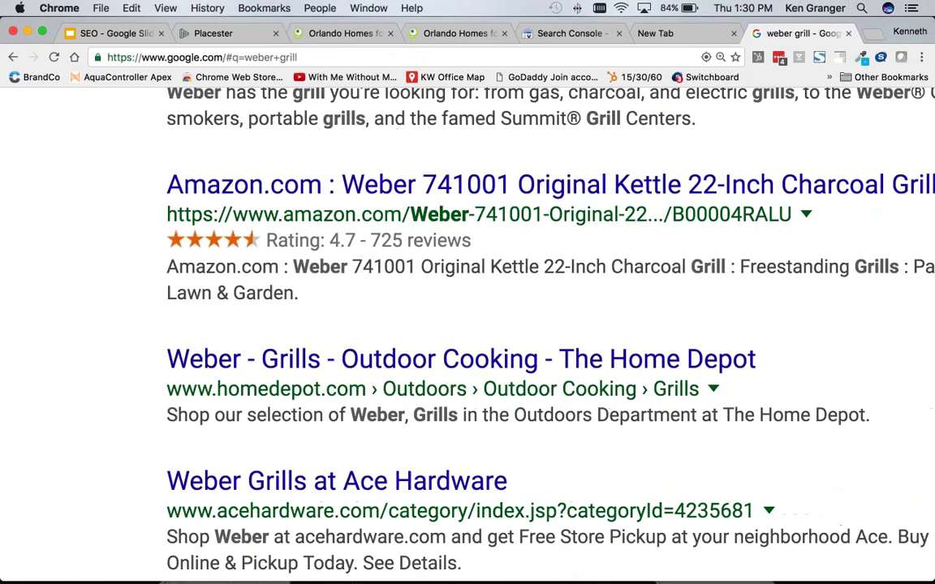
{"action": "left_click", "coordinate": [370, 195]}
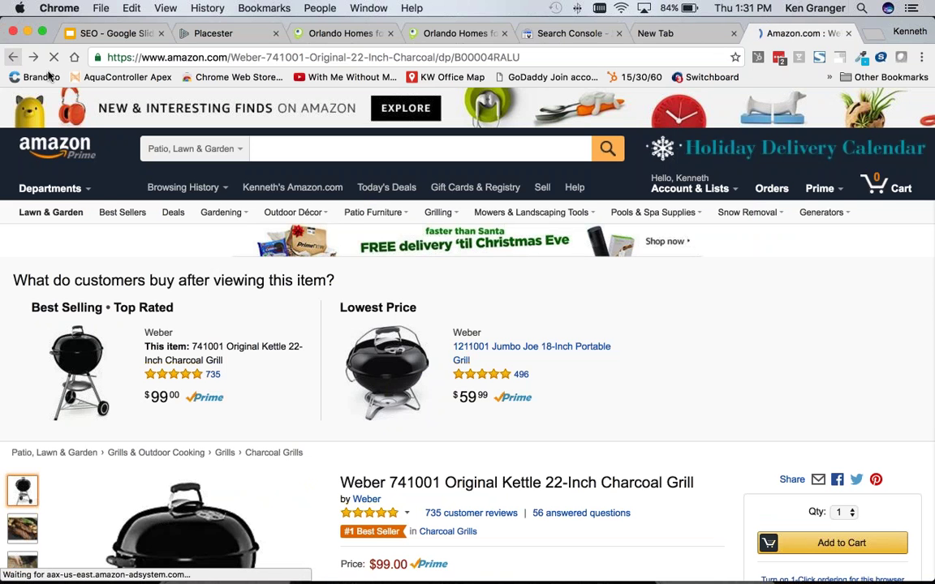
{"action": "left_click", "coordinate": [13, 56]}
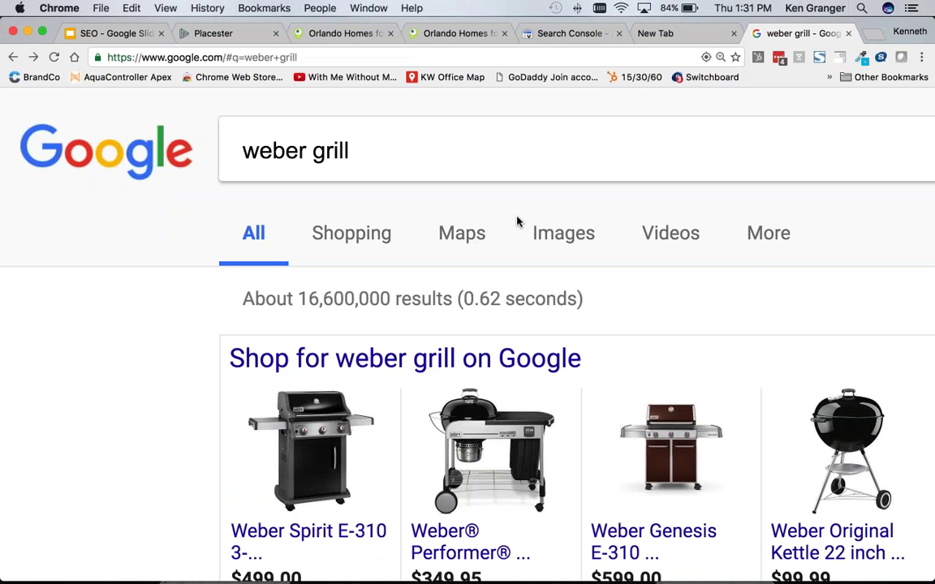
- Show slide 9, It's All About Content, in the SEO slides, then return to Placester's Areas list
{"action": "left_click", "coordinate": [242, 35]}
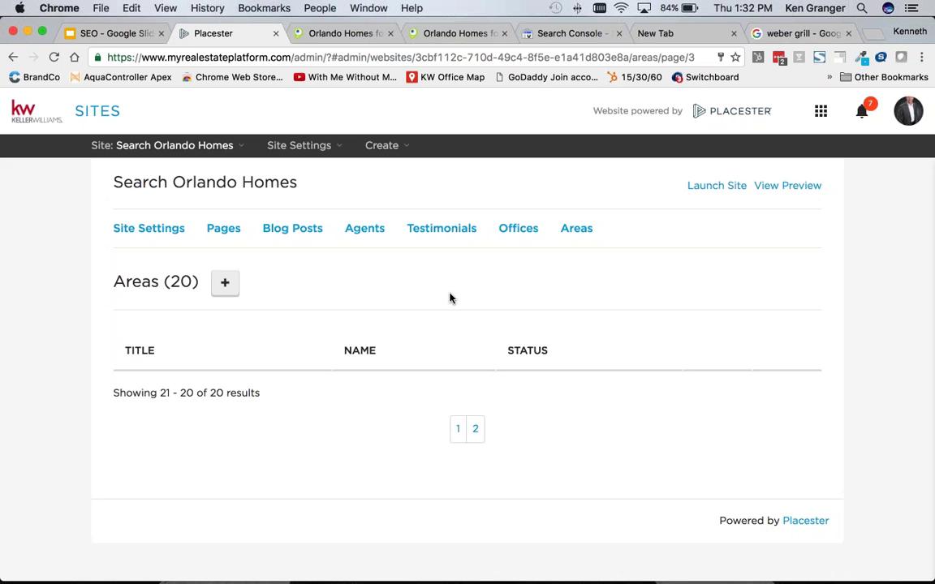
{"action": "left_click", "coordinate": [94, 32]}
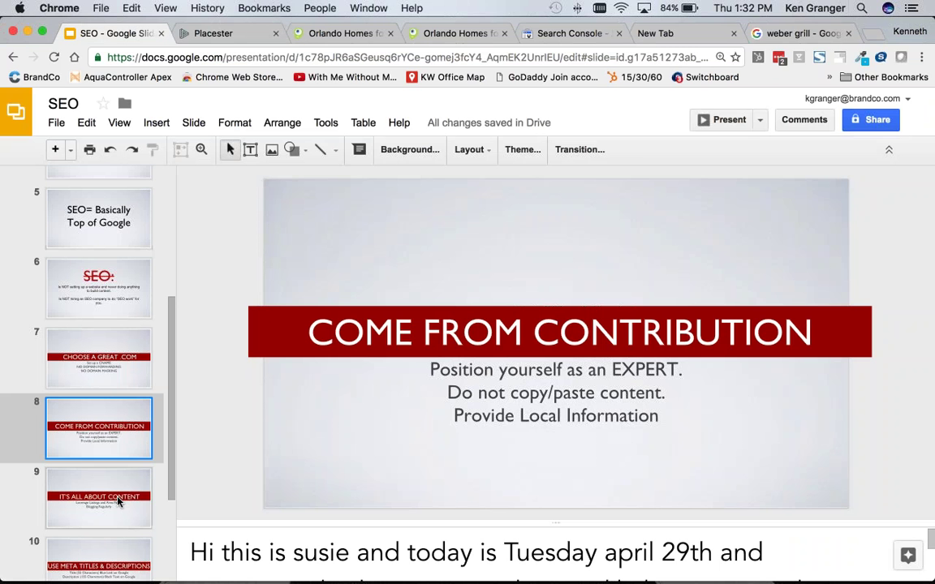
{"action": "left_click", "coordinate": [126, 499]}
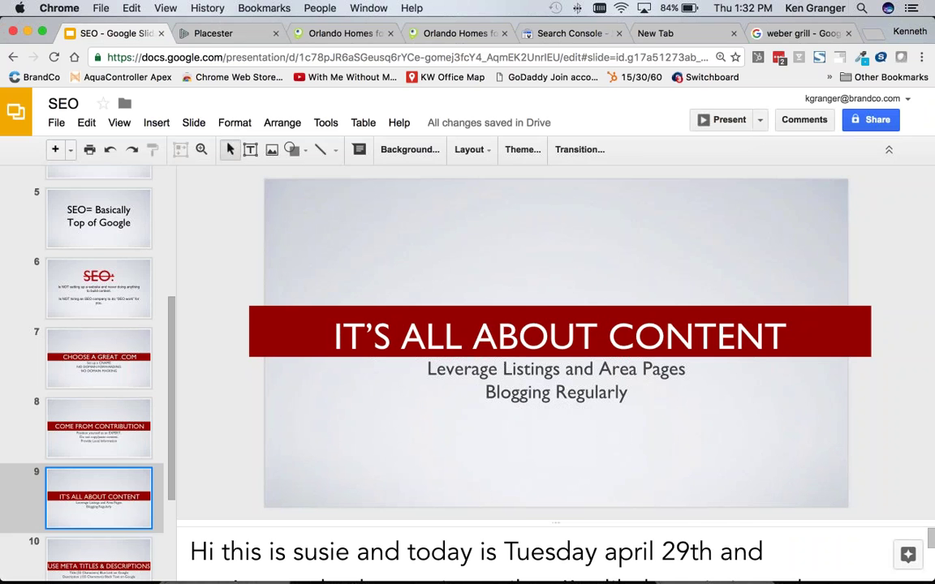
{"action": "left_click", "coordinate": [221, 34]}
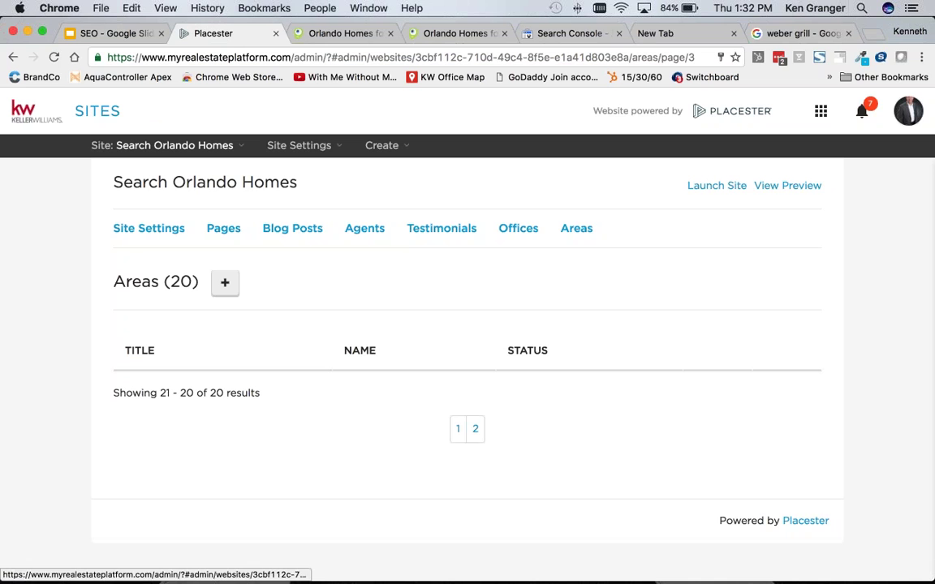
- Open the Blog Posts list and scroll through all 8 posts with their draft or published status
{"action": "left_click", "coordinate": [283, 231]}
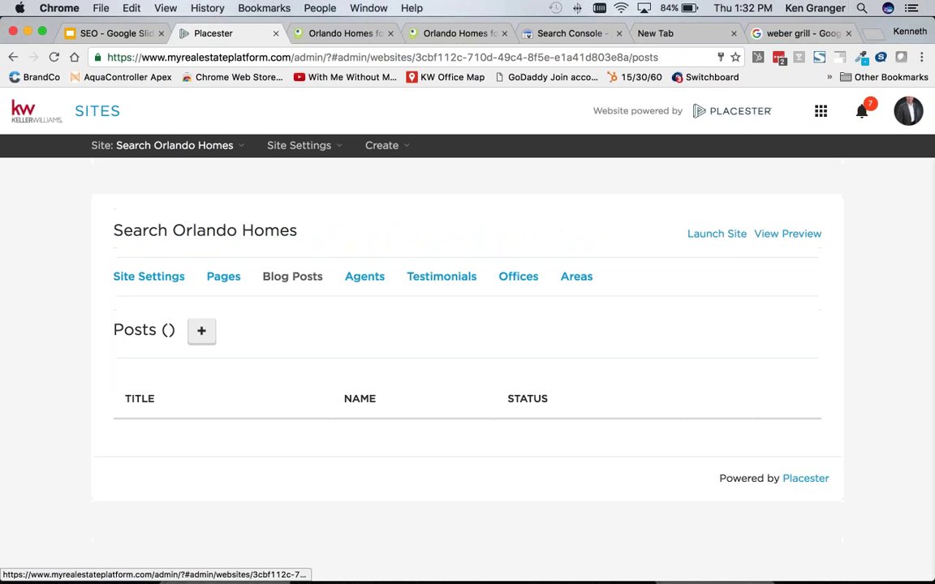
{"action": "scroll", "coordinate": [459, 330], "scroll_direction": "down", "scroll_amount": 3}
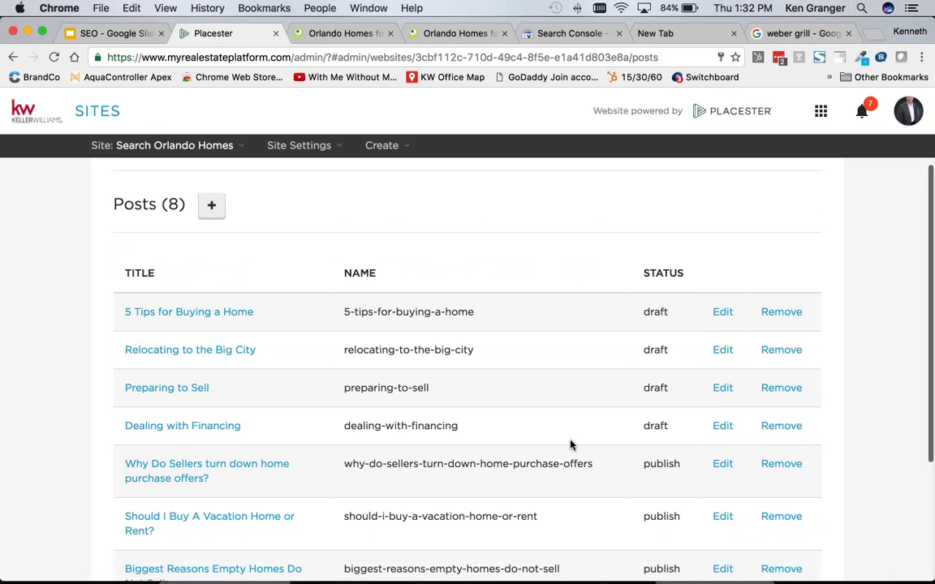
{"action": "scroll", "coordinate": [567, 386], "scroll_direction": "down", "scroll_amount": 3}
{"action": "scroll", "coordinate": [467, 357], "scroll_direction": "up", "scroll_amount": 4}
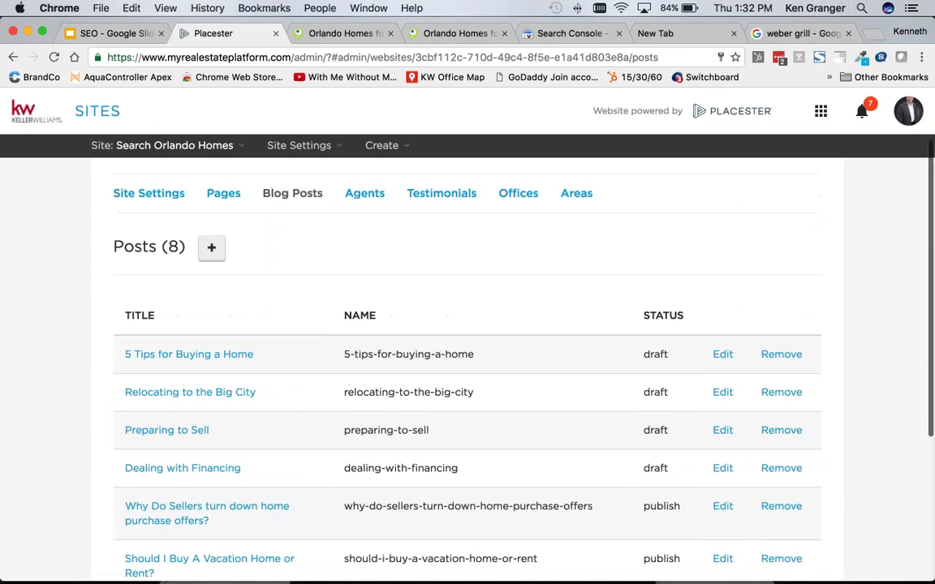
{"action": "scroll", "coordinate": [555, 432], "scroll_direction": "up", "scroll_amount": 2}
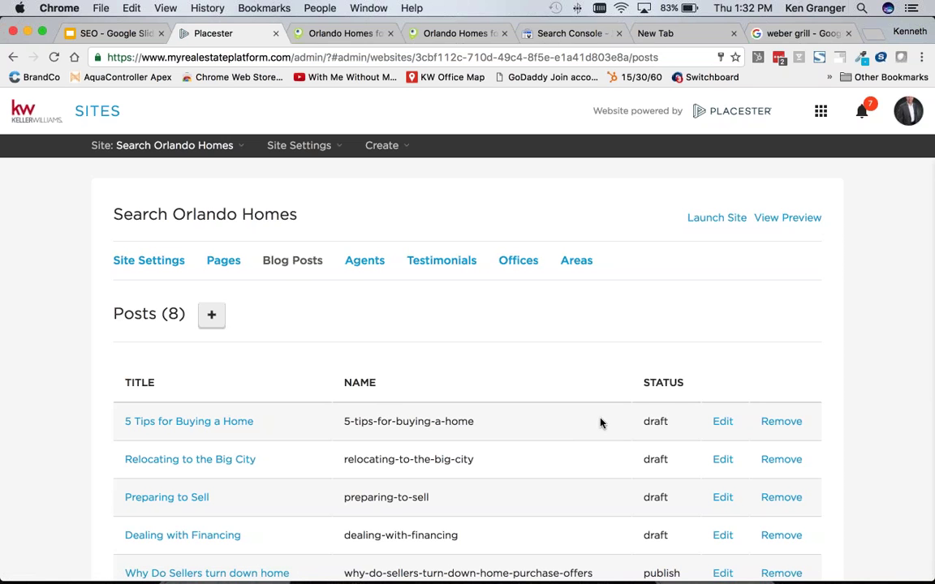
{"action": "scroll", "coordinate": [578, 465], "scroll_direction": "down", "scroll_amount": 2}
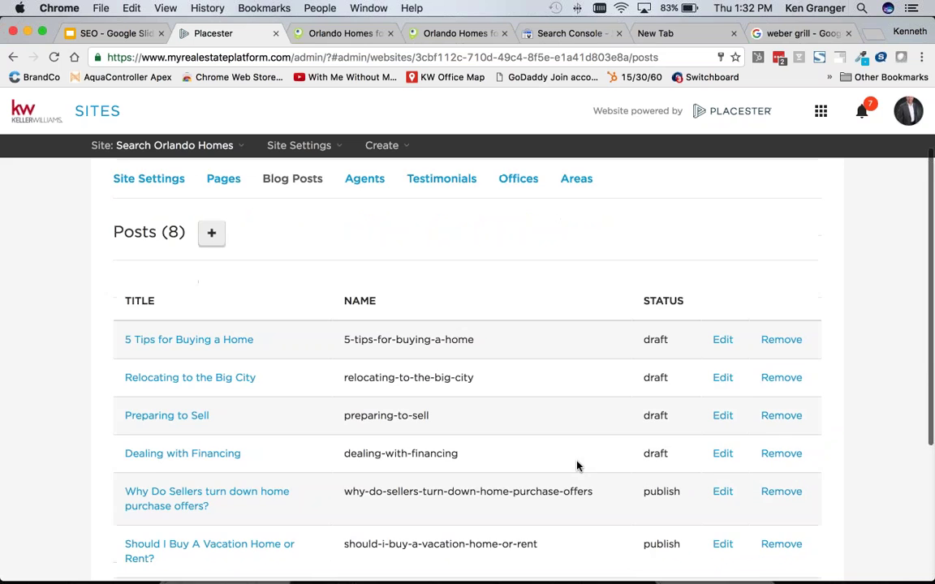
{"action": "scroll", "coordinate": [578, 465], "scroll_direction": "down", "scroll_amount": 2}
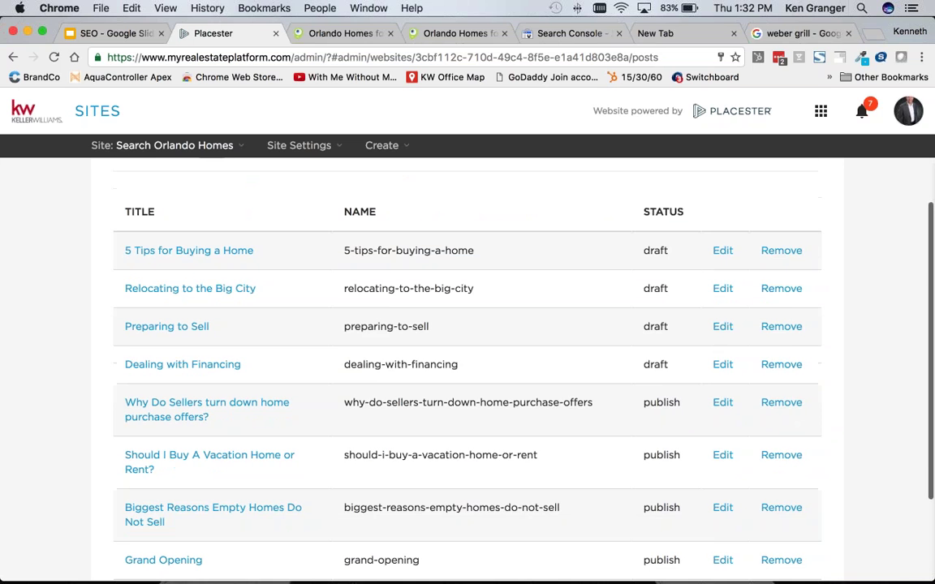
{"action": "scroll", "coordinate": [282, 482], "scroll_direction": "down", "scroll_amount": 1}
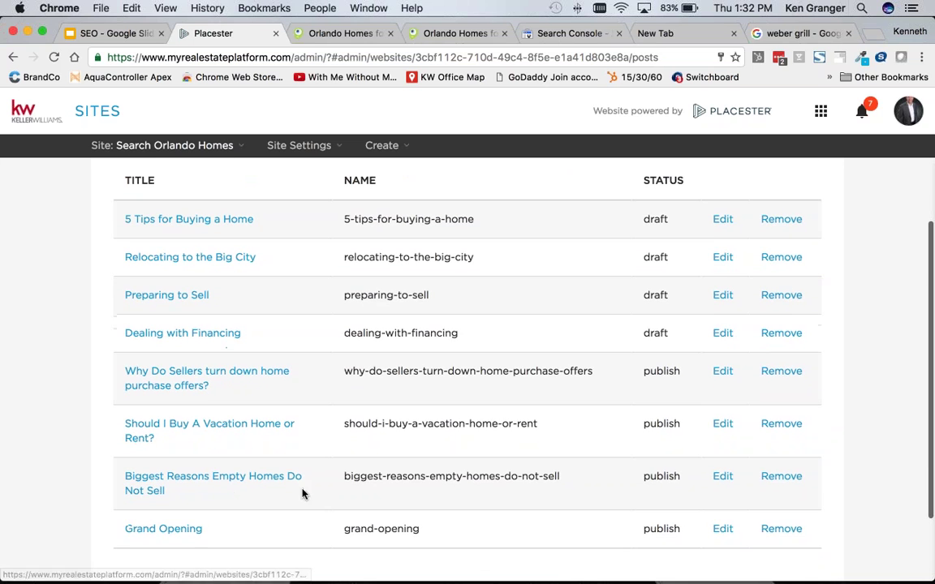
- Open 'Biggest Reasons Empty Homes Do Not Sell', highlight its slug, read the body, then go back
{"action": "left_click", "coordinate": [217, 487]}
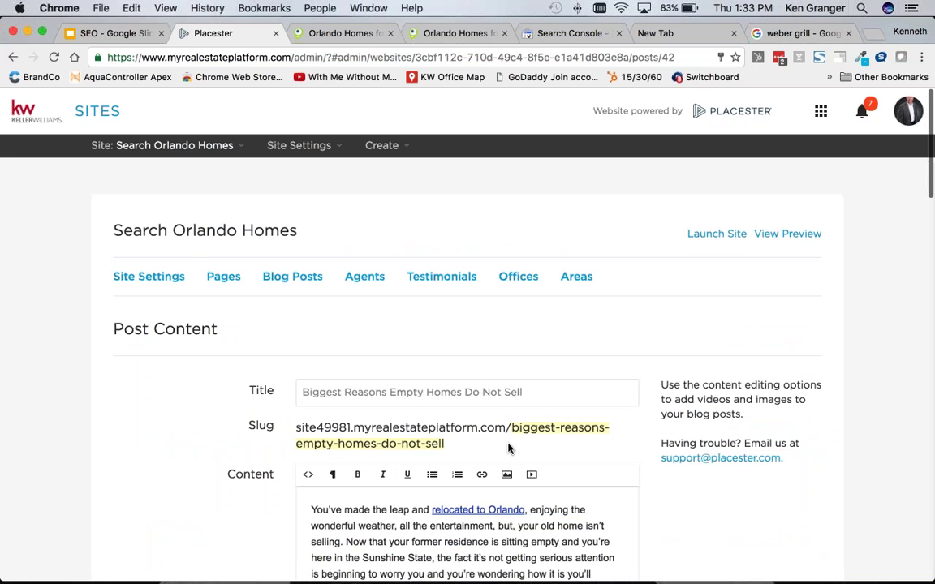
{"action": "left_click_drag", "start_coordinate": [487, 428], "coordinate": [550, 441]}
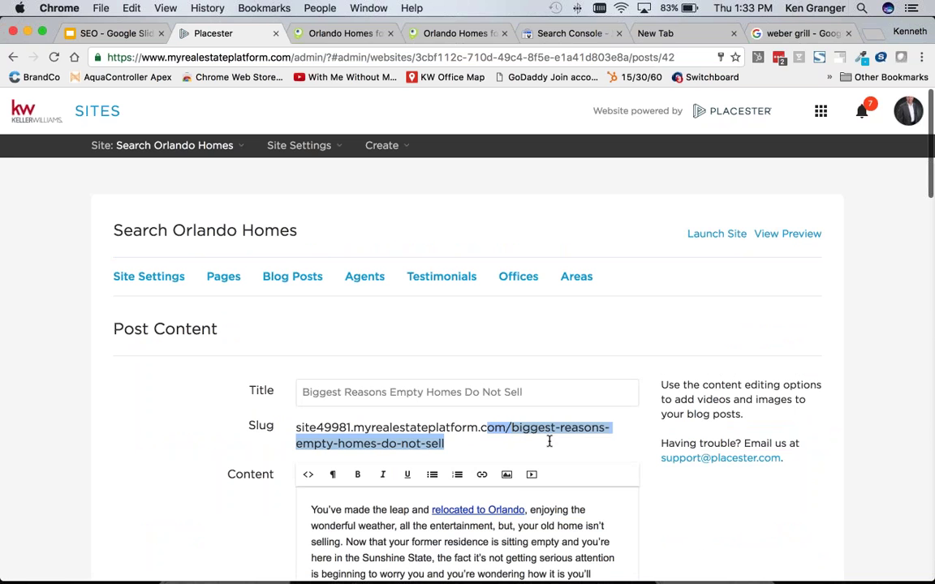
{"action": "scroll", "coordinate": [578, 446], "scroll_direction": "down", "scroll_amount": 2}
{"action": "scroll", "coordinate": [578, 446], "scroll_direction": "down", "scroll_amount": 10}
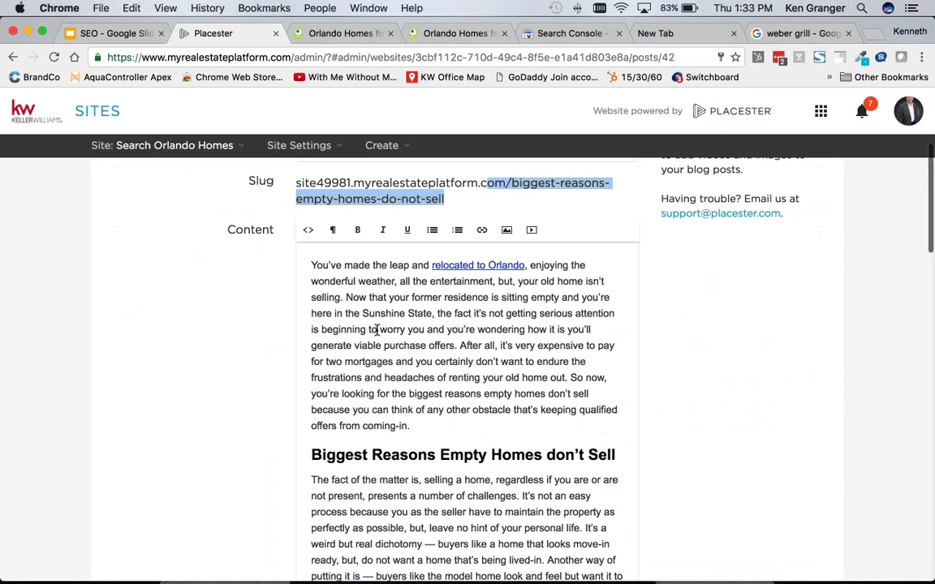
{"action": "scroll", "coordinate": [488, 436], "scroll_direction": "down", "scroll_amount": 6}
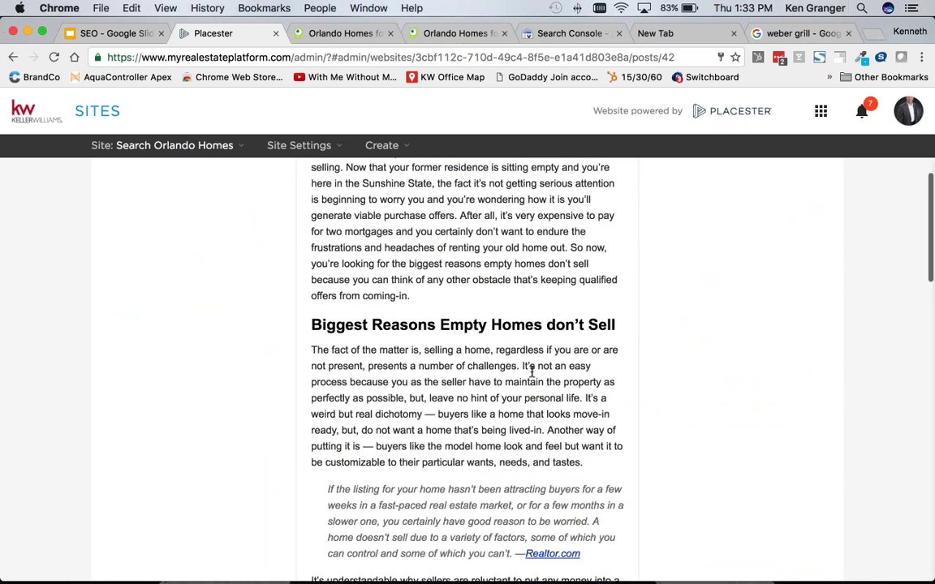
{"action": "scroll", "coordinate": [413, 277], "scroll_direction": "down", "scroll_amount": 5}
{"action": "scroll", "coordinate": [457, 373], "scroll_direction": "down", "scroll_amount": 20}
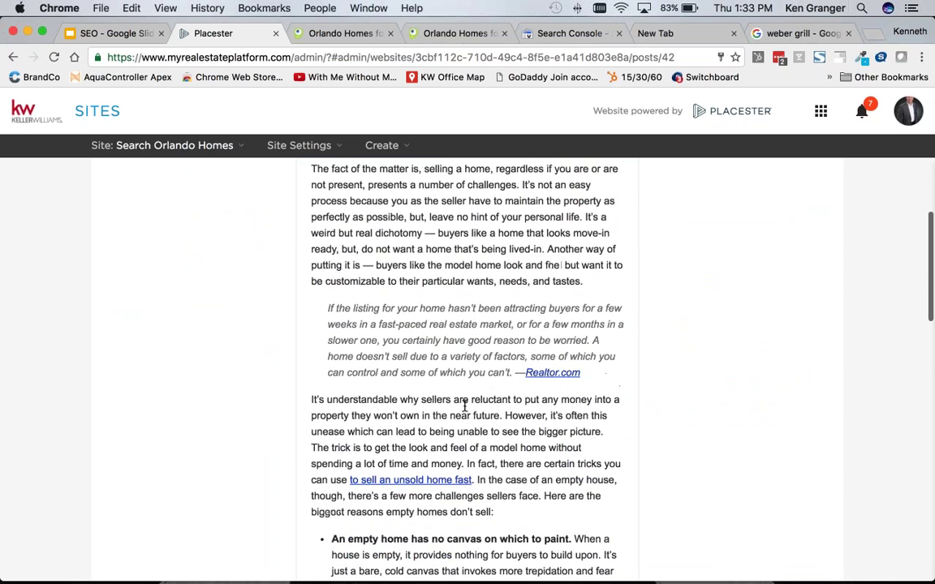
{"action": "scroll", "coordinate": [477, 403], "scroll_direction": "down", "scroll_amount": 17}
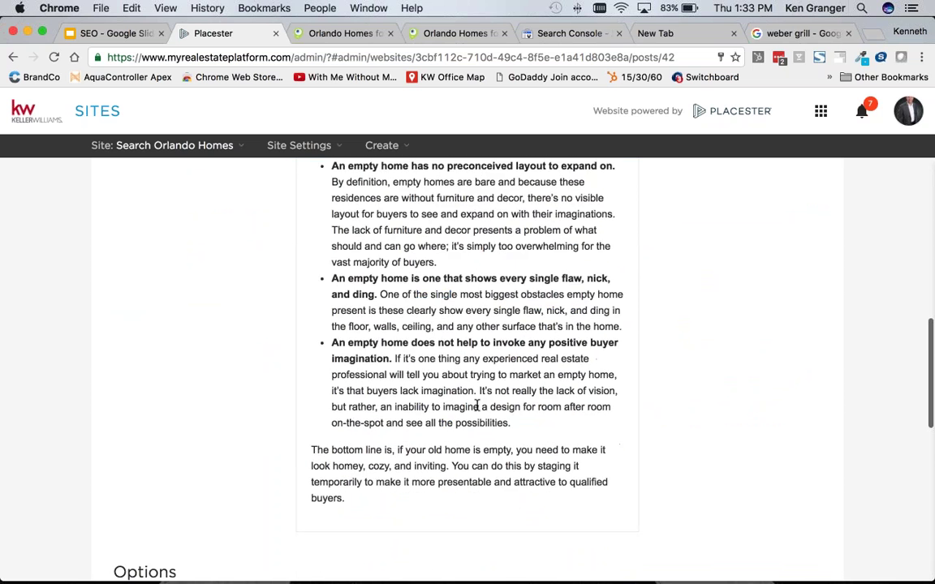
{"action": "scroll", "coordinate": [476, 404], "scroll_direction": "up", "scroll_amount": 14}
{"action": "scroll", "coordinate": [477, 404], "scroll_direction": "up", "scroll_amount": 20}
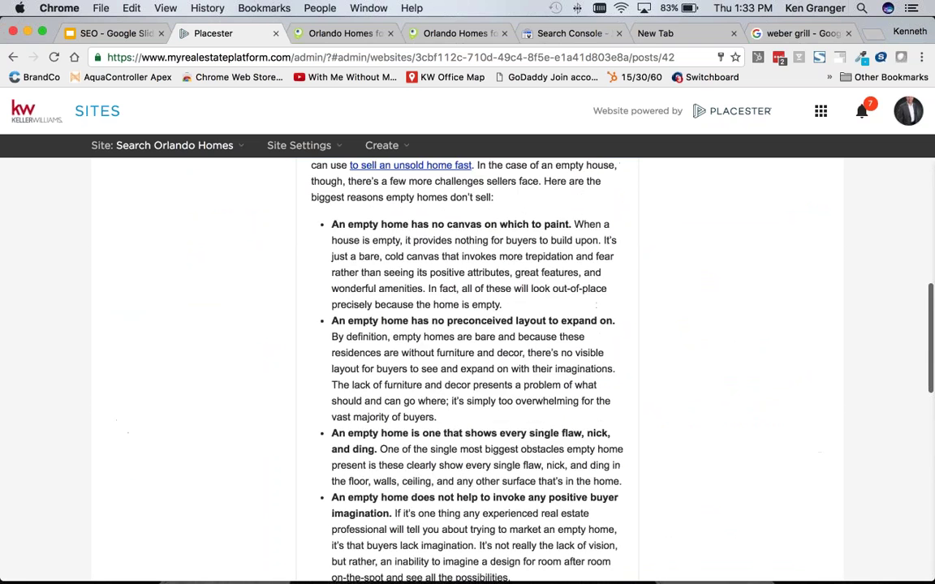
{"action": "scroll", "coordinate": [477, 404], "scroll_direction": "up", "scroll_amount": 10}
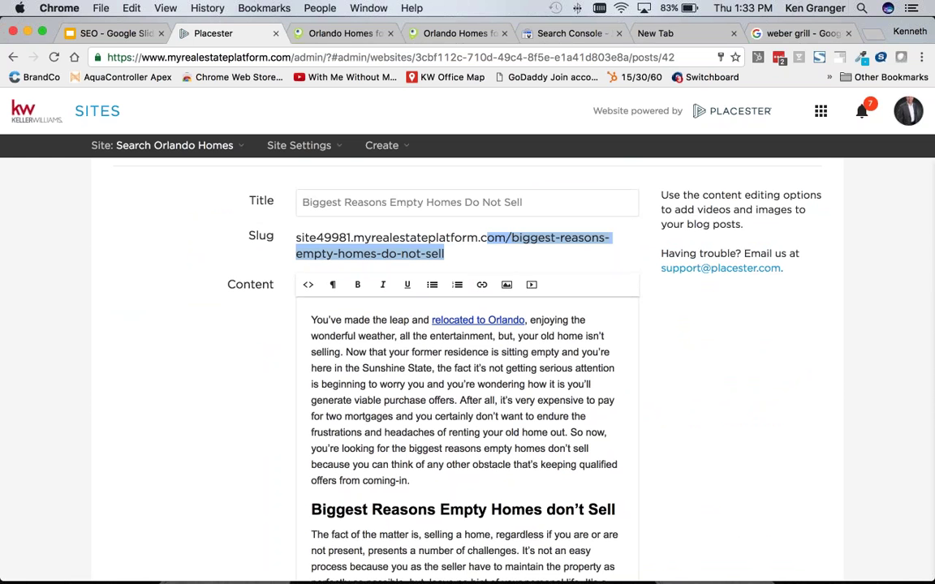
{"action": "left_click", "coordinate": [12, 57]}
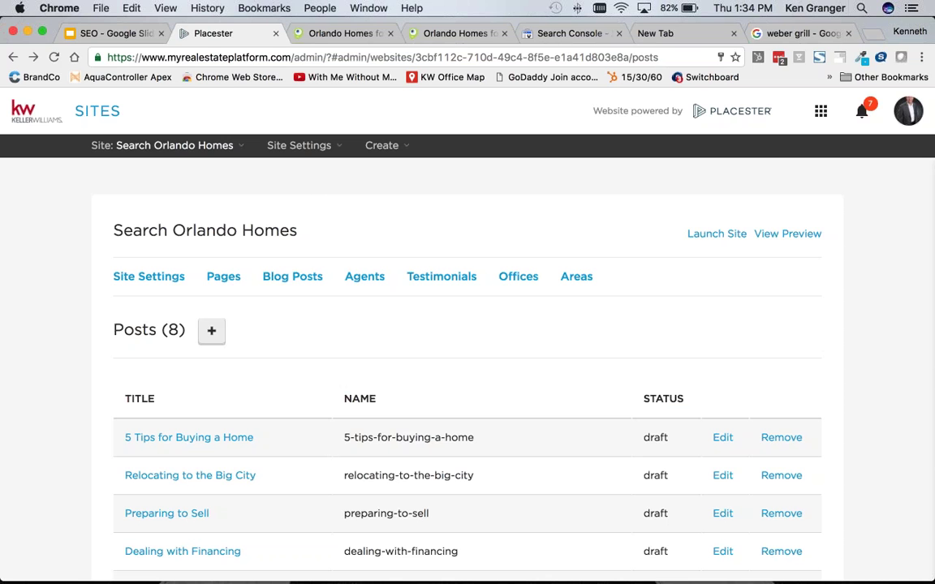
- Bring the SEO slide deck back into view
{"action": "left_click", "coordinate": [109, 33]}
- Advance the SEO deck, then show slide 9, IT'S ALL ABOUT CONTENT
{"action": "key", "text": "Down"}
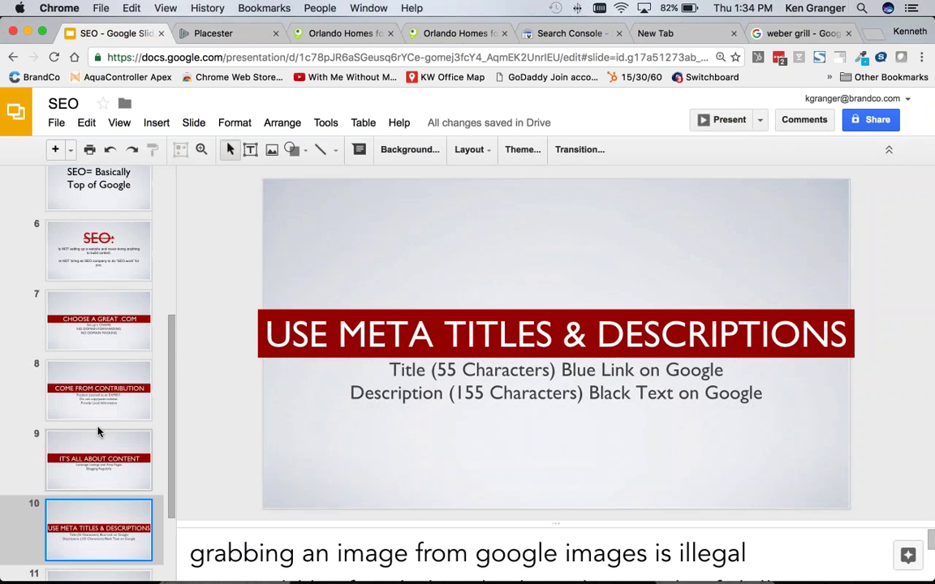
{"action": "left_click", "coordinate": [112, 471]}
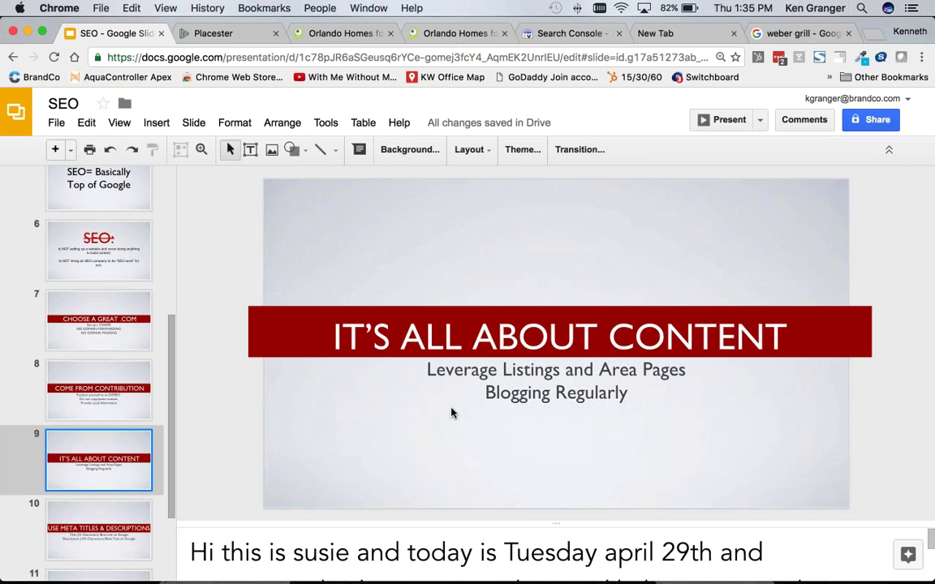
- Start a new blank blog post in Placester
{"action": "left_click", "coordinate": [213, 33]}
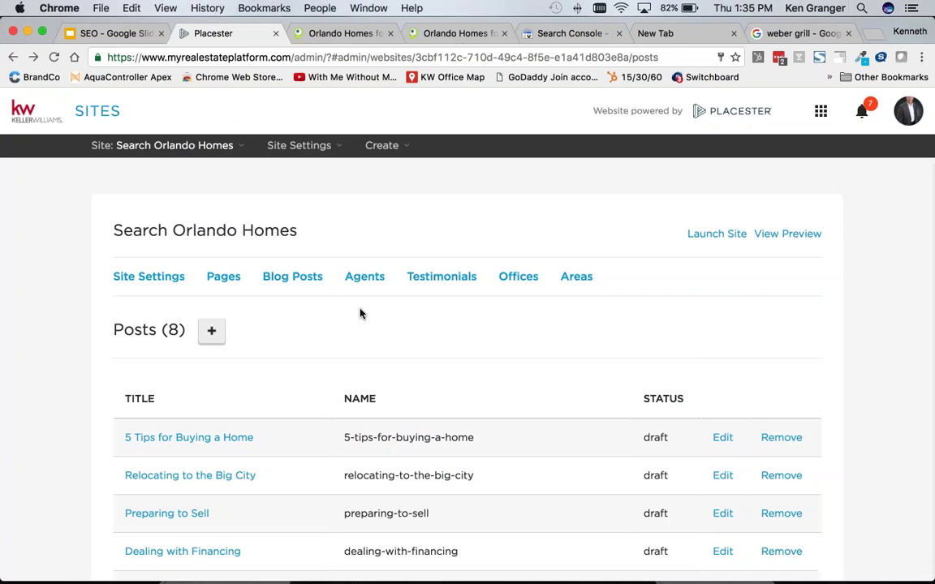
{"action": "left_click", "coordinate": [208, 329]}
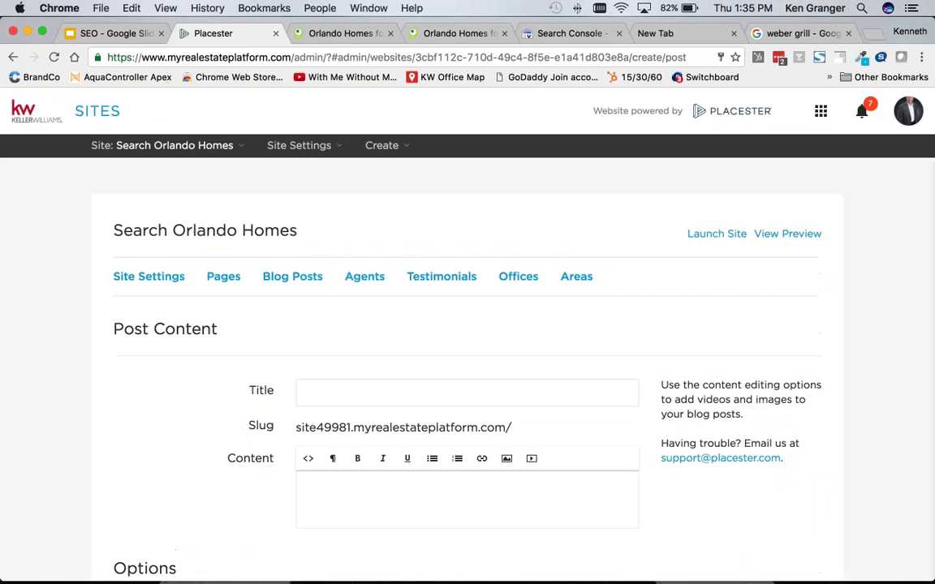
{"action": "scroll", "coordinate": [404, 360], "scroll_direction": "down", "scroll_amount": 3}
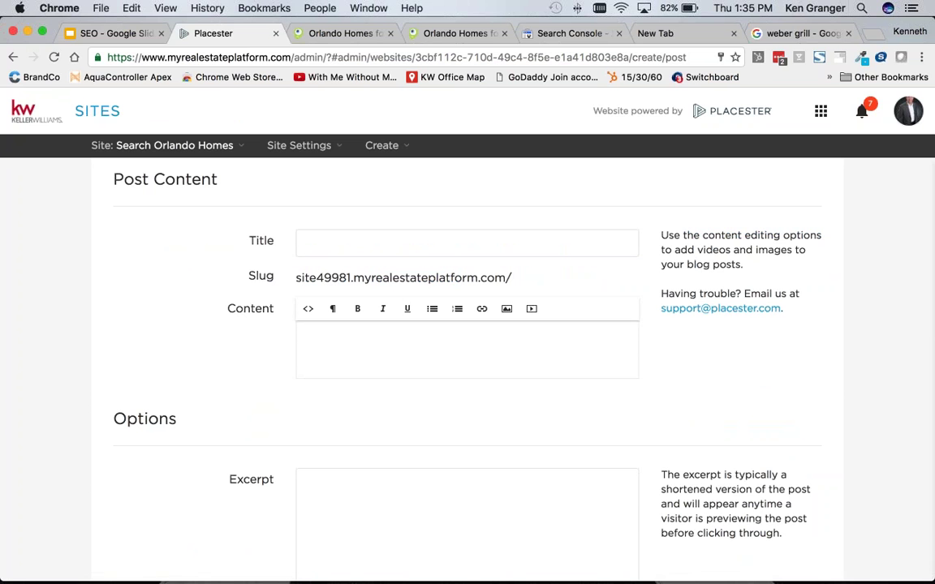
- Review the USE META TITLES & DESCRIPTIONS slide in the SEO deck
{"action": "left_click", "coordinate": [114, 34]}
{"action": "scroll", "coordinate": [157, 323], "scroll_direction": "down", "scroll_amount": 3}
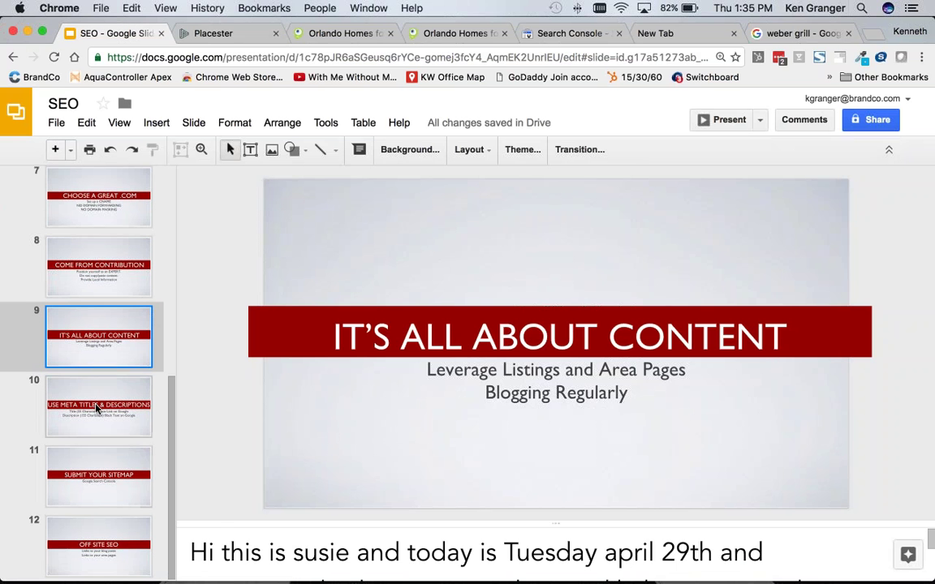
{"action": "left_click", "coordinate": [124, 412]}
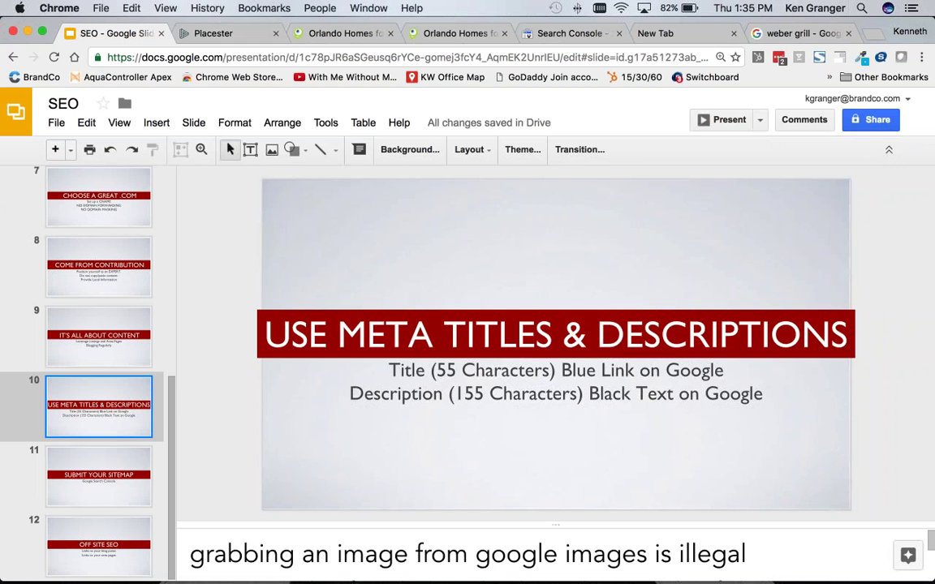
{"action": "key", "text": "Down"}
{"action": "key", "text": "Up"}
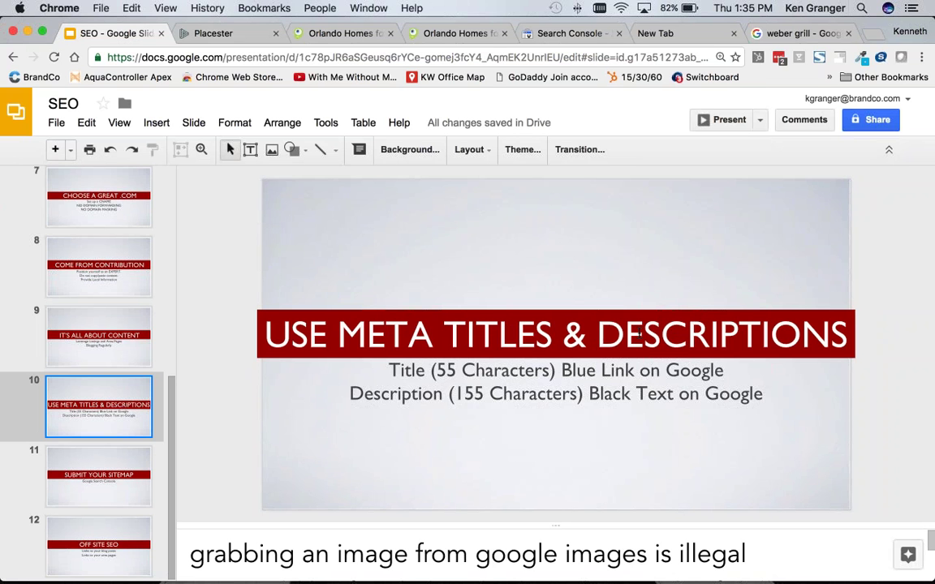
- Return to Placester and open the list of the site's area pages
{"action": "left_click", "coordinate": [223, 36]}
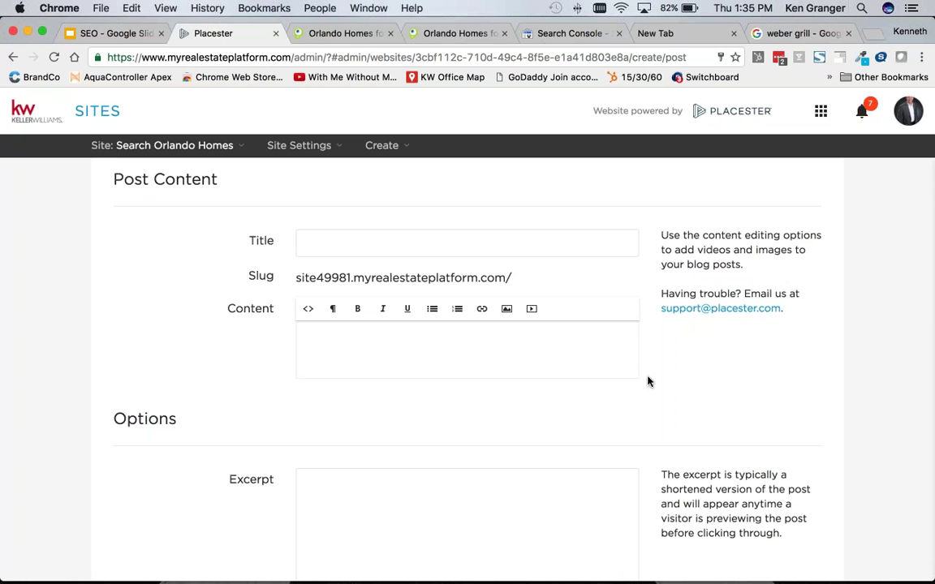
{"action": "scroll", "coordinate": [654, 383], "scroll_direction": "up", "scroll_amount": 3}
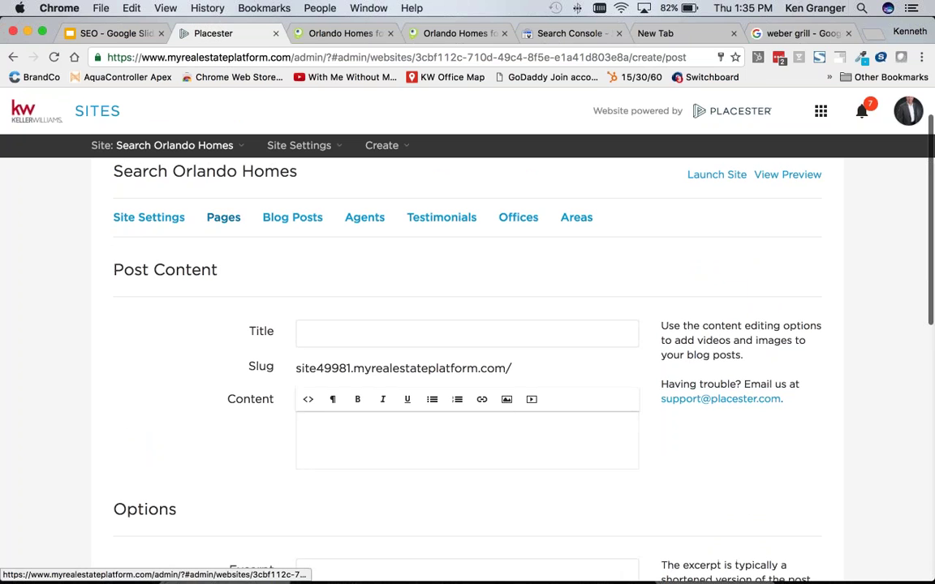
{"action": "left_click", "coordinate": [576, 217]}
{"action": "scroll", "coordinate": [552, 343], "scroll_direction": "down", "scroll_amount": 3}
{"action": "left_click", "coordinate": [644, 344]}
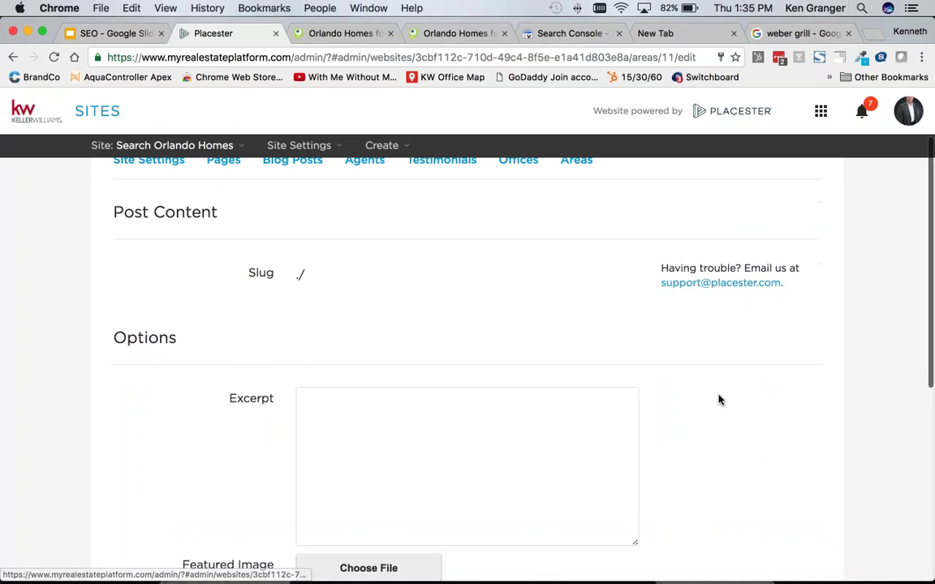
{"action": "scroll", "coordinate": [603, 316], "scroll_direction": "down", "scroll_amount": 3}
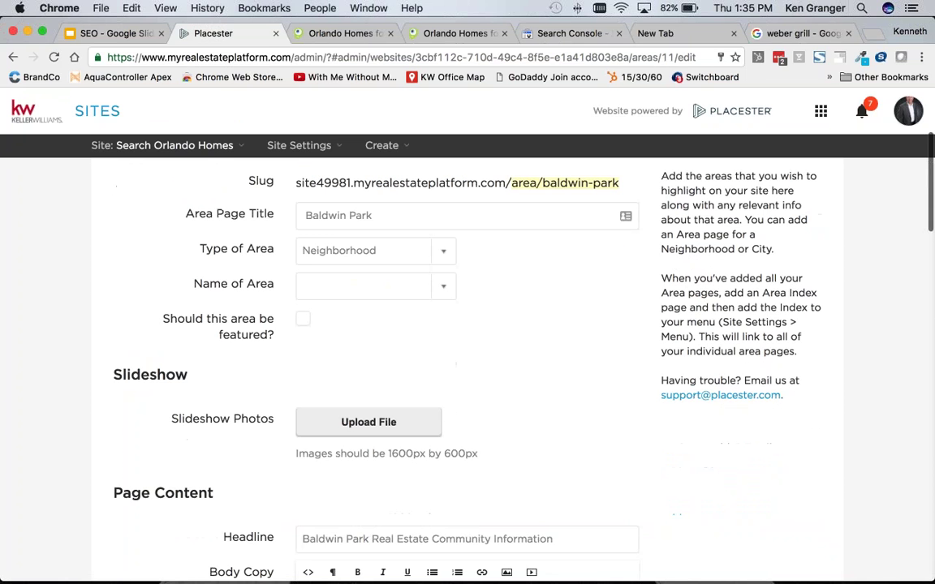
{"action": "scroll", "coordinate": [501, 292], "scroll_direction": "down", "scroll_amount": 6}
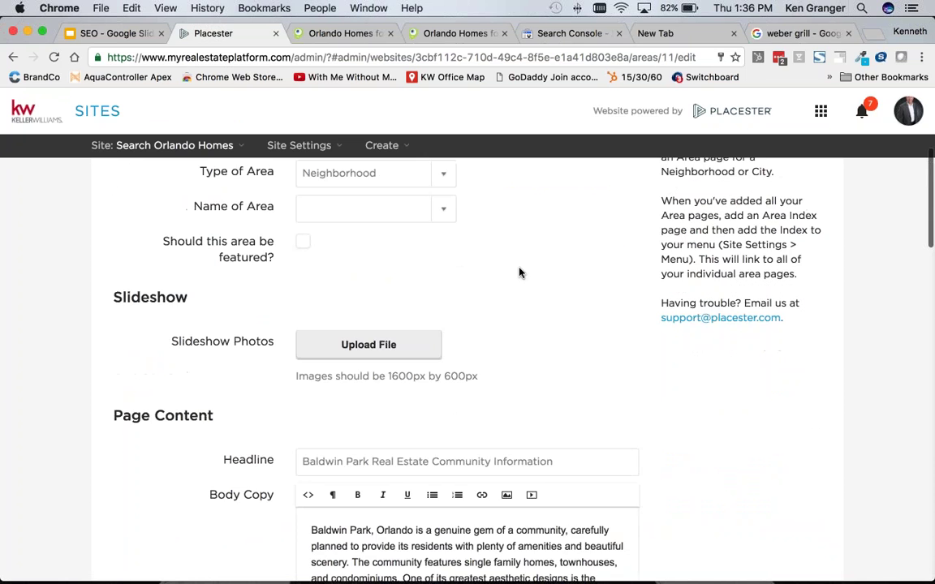
{"action": "scroll", "coordinate": [467, 284], "scroll_direction": "down", "scroll_amount": 7}
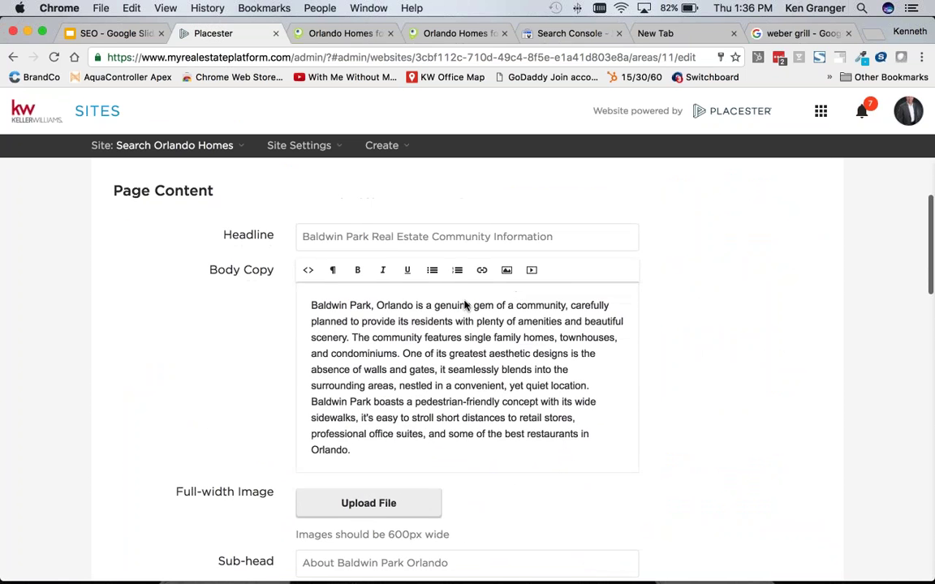
{"action": "scroll", "coordinate": [567, 320], "scroll_direction": "down", "scroll_amount": 20}
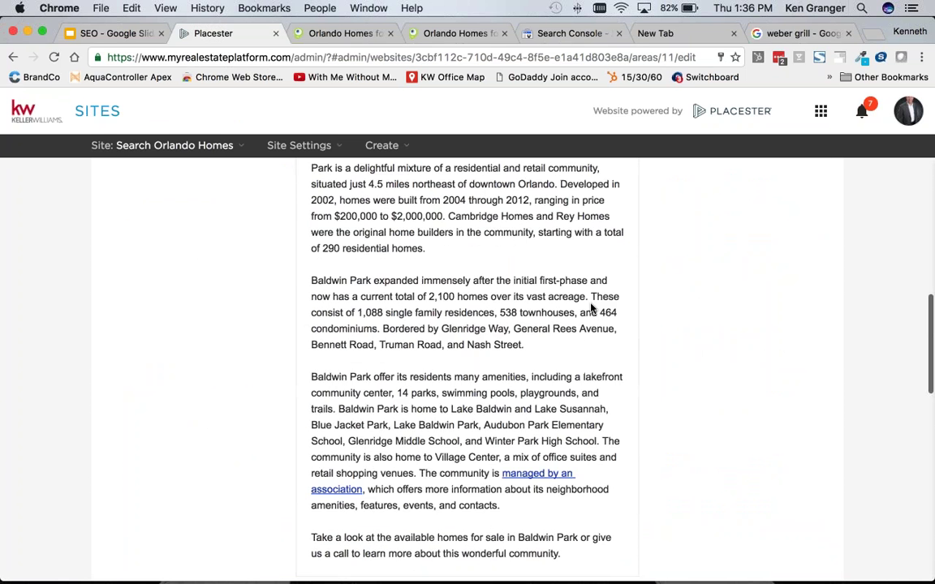
{"action": "scroll", "coordinate": [467, 341], "scroll_direction": "down", "scroll_amount": 9}
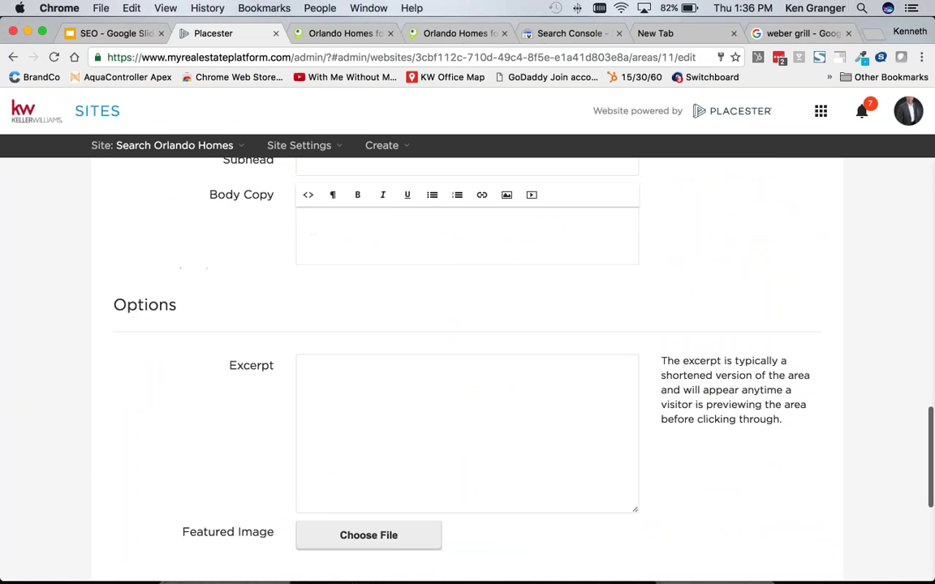
{"action": "left_click_drag", "start_coordinate": [110, 258], "coordinate": [277, 322]}
{"action": "left_click", "coordinate": [215, 322]}
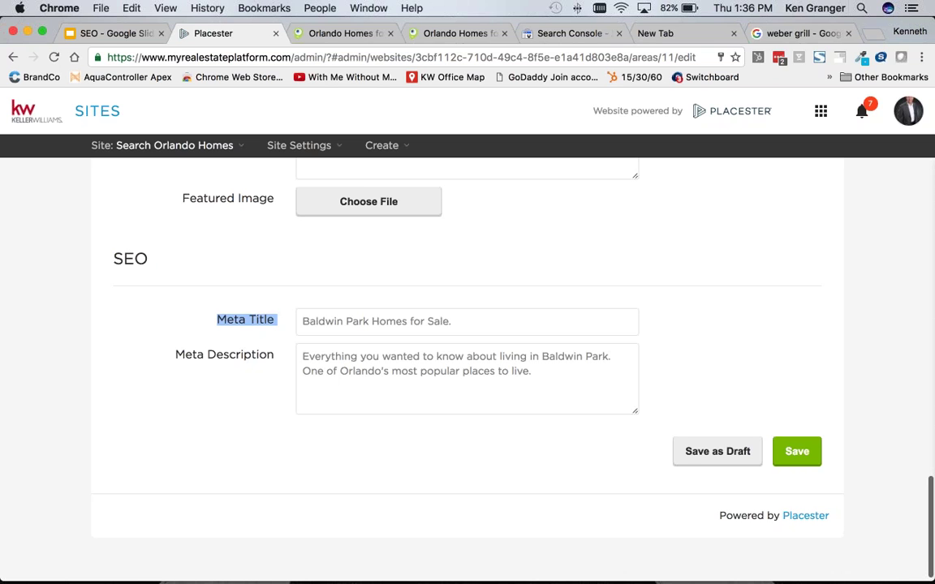
{"action": "left_click_drag", "start_coordinate": [185, 355], "coordinate": [284, 355]}
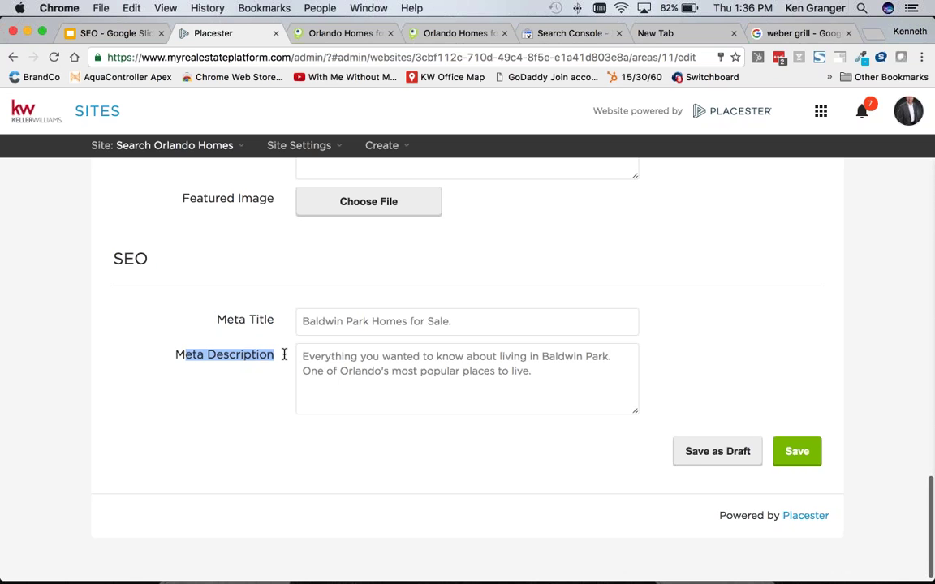
{"action": "left_click", "coordinate": [790, 340]}
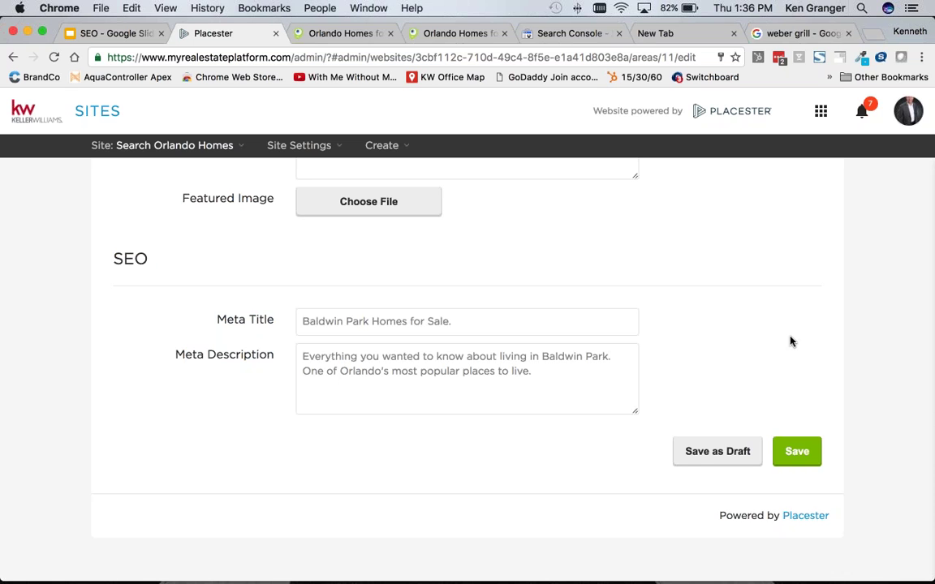
{"action": "scroll", "coordinate": [468, 365], "scroll_direction": "up", "scroll_amount": 20}
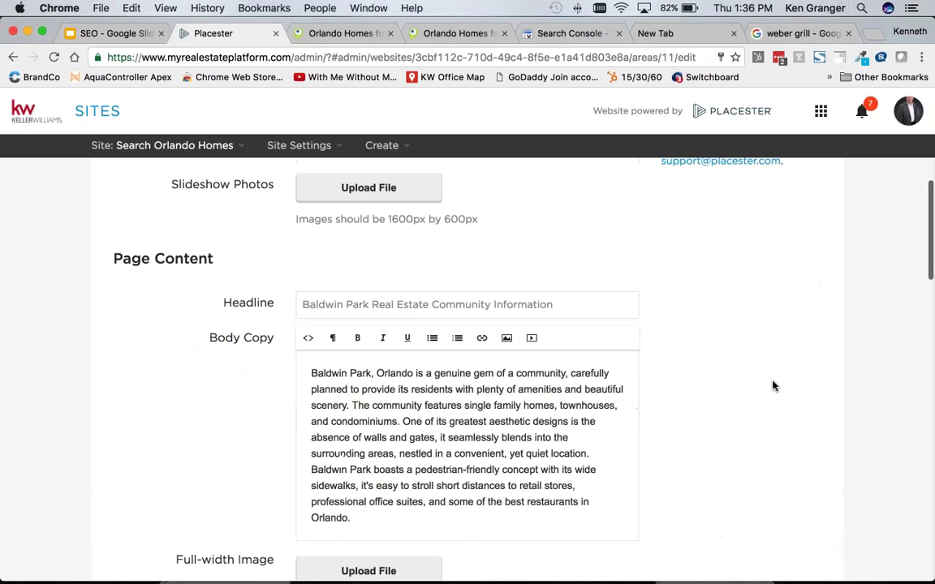
{"action": "left_click_drag", "start_coordinate": [505, 392], "coordinate": [625, 392]}
{"action": "left_click_drag", "start_coordinate": [375, 425], "coordinate": [270, 411]}
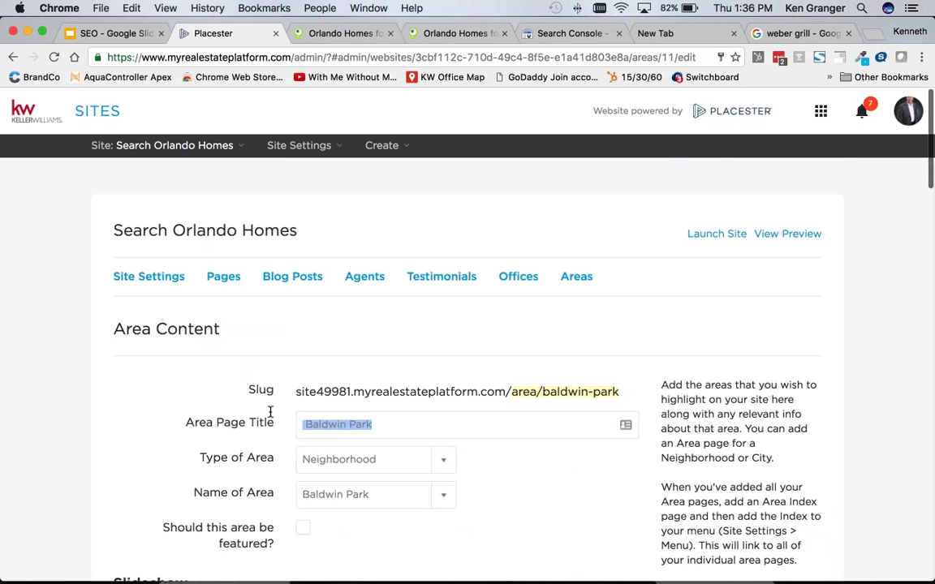
{"action": "scroll", "coordinate": [637, 470], "scroll_direction": "down", "scroll_amount": 10}
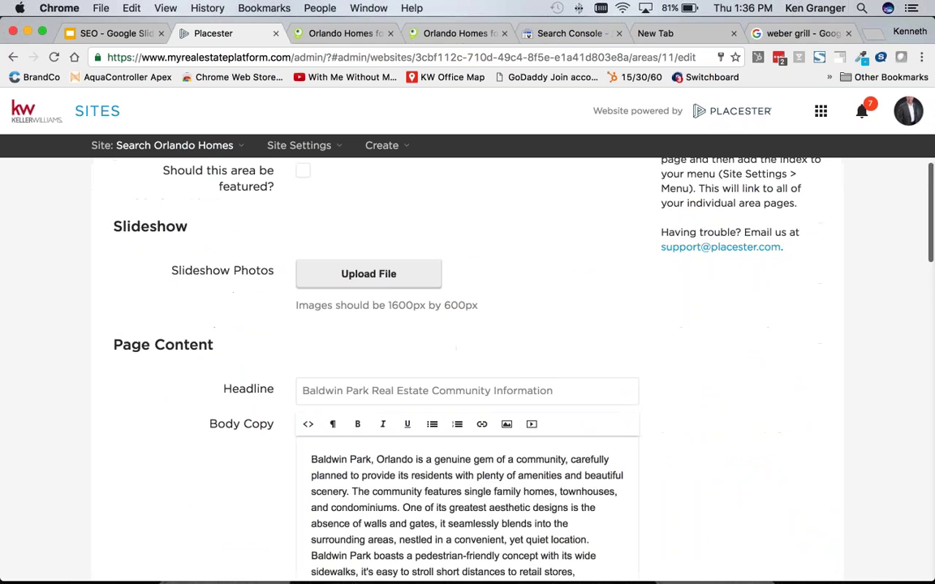
{"action": "scroll", "coordinate": [638, 471], "scroll_direction": "down", "scroll_amount": 10}
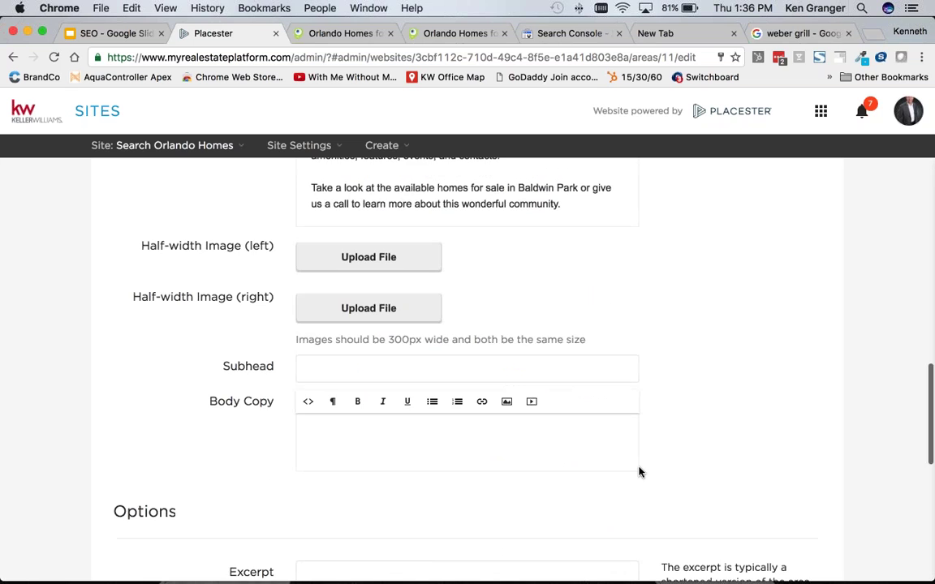
{"action": "scroll", "coordinate": [639, 471], "scroll_direction": "down", "scroll_amount": 5}
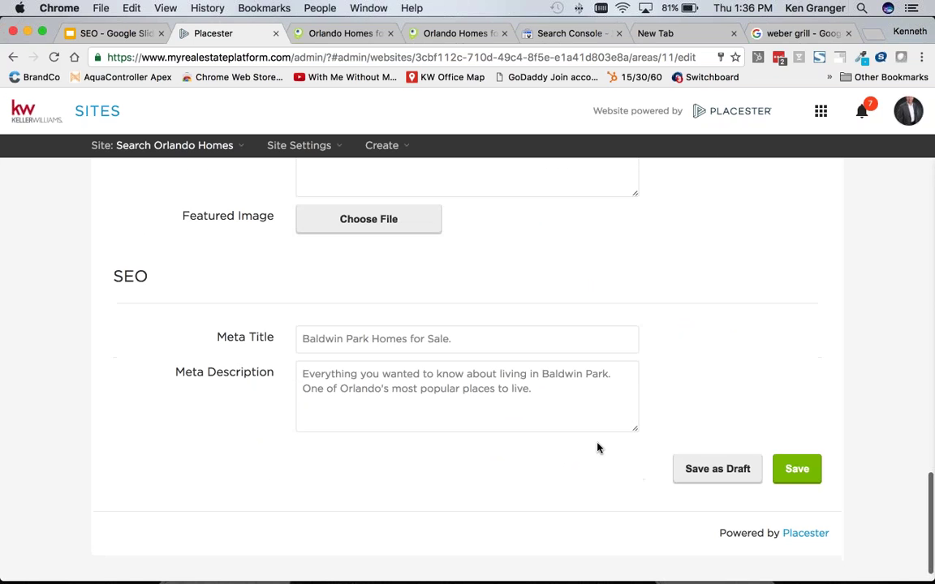
{"action": "left_click_drag", "start_coordinate": [302, 339], "coordinate": [467, 342]}
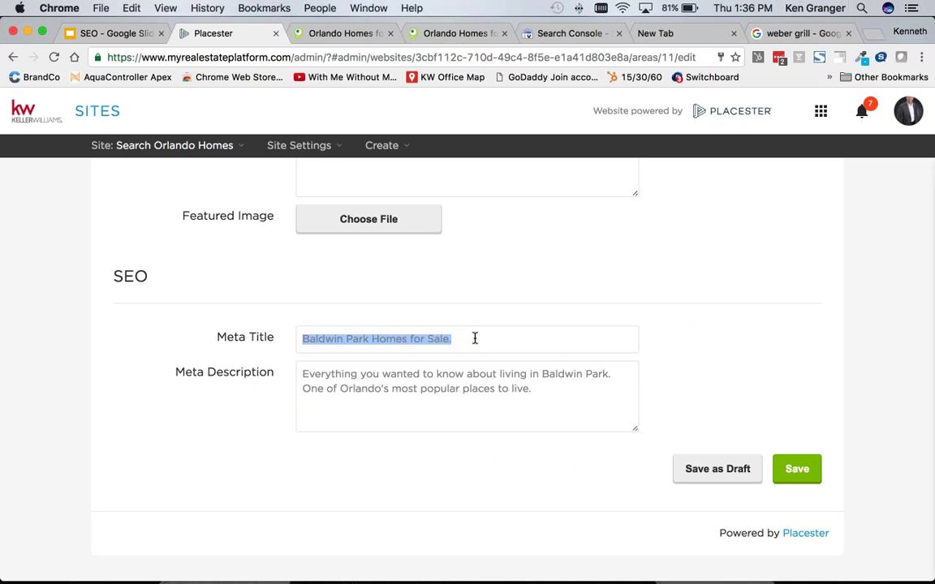
- Search Google for 'baldwin park homes for sale' and zoom the results page out twice
{"action": "left_click", "coordinate": [787, 36]}
{"action": "left_click", "coordinate": [388, 53]}
{"action": "type", "text": "b"}
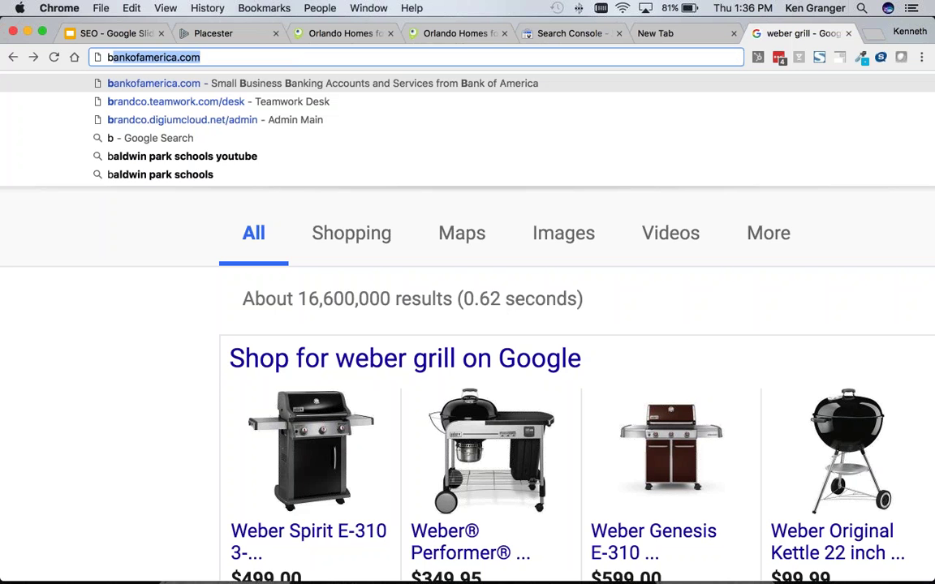
{"action": "type", "text": "aldwin pa"}
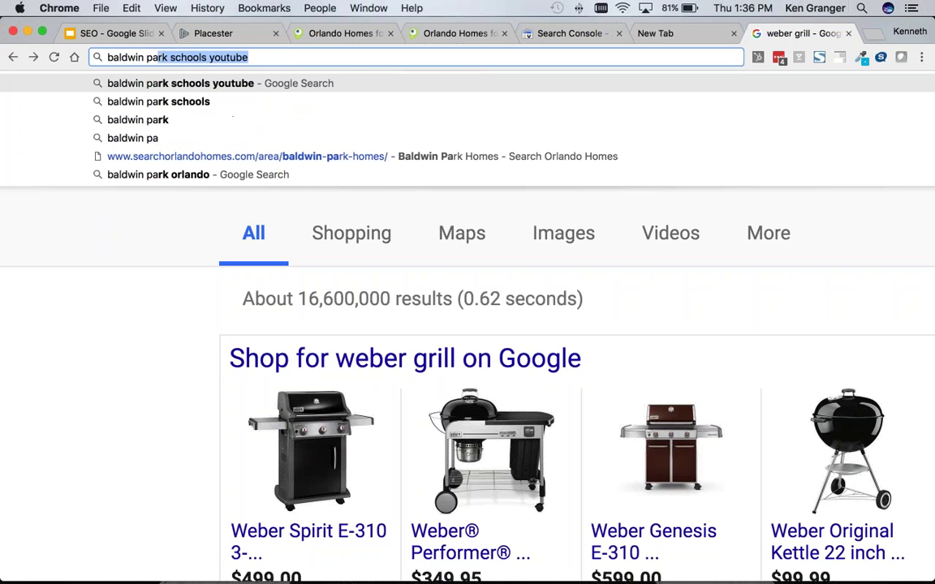
{"action": "type", "text": "rk homes forsla"}
{"action": "key", "text": "BackSpace"}
{"action": "key", "text": "BackSpace"}
{"action": "type", "text": "a"}
{"action": "key", "text": "Return"}
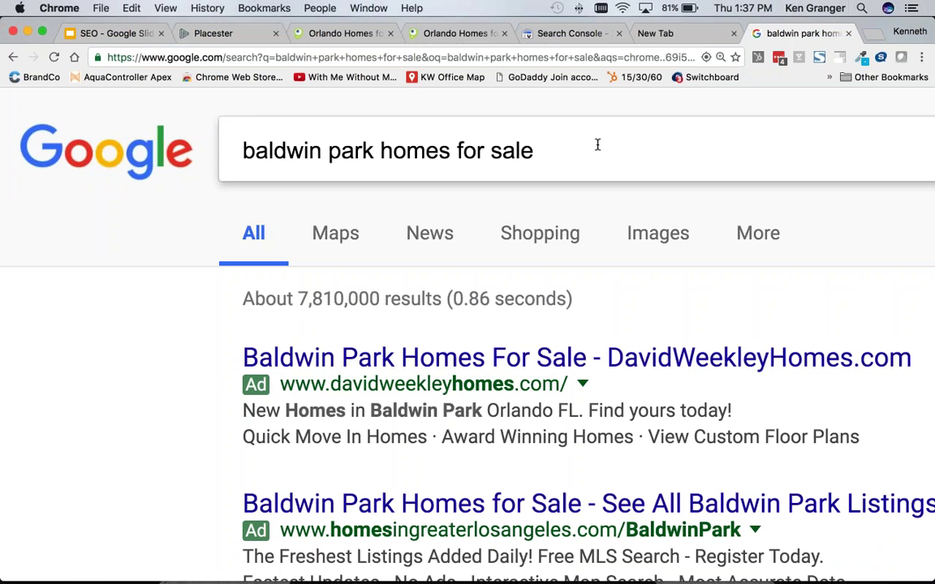
{"action": "key", "text": "super+minus"}
{"action": "key", "text": "super+minus"}
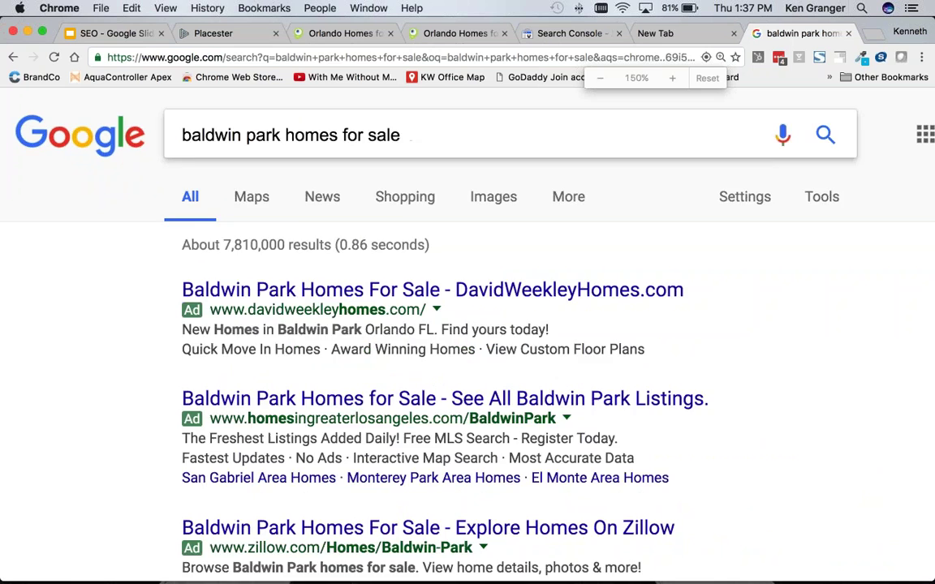
{"action": "key", "text": "super+minus"}
{"action": "scroll", "coordinate": [490, 357], "scroll_direction": "down", "scroll_amount": 6}
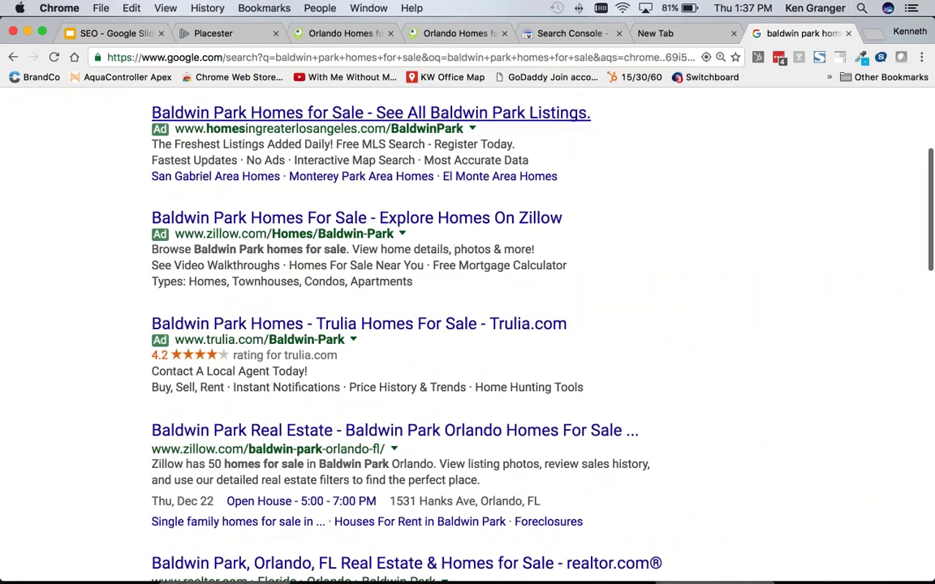
{"action": "scroll", "coordinate": [490, 357], "scroll_direction": "down", "scroll_amount": 5}
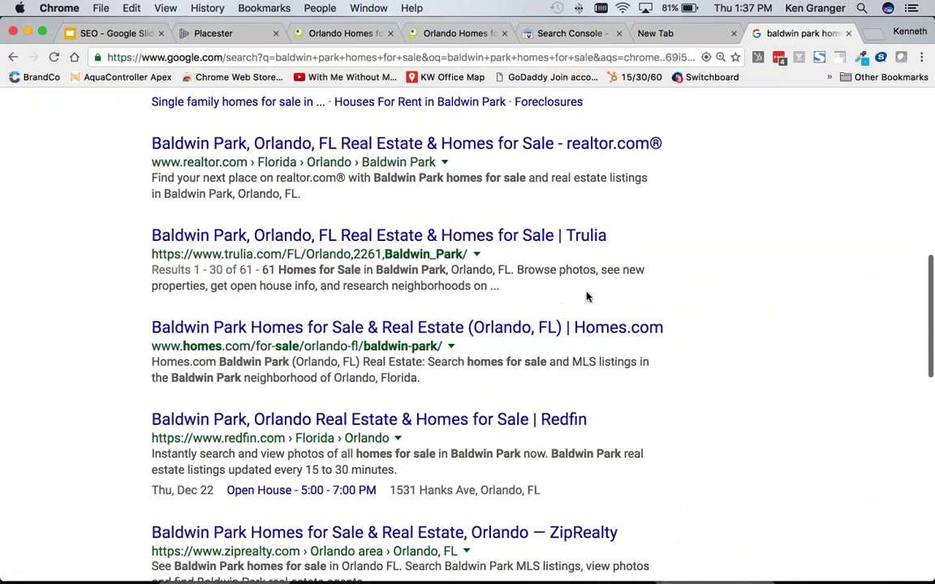
- Compare the Trulia result's title against the Baldwin Park area's Meta Title in Placester
{"action": "left_click_drag", "start_coordinate": [607, 236], "coordinate": [136, 236]}
{"action": "key", "text": "super+2"}
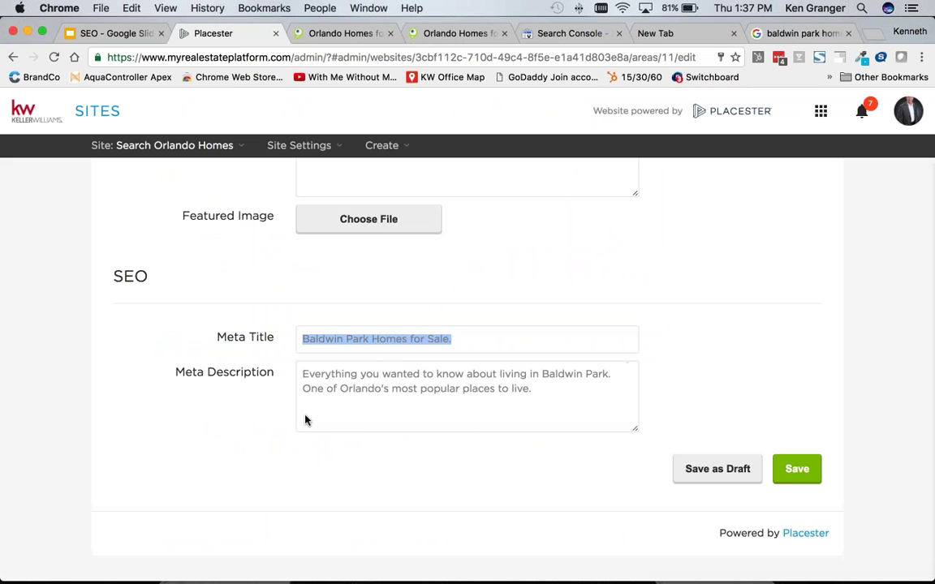
{"action": "left_click_drag", "start_coordinate": [464, 336], "coordinate": [276, 333]}
{"action": "left_click", "coordinate": [771, 33]}
{"action": "left_click_drag", "start_coordinate": [610, 236], "coordinate": [150, 235]}
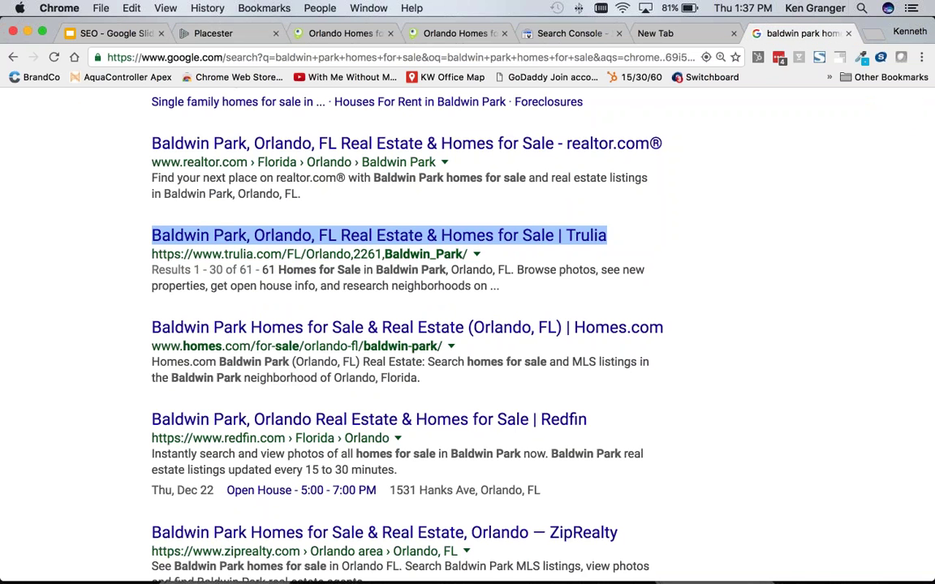
{"action": "left_click", "coordinate": [212, 32]}
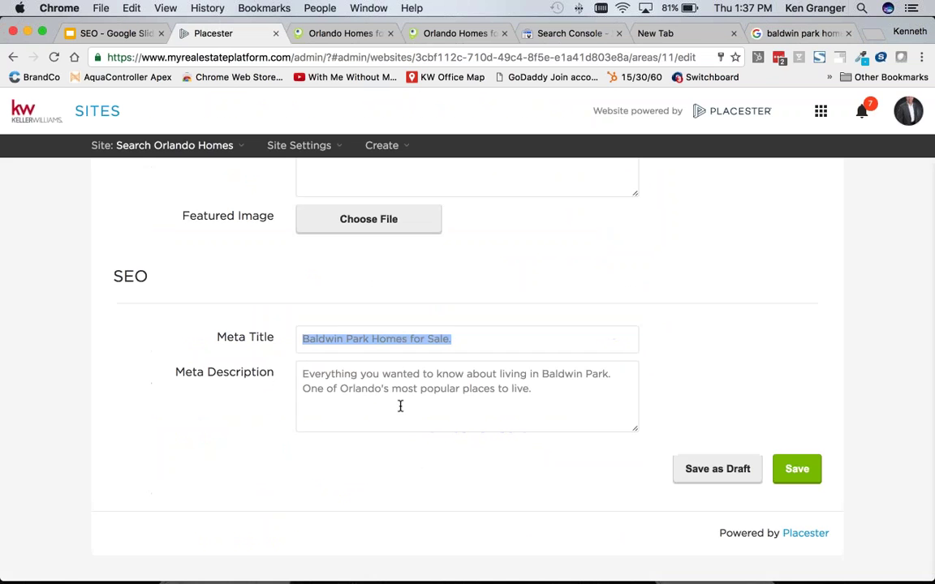
{"action": "left_click", "coordinate": [507, 392]}
{"action": "left_click", "coordinate": [778, 32]}
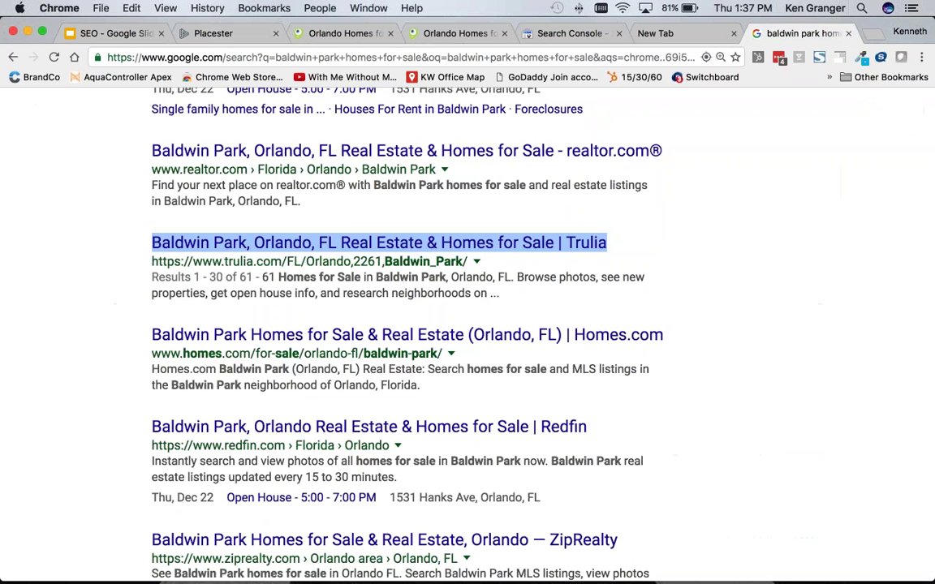
- Highlight the Homes.com and Redfin descriptions, then scroll through the remaining competitor results
{"action": "left_click_drag", "start_coordinate": [476, 390], "coordinate": [140, 369]}
{"action": "left_click_drag", "start_coordinate": [396, 477], "coordinate": [149, 460]}
{"action": "left_click", "coordinate": [777, 449]}
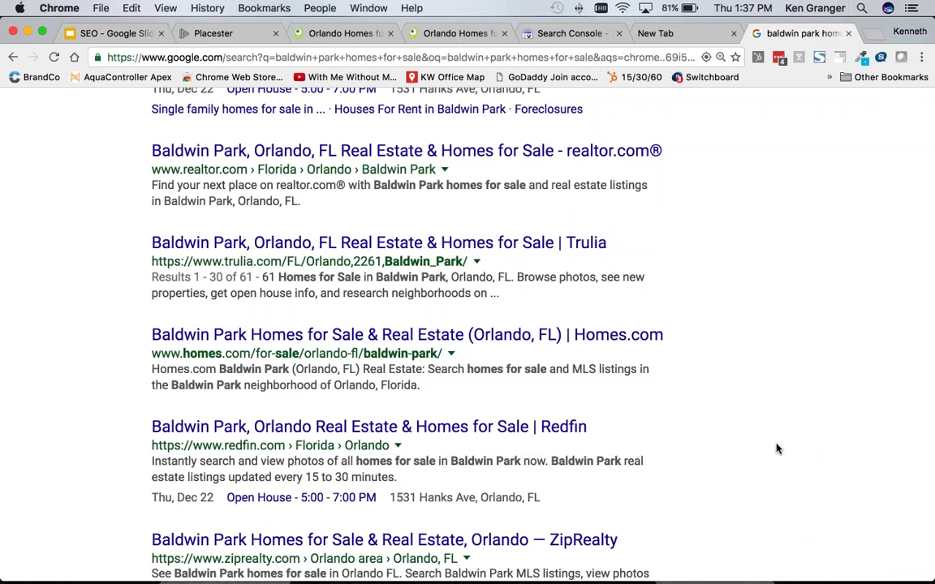
{"action": "scroll", "coordinate": [770, 442], "scroll_direction": "down", "scroll_amount": 3}
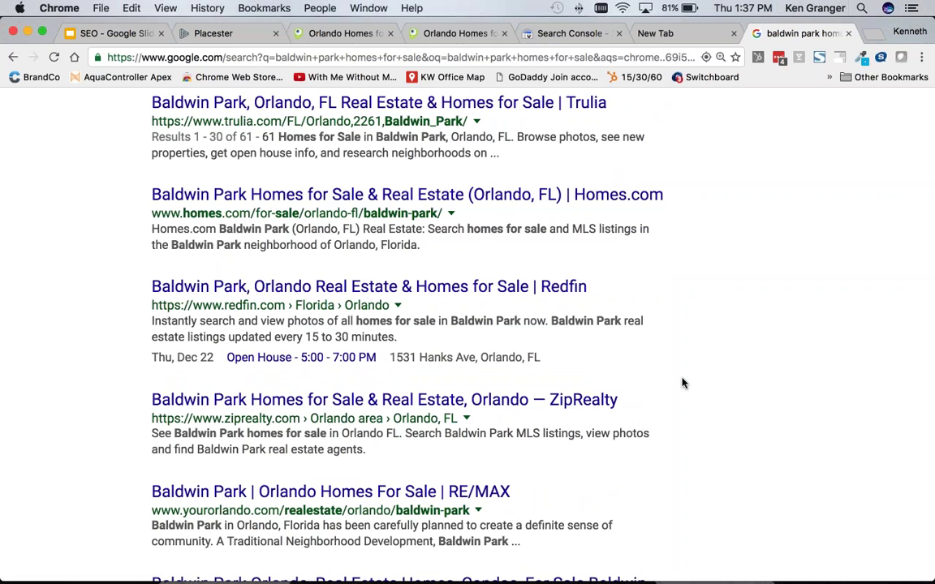
{"action": "scroll", "coordinate": [645, 457], "scroll_direction": "down", "scroll_amount": 1}
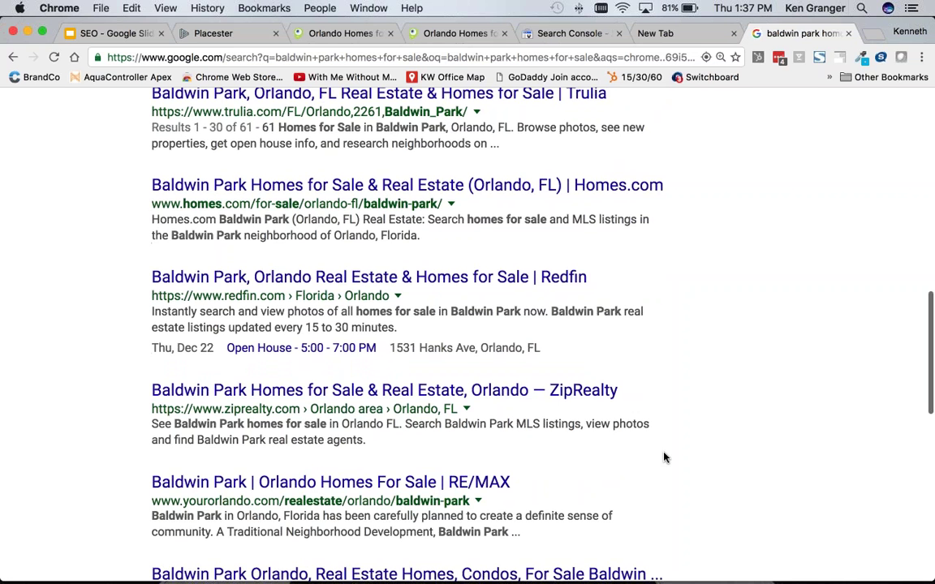
{"action": "scroll", "coordinate": [664, 458], "scroll_direction": "down", "scroll_amount": 2}
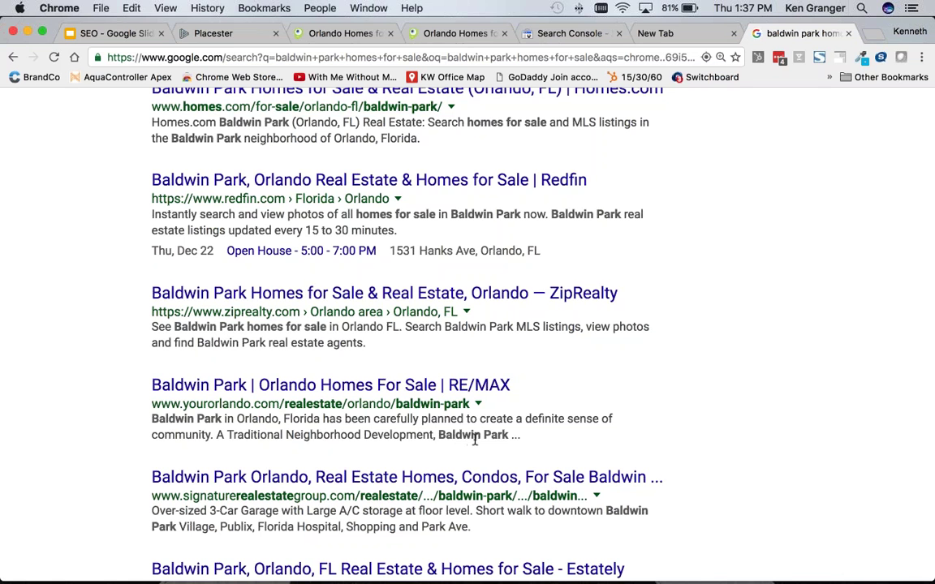
{"action": "scroll", "coordinate": [476, 439], "scroll_direction": "down", "scroll_amount": 1}
{"action": "scroll", "coordinate": [465, 475], "scroll_direction": "down", "scroll_amount": 3}
{"action": "scroll", "coordinate": [465, 475], "scroll_direction": "down", "scroll_amount": 2}
{"action": "scroll", "coordinate": [465, 475], "scroll_direction": "down", "scroll_amount": 3}
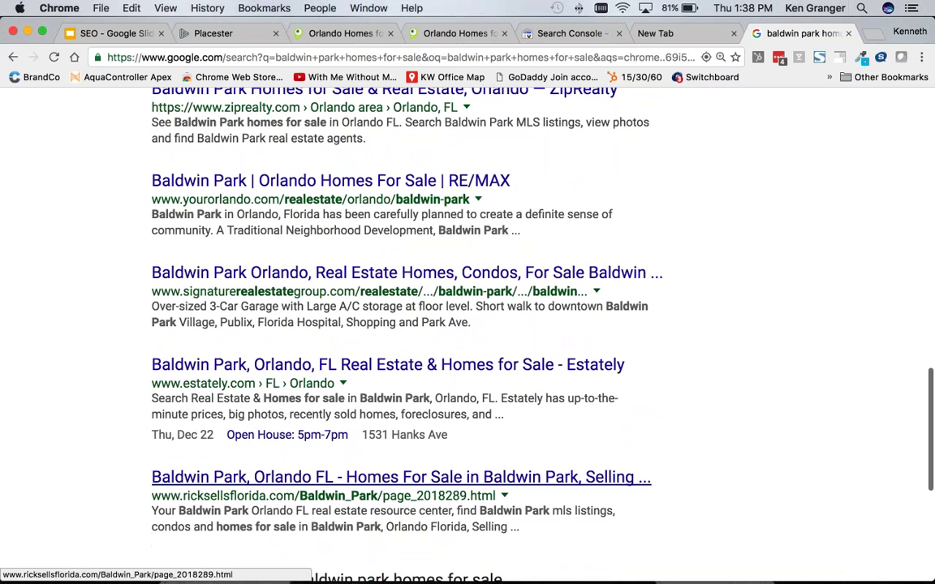
{"action": "scroll", "coordinate": [565, 530], "scroll_direction": "down", "scroll_amount": 2}
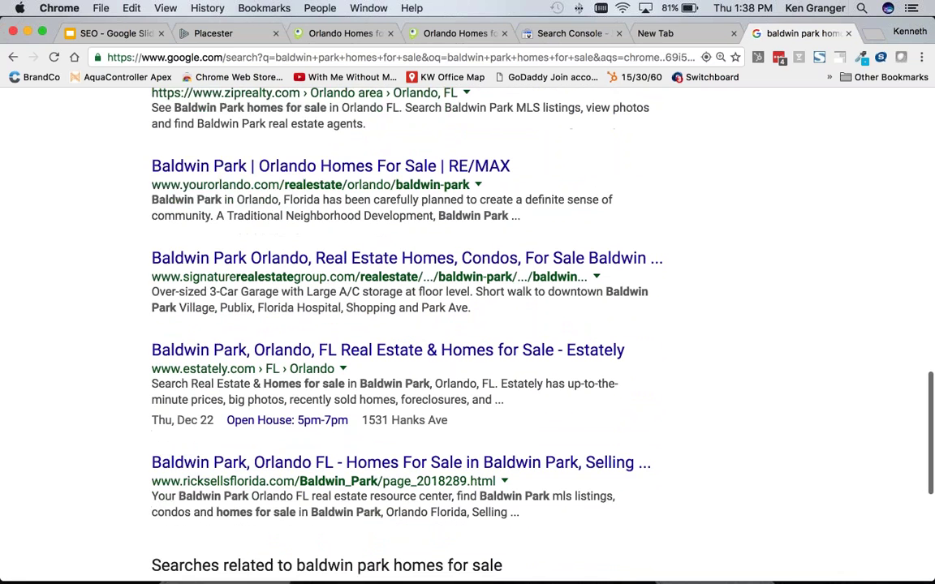
{"action": "scroll", "coordinate": [566, 530], "scroll_direction": "down", "scroll_amount": 1}
{"action": "scroll", "coordinate": [564, 524], "scroll_direction": "up", "scroll_amount": 5}
{"action": "left_click", "coordinate": [213, 33]}
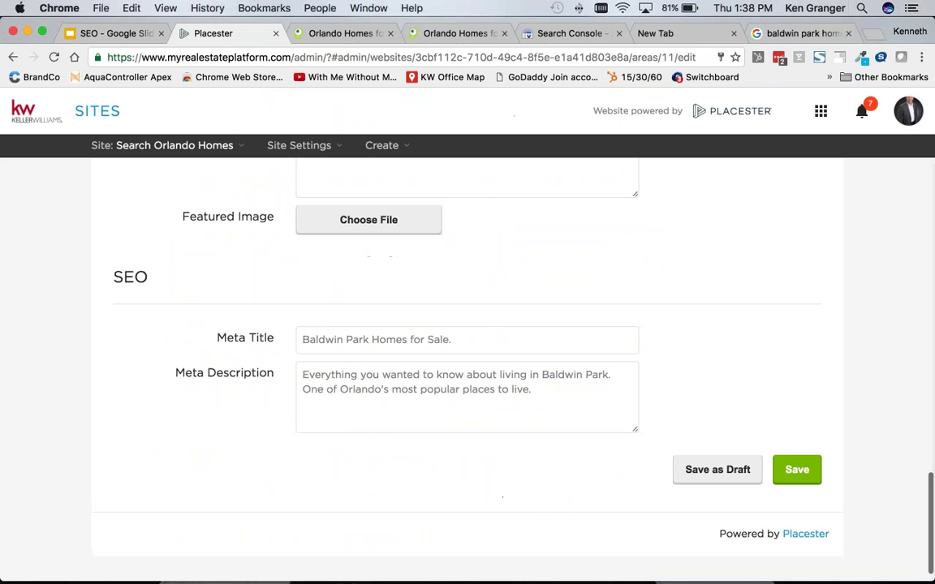
{"action": "double_click", "coordinate": [260, 341]}
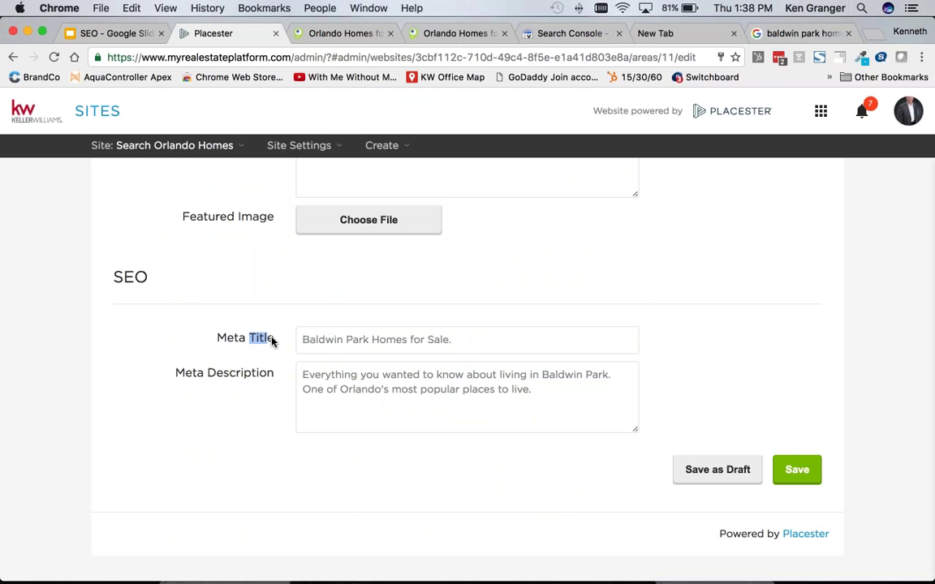
{"action": "left_click_drag", "start_coordinate": [325, 340], "coordinate": [478, 340]}
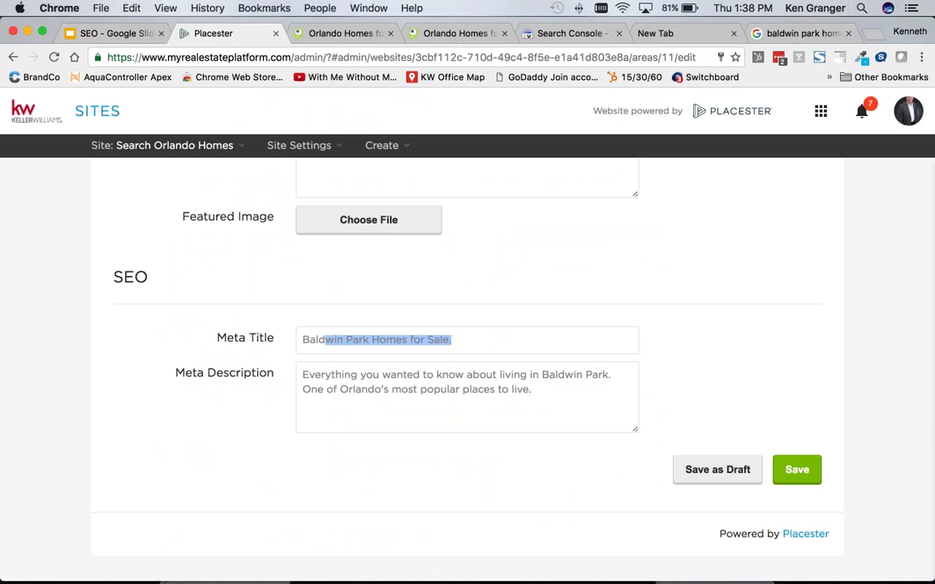
{"action": "left_click", "coordinate": [223, 338]}
{"action": "left_click_drag", "start_coordinate": [302, 374], "coordinate": [571, 389]}
{"action": "left_click", "coordinate": [538, 406]}
{"action": "scroll", "coordinate": [666, 243], "scroll_direction": "up", "scroll_amount": 1}
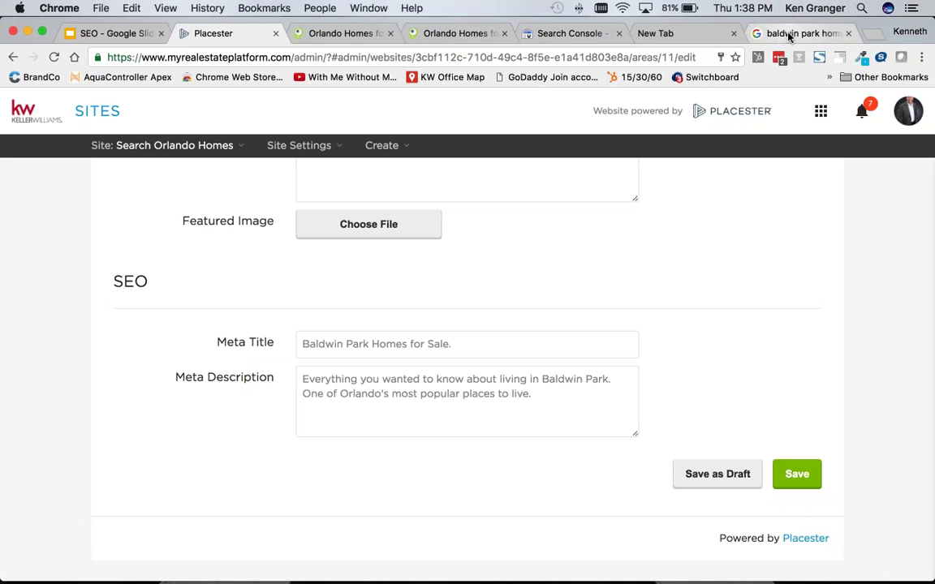
- Look over the RE/MAX Baldwin Park result from Google, then return to the SEO slide deck
{"action": "left_click", "coordinate": [788, 34]}
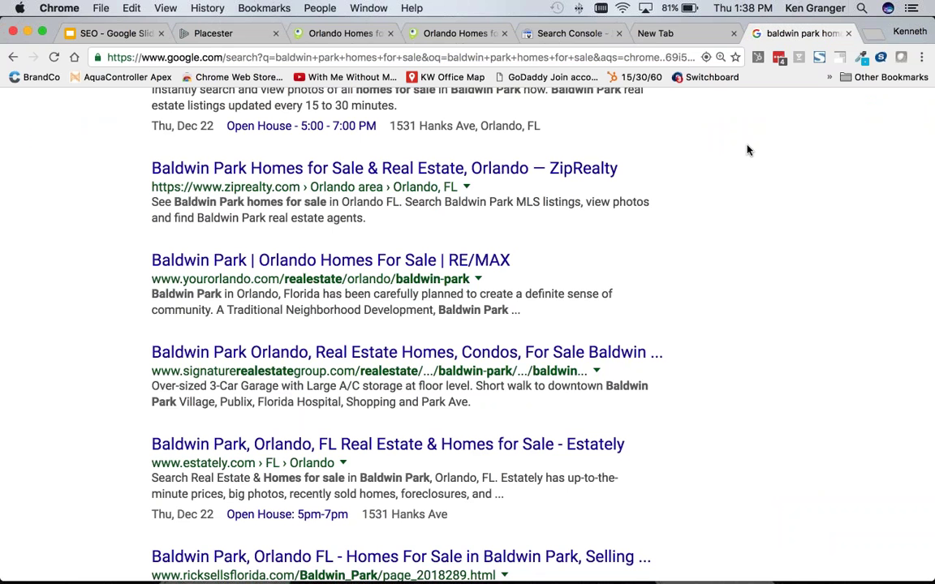
{"action": "scroll", "coordinate": [478, 234], "scroll_direction": "down", "scroll_amount": 2}
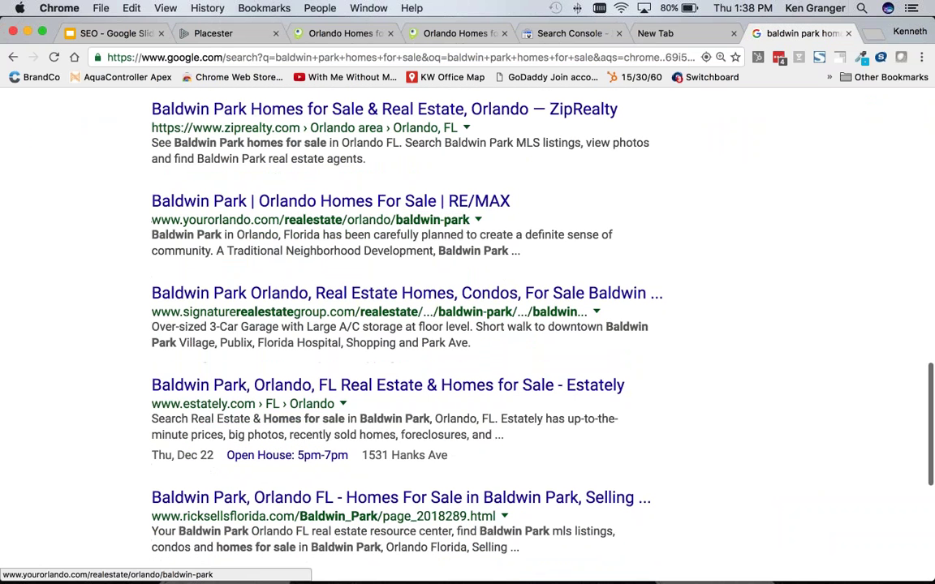
{"action": "left_click", "coordinate": [347, 202]}
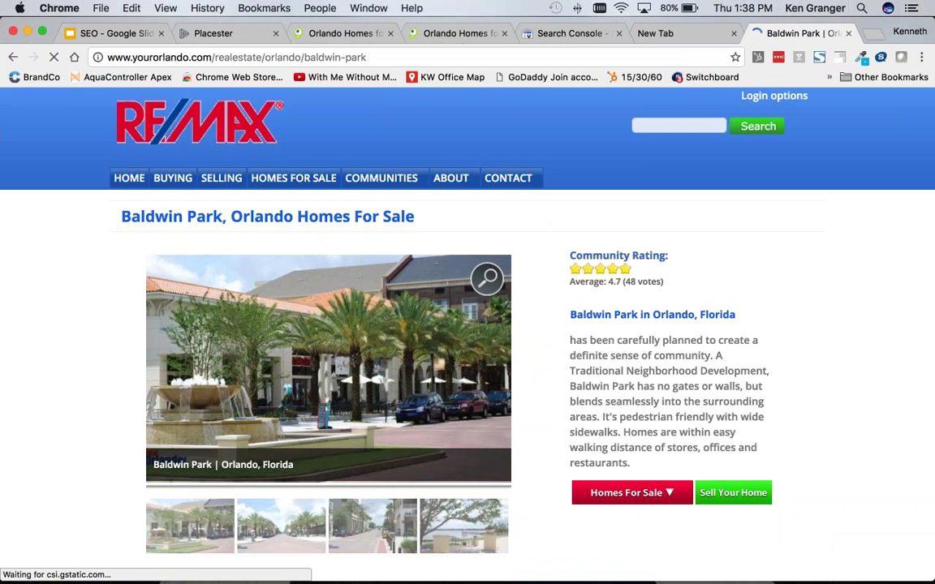
{"action": "left_click", "coordinate": [11, 59]}
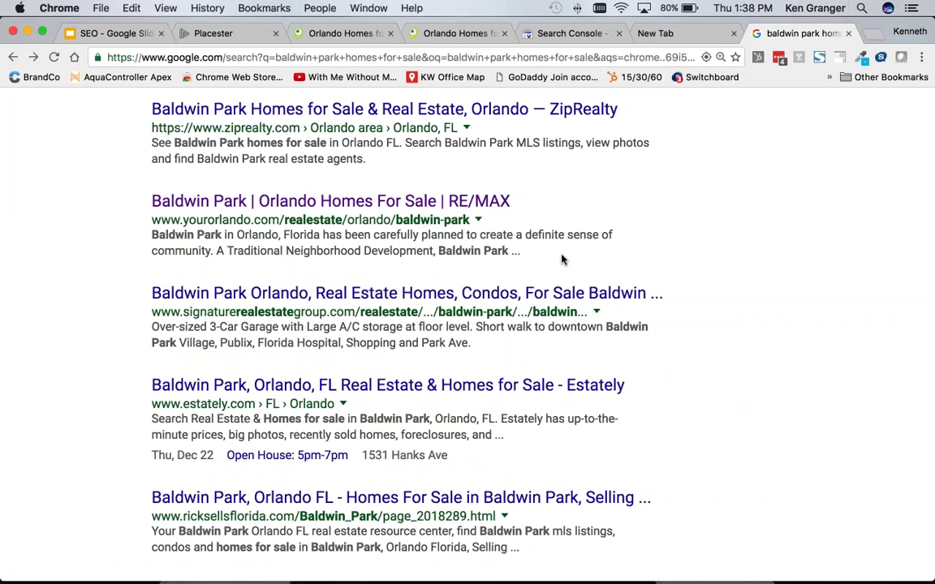
{"action": "left_click", "coordinate": [105, 33]}
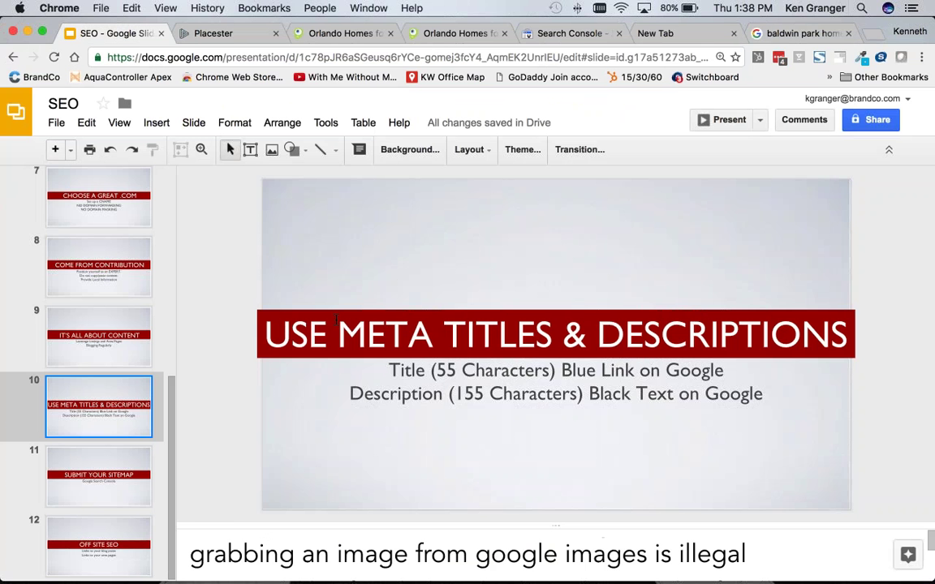
- Open Placester's Site Info settings and scroll to the SEO section
{"action": "left_click", "coordinate": [223, 33]}
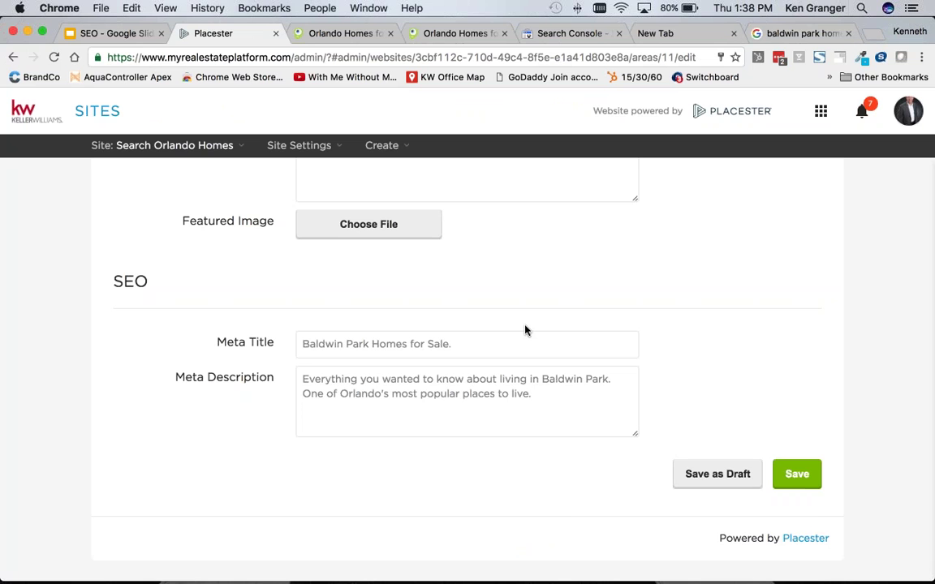
{"action": "scroll", "coordinate": [525, 331], "scroll_direction": "up", "scroll_amount": 15}
{"action": "scroll", "coordinate": [525, 330], "scroll_direction": "up", "scroll_amount": 10}
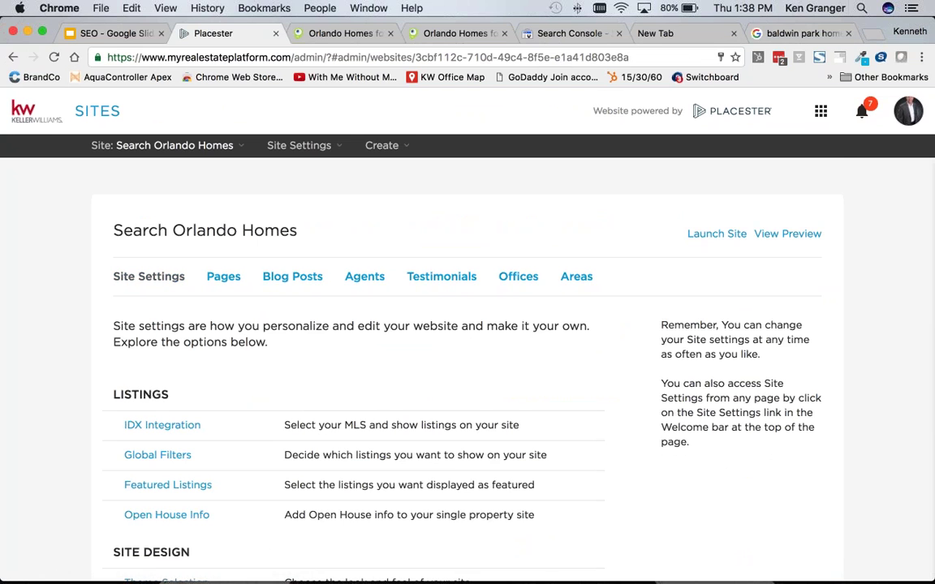
{"action": "scroll", "coordinate": [241, 380], "scroll_direction": "down", "scroll_amount": 2}
{"action": "scroll", "coordinate": [240, 379], "scroll_direction": "down", "scroll_amount": 8}
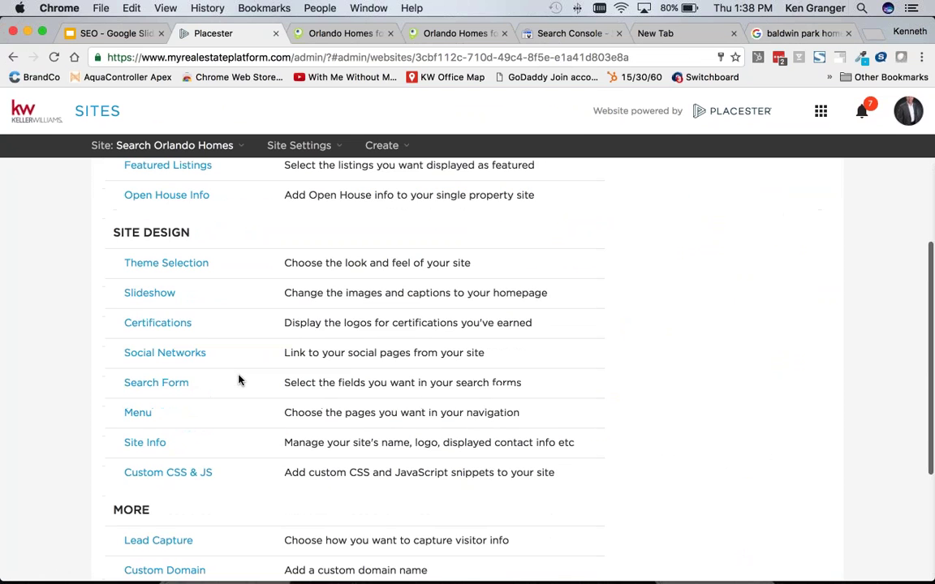
{"action": "left_click", "coordinate": [145, 340]}
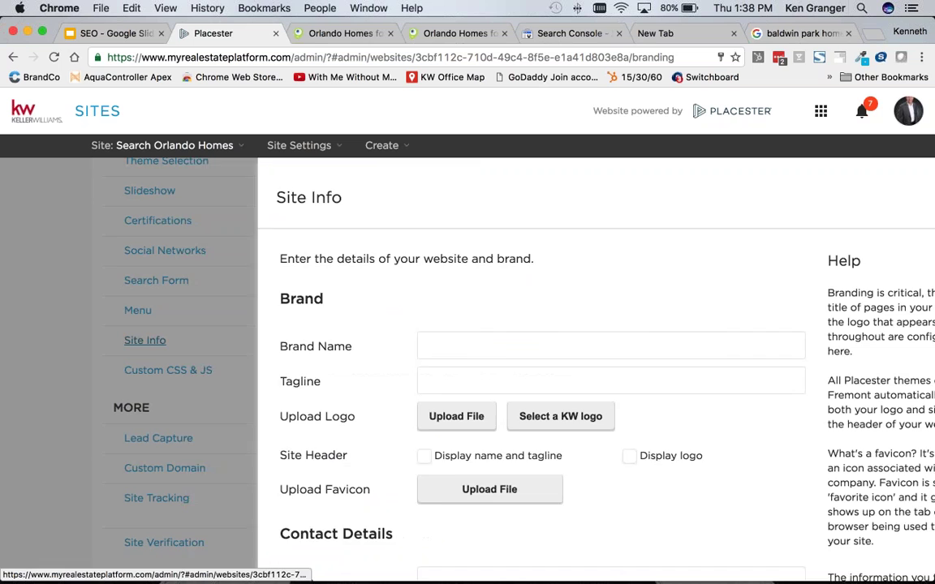
{"action": "scroll", "coordinate": [259, 340], "scroll_direction": "down", "scroll_amount": 3}
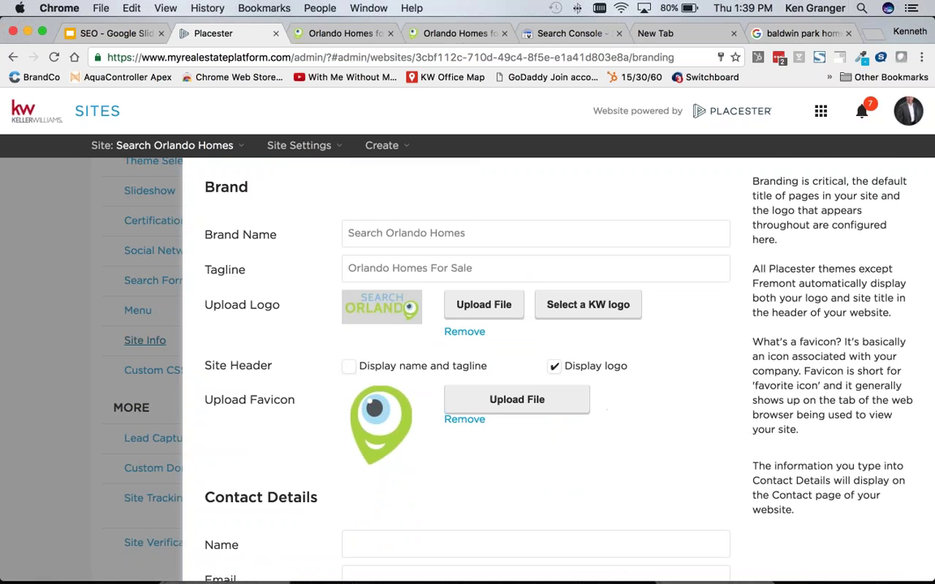
{"action": "scroll", "coordinate": [473, 393], "scroll_direction": "down", "scroll_amount": 14}
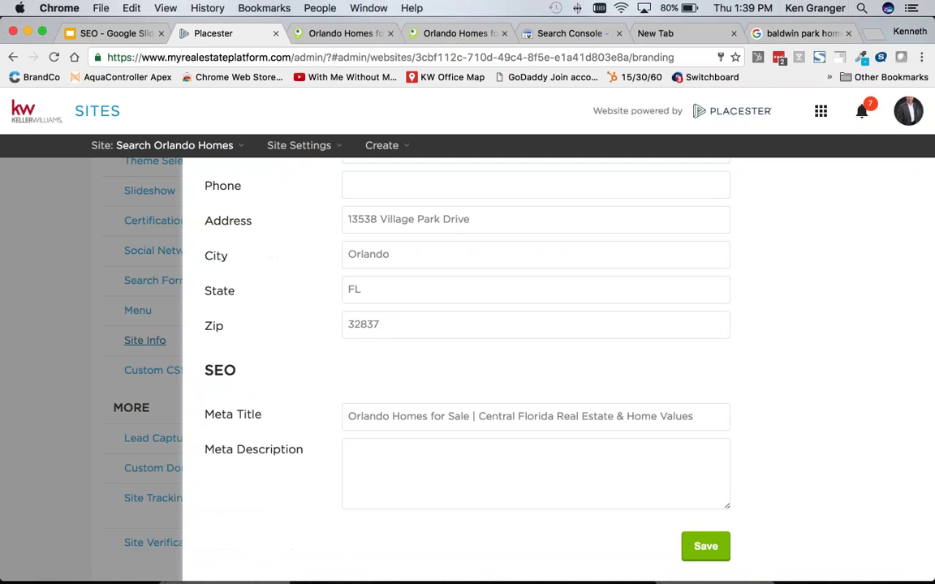
- Compare the Meta Title 'Orlando Homes for Sale | Central Florida Real Estate & Home Values' with the live site
{"action": "left_click_drag", "start_coordinate": [360, 416], "coordinate": [629, 419]}
{"action": "left_click", "coordinate": [353, 419]}
{"action": "left_click_drag", "start_coordinate": [353, 419], "coordinate": [666, 424]}
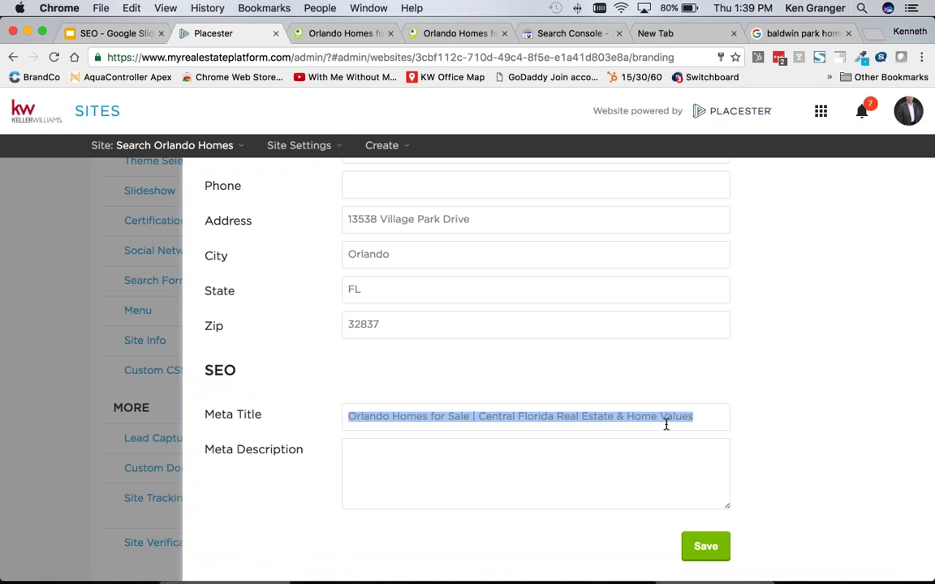
{"action": "left_click", "coordinate": [325, 33]}
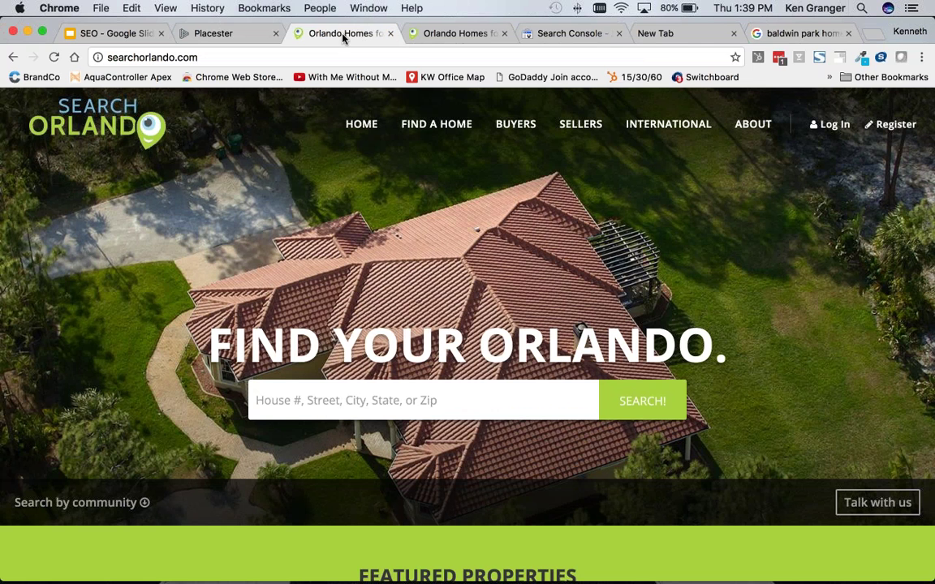
{"action": "left_click", "coordinate": [246, 35]}
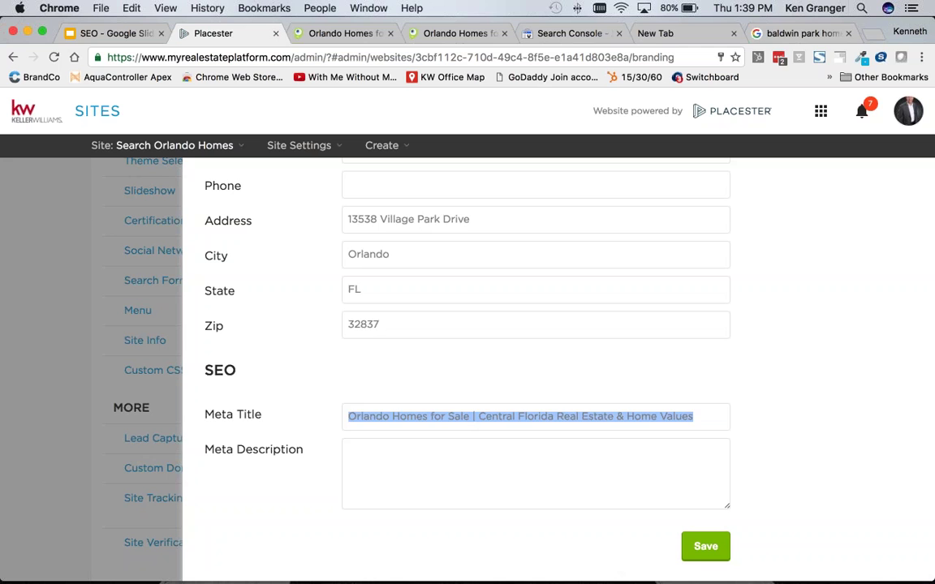
{"action": "left_click", "coordinate": [424, 411]}
{"action": "left_click_drag", "start_coordinate": [492, 416], "coordinate": [363, 414]}
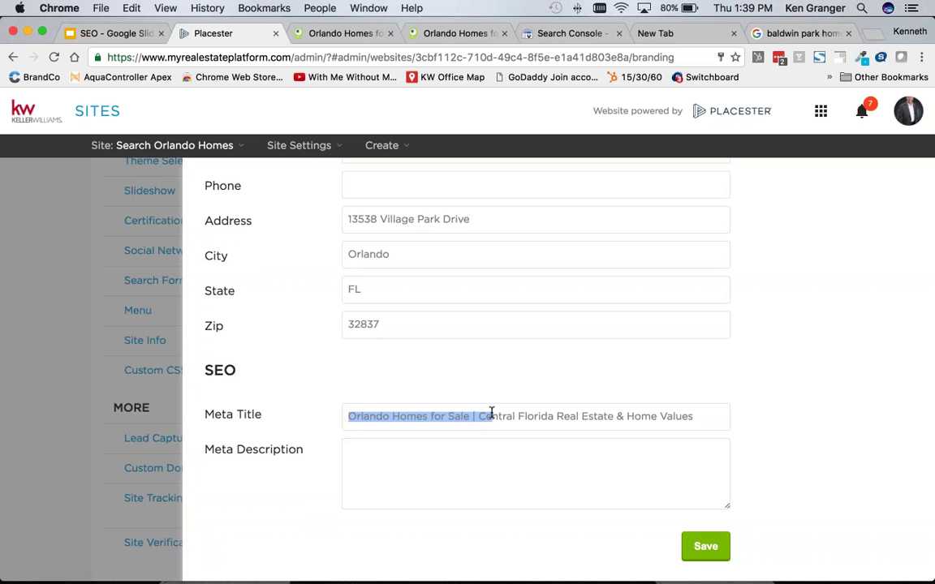
{"action": "left_click", "coordinate": [431, 413]}
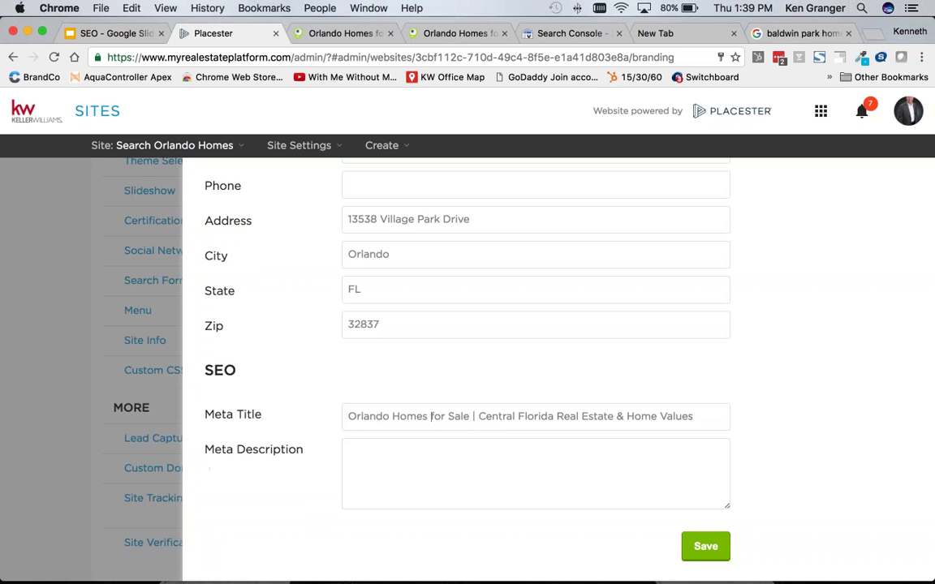
- Check the Submit Your Sitemap slide in the SEO deck, then return to Placester
{"action": "left_click", "coordinate": [113, 33]}
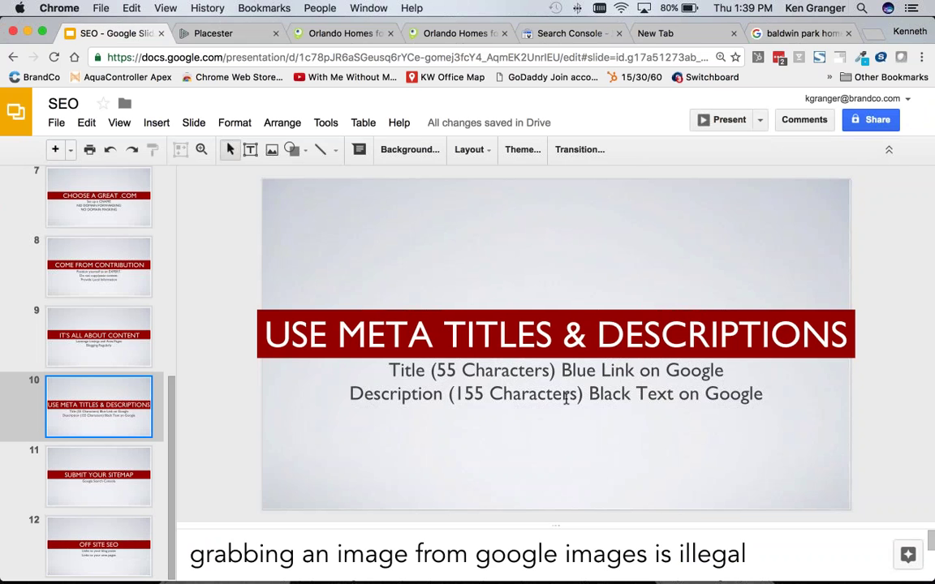
{"action": "left_click", "coordinate": [103, 482]}
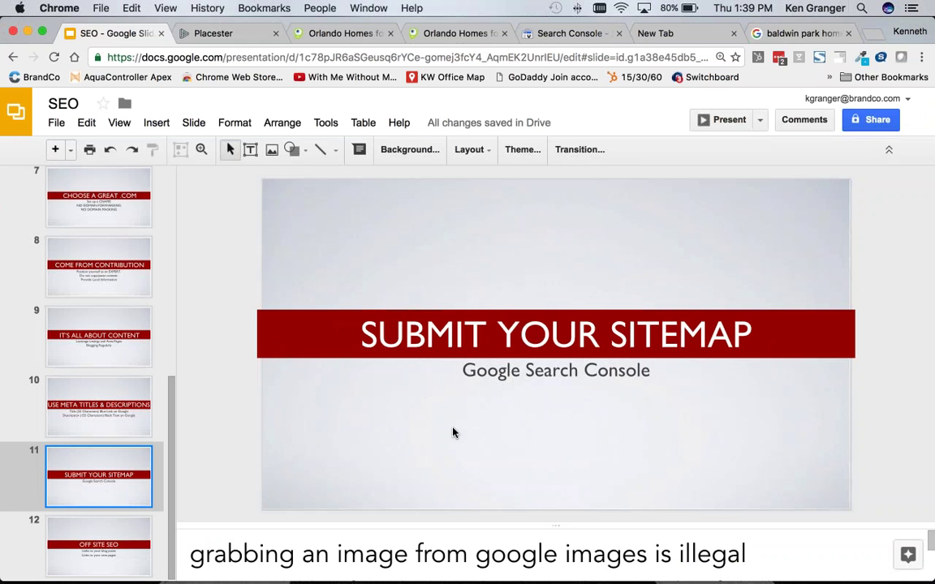
{"action": "left_click", "coordinate": [229, 34]}
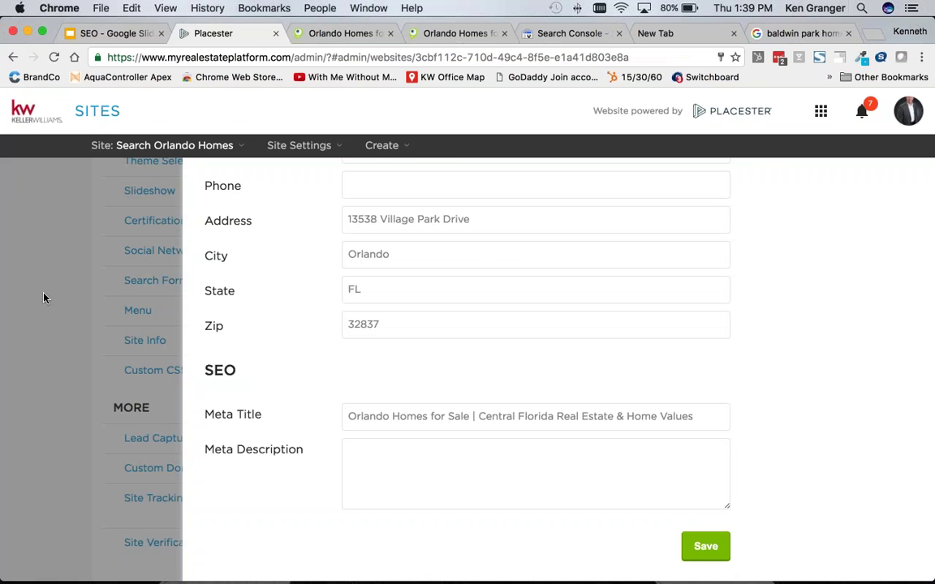
- Close the Site Info settings and select Search Orlando Homes in the Site dropdown
{"action": "left_click", "coordinate": [44, 298]}
{"action": "scroll", "coordinate": [61, 291], "scroll_direction": "up", "scroll_amount": 5}
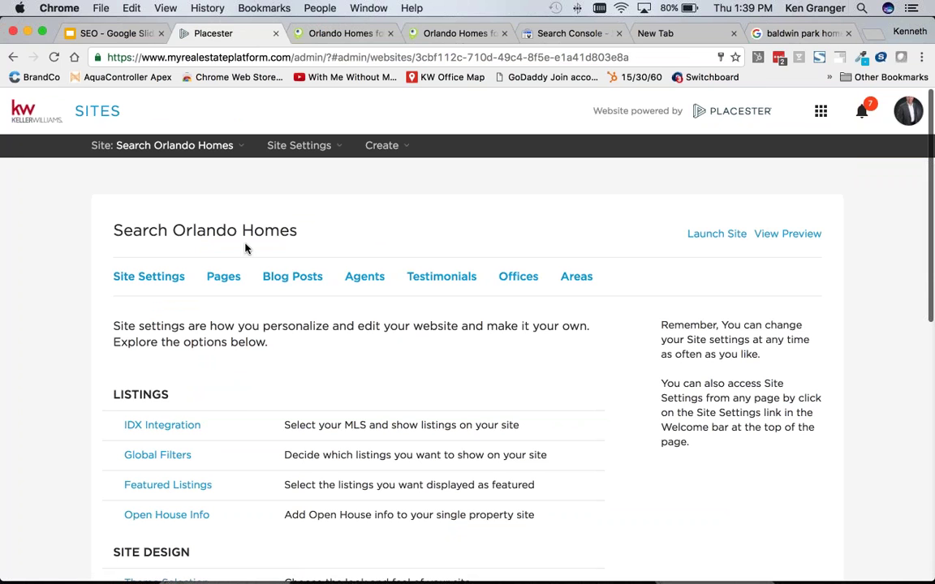
{"action": "left_click", "coordinate": [129, 146]}
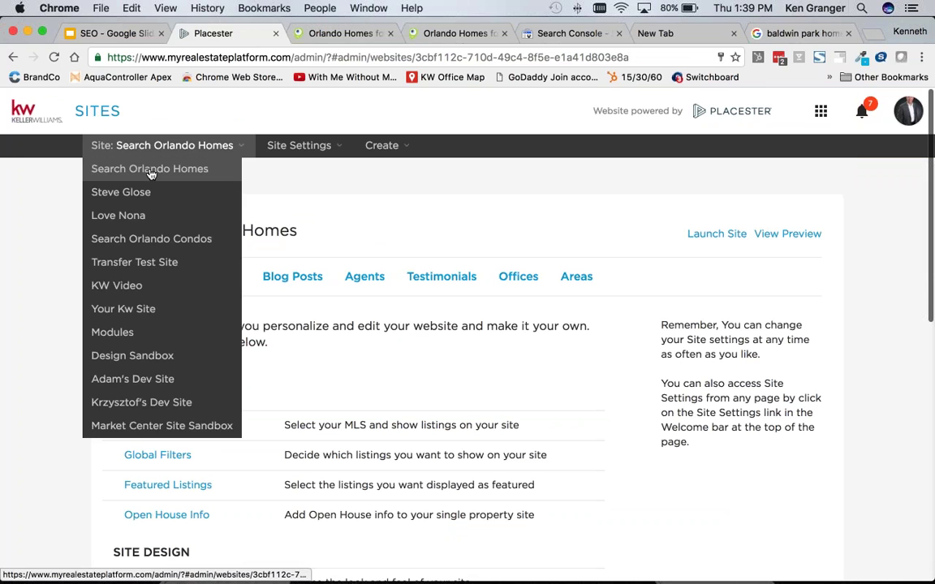
{"action": "left_click", "coordinate": [131, 167]}
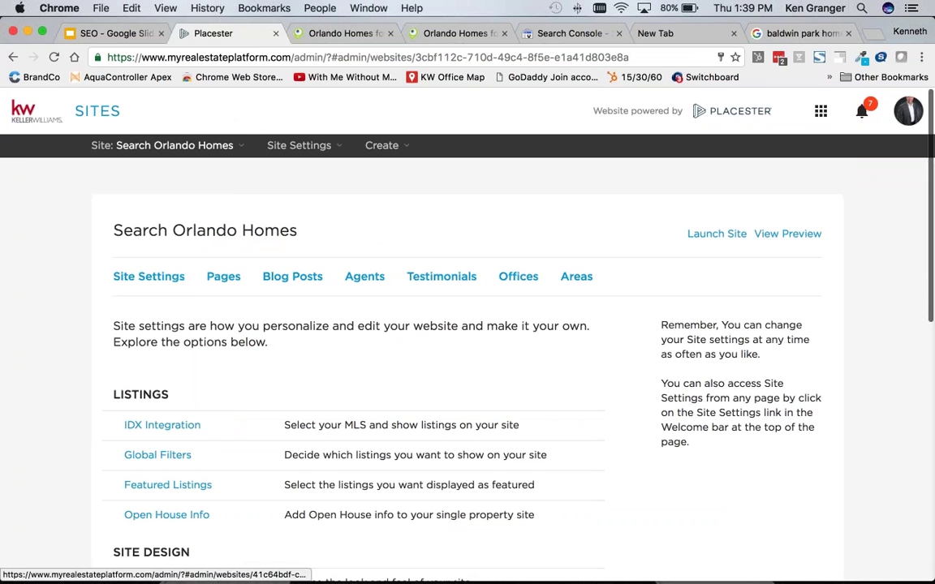
{"action": "left_click", "coordinate": [14, 58]}
{"action": "left_click", "coordinate": [14, 58]}
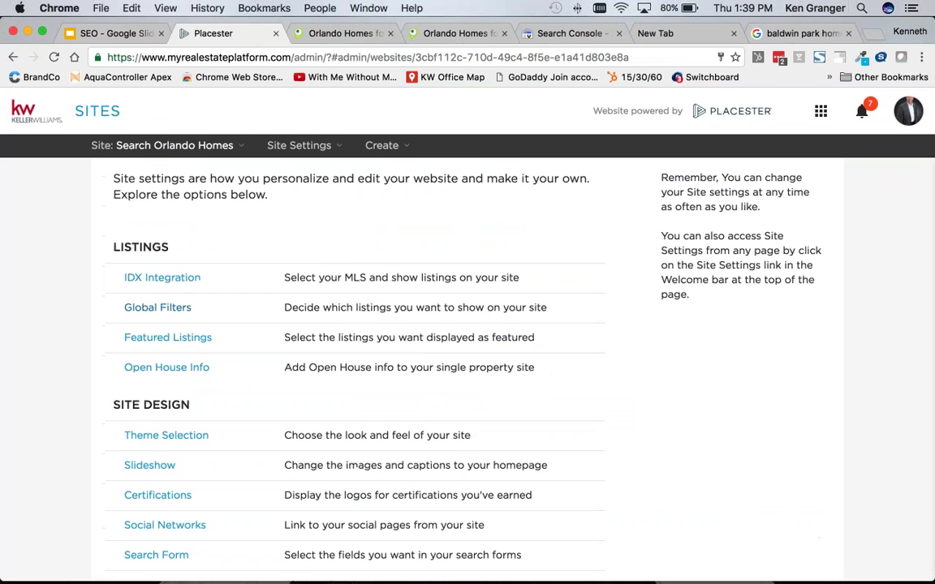
- Keep Search Orlando Homes selected and open the Sites overview of all websites
{"action": "scroll", "coordinate": [153, 276], "scroll_direction": "down", "scroll_amount": 1}
{"action": "left_click", "coordinate": [130, 145]}
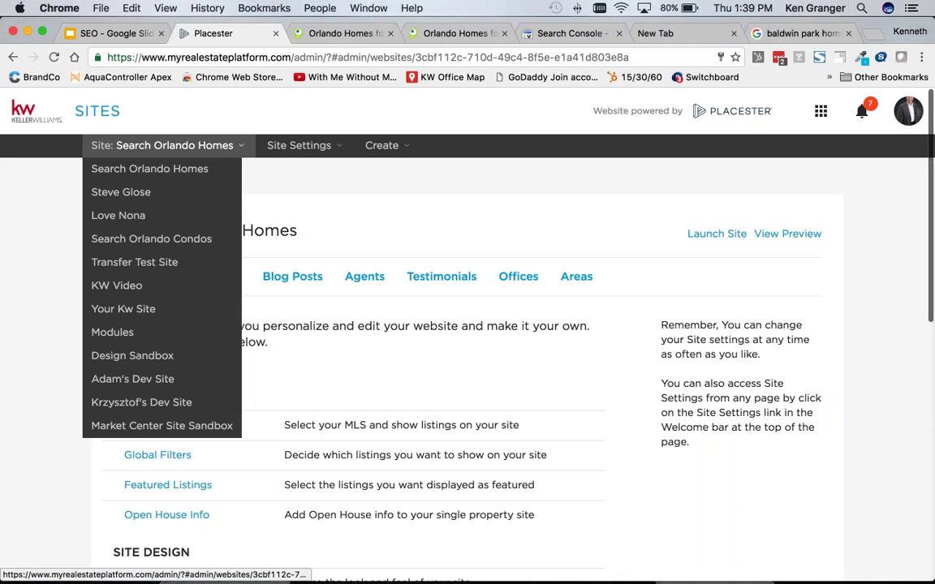
{"action": "left_click", "coordinate": [150, 171]}
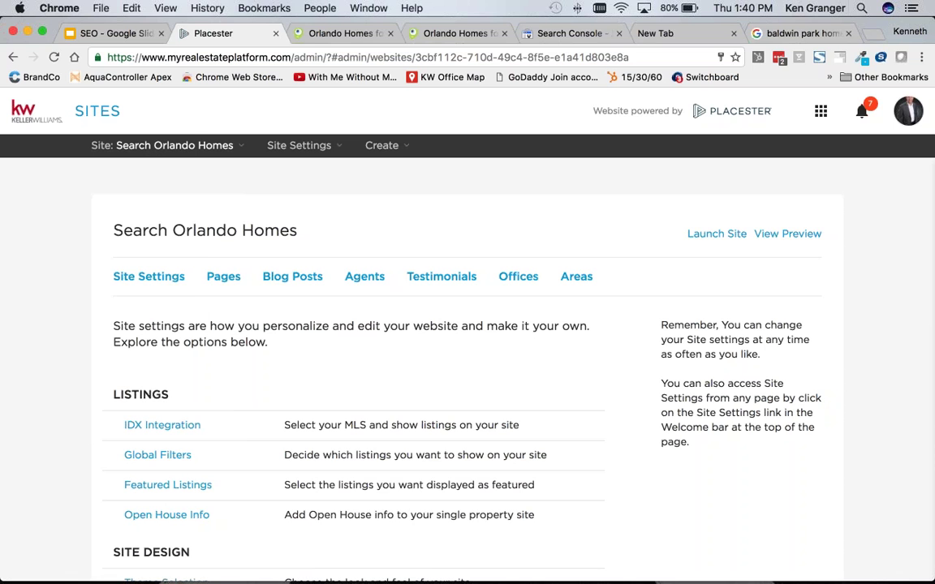
{"action": "left_click", "coordinate": [90, 120]}
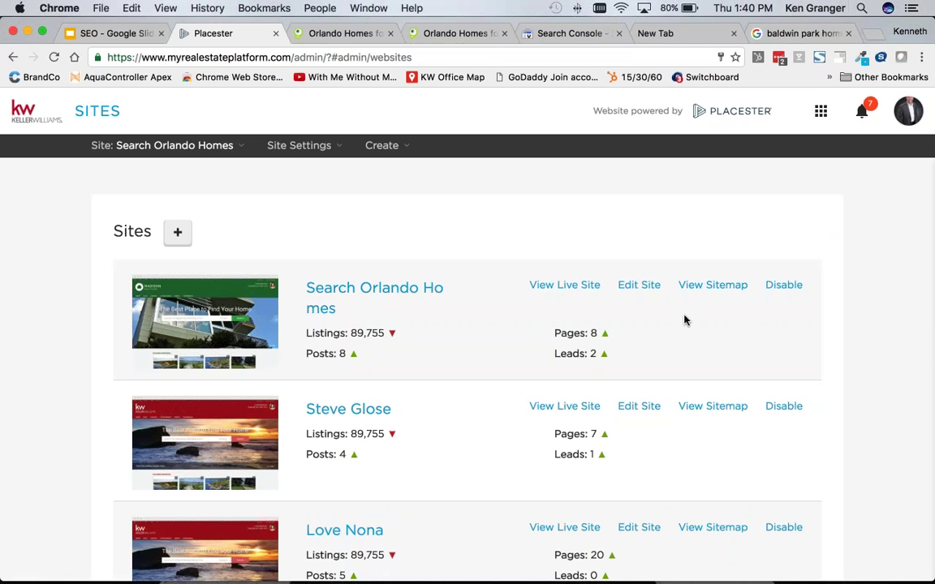
- Open the site's XML sitemap index, note its 117 sitemaps, and zoom in
{"action": "left_click", "coordinate": [712, 285]}
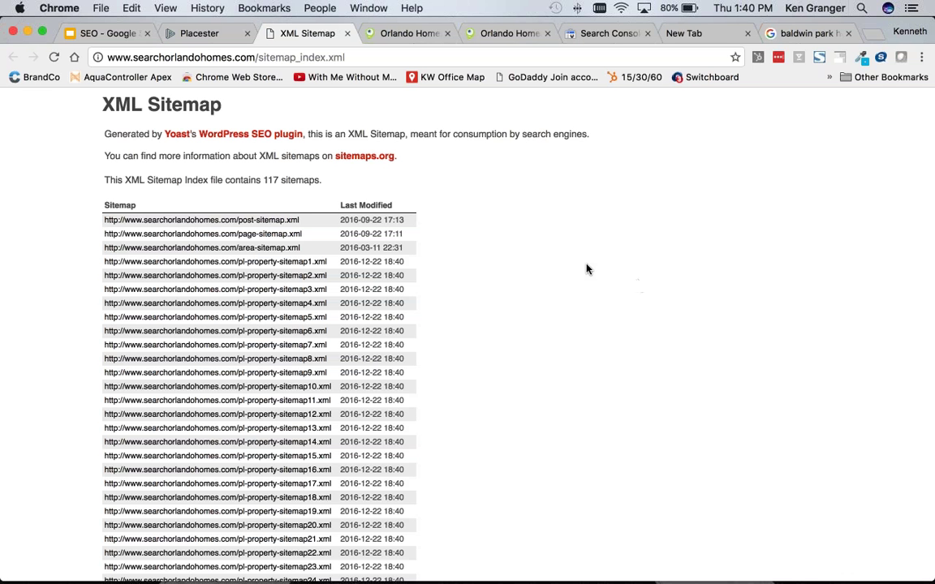
{"action": "left_click_drag", "start_coordinate": [213, 180], "coordinate": [322, 180]}
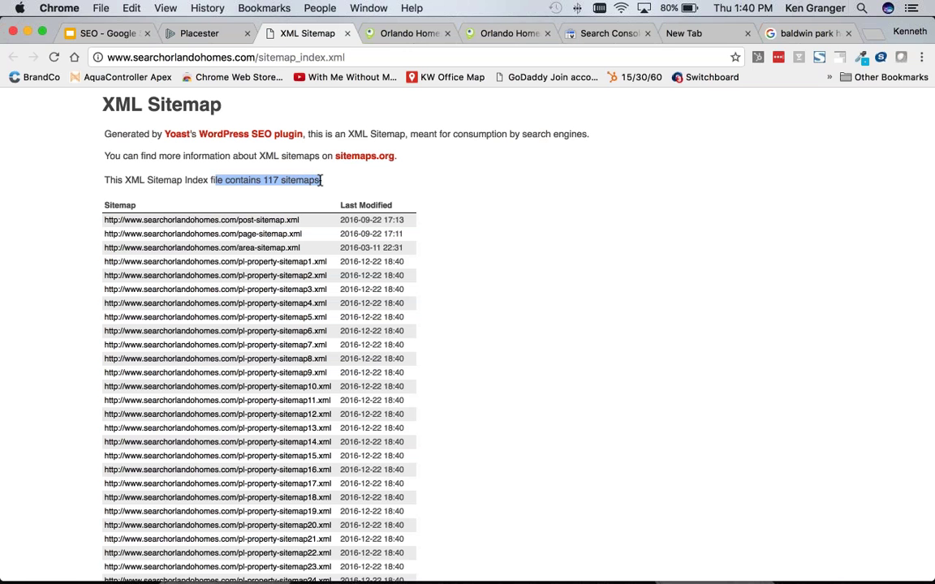
{"action": "left_click", "coordinate": [320, 181]}
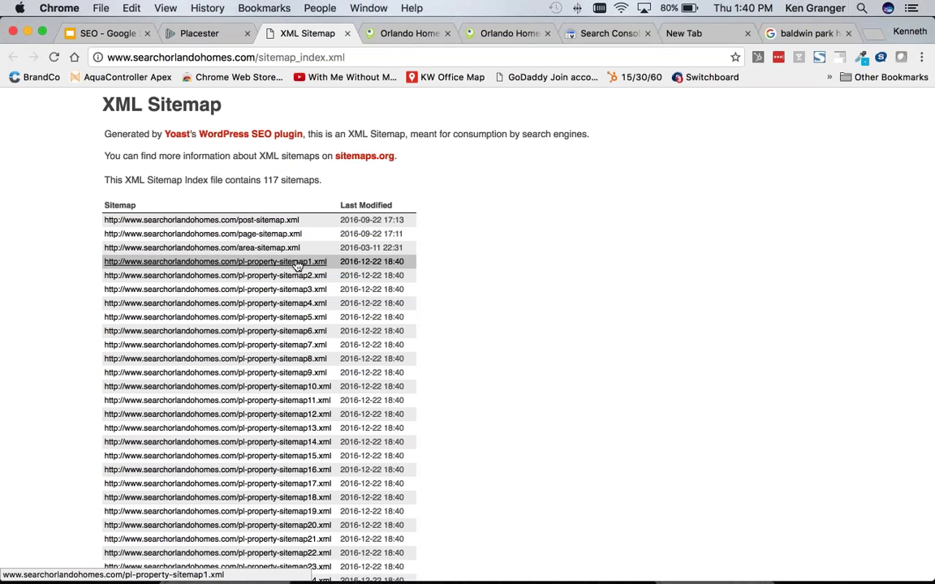
{"action": "key", "text": "super+equal"}
{"action": "key", "text": "super+equal"}
{"action": "key", "text": "super+equal"}
{"action": "key", "text": "super+equal"}
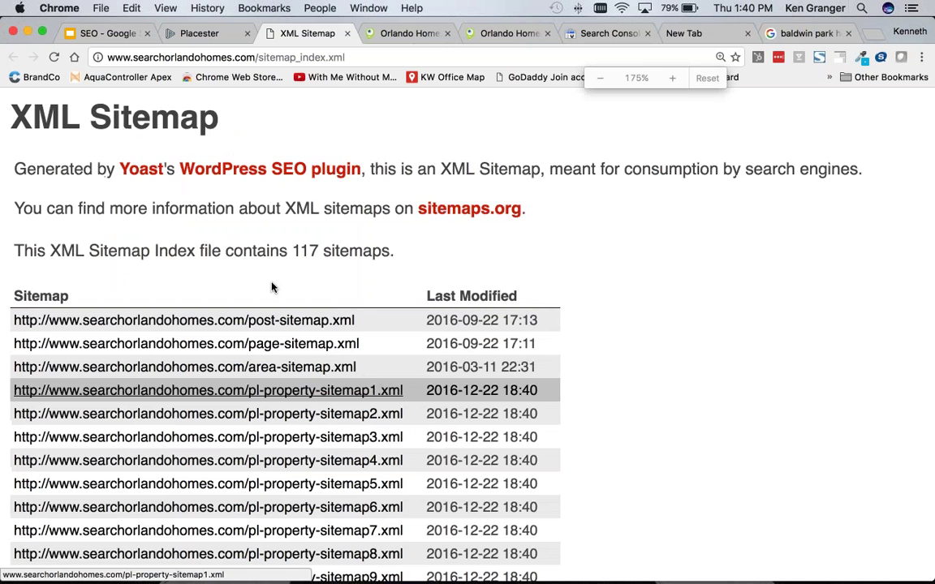
- Browse the 150 URLs in pl-property-sitemap2.xml, then return to the sitemap index
{"action": "scroll", "coordinate": [321, 341], "scroll_direction": "down", "scroll_amount": 3}
{"action": "left_click", "coordinate": [322, 284]}
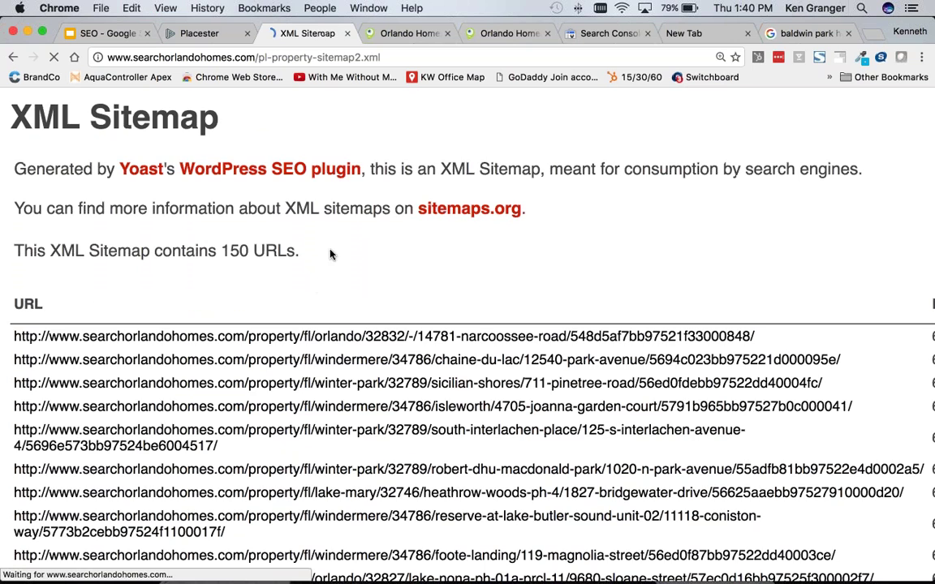
{"action": "left_click_drag", "start_coordinate": [241, 250], "coordinate": [304, 250]}
{"action": "left_click", "coordinate": [304, 250]}
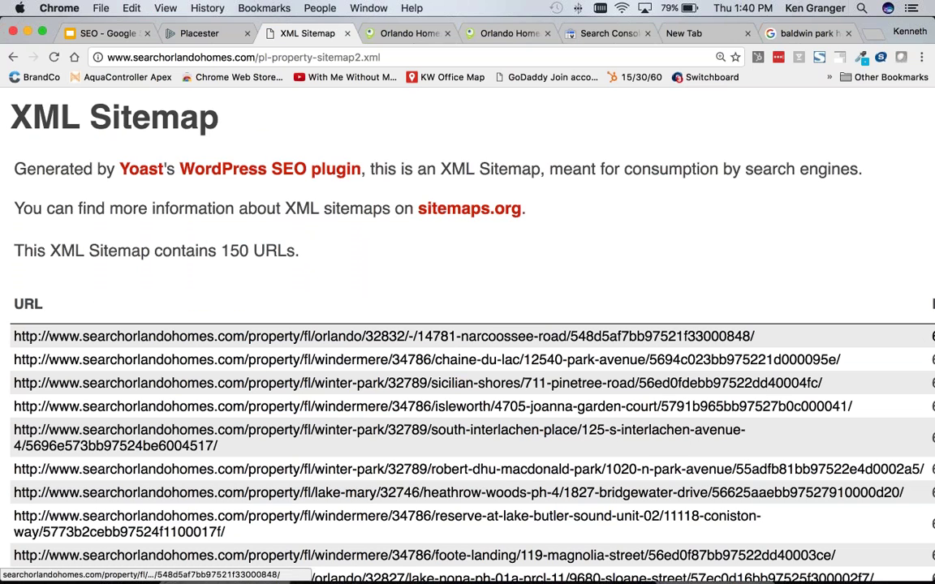
{"action": "scroll", "coordinate": [438, 349], "scroll_direction": "down", "scroll_amount": 3}
{"action": "scroll", "coordinate": [439, 357], "scroll_direction": "down", "scroll_amount": 5}
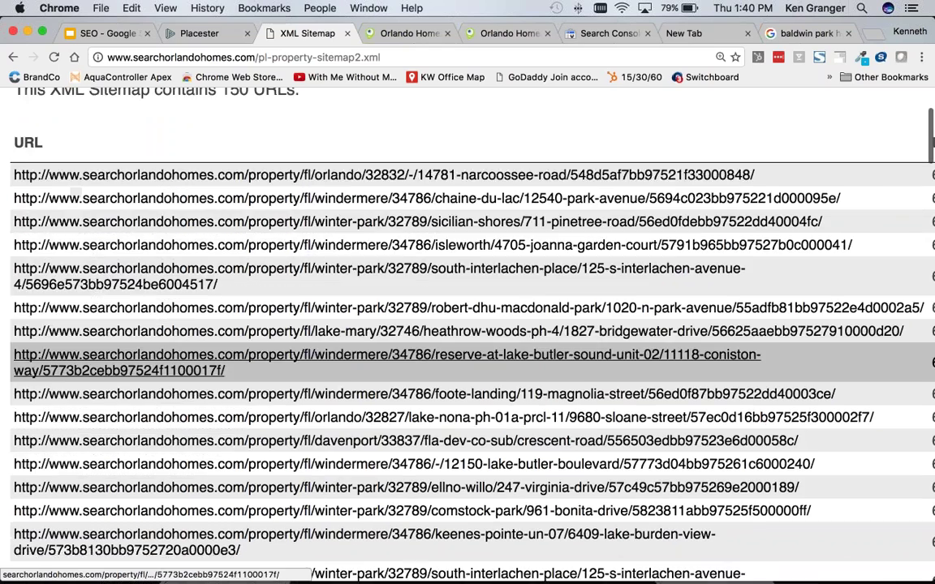
{"action": "scroll", "coordinate": [438, 363], "scroll_direction": "down", "scroll_amount": 12}
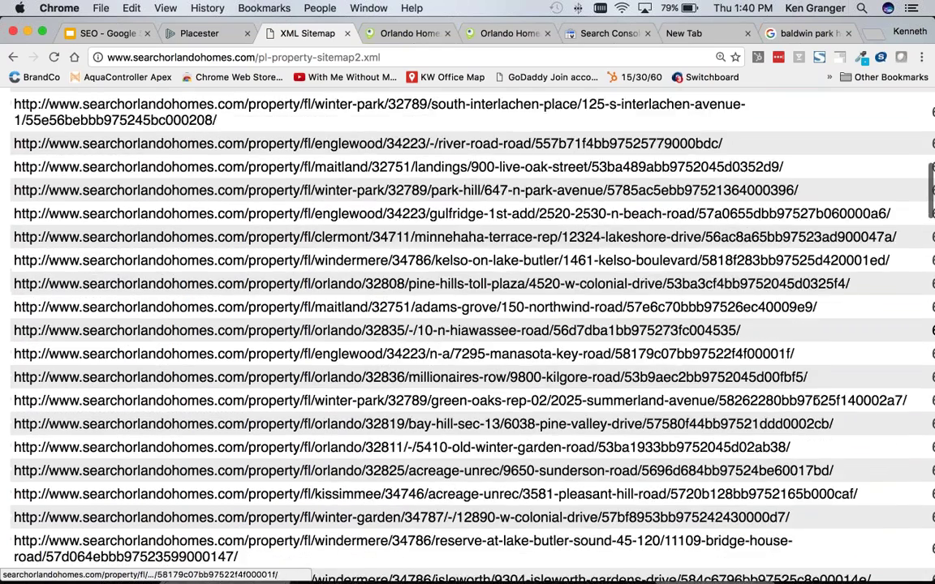
{"action": "scroll", "coordinate": [390, 347], "scroll_direction": "down", "scroll_amount": 3}
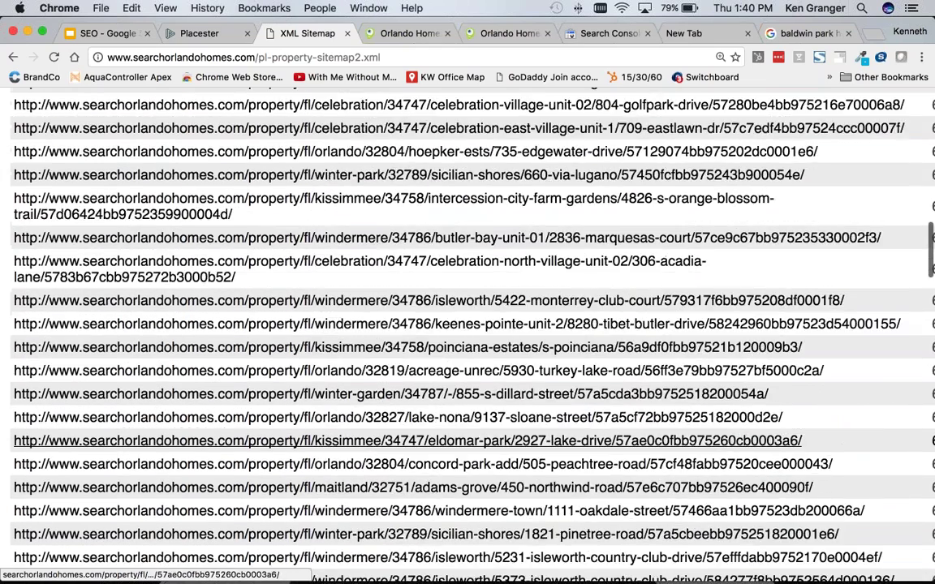
{"action": "scroll", "coordinate": [389, 347], "scroll_direction": "up", "scroll_amount": 20}
{"action": "left_click", "coordinate": [14, 58]}
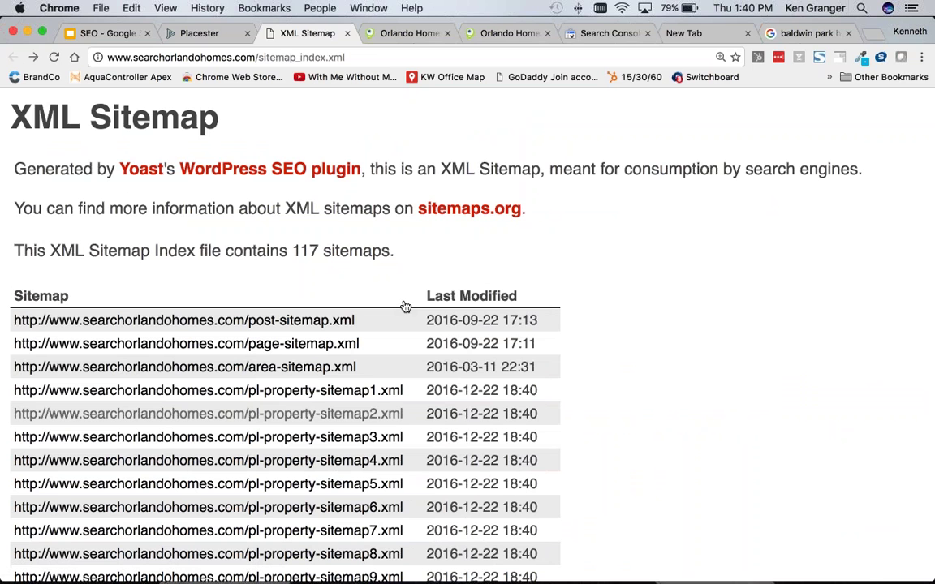
{"action": "left_click_drag", "start_coordinate": [439, 169], "coordinate": [536, 173]}
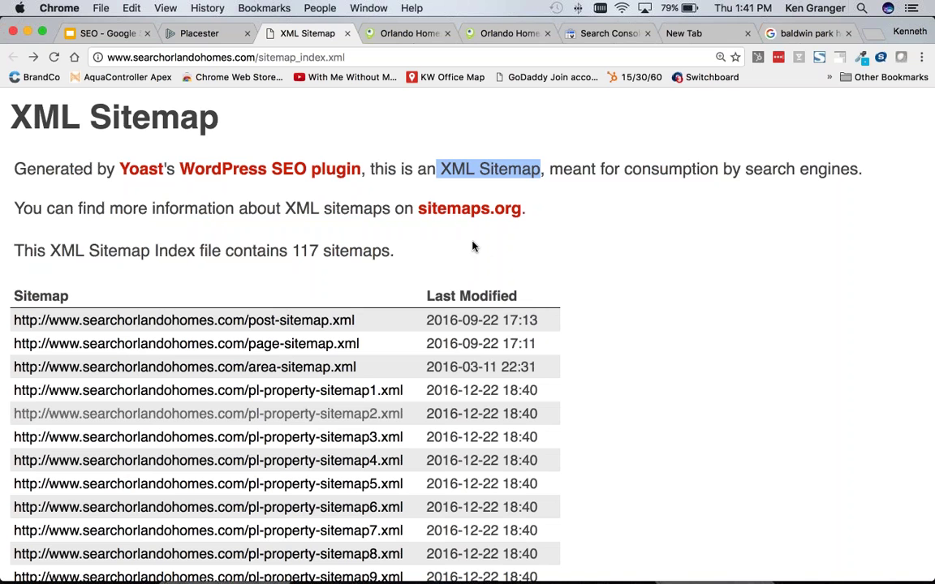
- Highlight sitemap_index.xml in the sitemap page's address, then go to the Search Console dashboard
{"action": "left_click", "coordinate": [476, 261]}
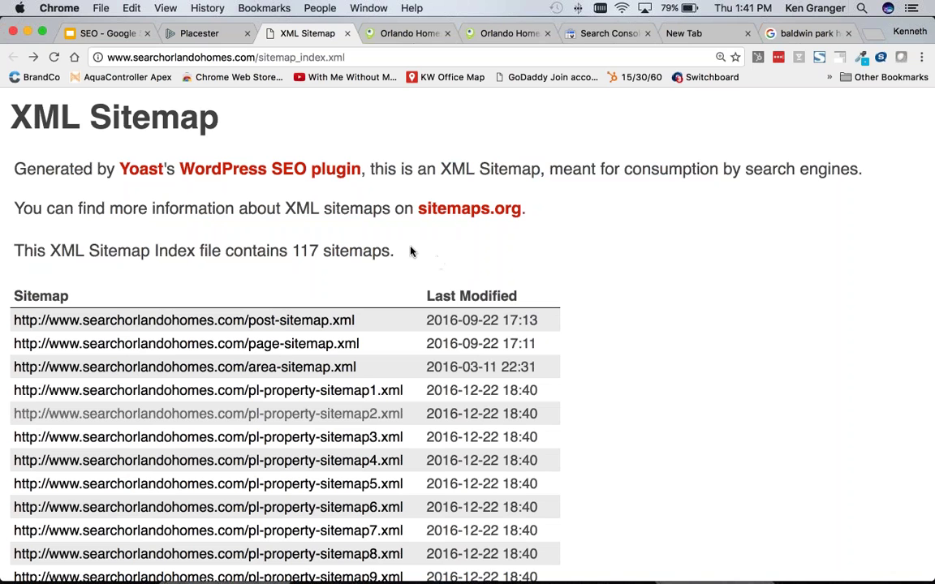
{"action": "left_click", "coordinate": [318, 54]}
{"action": "left_click_drag", "start_coordinate": [345, 57], "coordinate": [258, 57]}
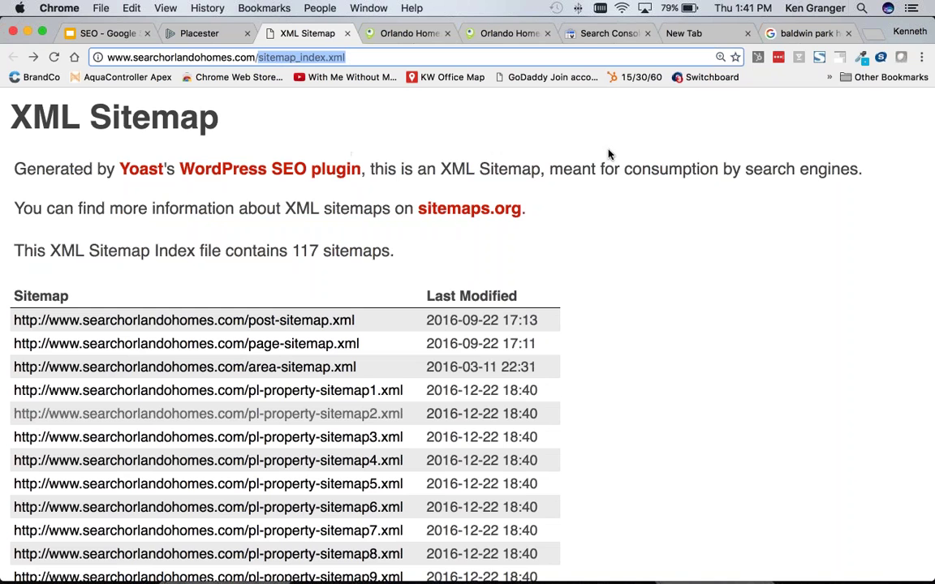
{"action": "left_click", "coordinate": [592, 33]}
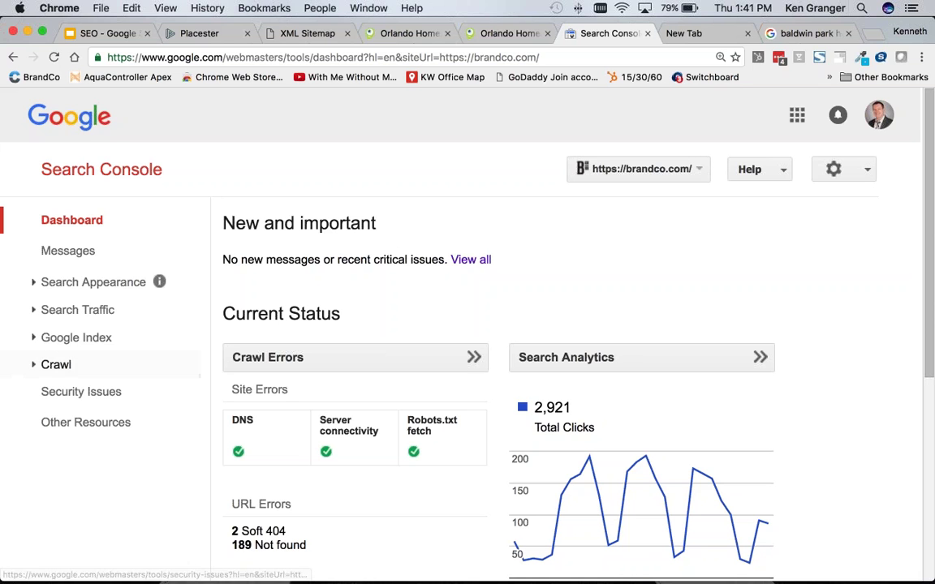
- Open the Crawl > Sitemaps report in Search Console and start the ADD/TEST SITEMAP form
{"action": "left_click", "coordinate": [66, 365]}
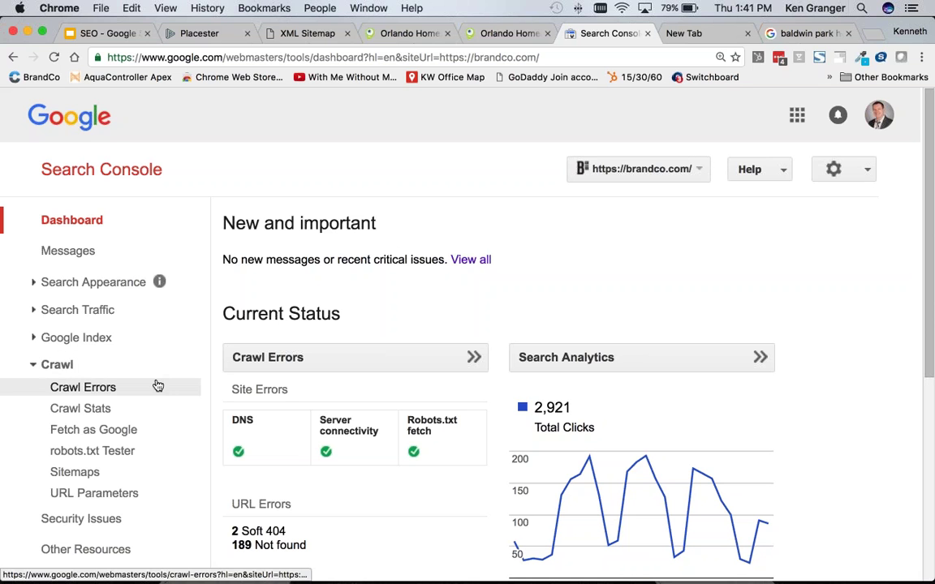
{"action": "left_click", "coordinate": [74, 478]}
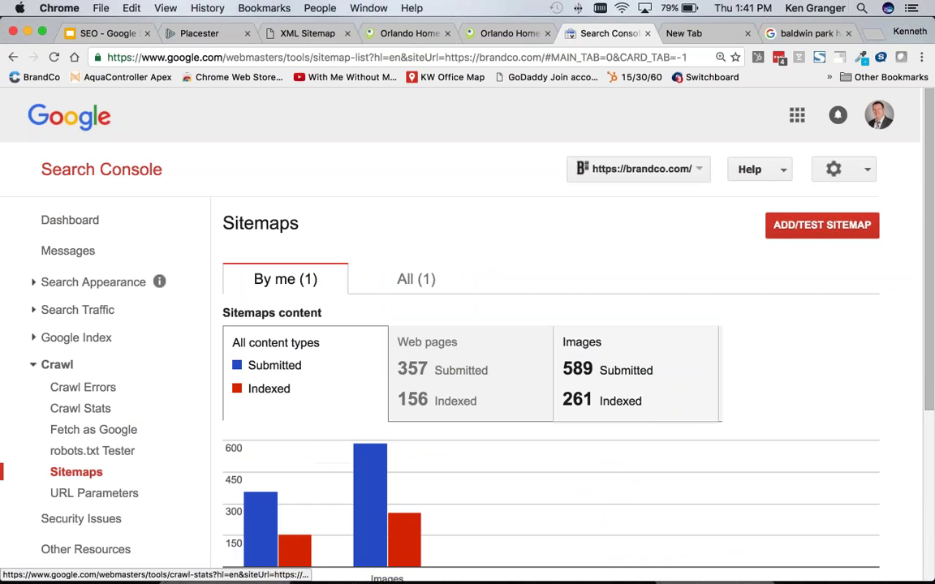
{"action": "left_click", "coordinate": [821, 236]}
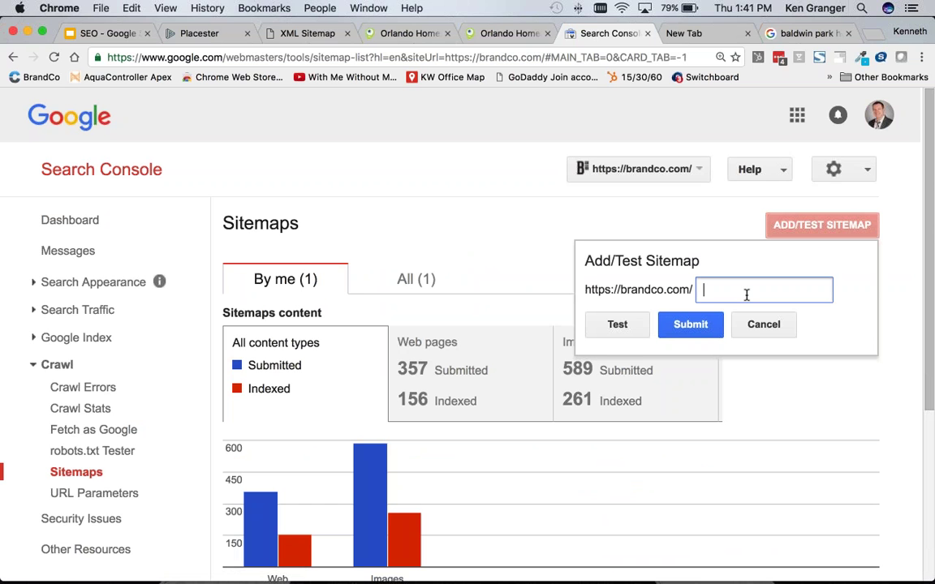
- Copy sitemap_index.xml from the sitemap tab into the sitemap field, then view the searchorlando.com home page
{"action": "left_click", "coordinate": [306, 33]}
{"action": "double_click", "coordinate": [302, 56]}
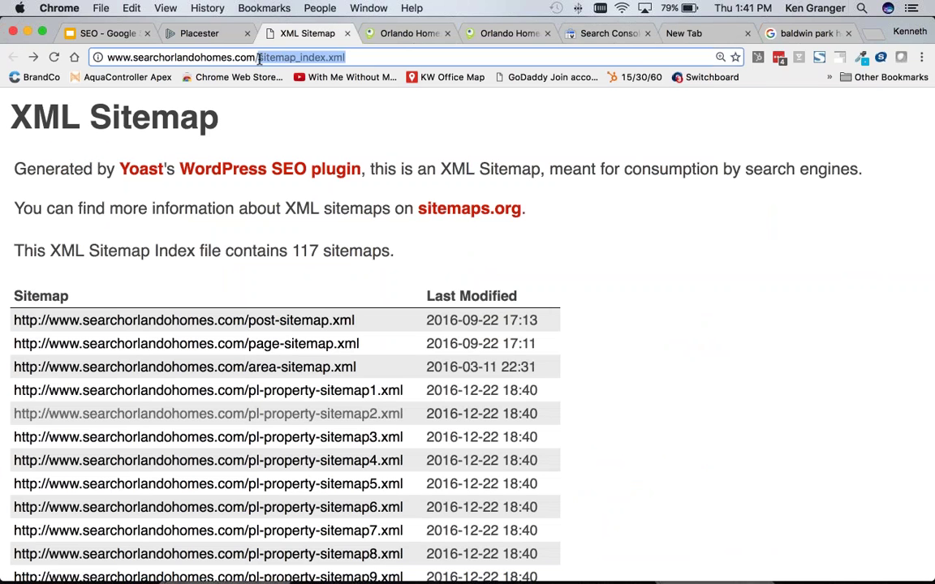
{"action": "key", "text": "super+c"}
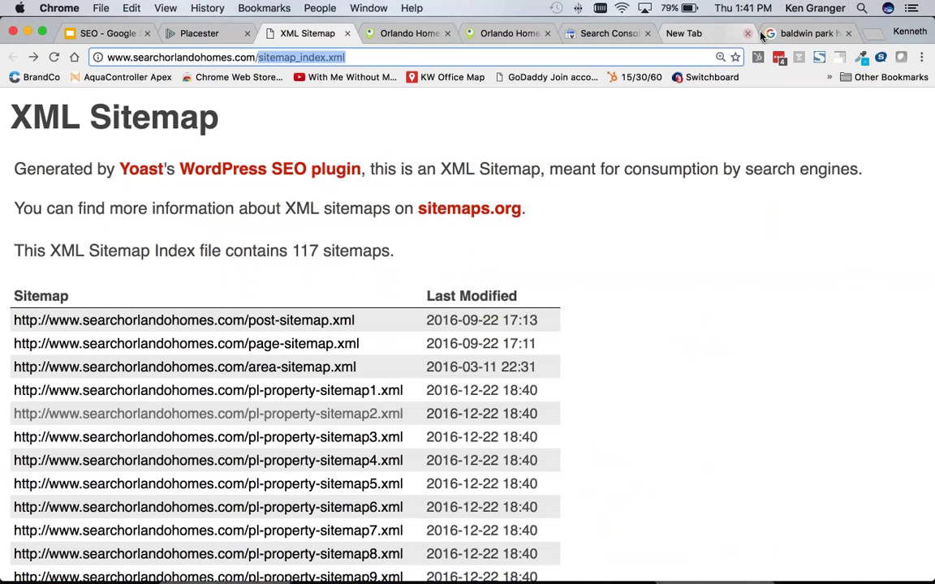
{"action": "left_click", "coordinate": [610, 33]}
{"action": "key", "text": "super+v"}
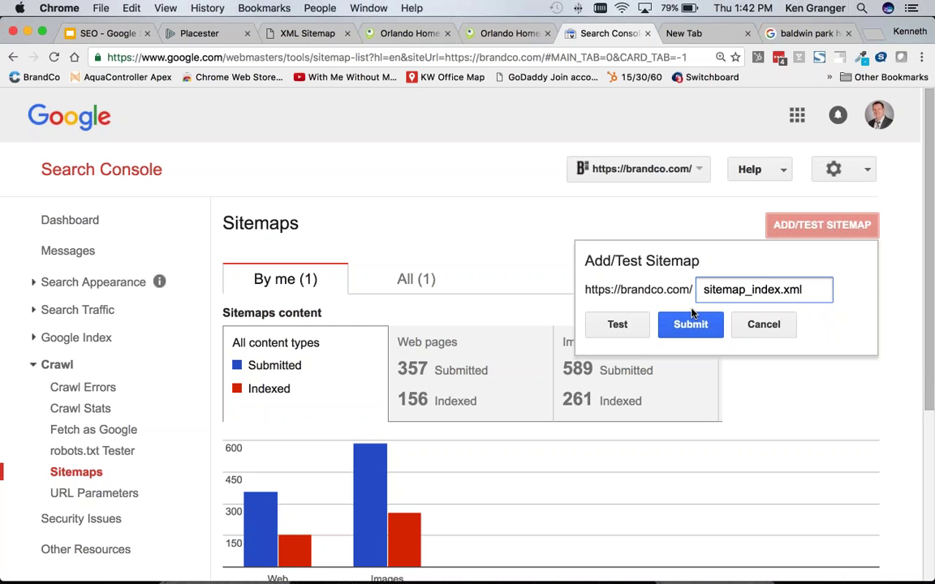
{"action": "left_click", "coordinate": [390, 34]}
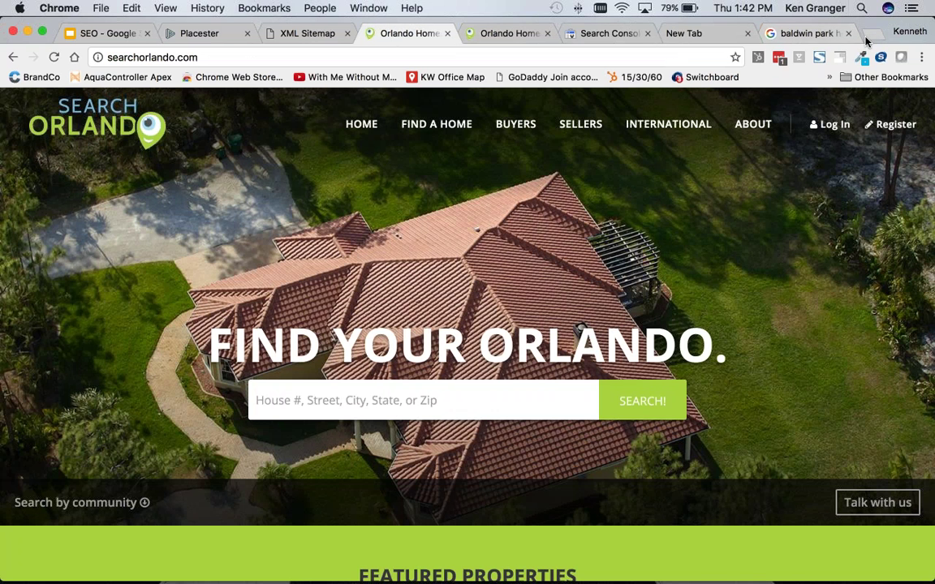
- Search Google for site:searchorlandohomes.com and highlight its about 5,440 result count
{"action": "left_click", "coordinate": [803, 33]}
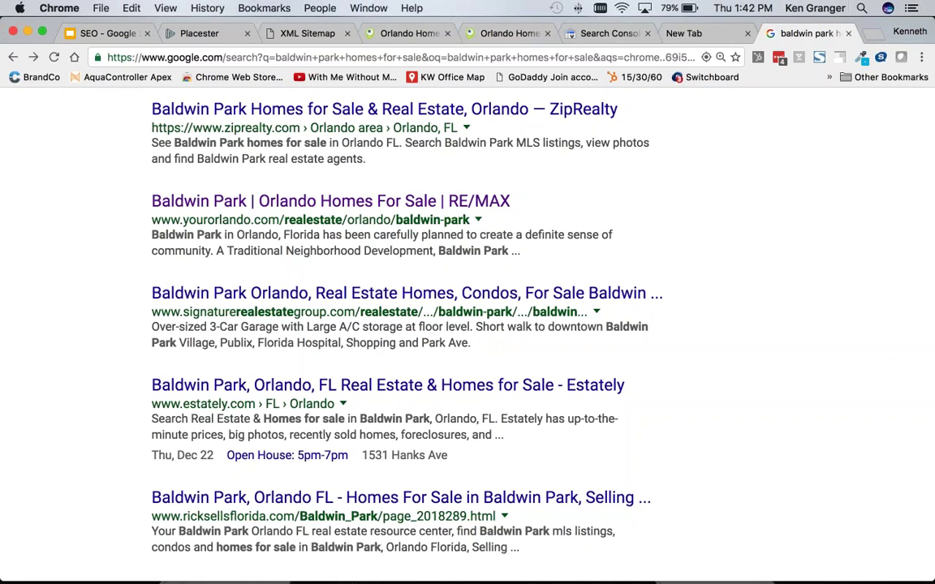
{"action": "key", "text": "super+l"}
{"action": "type", "text": "site"}
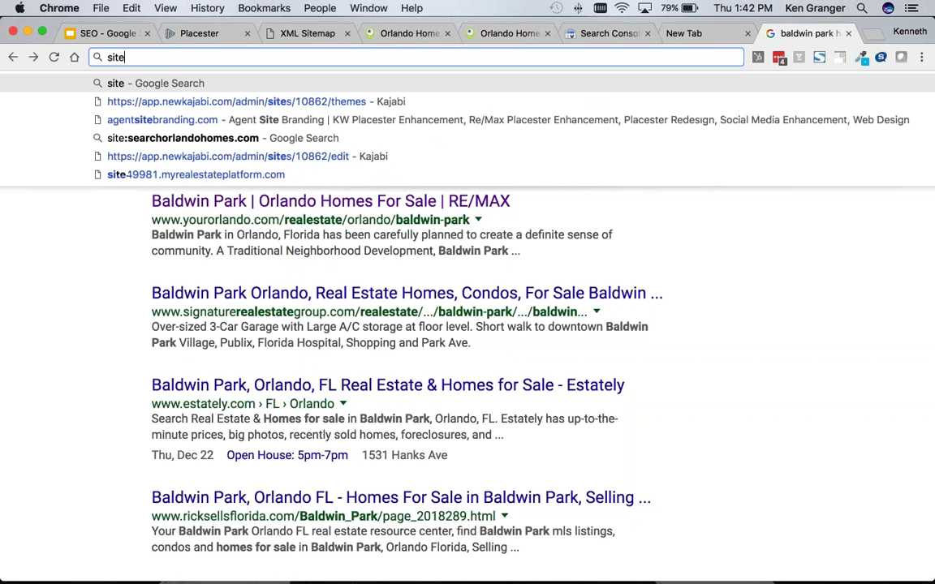
{"action": "type", "text": ":search"}
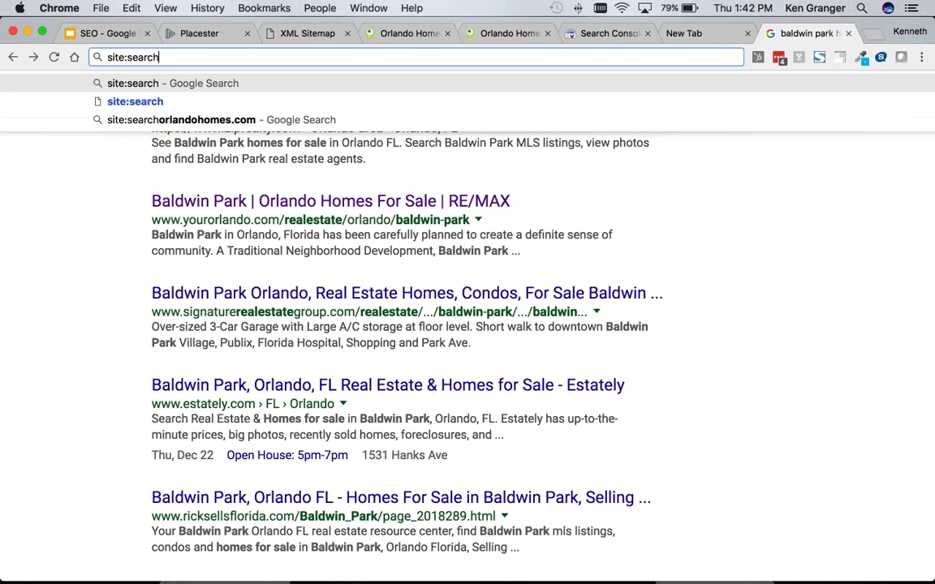
{"action": "type", "text": "orlandohomes"}
{"action": "key", "text": "Return"}
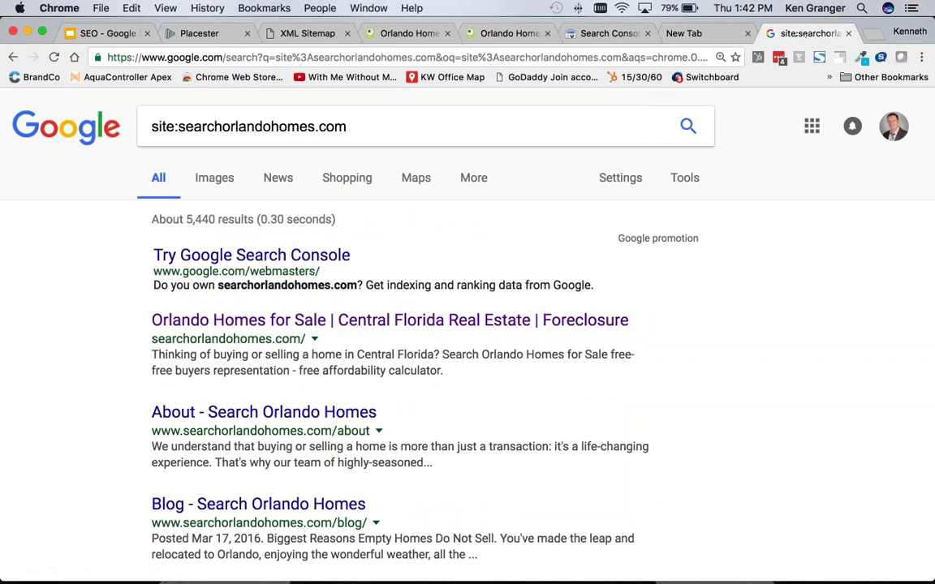
{"action": "mouse_move", "coordinate": [186, 219]}
{"action": "left_mouse_down"}
{"action": "mouse_move", "coordinate": [213, 219]}
{"action": "mouse_move", "coordinate": [177, 220]}
{"action": "mouse_move", "coordinate": [218, 220]}
{"action": "mouse_move", "coordinate": [171, 220]}
{"action": "left_mouse_up"}
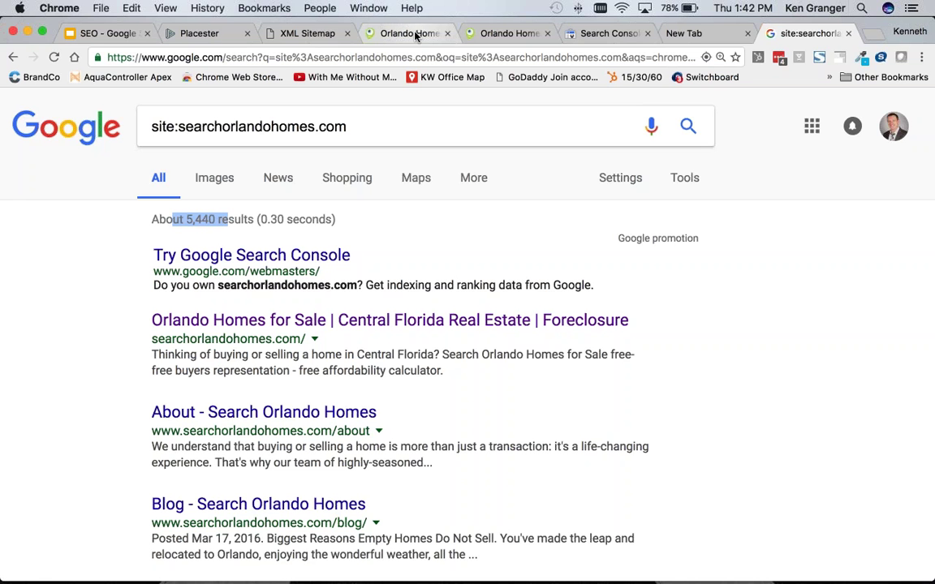
{"action": "left_click", "coordinate": [377, 33]}
{"action": "left_click", "coordinate": [484, 35]}
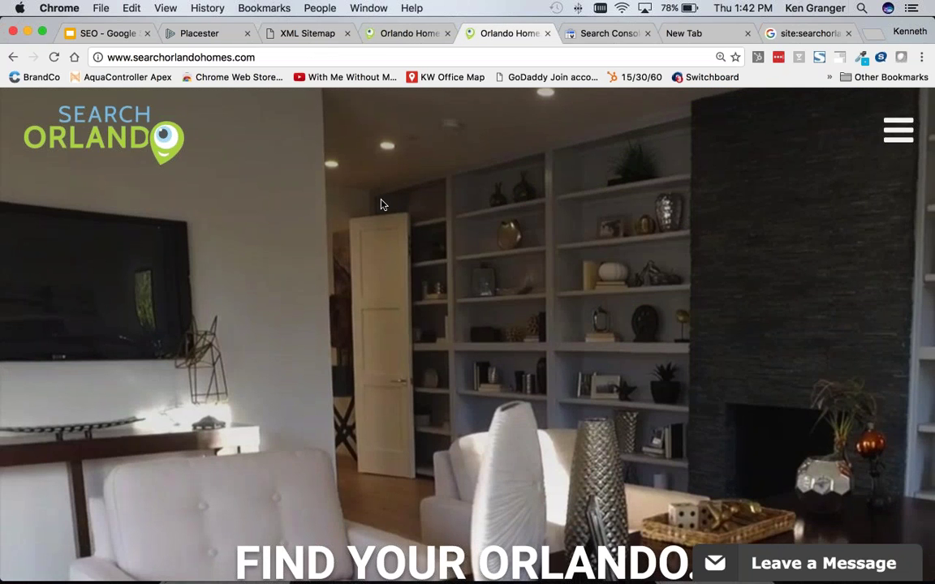
{"action": "scroll", "coordinate": [388, 202], "scroll_direction": "down", "scroll_amount": 5}
{"action": "scroll", "coordinate": [388, 202], "scroll_direction": "down", "scroll_amount": 6}
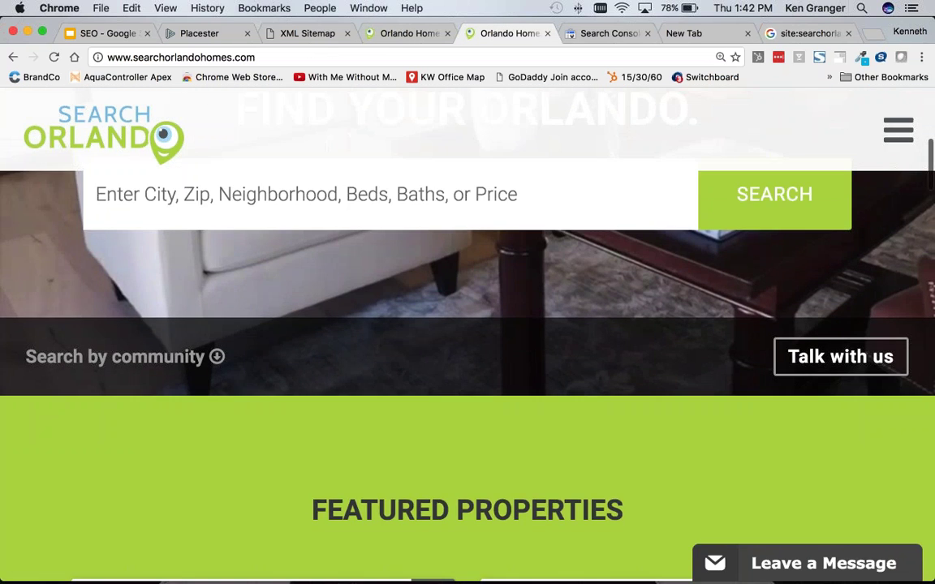
{"action": "key", "text": "super+minus"}
{"action": "key", "text": "super+minus"}
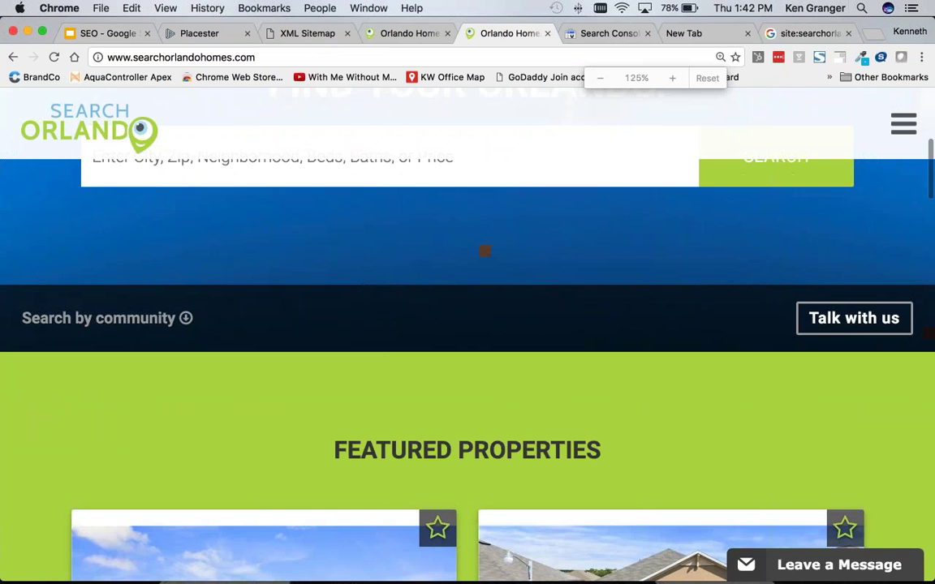
{"action": "key", "text": "super+minus"}
{"action": "scroll", "coordinate": [720, 249], "scroll_direction": "up", "scroll_amount": 10}
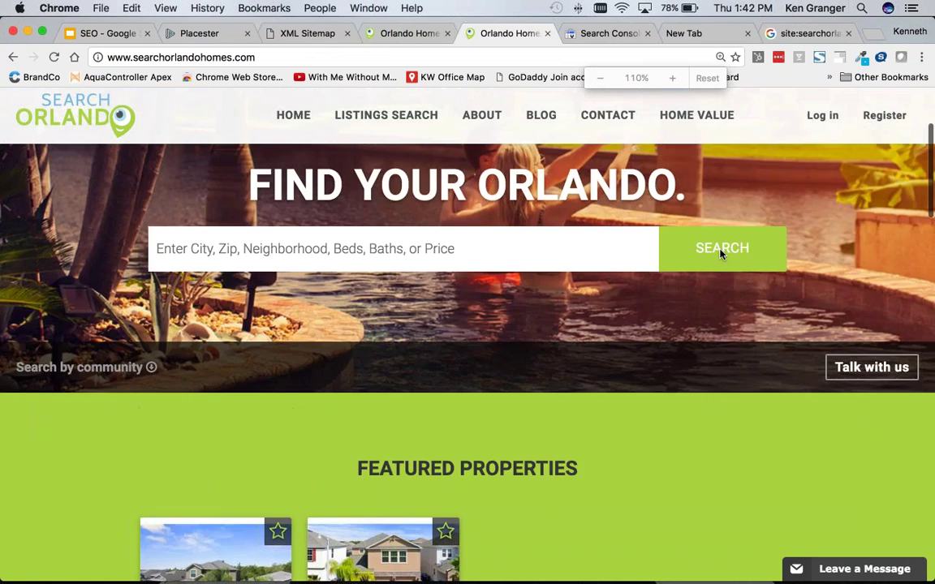
{"action": "key", "text": "ctrl+shift+Tab"}
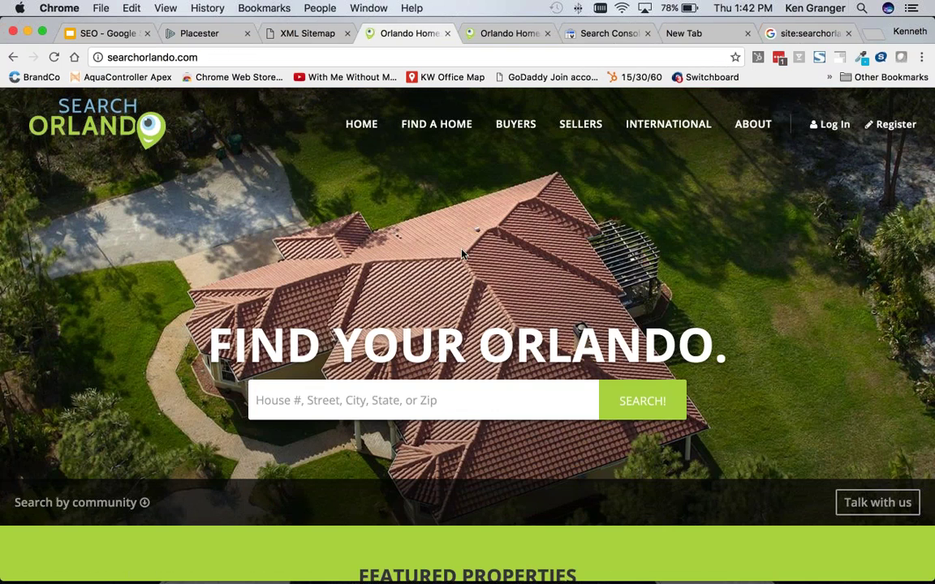
{"action": "left_click", "coordinate": [501, 35]}
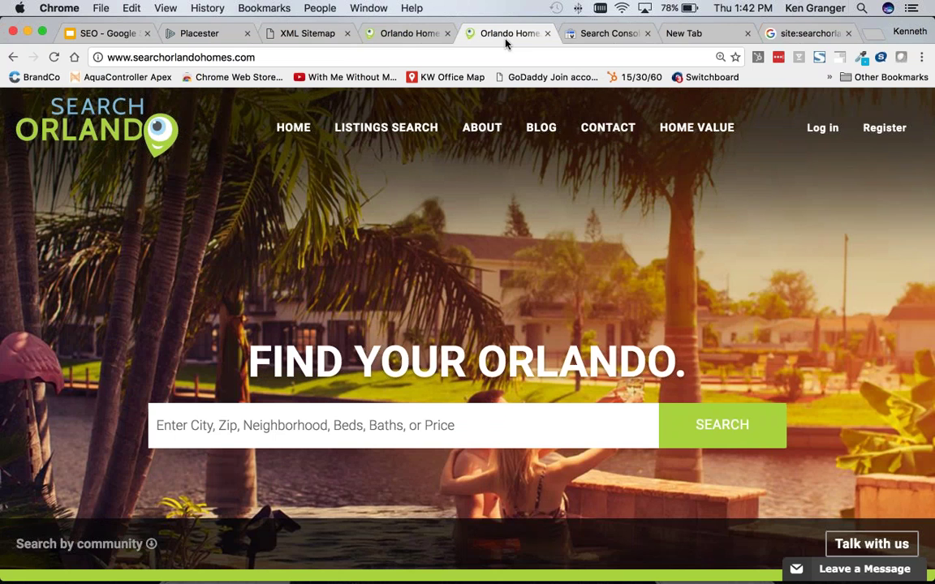
{"action": "key", "text": "super+0"}
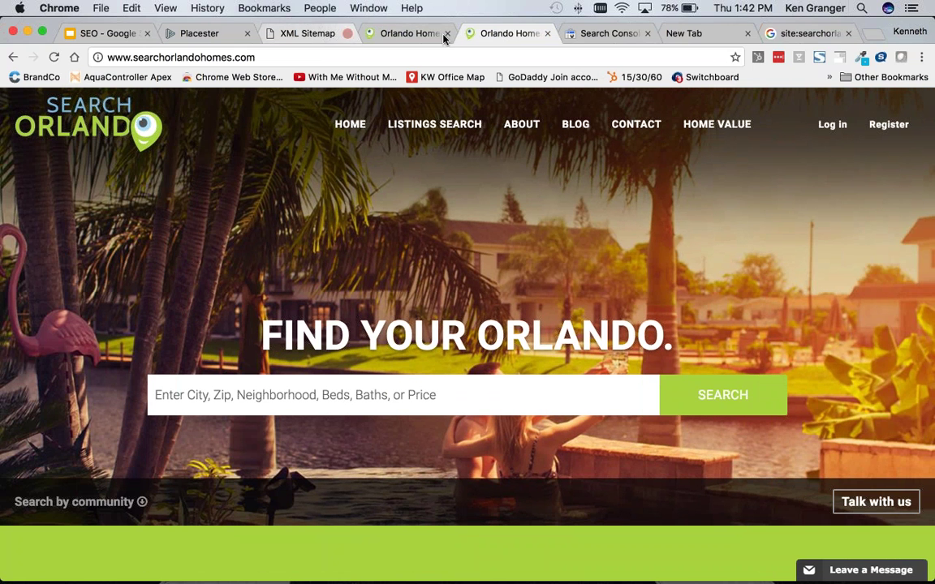
- Change the search to site:searchorlando.com, highlight its 729 results, and go to the Placester Sites page
{"action": "left_click", "coordinate": [800, 33]}
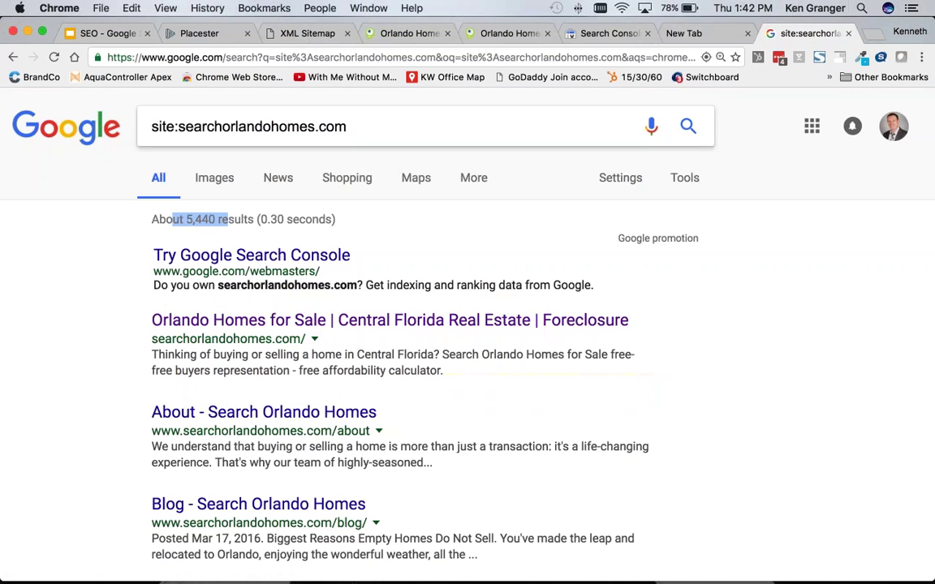
{"action": "left_click_drag", "start_coordinate": [187, 219], "coordinate": [218, 219]}
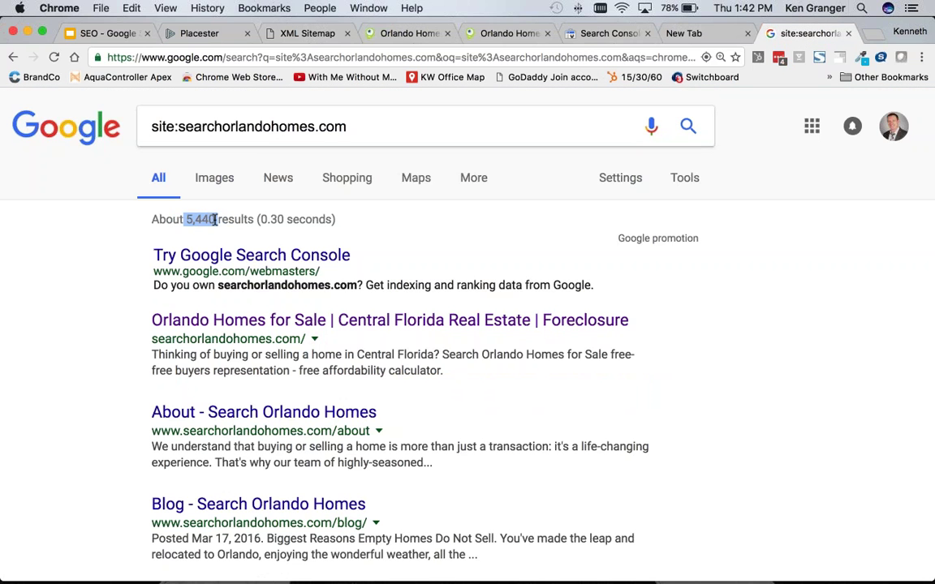
{"action": "left_click", "coordinate": [251, 159]}
{"action": "key", "text": "BackSpace"}
{"action": "key", "text": "BackSpace"}
{"action": "key", "text": "BackSpace"}
{"action": "key", "text": "BackSpace"}
{"action": "key", "text": "BackSpace"}
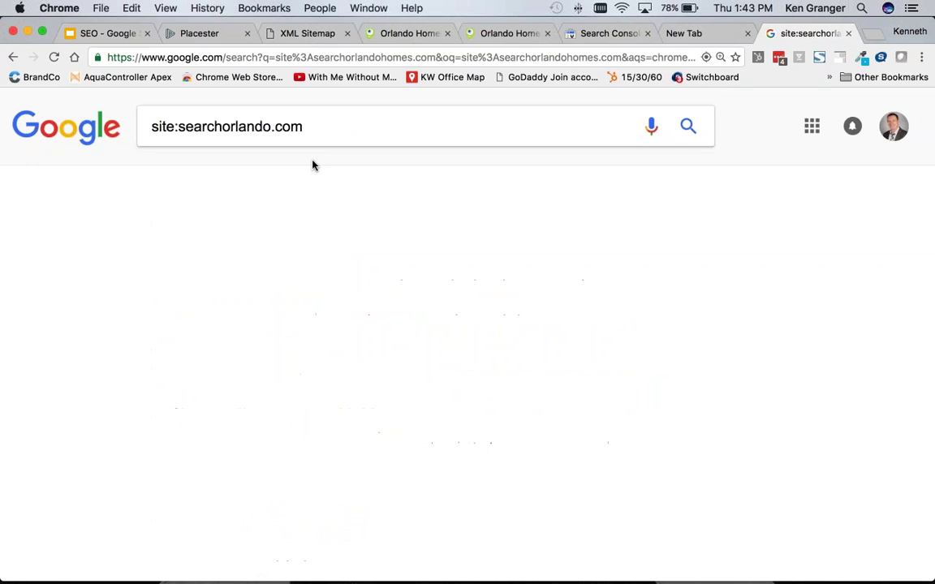
{"action": "left_click_drag", "start_coordinate": [186, 219], "coordinate": [244, 220]}
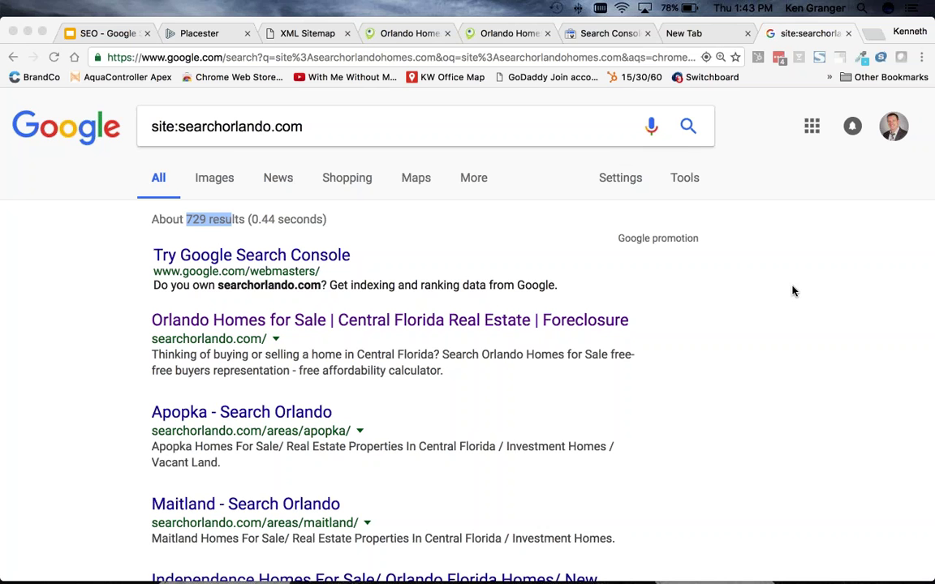
{"action": "left_click", "coordinate": [197, 33]}
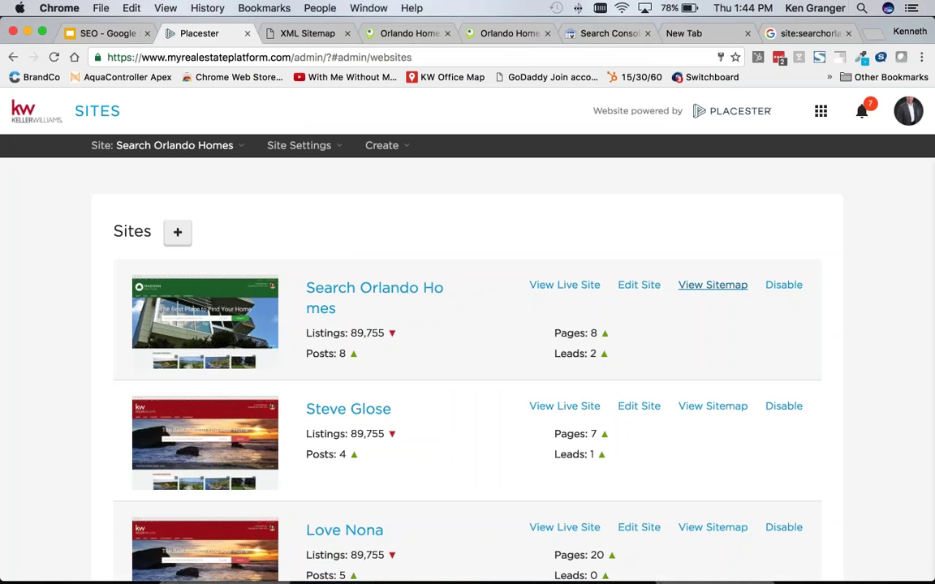
- Open Search Orlando Homes' Site Settings and scroll down to Site Tracking and Site Verification
{"action": "left_click", "coordinate": [704, 286]}
{"action": "left_click", "coordinate": [314, 33]}
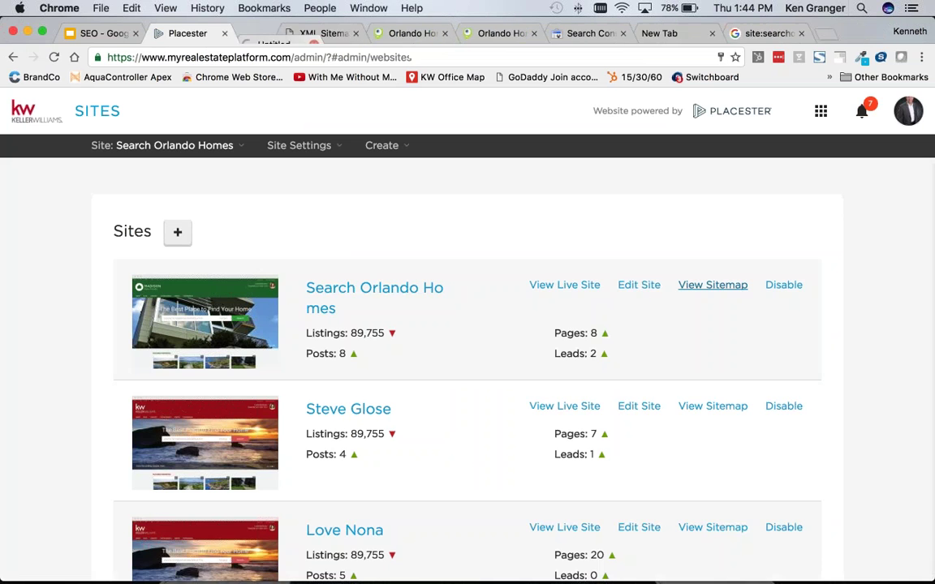
{"action": "left_click", "coordinate": [638, 284]}
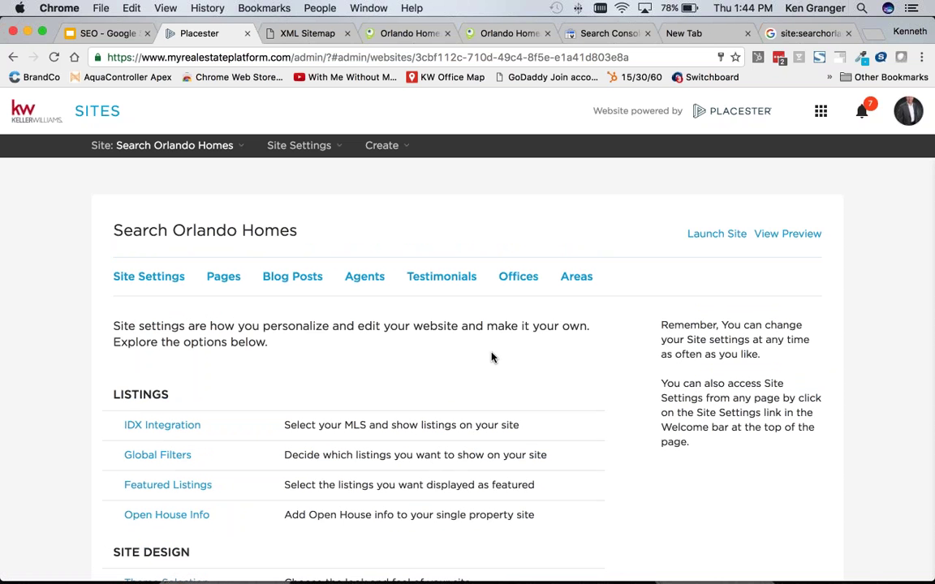
{"action": "scroll", "coordinate": [490, 357], "scroll_direction": "down", "scroll_amount": 5}
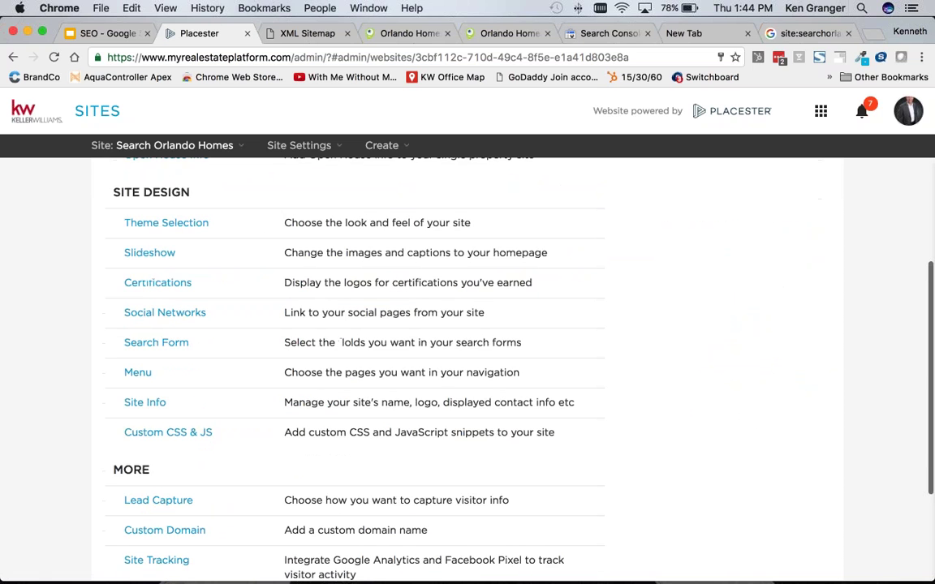
{"action": "scroll", "coordinate": [467, 357], "scroll_direction": "down", "scroll_amount": 1}
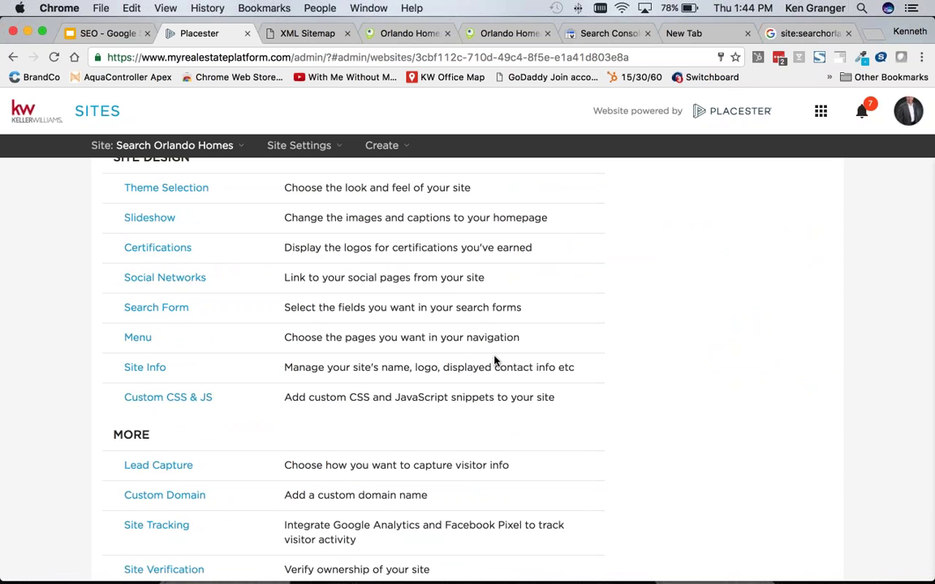
{"action": "scroll", "coordinate": [503, 362], "scroll_direction": "down", "scroll_amount": 2}
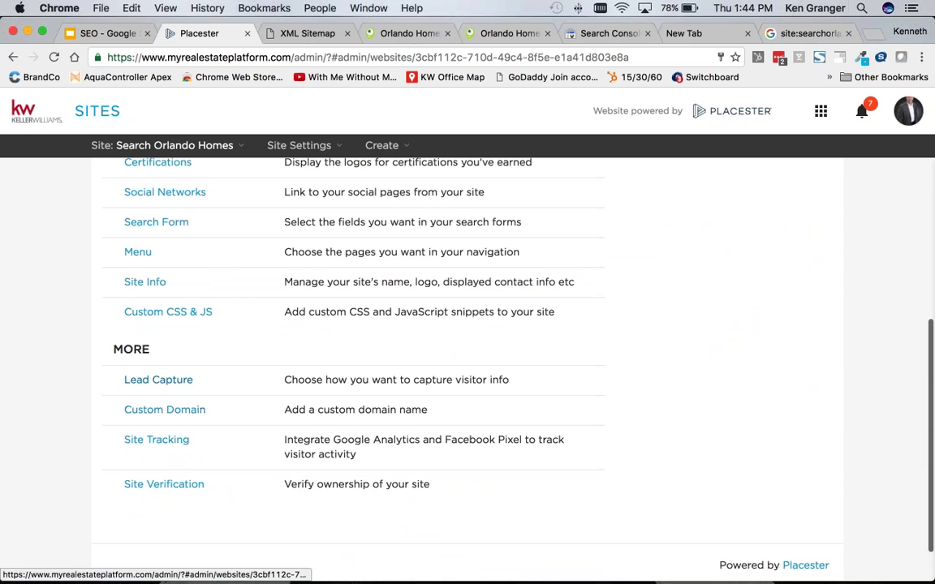
{"action": "left_click", "coordinate": [158, 380]}
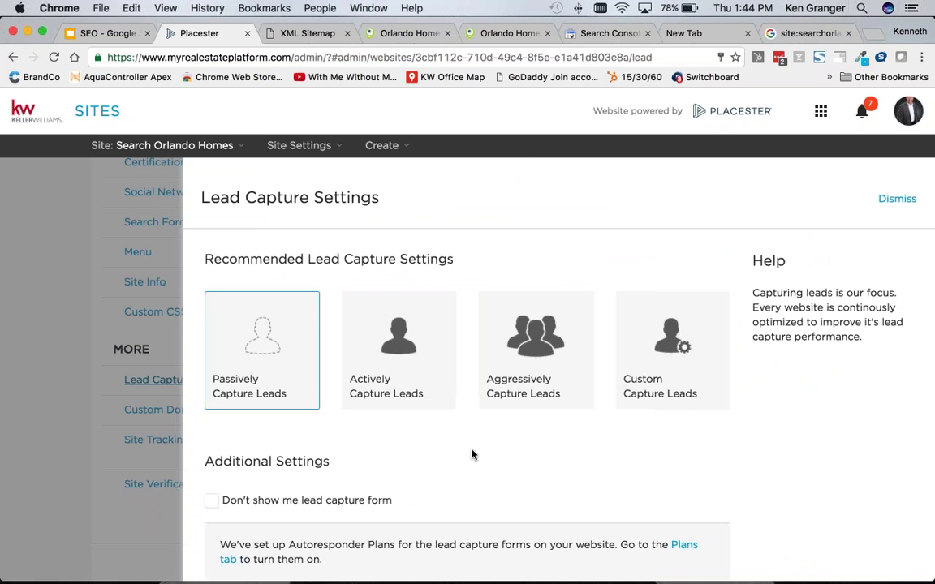
{"action": "mouse_move", "coordinate": [219, 369]}
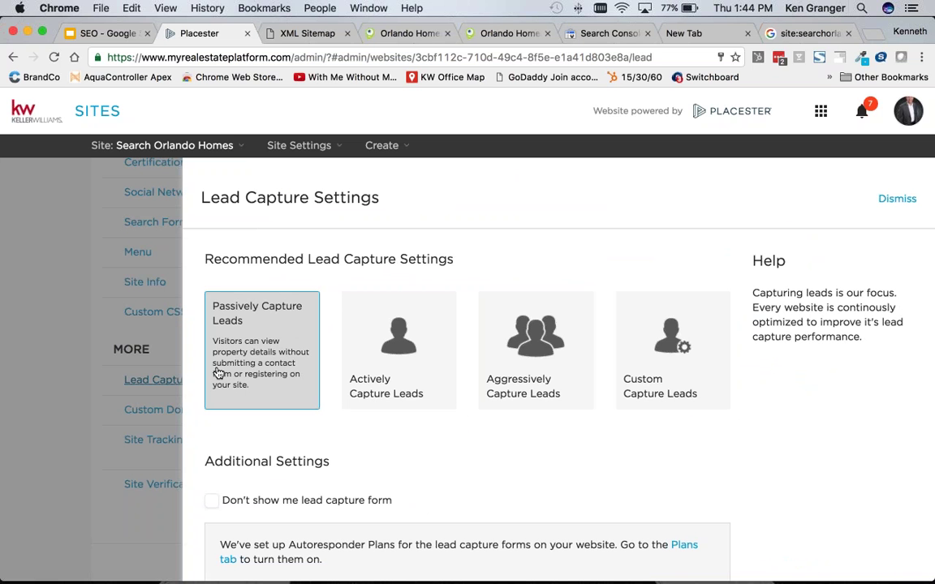
{"action": "mouse_move", "coordinate": [526, 360]}
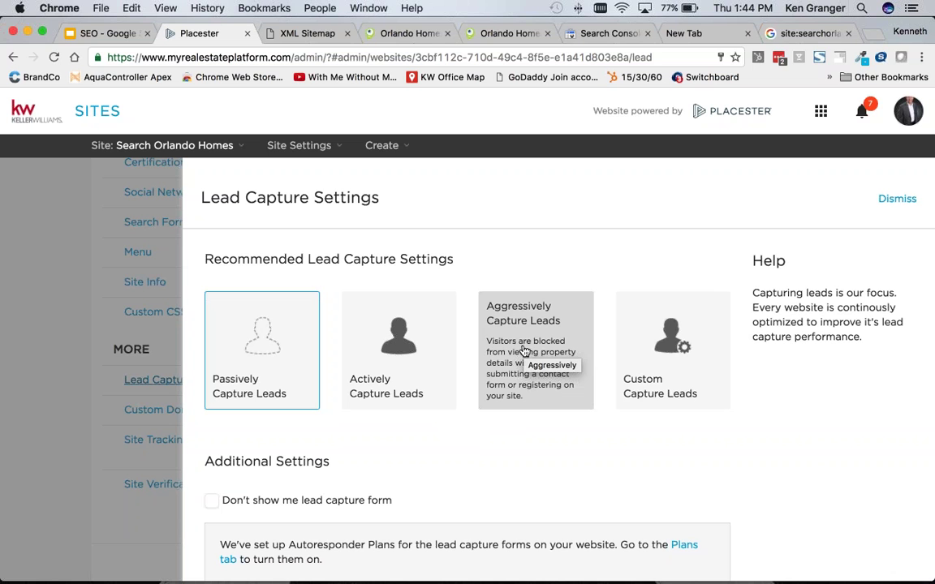
{"action": "left_click", "coordinate": [525, 350]}
{"action": "mouse_move", "coordinate": [713, 383]}
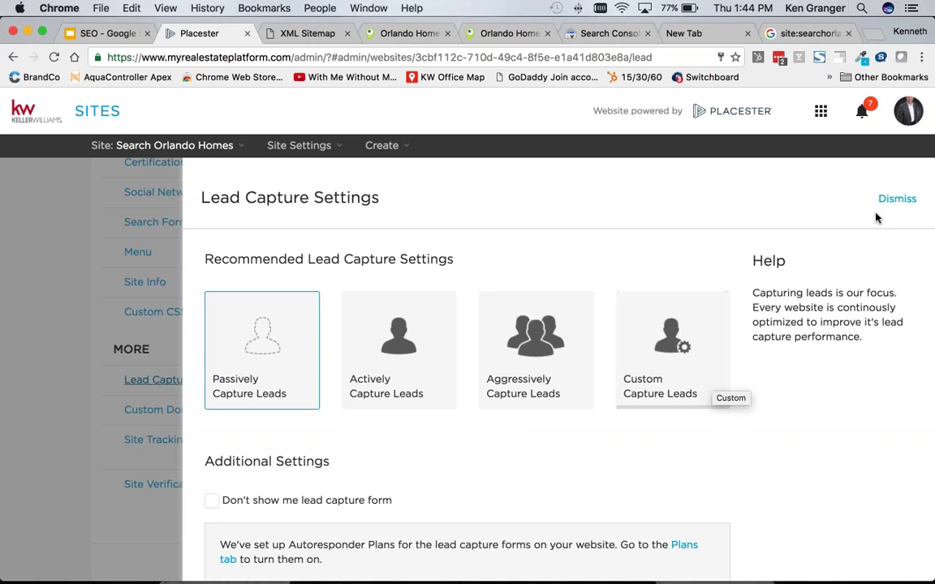
{"action": "left_click", "coordinate": [897, 198]}
- Show the Search Orlando Homes Pages list and start a new page
{"action": "scroll", "coordinate": [526, 402], "scroll_direction": "up", "scroll_amount": 10}
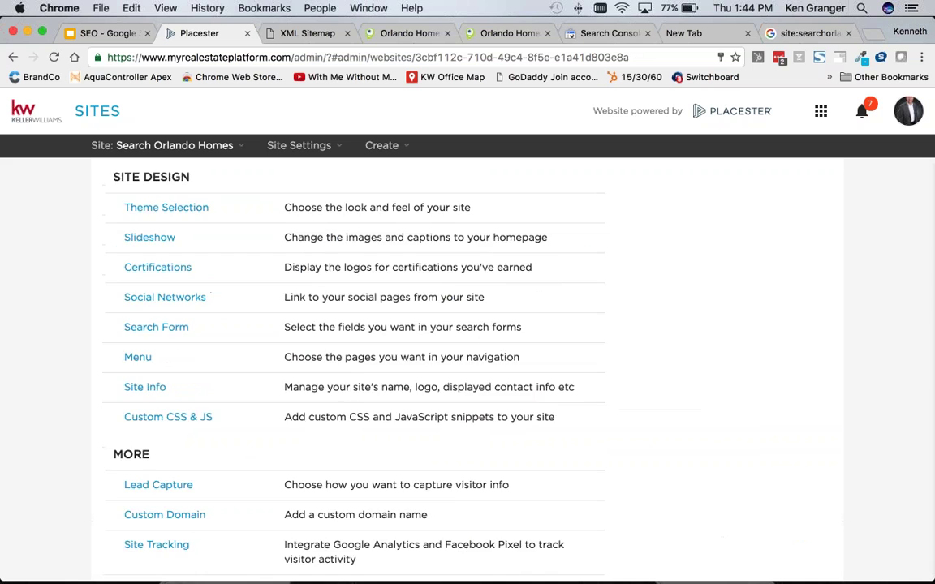
{"action": "scroll", "coordinate": [526, 403], "scroll_direction": "up", "scroll_amount": 1}
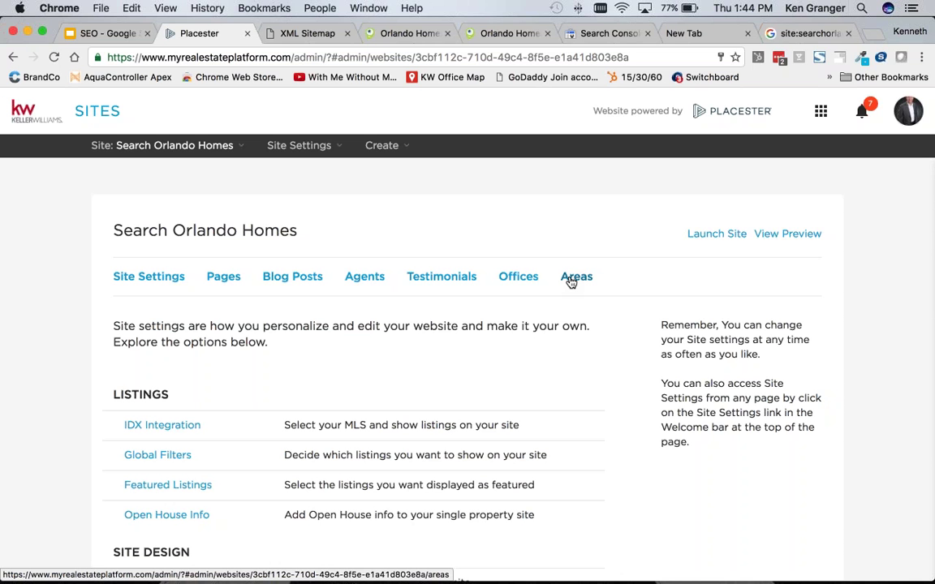
{"action": "left_click", "coordinate": [223, 276]}
{"action": "scroll", "coordinate": [195, 284], "scroll_direction": "down", "scroll_amount": 1}
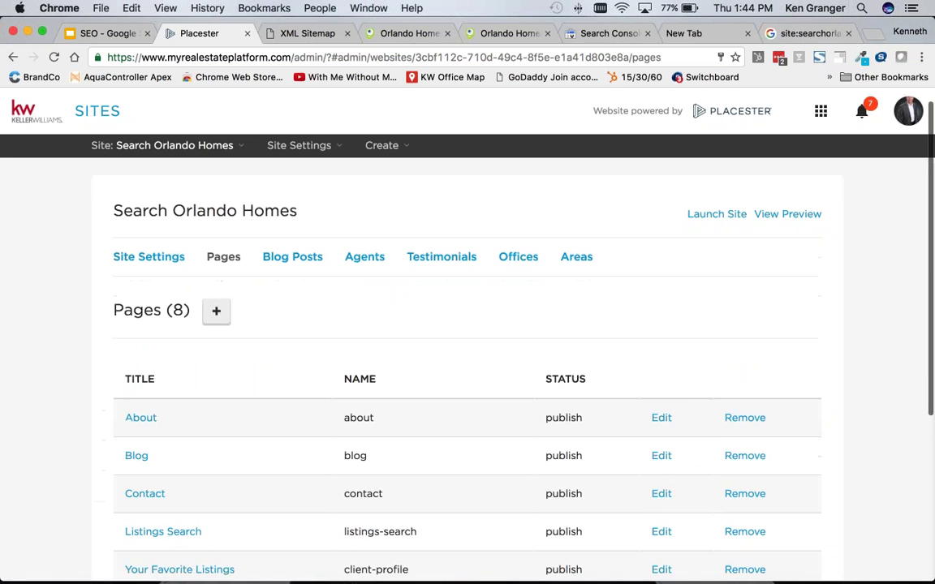
{"action": "left_click", "coordinate": [216, 313]}
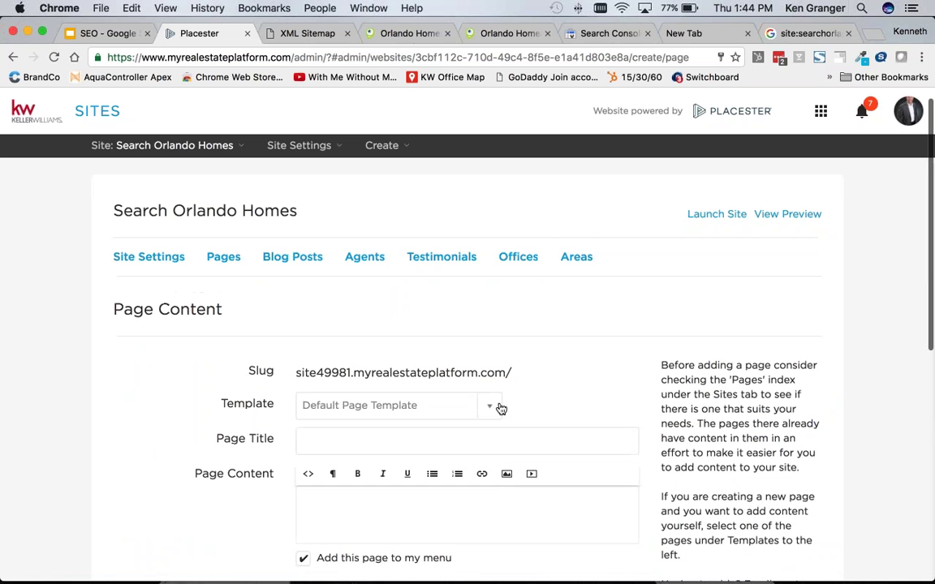
- Choose the IDX Page template and review its listing criteria showing 15,367 listings
{"action": "left_click", "coordinate": [501, 408]}
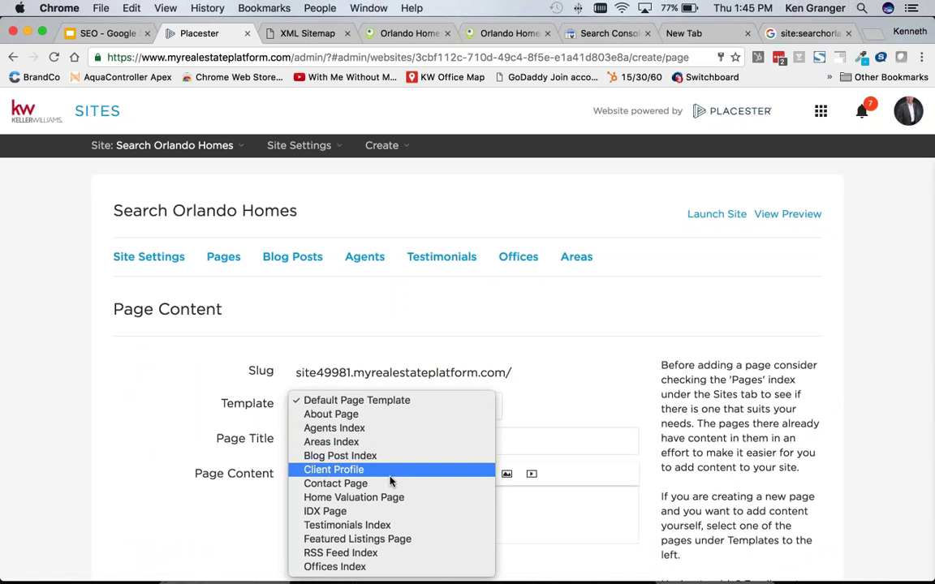
{"action": "left_click", "coordinate": [394, 510]}
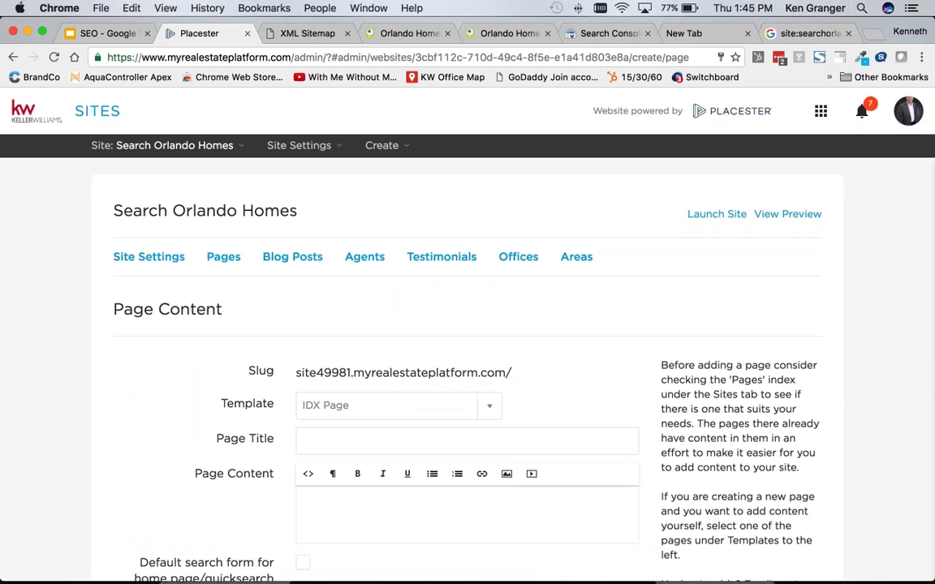
{"action": "scroll", "coordinate": [620, 358], "scroll_direction": "down", "scroll_amount": 5}
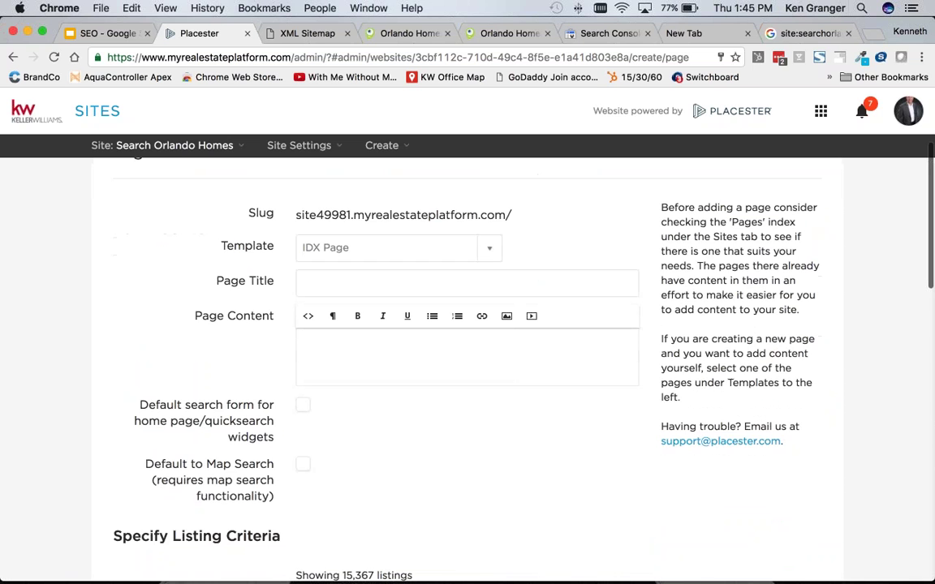
{"action": "scroll", "coordinate": [467, 365], "scroll_direction": "down", "scroll_amount": 6}
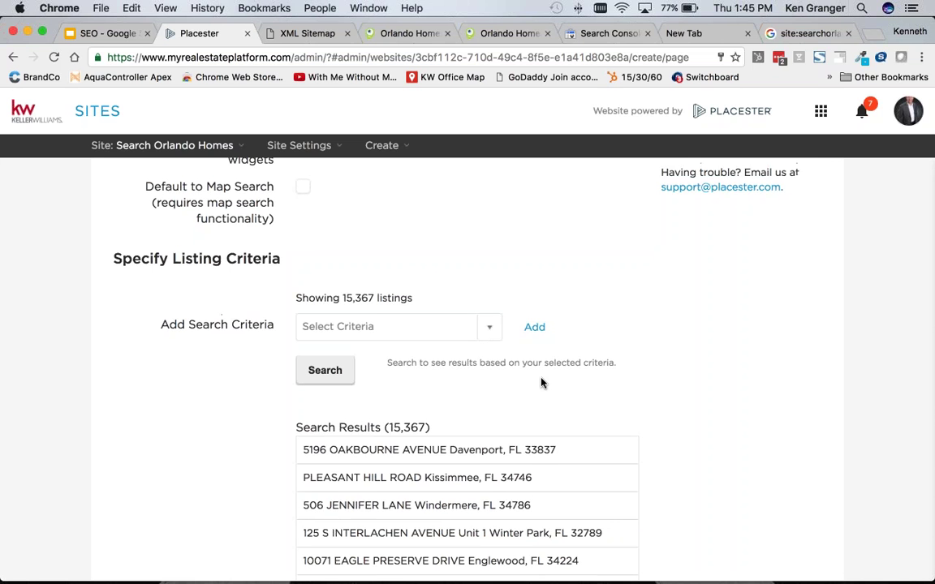
{"action": "scroll", "coordinate": [540, 381], "scroll_direction": "up", "scroll_amount": 11}
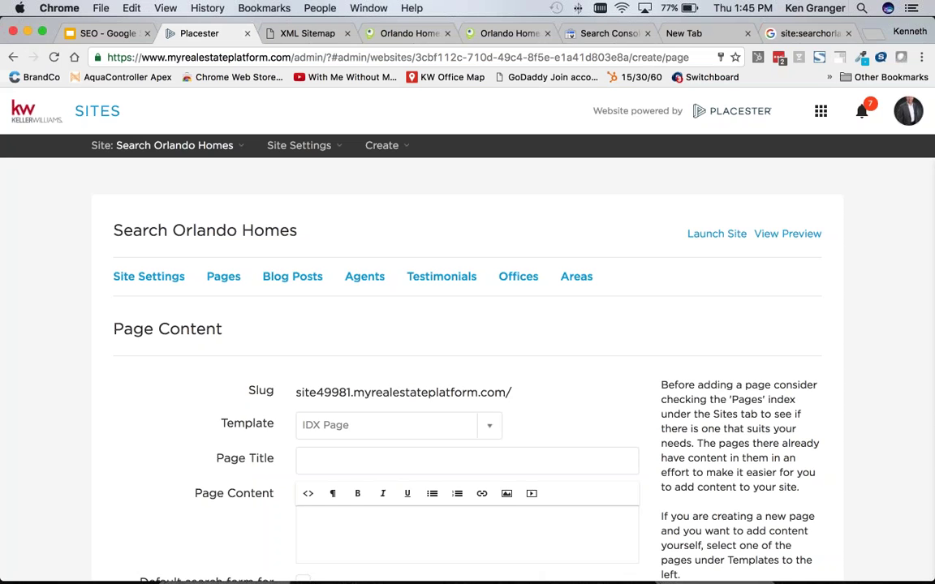
- Open the Areas tab and check the new-area Type of Area options, leaving County selected
{"action": "left_click", "coordinate": [578, 276]}
{"action": "scroll", "coordinate": [325, 328], "scroll_direction": "down", "scroll_amount": 1}
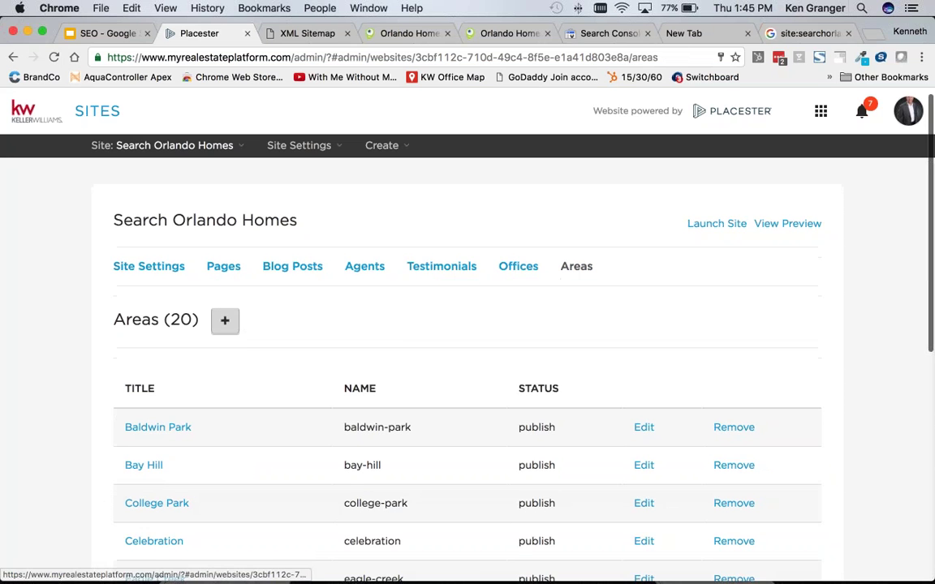
{"action": "scroll", "coordinate": [442, 354], "scroll_direction": "down", "scroll_amount": 2}
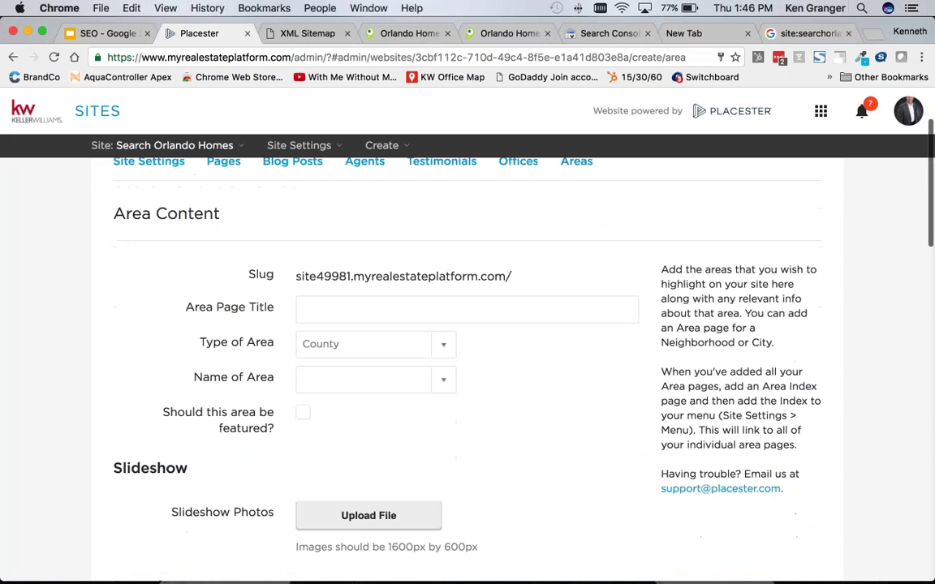
{"action": "left_click", "coordinate": [442, 347]}
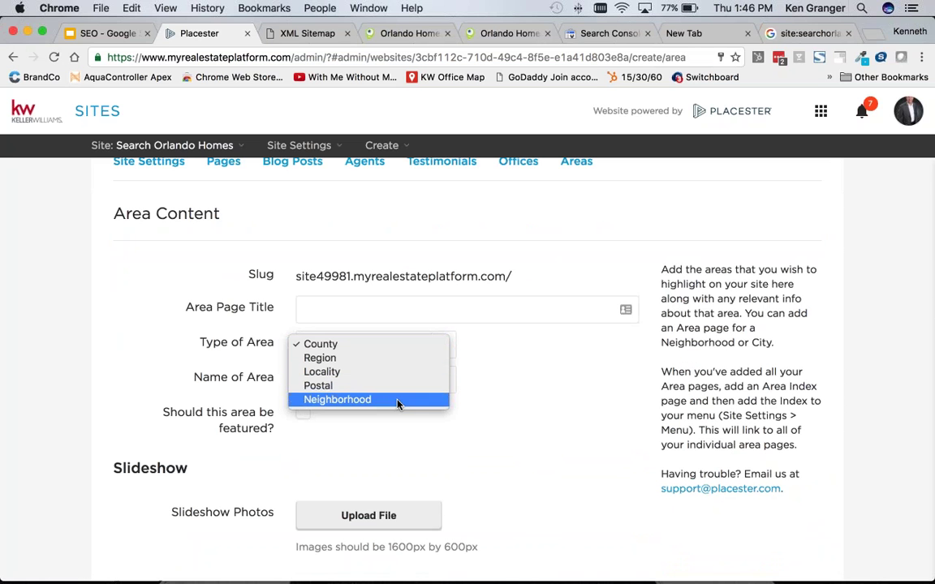
{"action": "left_click", "coordinate": [782, 340]}
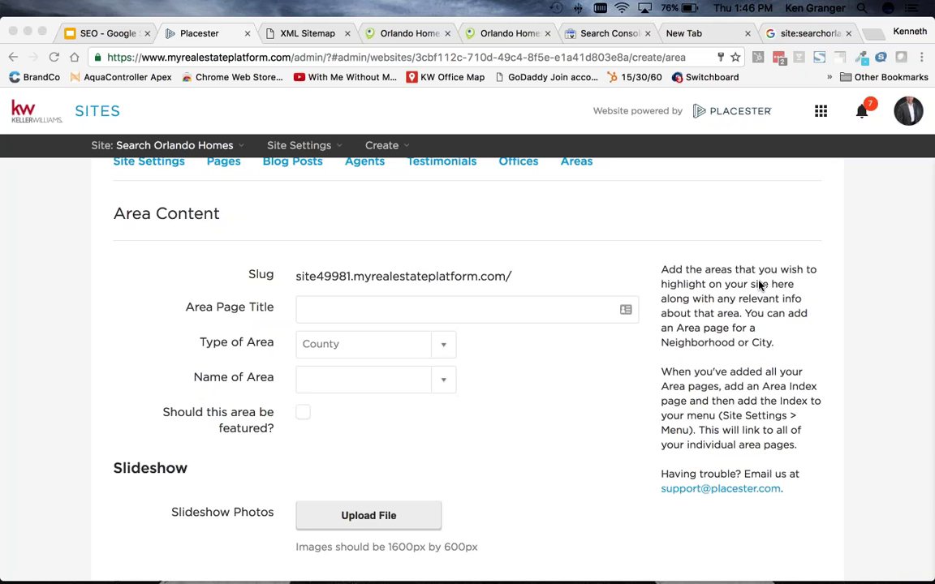
- Return to the Areas list and highlight its (20) area count
{"action": "scroll", "coordinate": [198, 178], "scroll_direction": "up", "scroll_amount": 1}
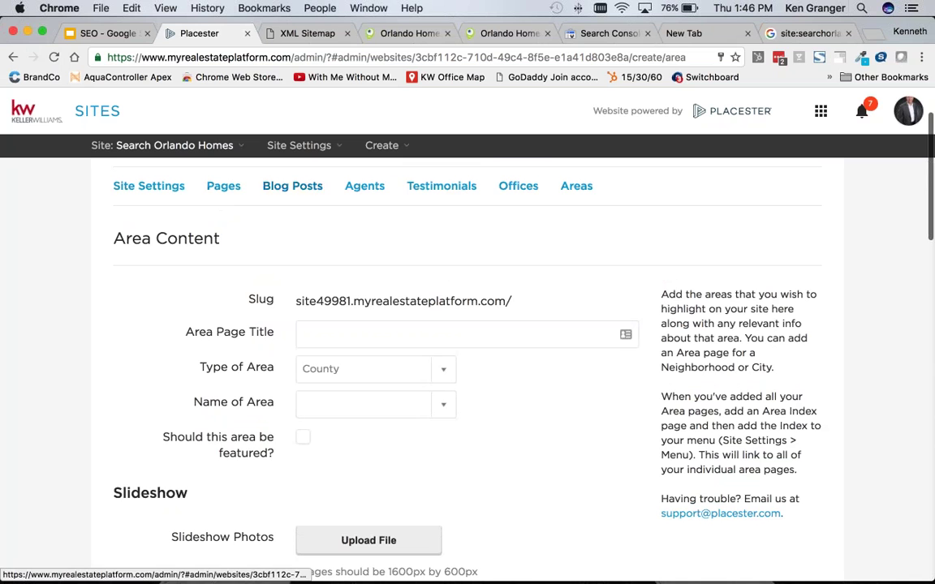
{"action": "left_click", "coordinate": [577, 185]}
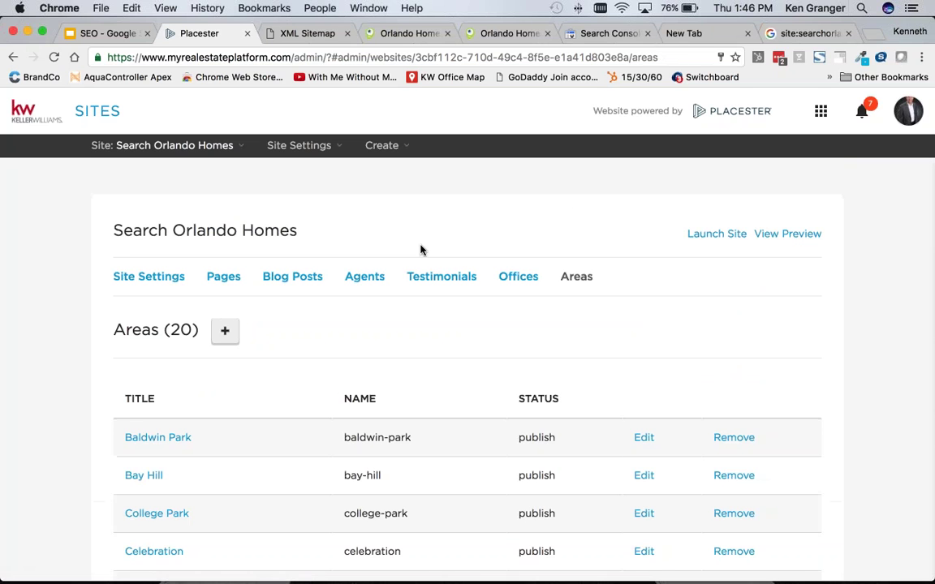
{"action": "left_click_drag", "start_coordinate": [161, 331], "coordinate": [202, 331]}
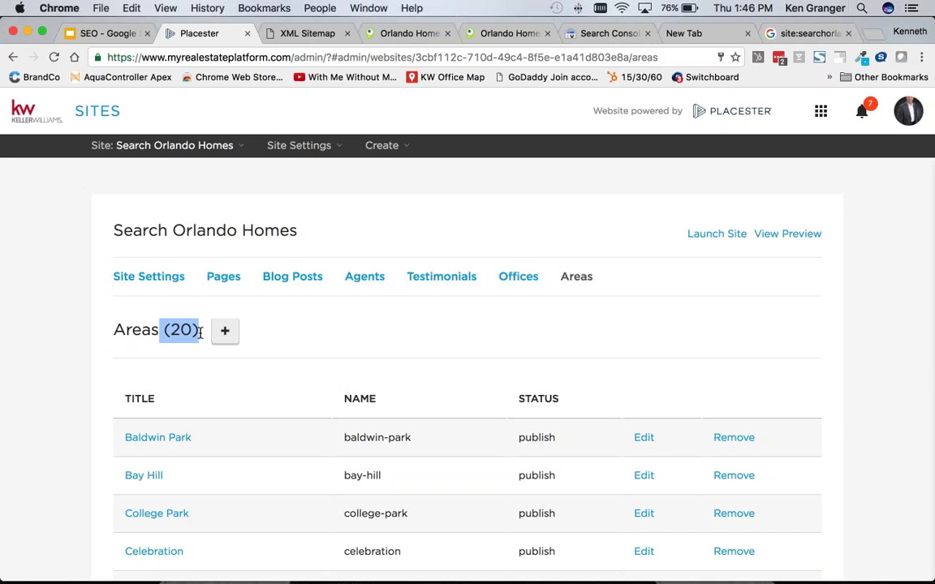
{"action": "left_click", "coordinate": [152, 331]}
{"action": "left_click_drag", "start_coordinate": [160, 330], "coordinate": [199, 332]}
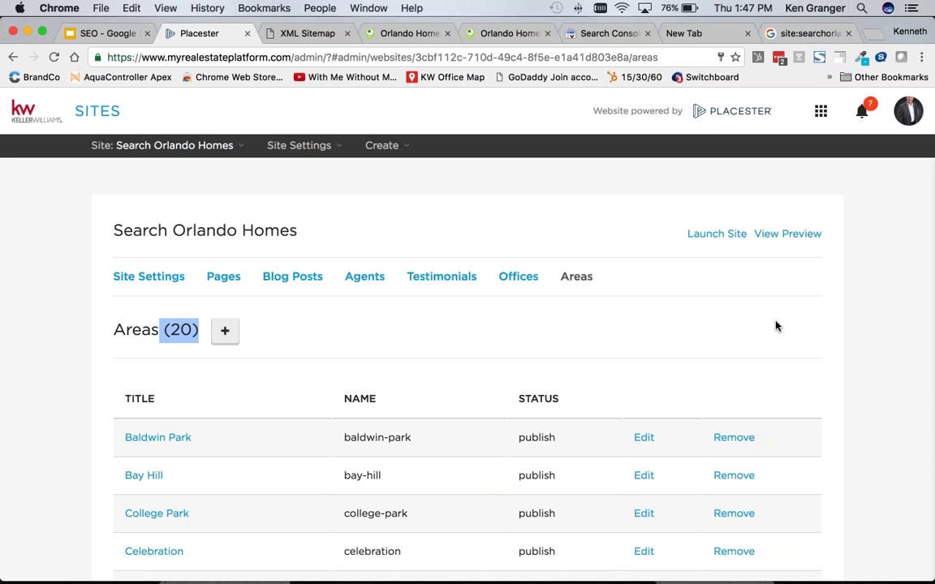